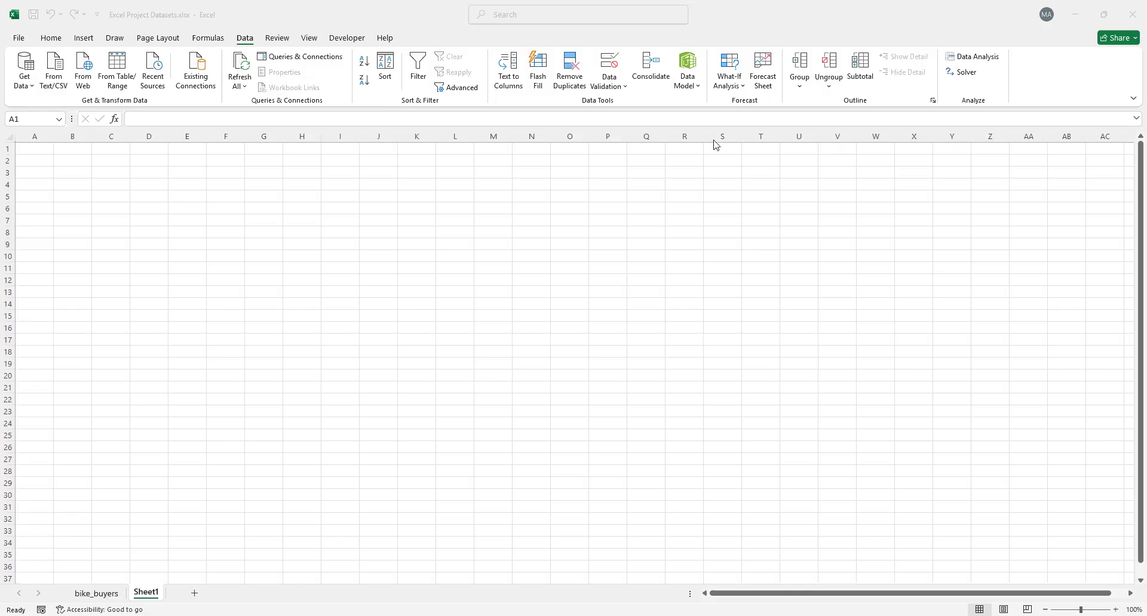
Import data from the Excel workbook "Excel Project Datasets - Copy.xlsx" into the current workbook
left_click(244, 41)
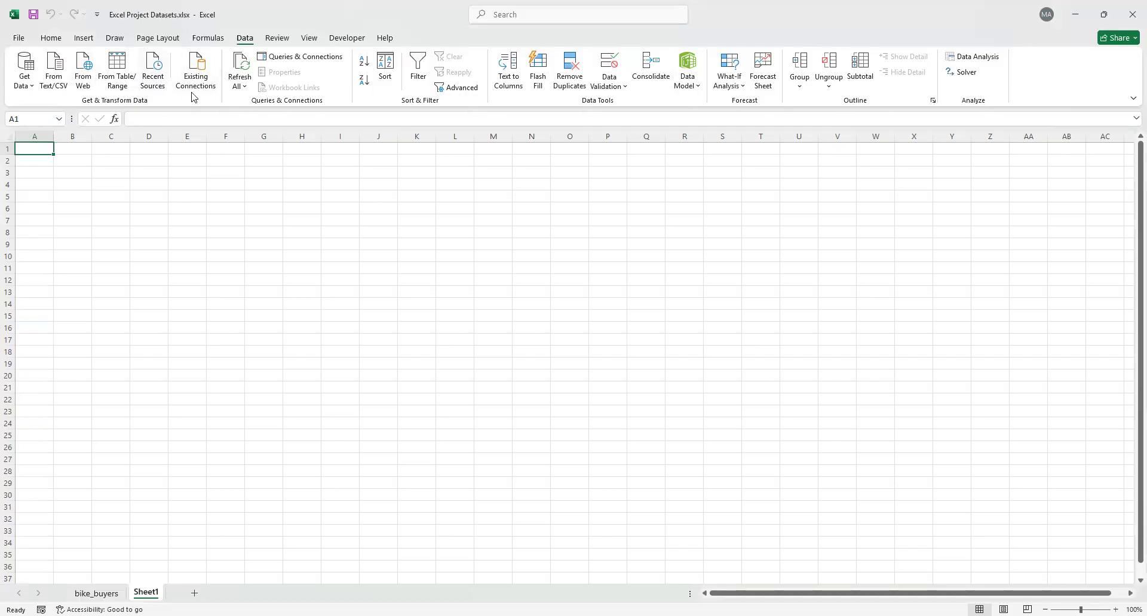
left_click(33, 88)
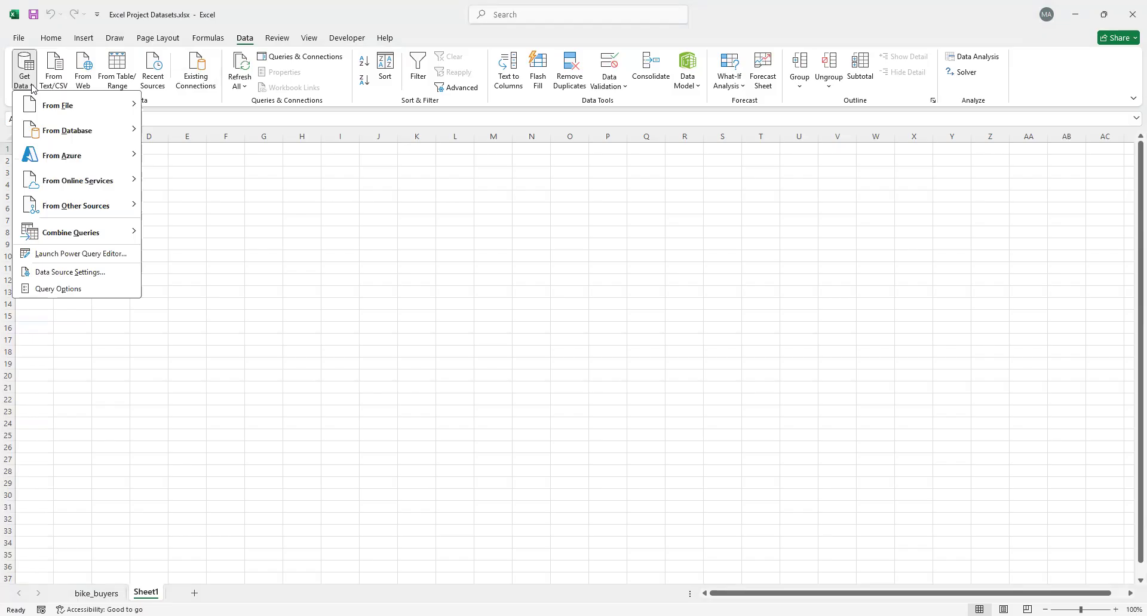
mouse_move(41, 106)
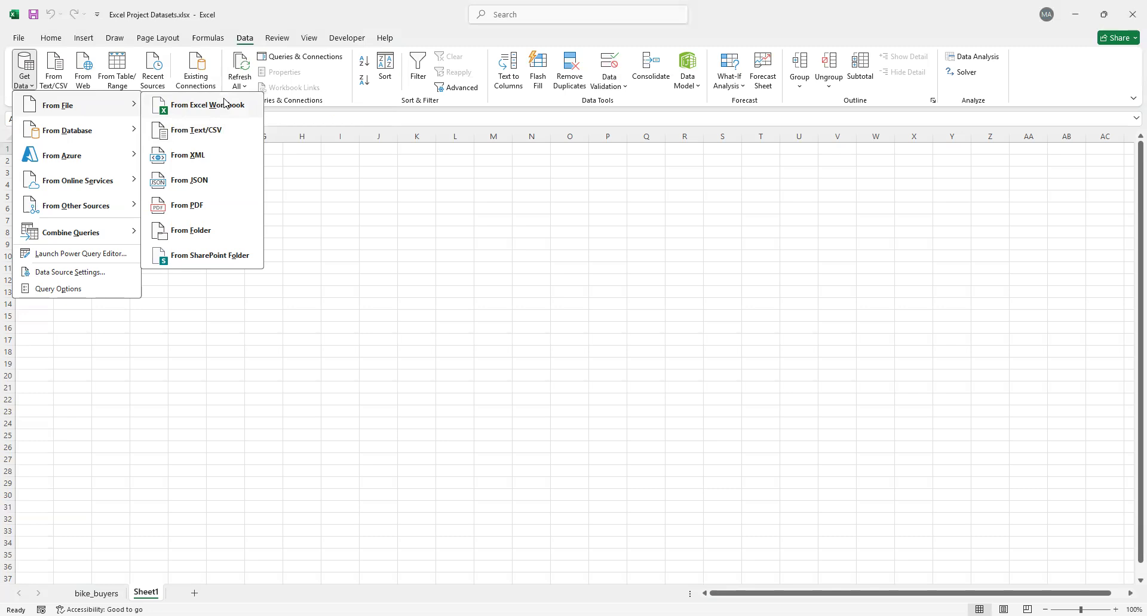
left_click(216, 111)
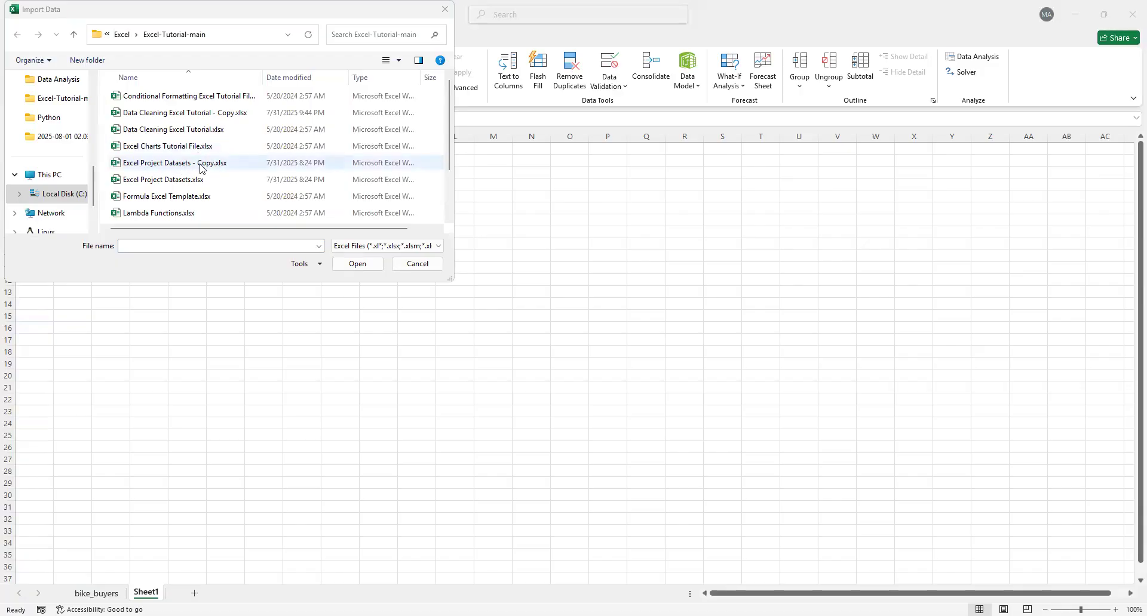
double_click(163, 163)
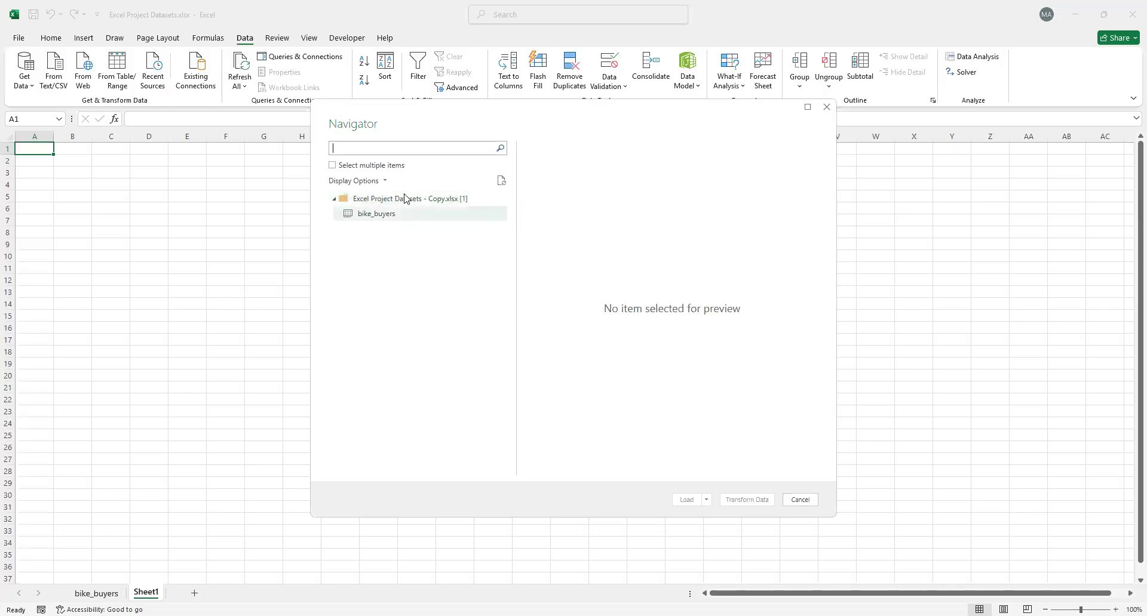
Choose the bike_buyers sheet from the imported workbook and open it for transformation in the Power Query Editor
left_click(423, 148)
left_click(375, 217)
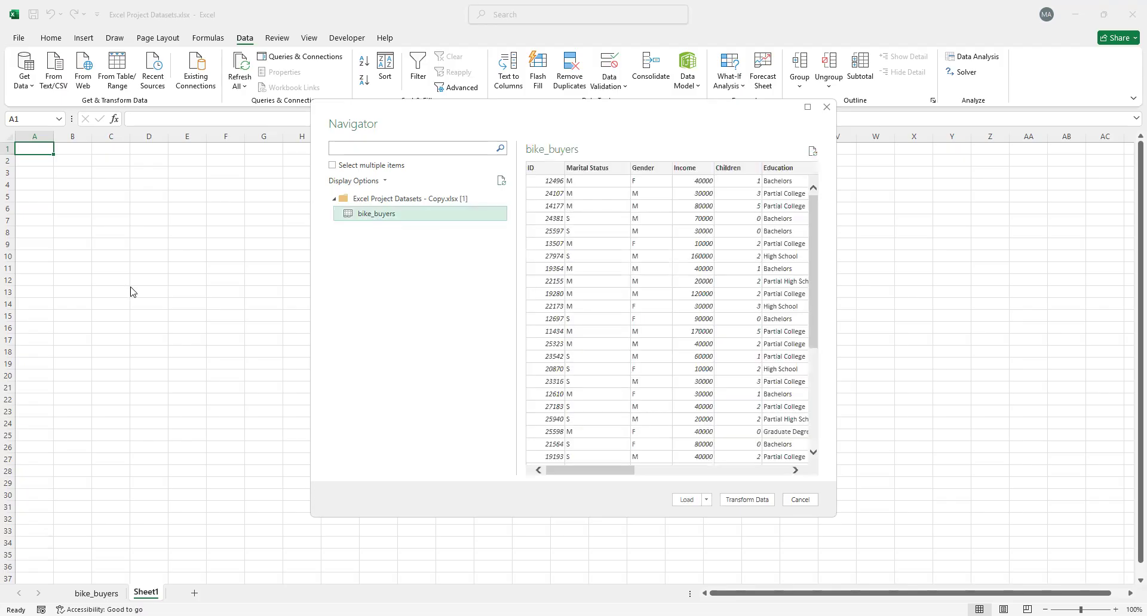
left_click(741, 503)
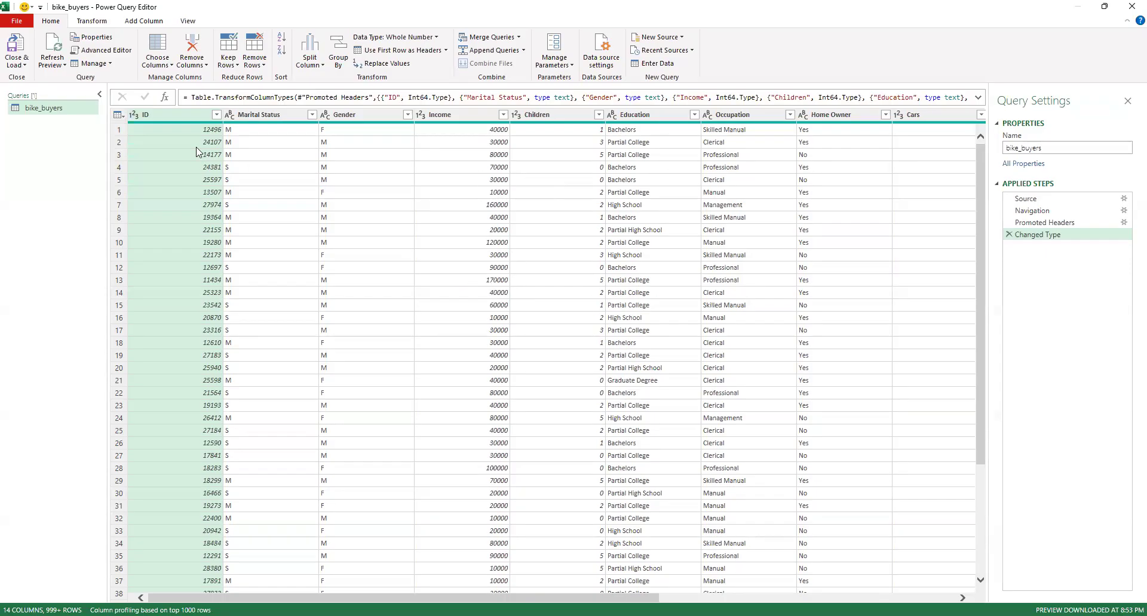
Look through the columns of the bike_buyers query and remove the duplicate Purchased Bike_1 column
scroll(197, 152, "right", 5)
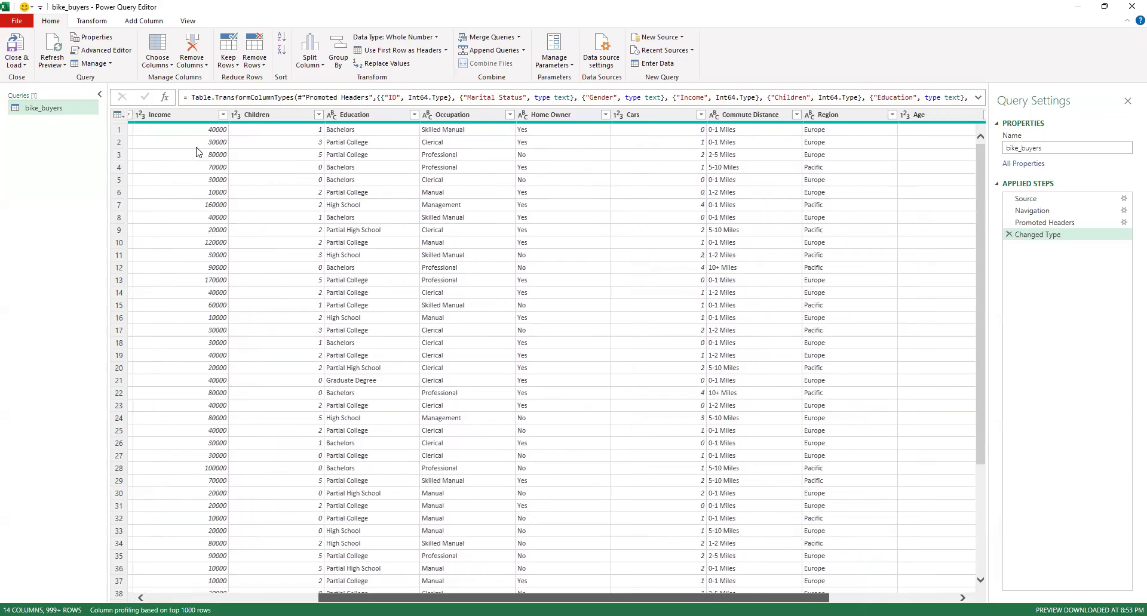
scroll(197, 152, "right", 5)
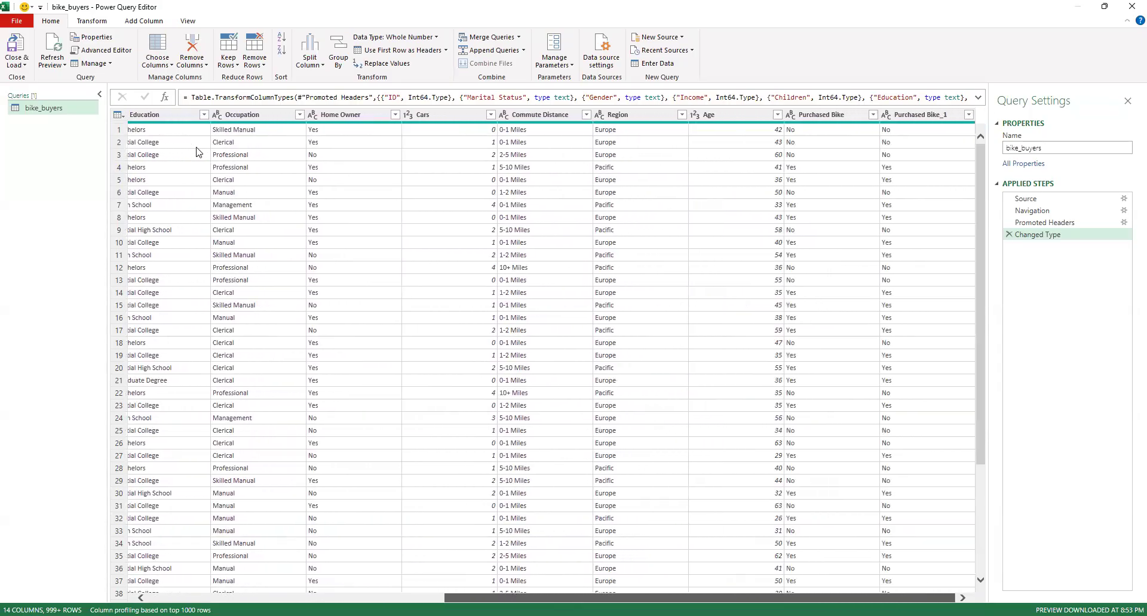
scroll(197, 152, "left", 10)
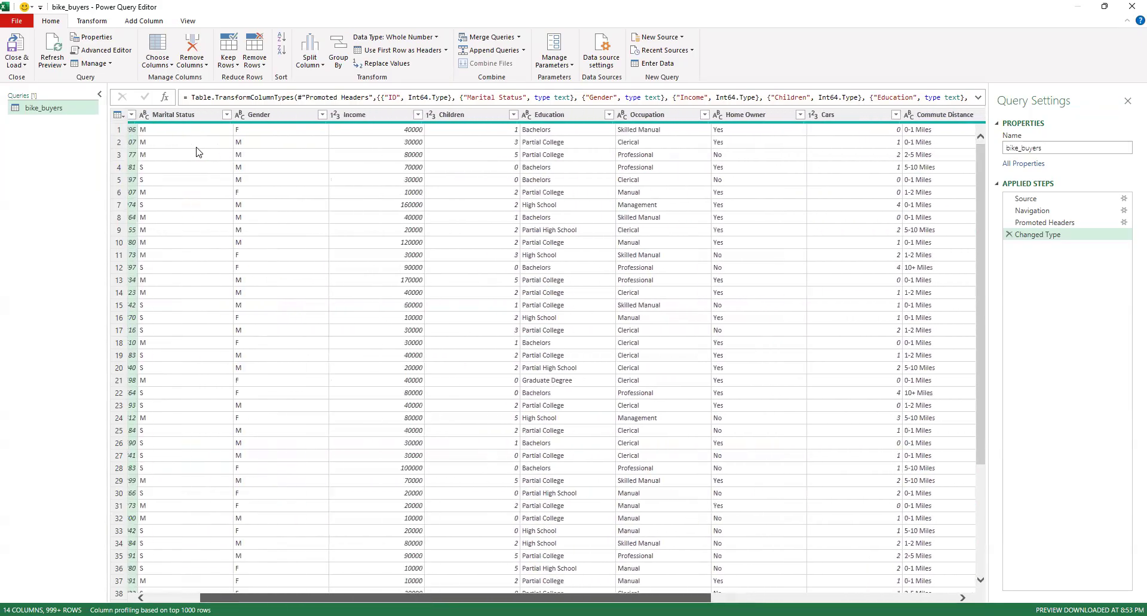
scroll(197, 152, "left", 2)
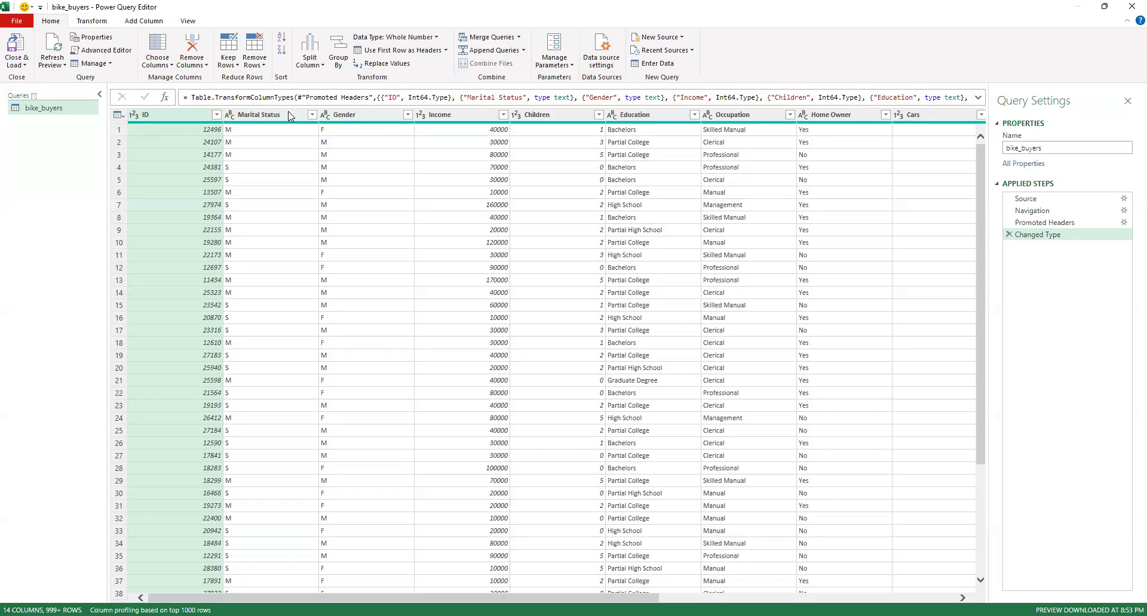
scroll(377, 514, "right", 10)
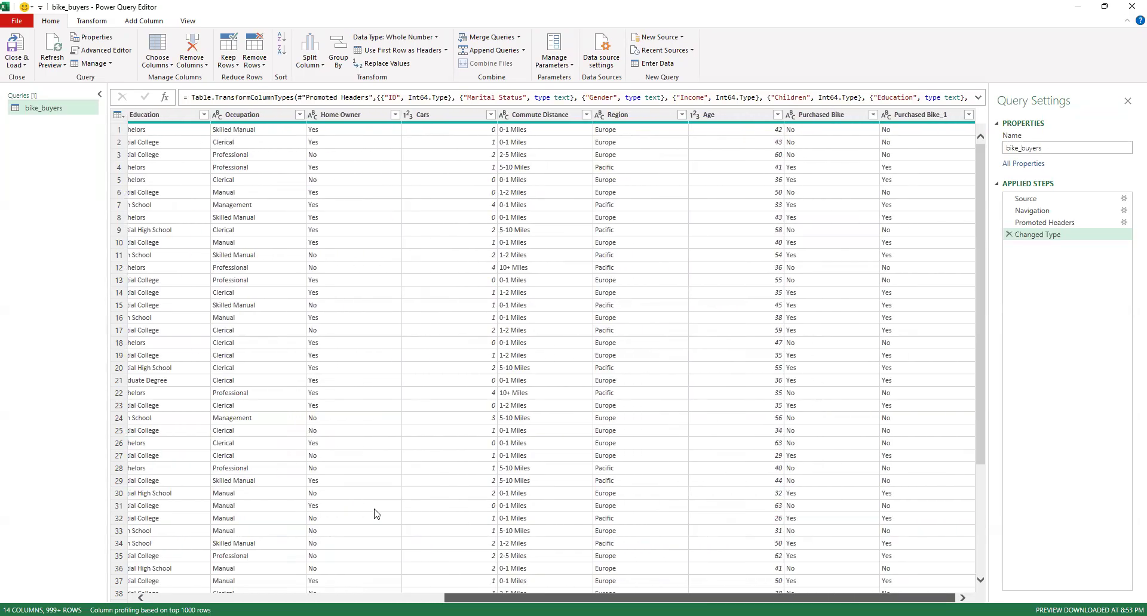
scroll(376, 514, "left", 10)
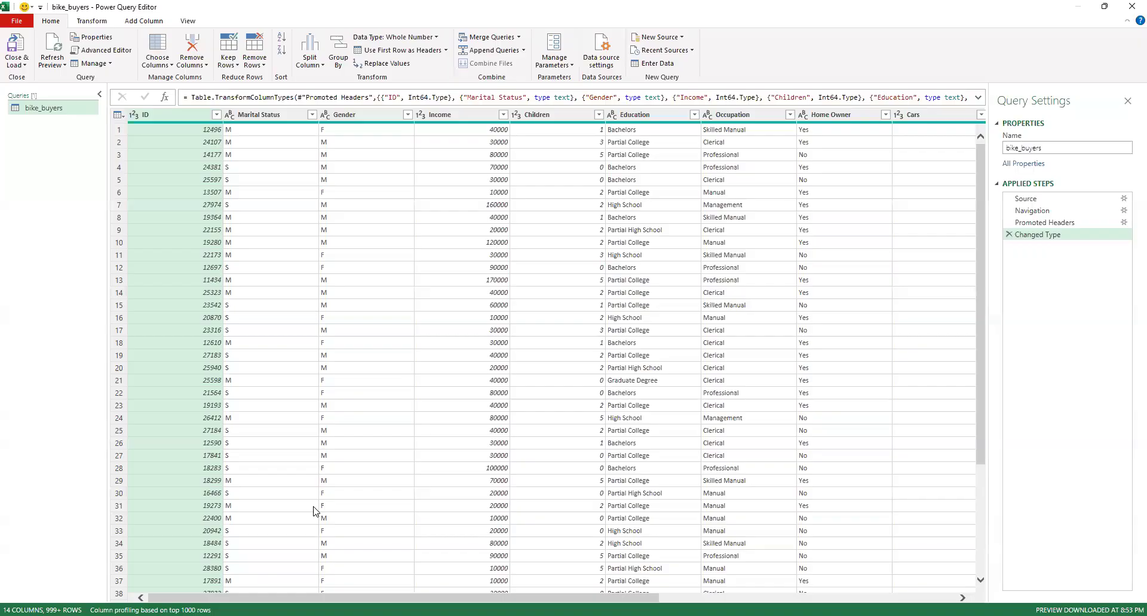
scroll(544, 358, "right", 10)
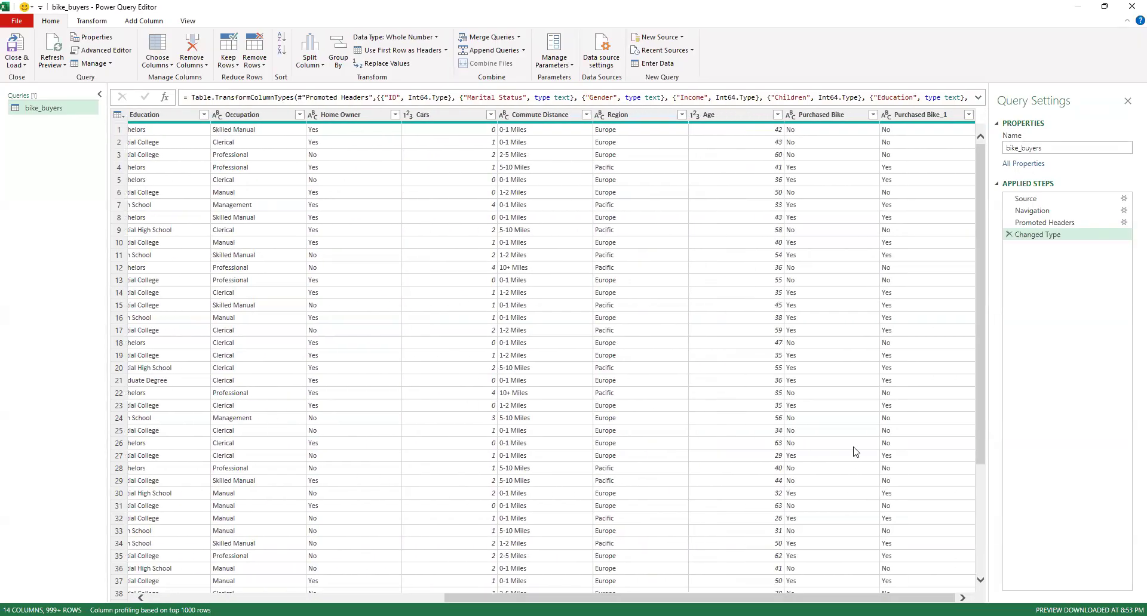
left_click(917, 115)
right_click(917, 116)
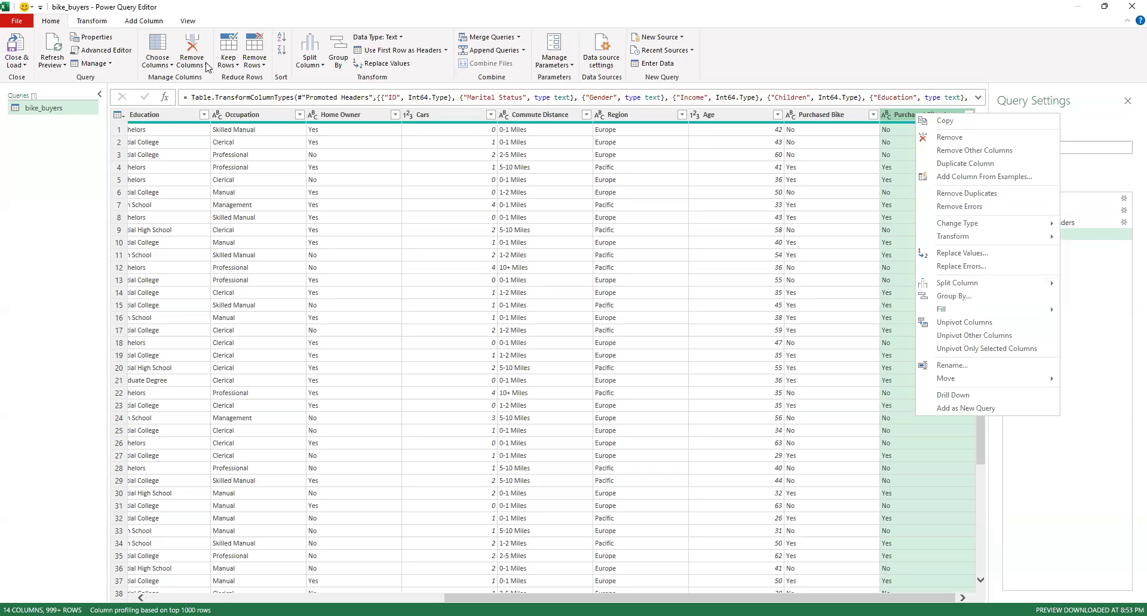
left_click(950, 122)
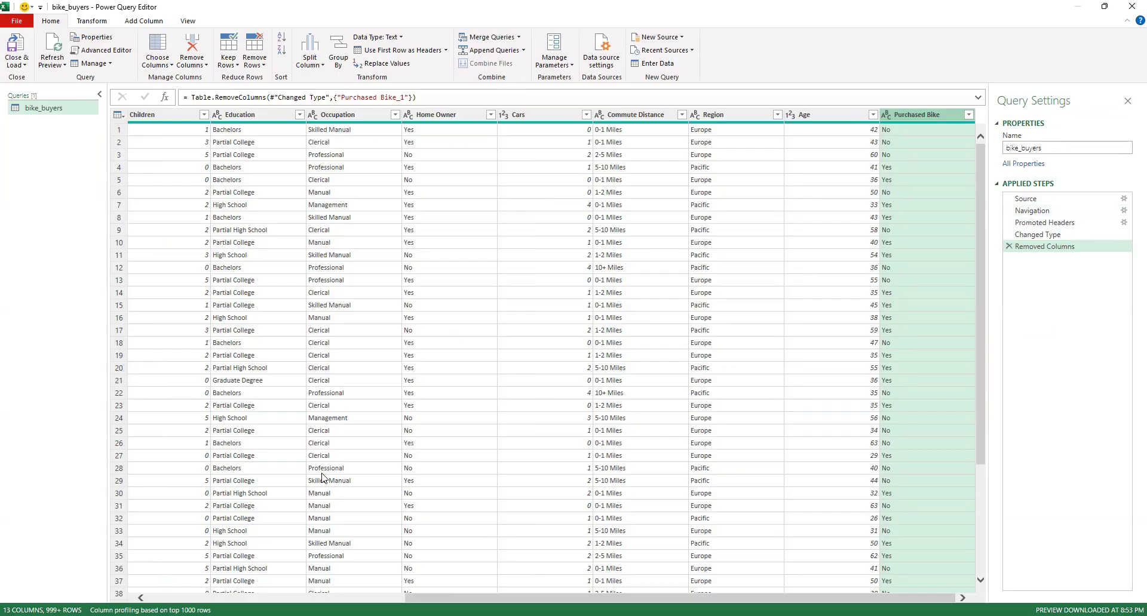
scroll(321, 478, "left", 5)
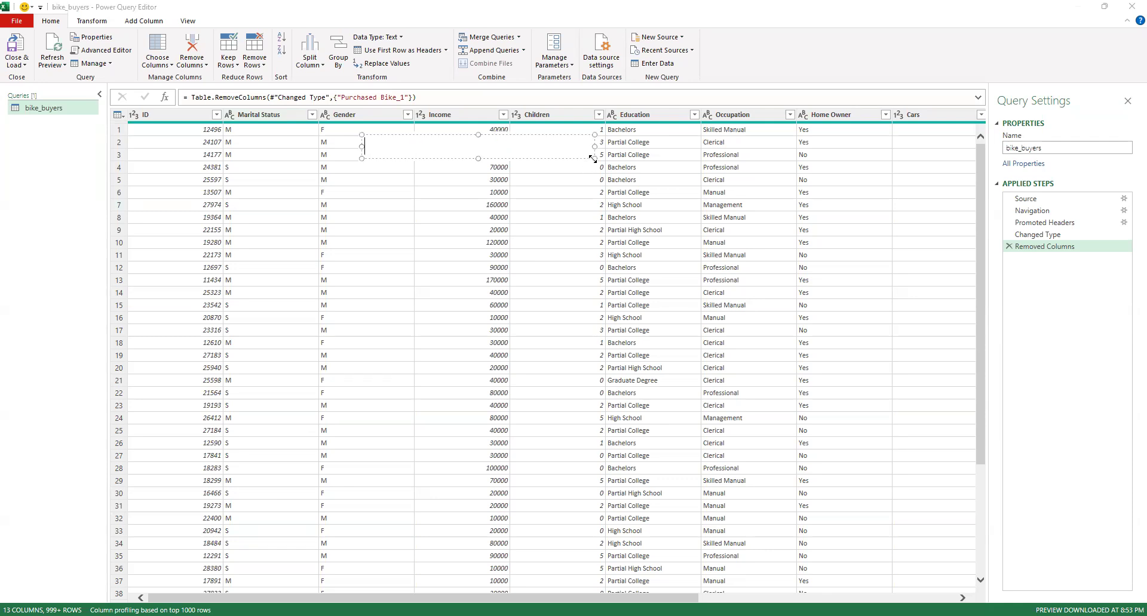
Place an annotation text box over the data preview and enter "Marital Status=" as its first line
left_click_drag(785, 322, 795, 328)
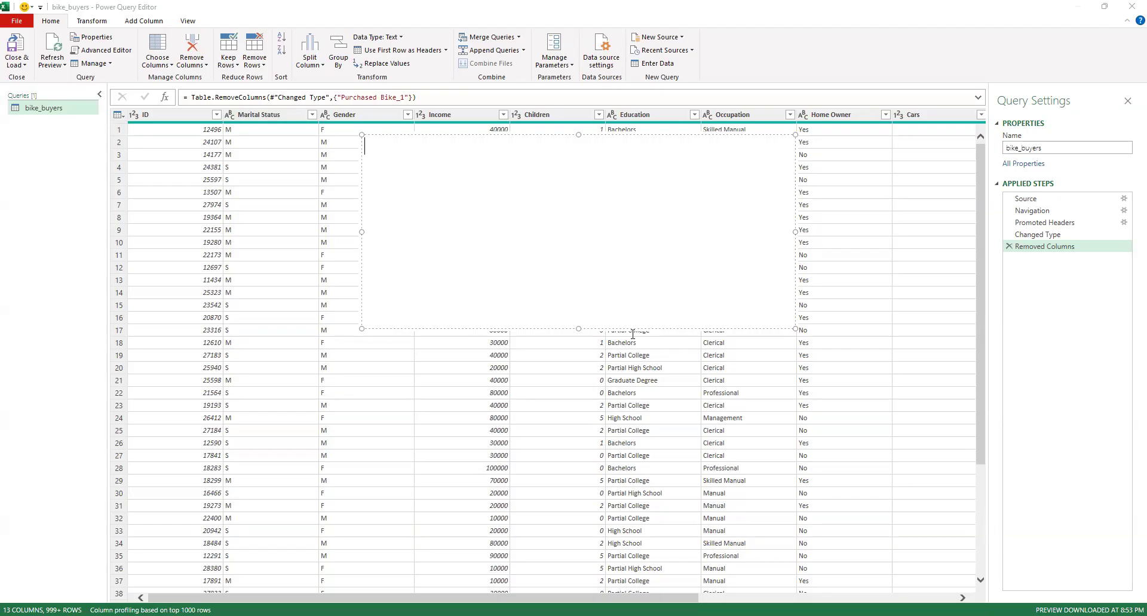
type("Marital")
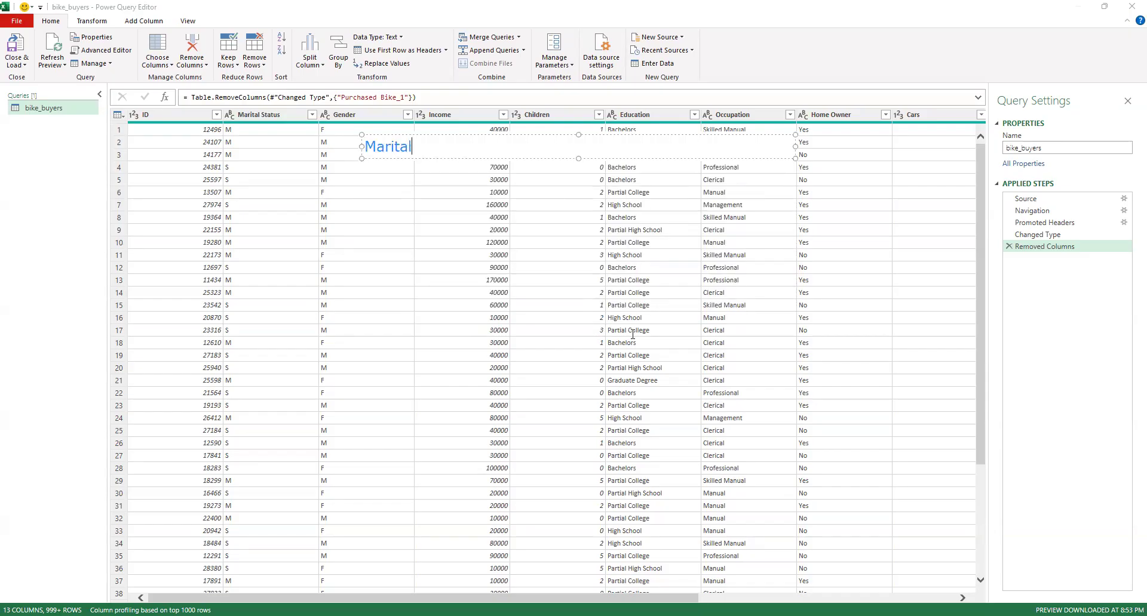
type(" Status=")
key("Return")
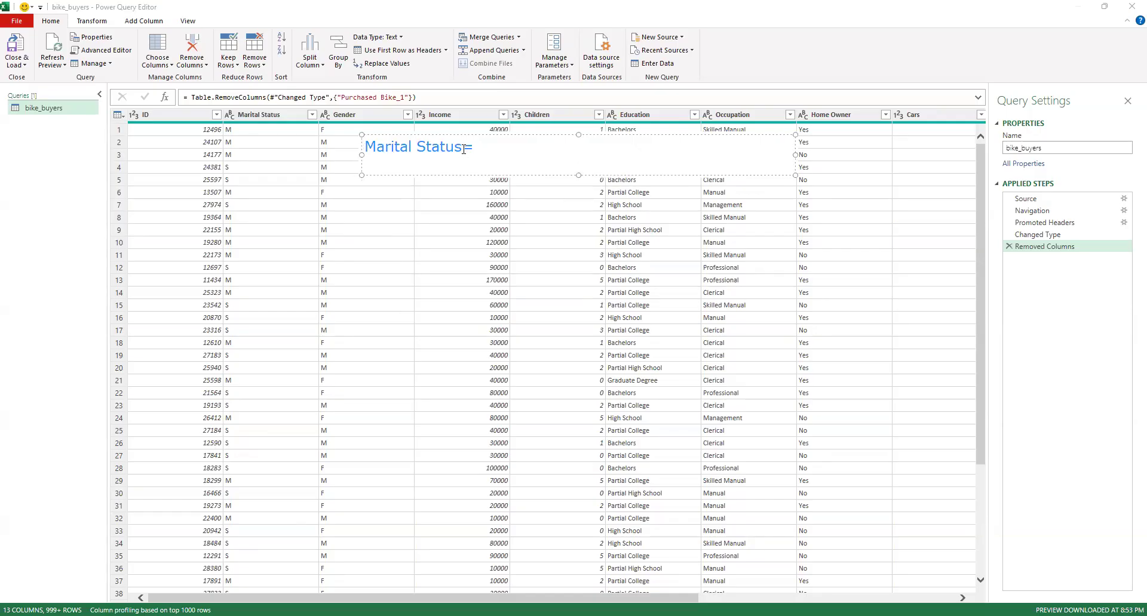
Add a second annotation line starting with "CamelCase=", followed by a two-word example name and its joined form
type("CamelCase=")
type("Esan At")
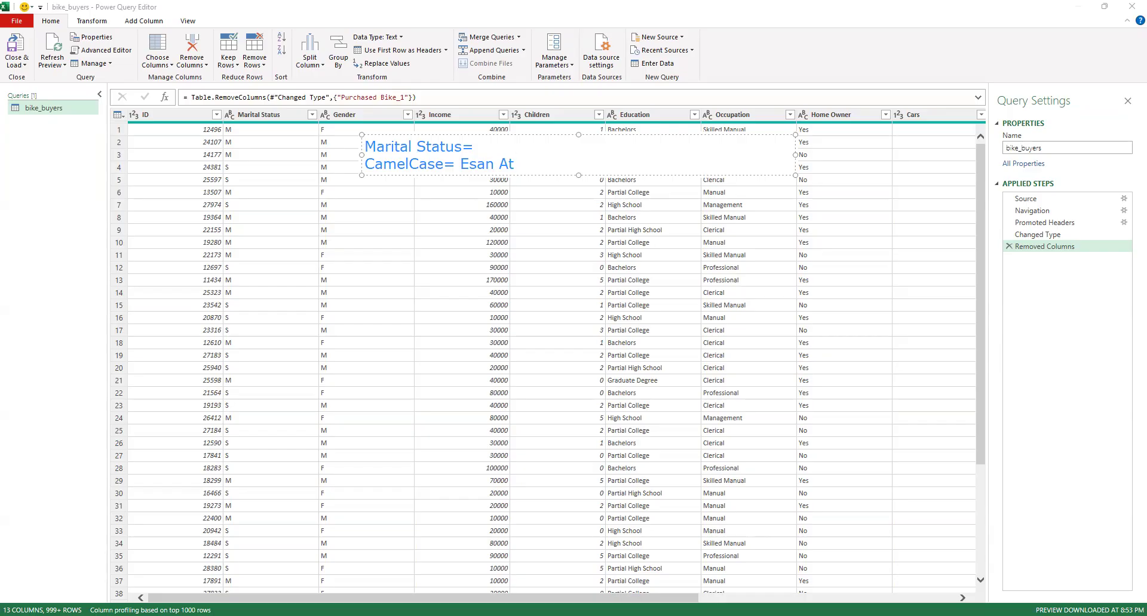
type("inuke")
type("= Esanatinuke")
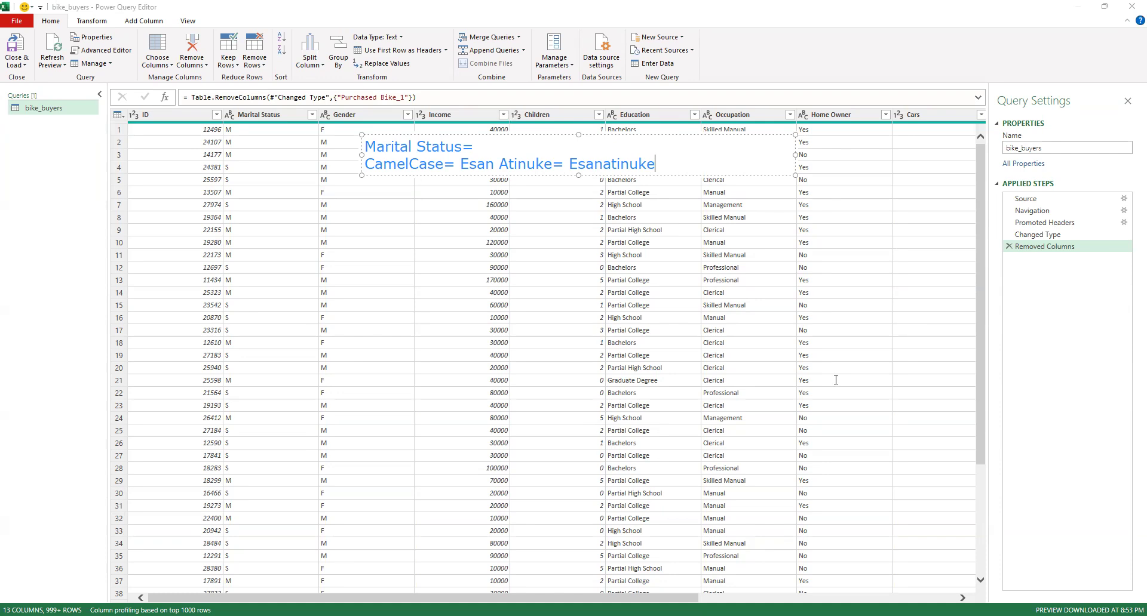
Replace the joined example name with its camelCase form and add a version with both words capitalized
key("BackSpace")
key("BackSpace")
key("BackSpace")
key("BackSpace")
key("BackSpace")
key("BackSpace")
key("BackSpace")
key("Delete")
type("esanAtinuke")
type("Esan")
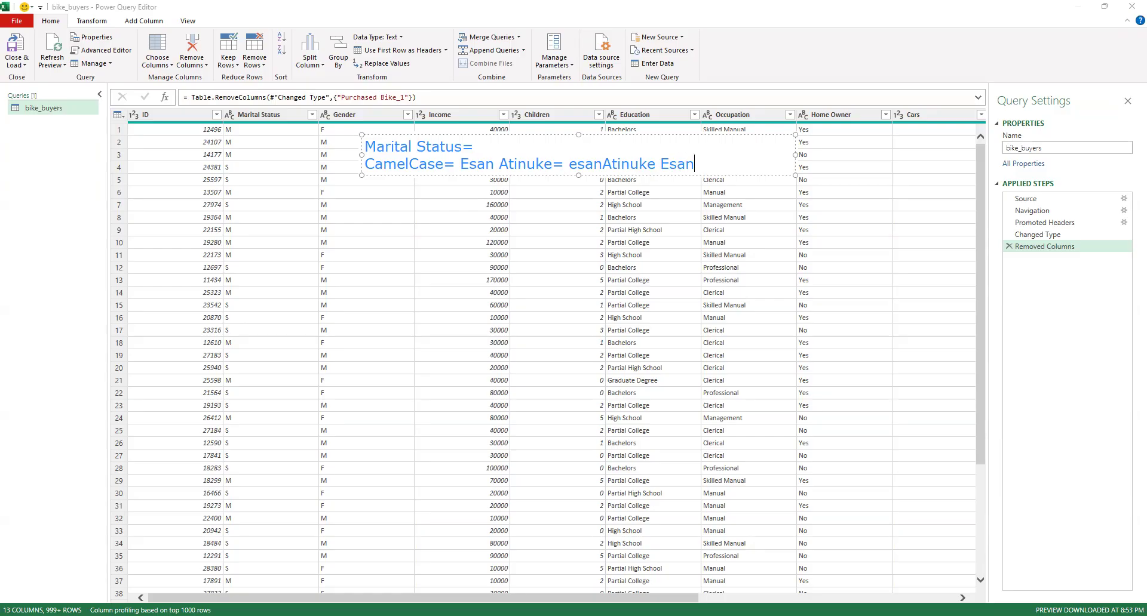
type("Atinuke")
key("Return")
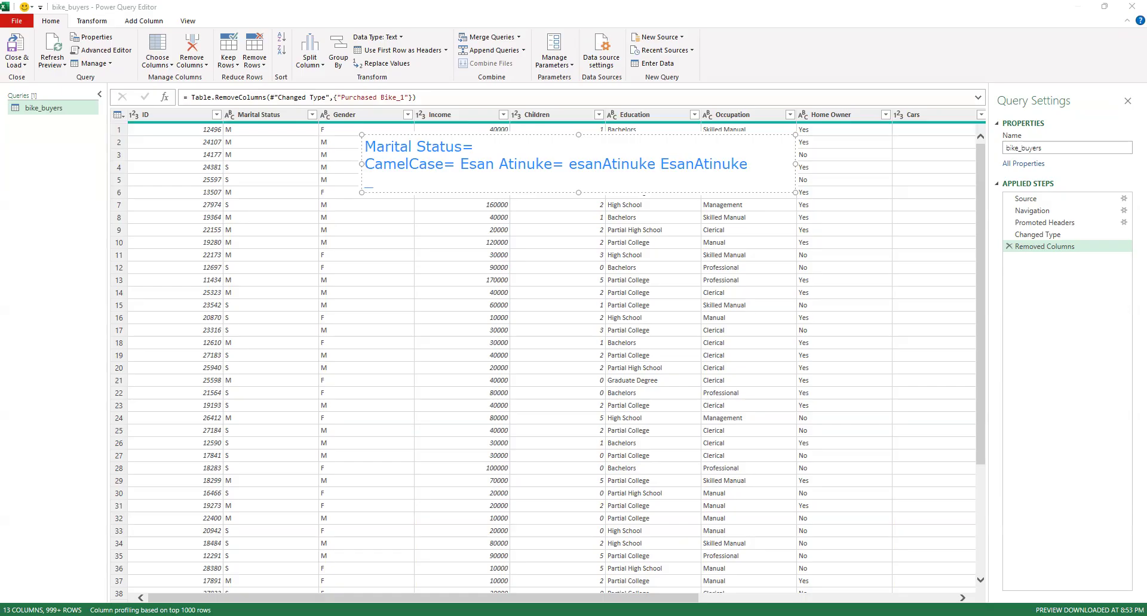
Add a third annotation line for underscore naming that reads "_ = comehome"
type("_ =")
type("esan")
type("at")
type("i")
type("nuke")
key("BackSpace")
key("BackSpace")
key("BackSpace")
key("BackSpace")
key("BackSpace")
key("BackSpace")
key("BackSpace")
key("BackSpace")
key("BackSpace")
key("BackSpace")
key("BackSpace")
type("comehome")
Complete the underscore line with "= come_home Come_Home" and clear the annotation from the screen
type("= come")
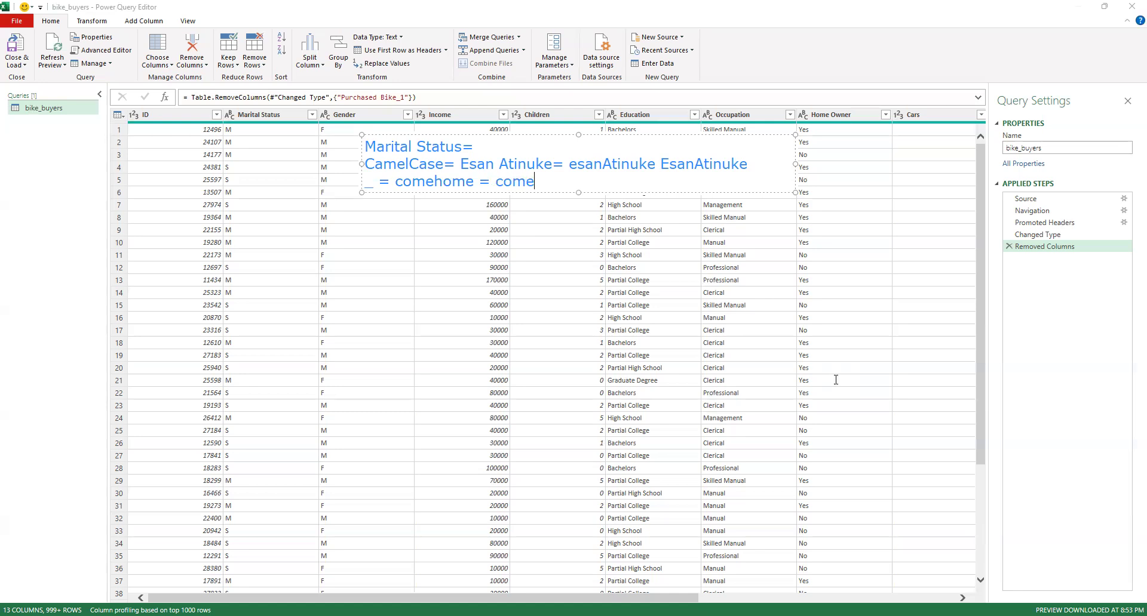
type("_home")
type("Come_Home")
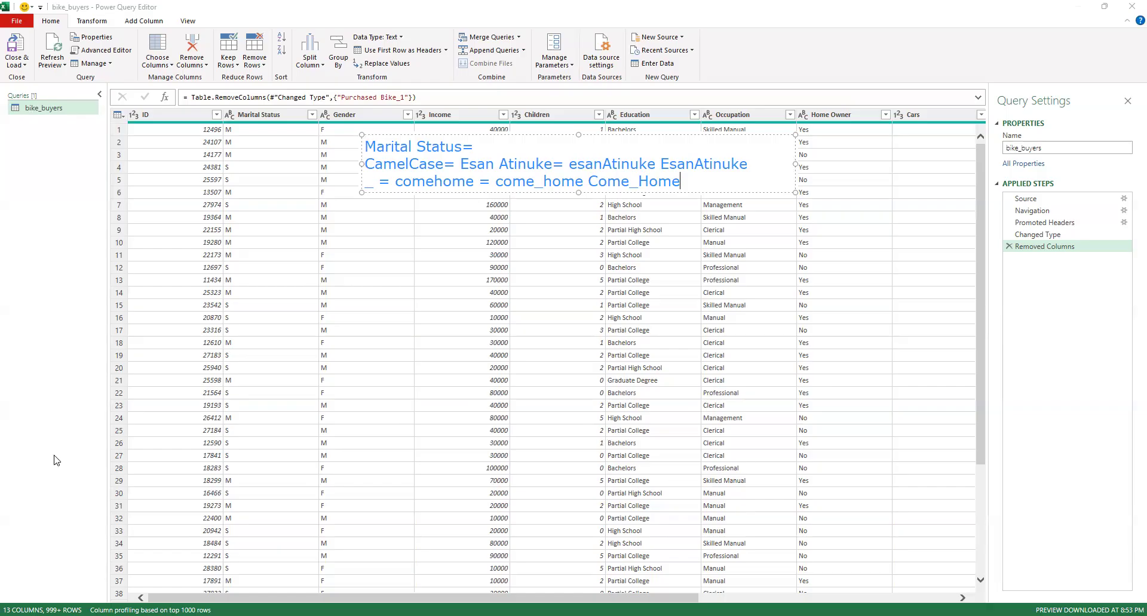
left_click(646, 163)
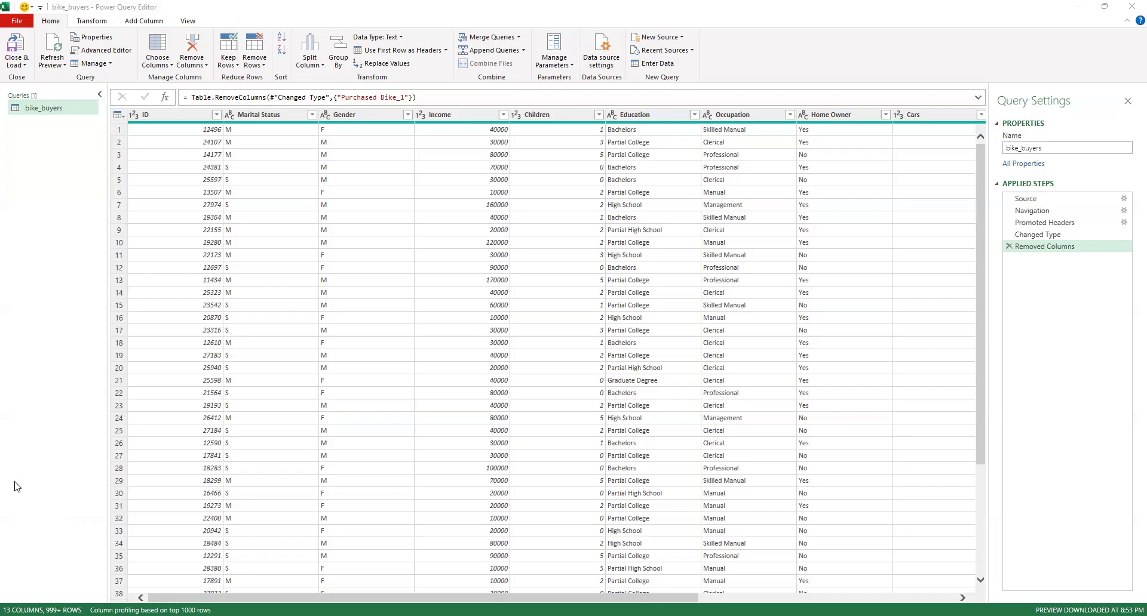
Rename the Marital Status column to Marital_Status
left_click(265, 117)
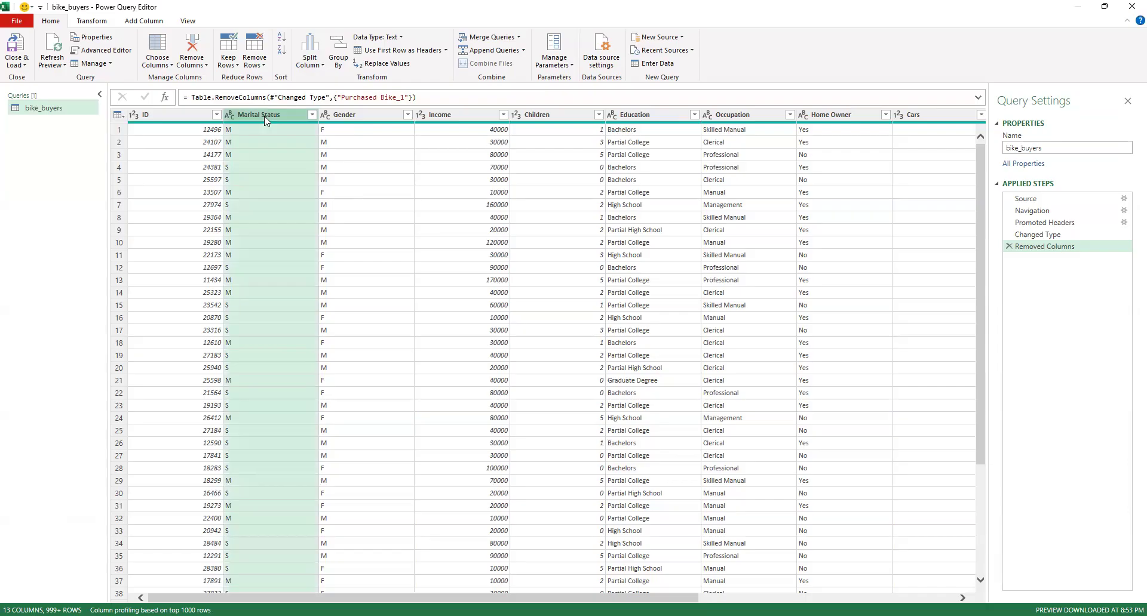
right_click(266, 120)
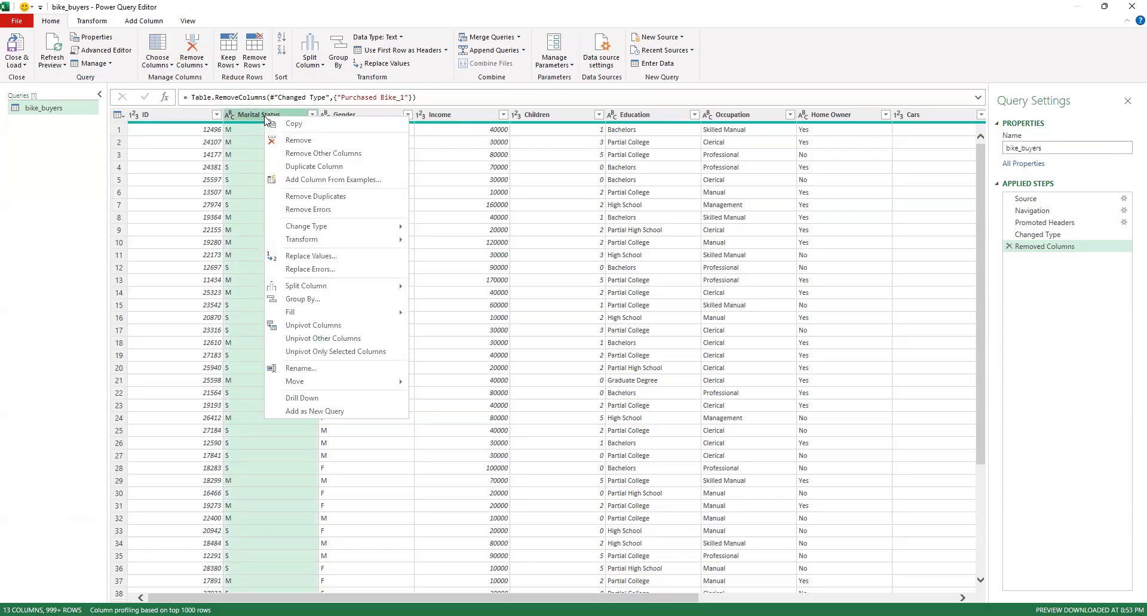
left_click(265, 117)
double_click(265, 117)
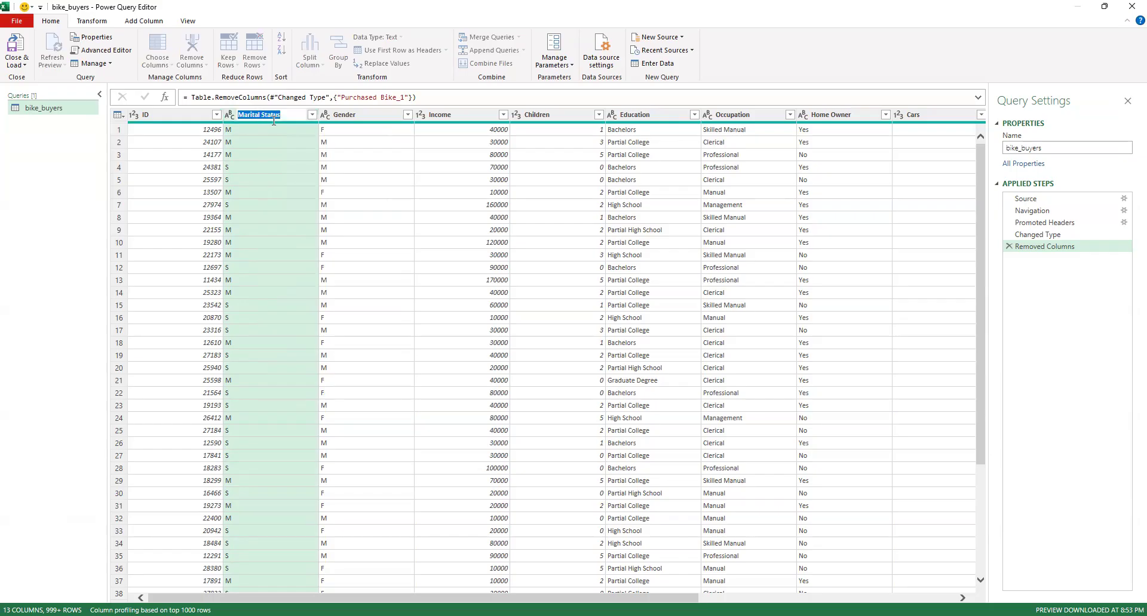
left_click(264, 119)
key("BackSpace")
type("_")
key("Return")
Rename the Home Owner column to Home_Owner
double_click(839, 113)
left_click(832, 114)
key("BackSpace")
type("_")
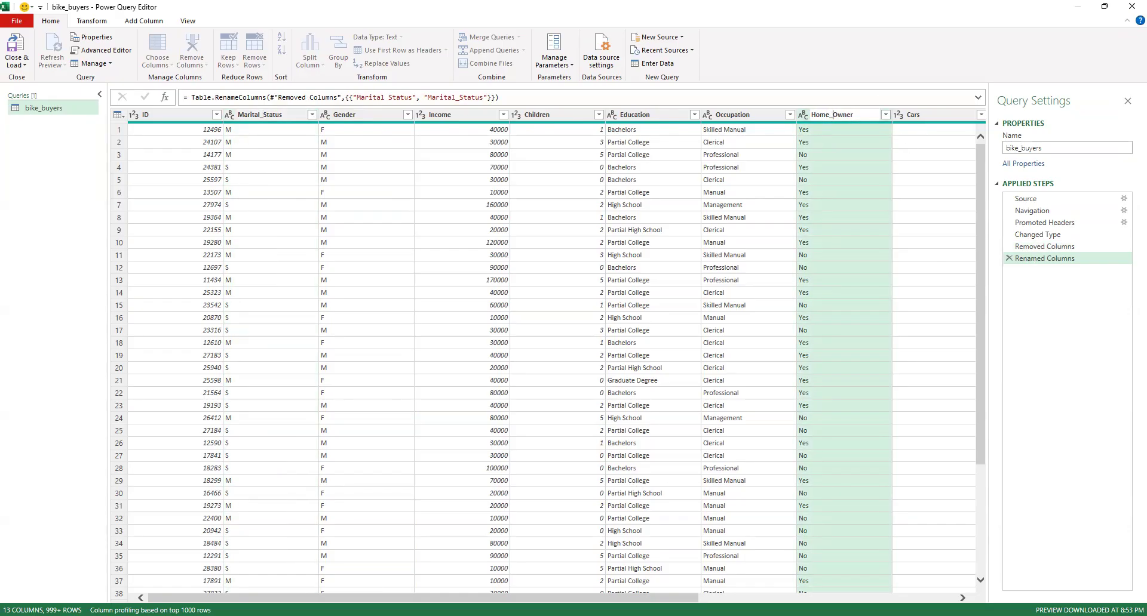
key("Return")
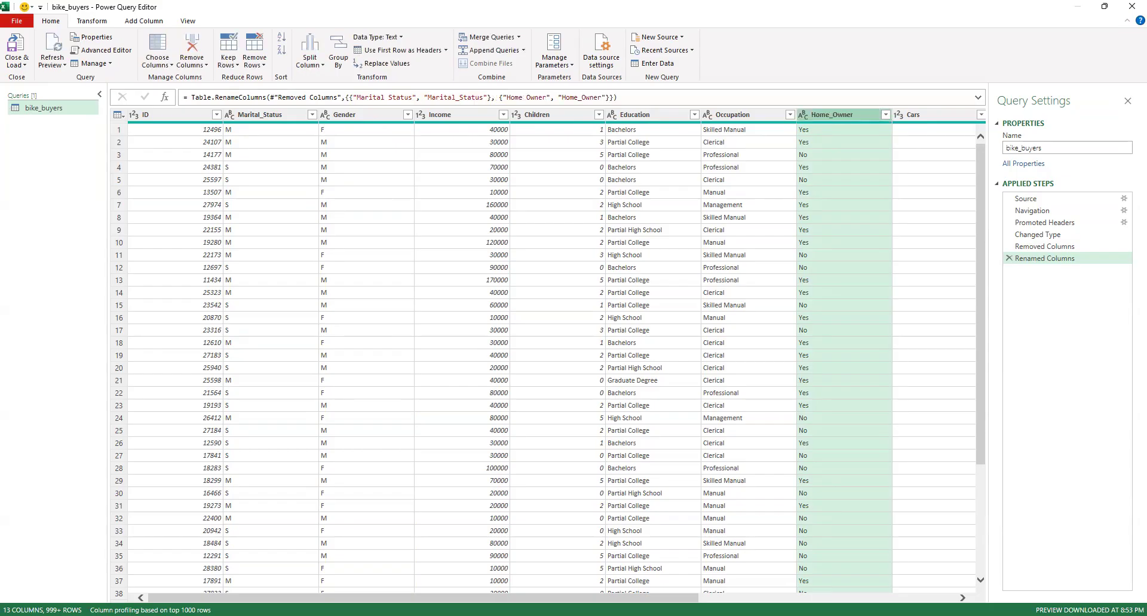
Rename the Commute Distance column to Commute_Distance
left_click_drag(668, 597, 908, 576)
left_click(639, 114)
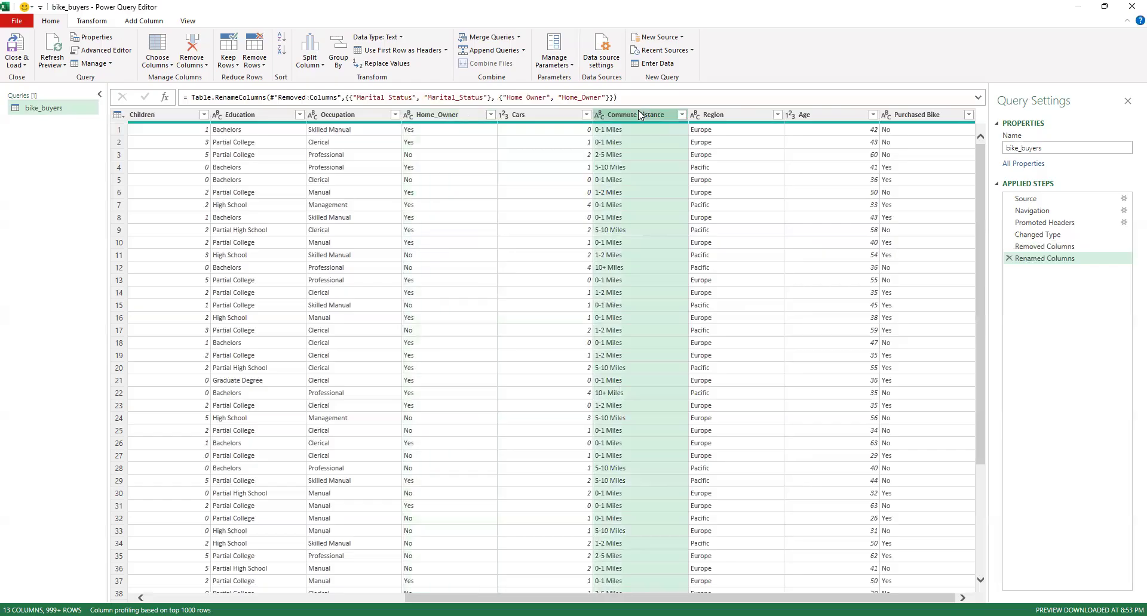
key("BackSpace")
type("_")
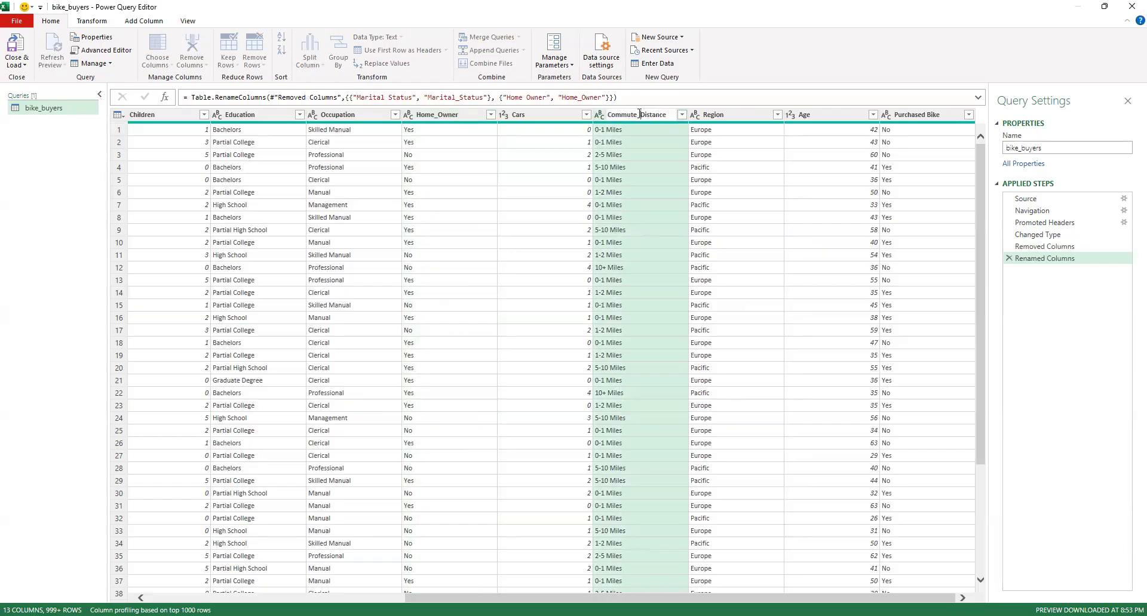
left_click(925, 114)
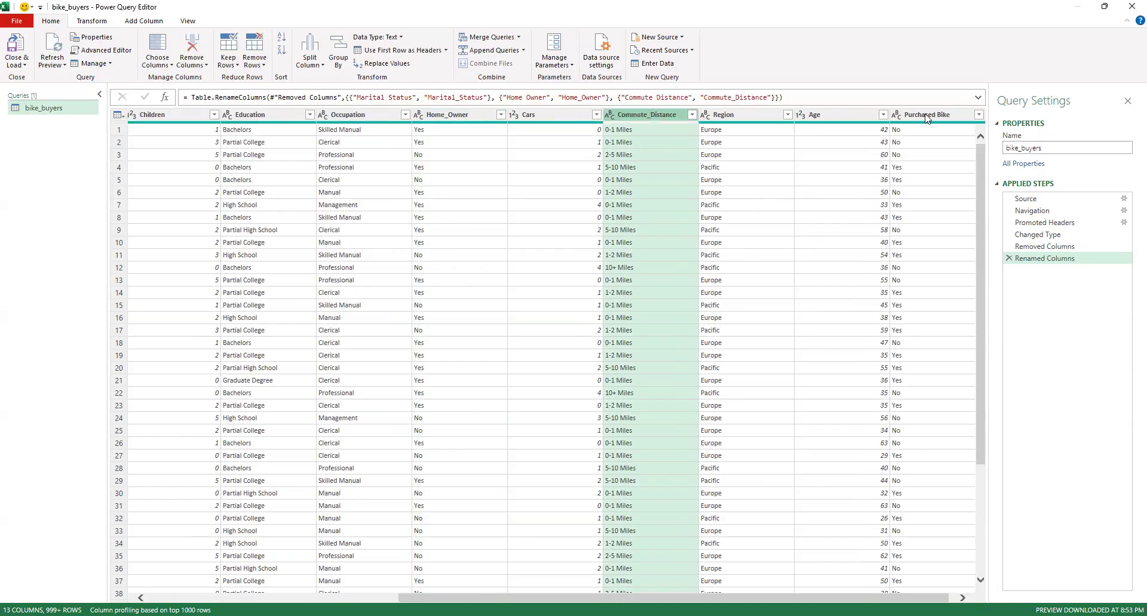
Rename the Purchased Bike column to Purchased_Bike
double_click(926, 114)
left_click(925, 115)
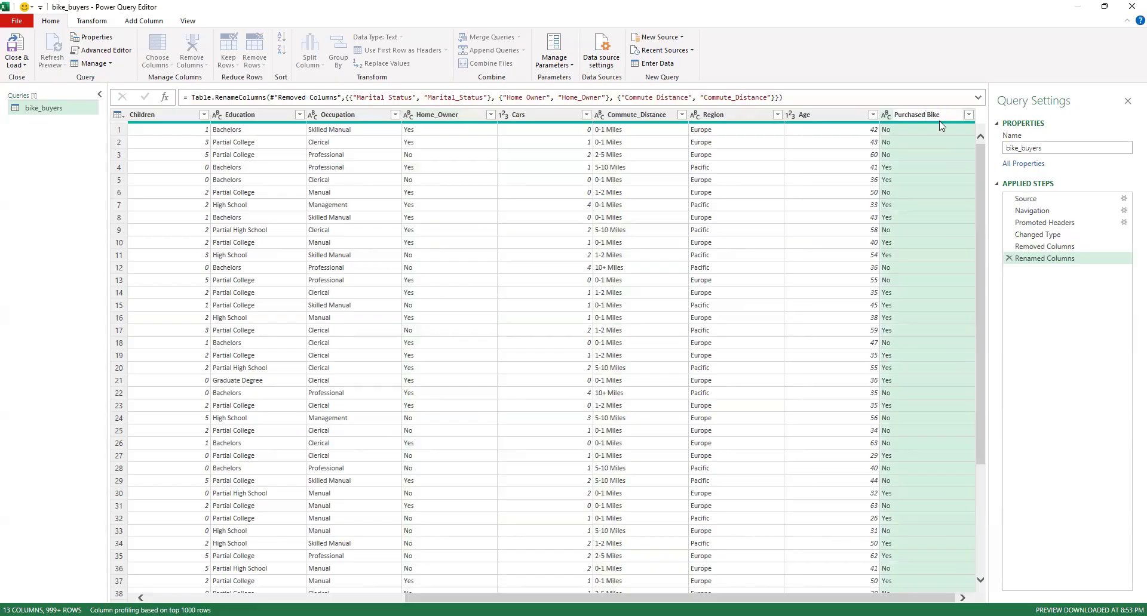
key("BackSpace")
type("_")
key("Return")
Review the distinct values in the ID column for irregular entries
left_click_drag(402, 598, 84, 591)
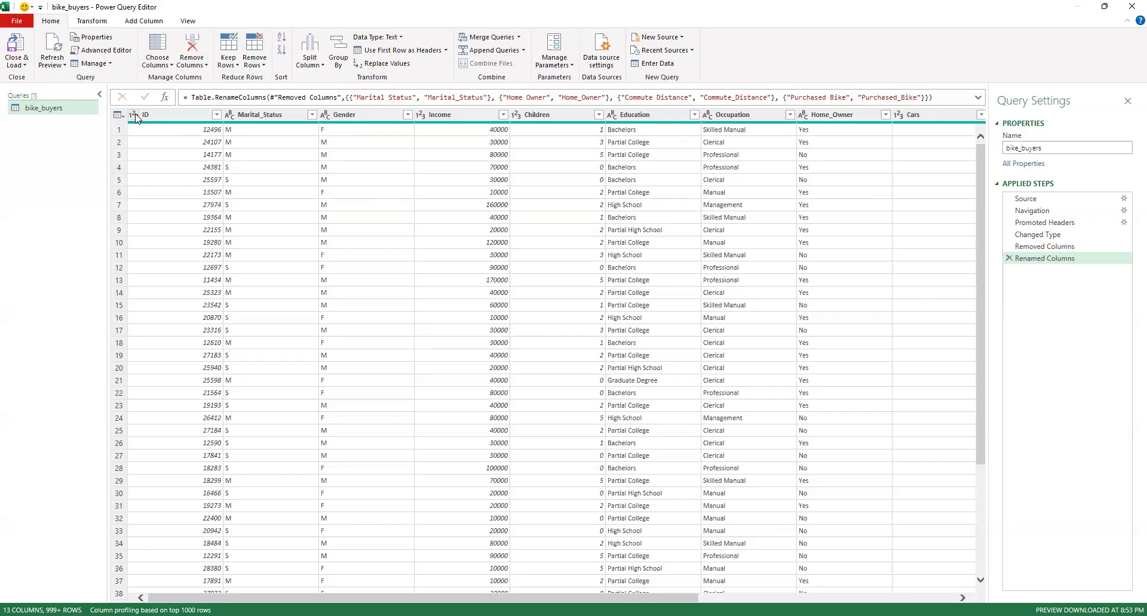
left_click(216, 115)
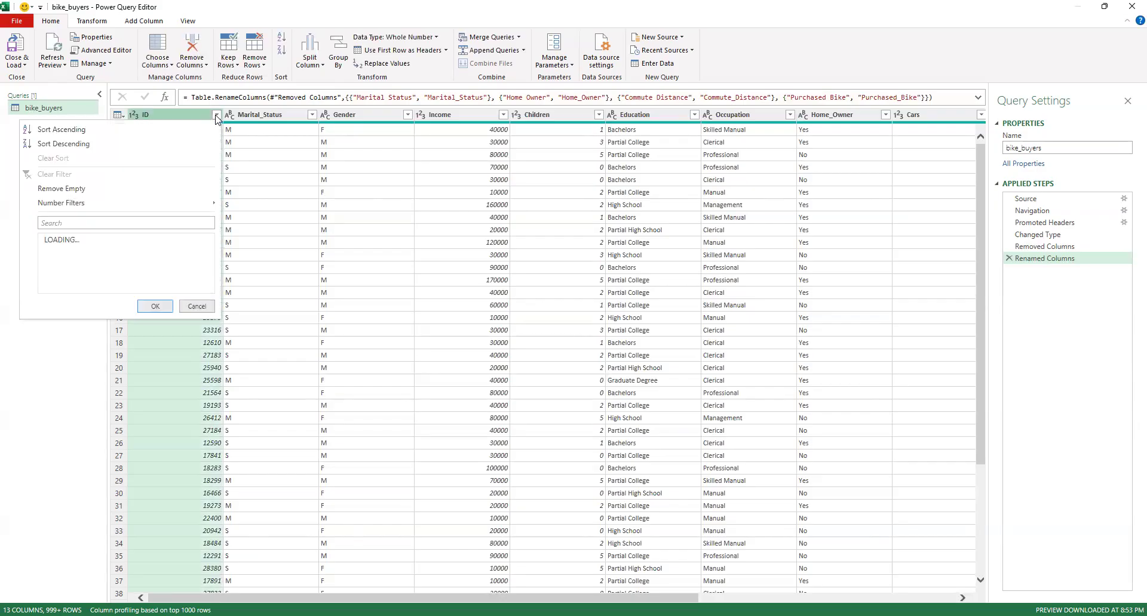
scroll(154, 281, "down", 8)
left_click_drag(209, 266, 217, 439)
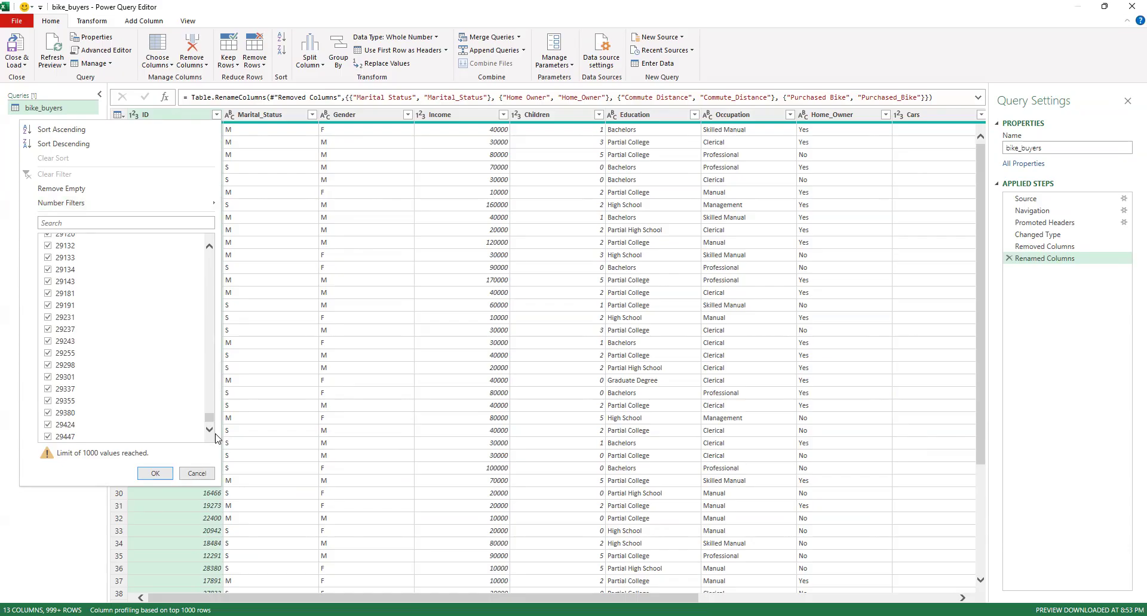
left_click(216, 117)
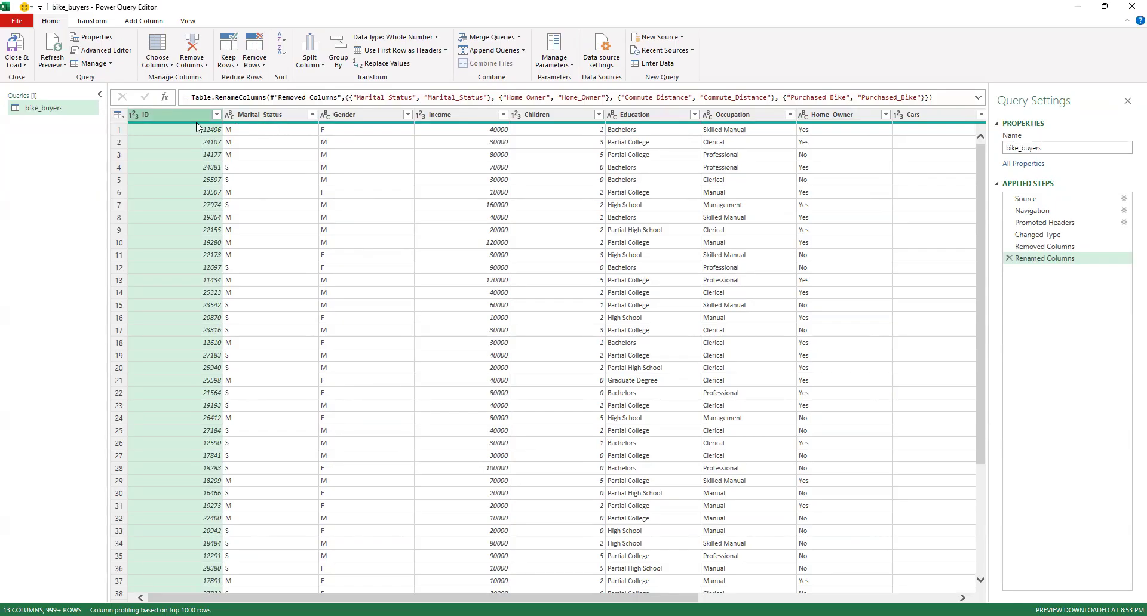
Check the distinct values in the Marital_Status column and replace M with Married
mouse_move(196, 123)
left_click(311, 115)
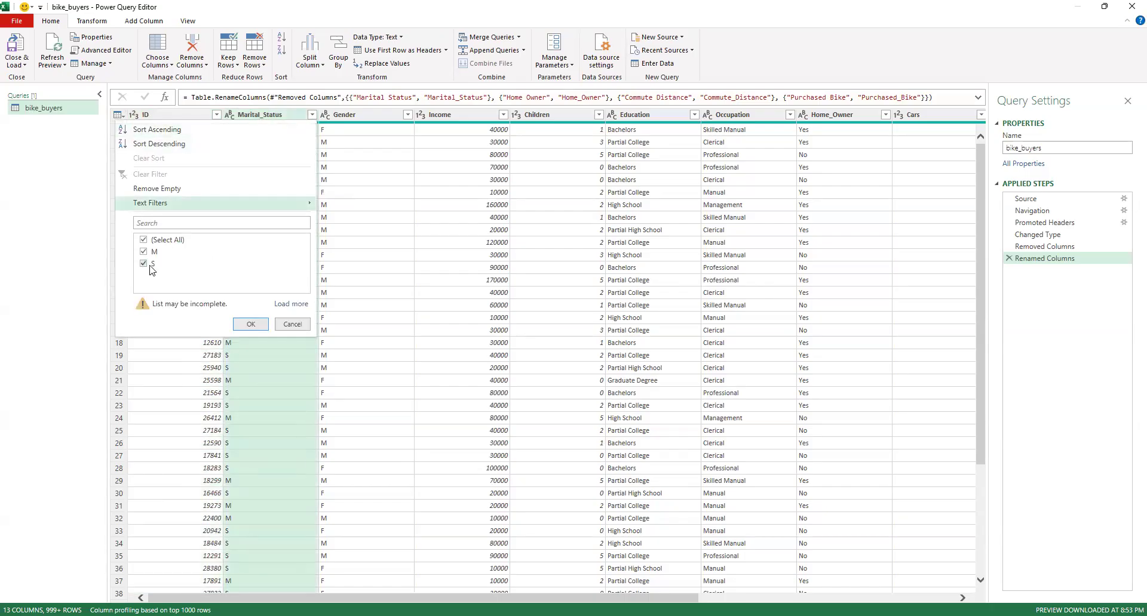
left_click(298, 326)
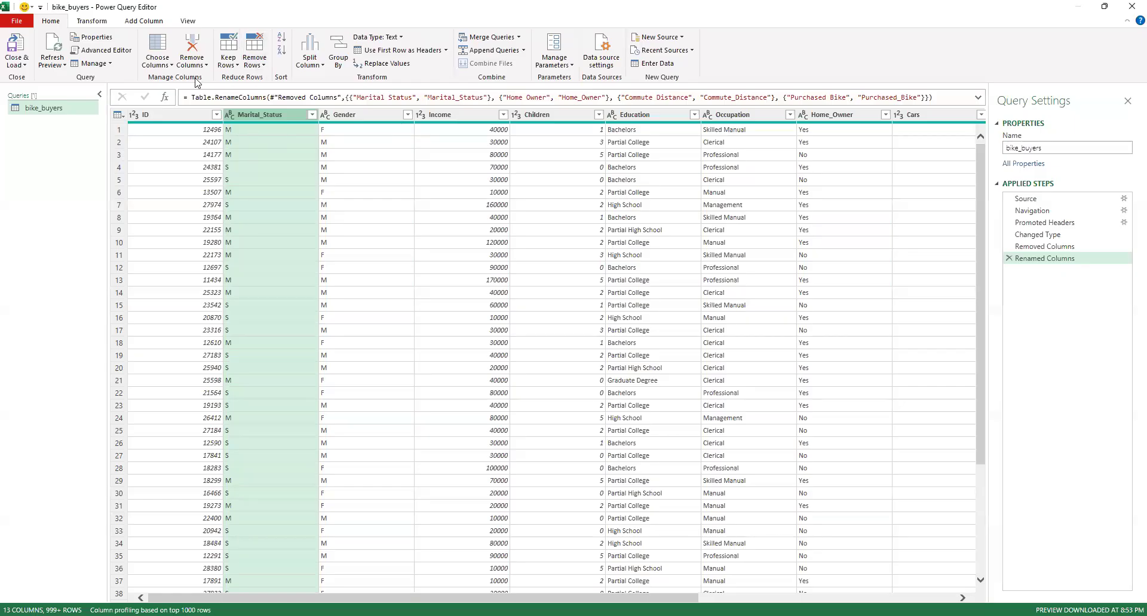
left_click(84, 23)
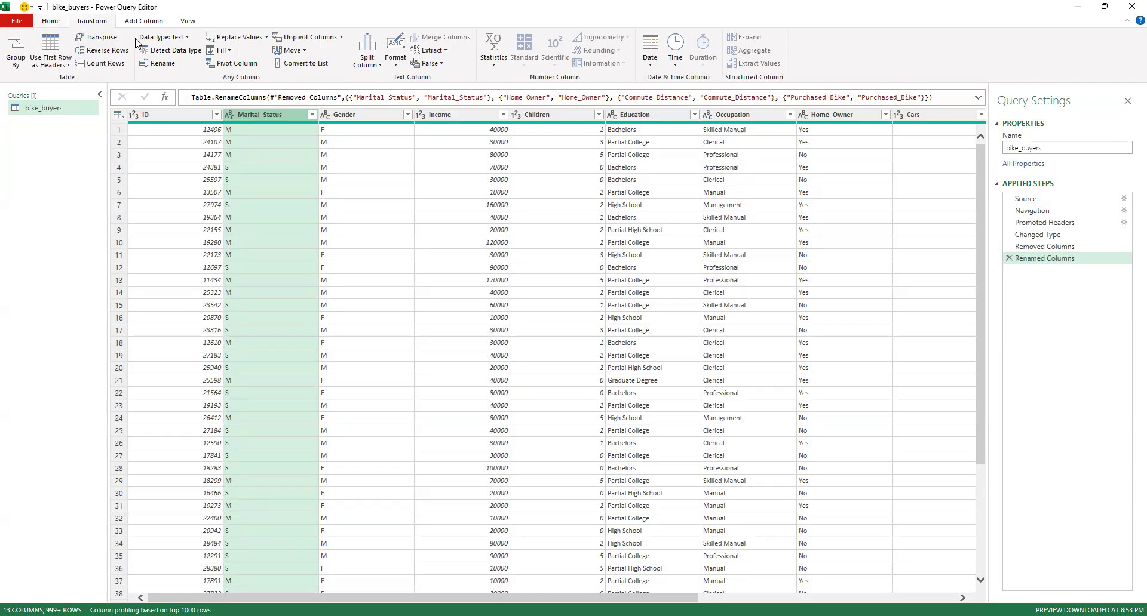
left_click(237, 38)
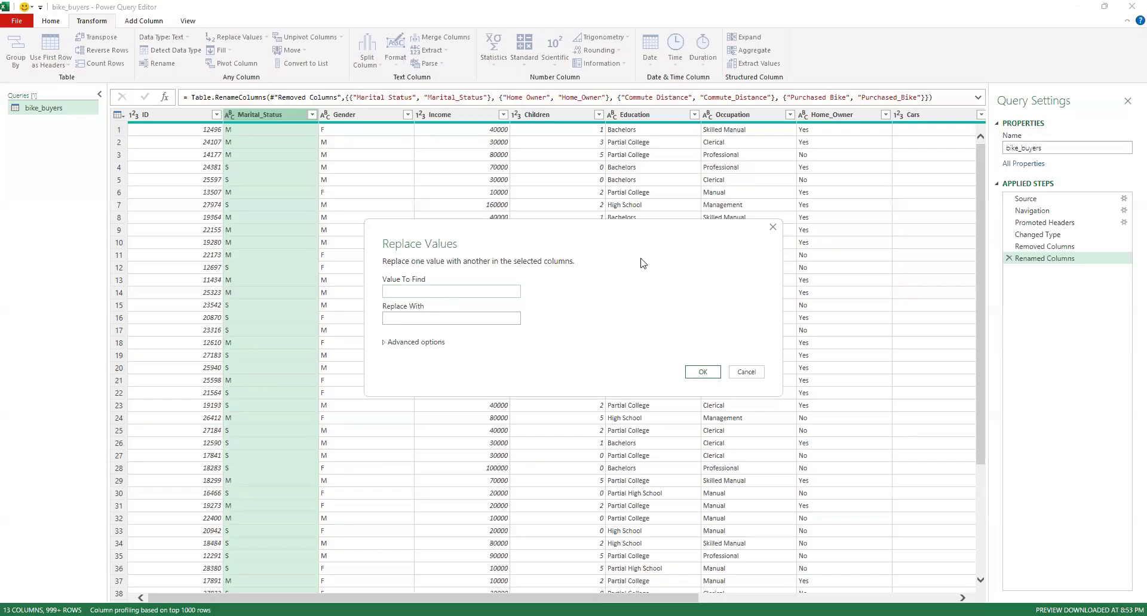
type("MMarried")
left_click(702, 372)
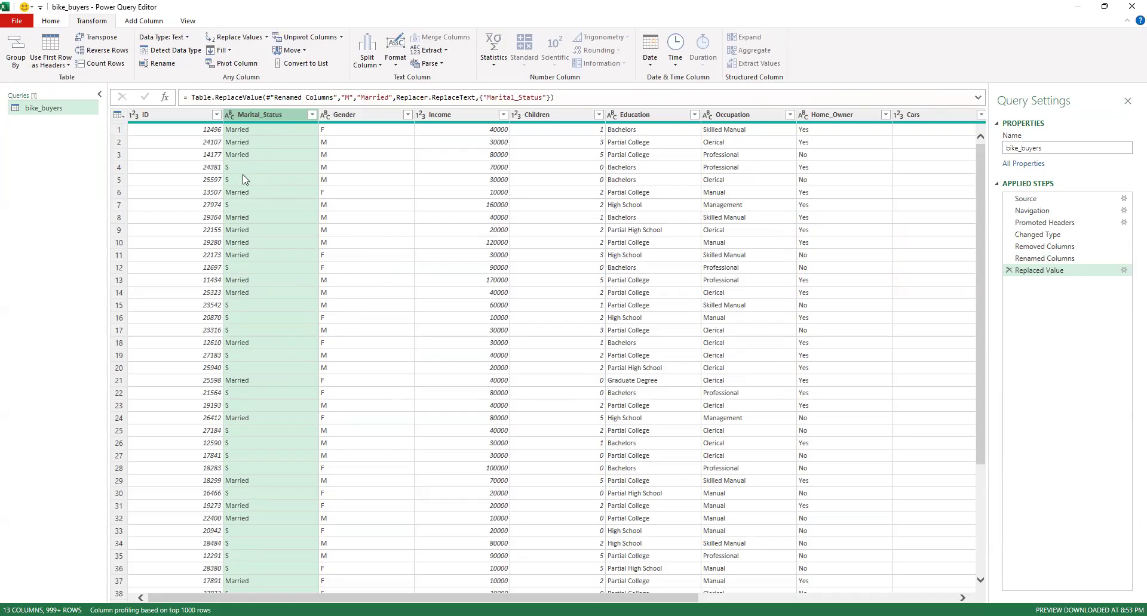
Replace the value S with Single in the Marital_Status column
left_click(235, 38)
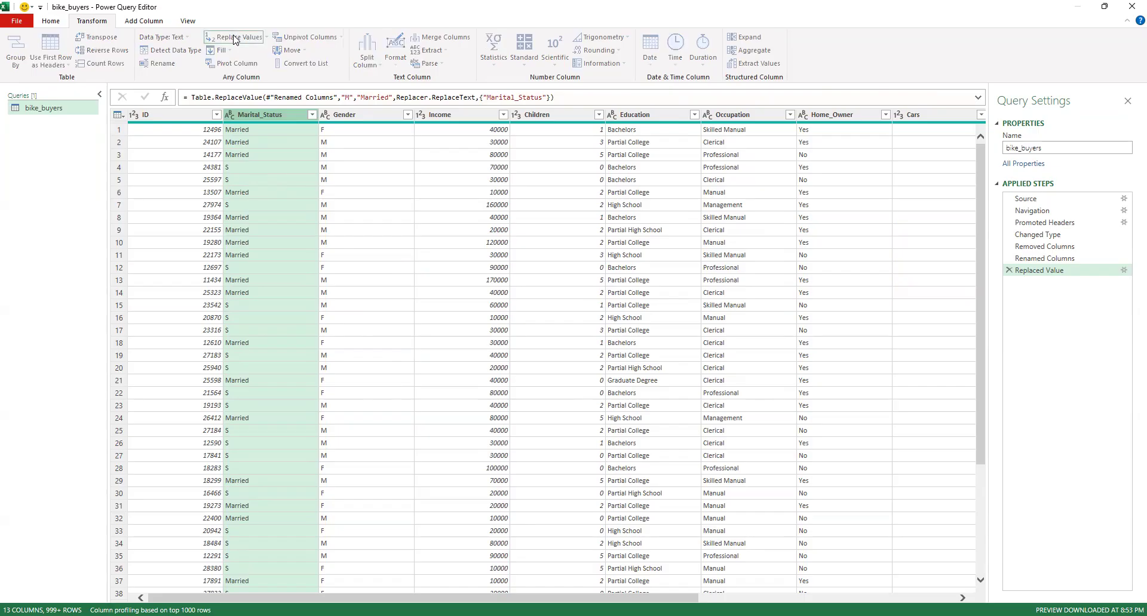
left_click(465, 313)
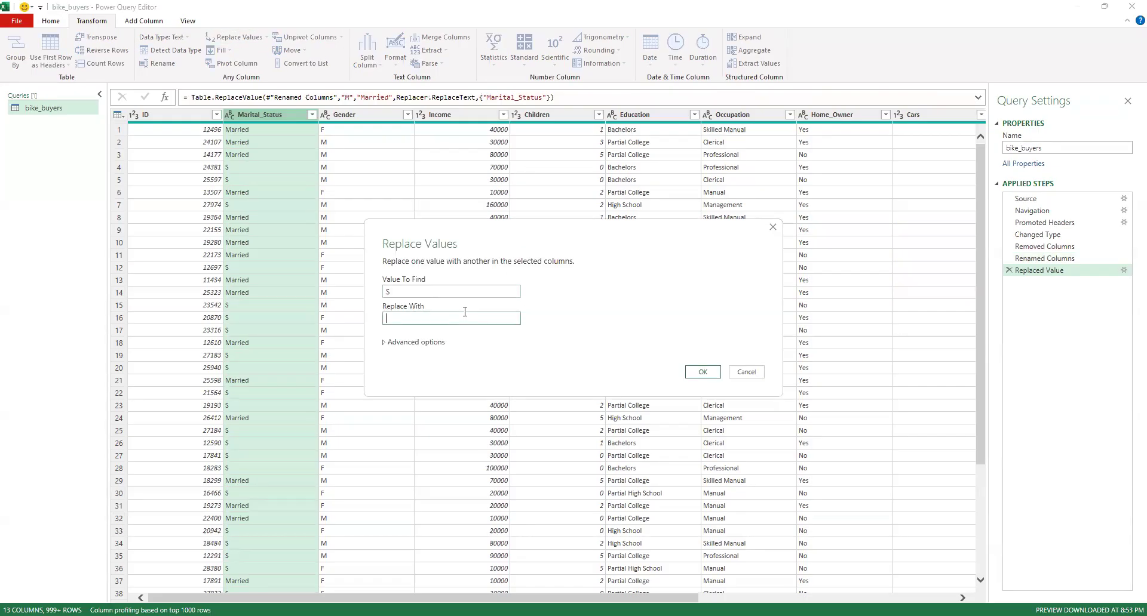
type("Single")
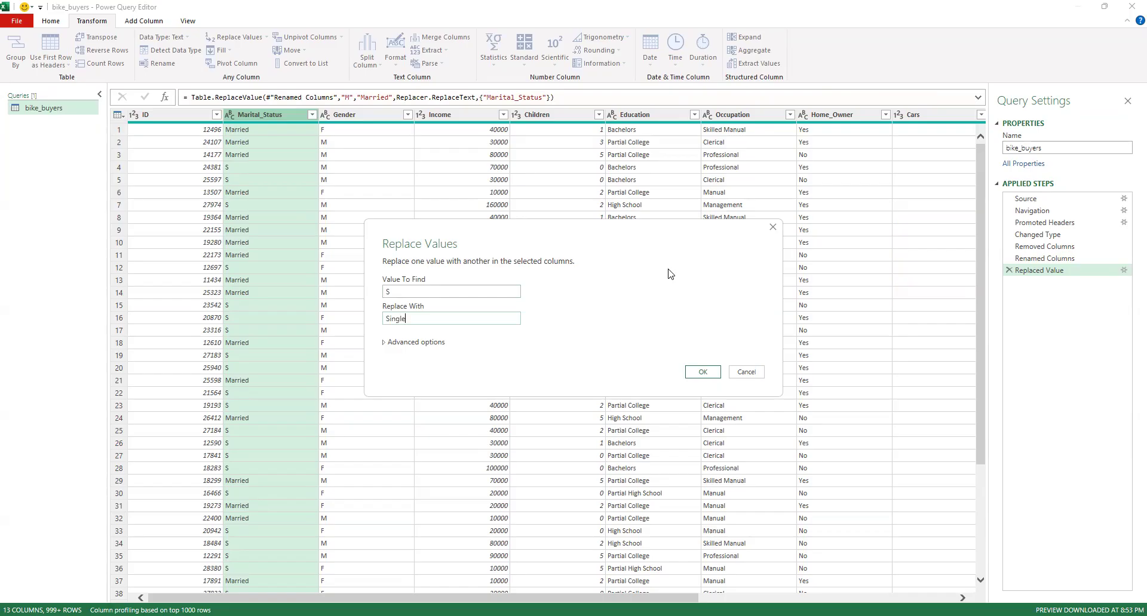
left_click(703, 372)
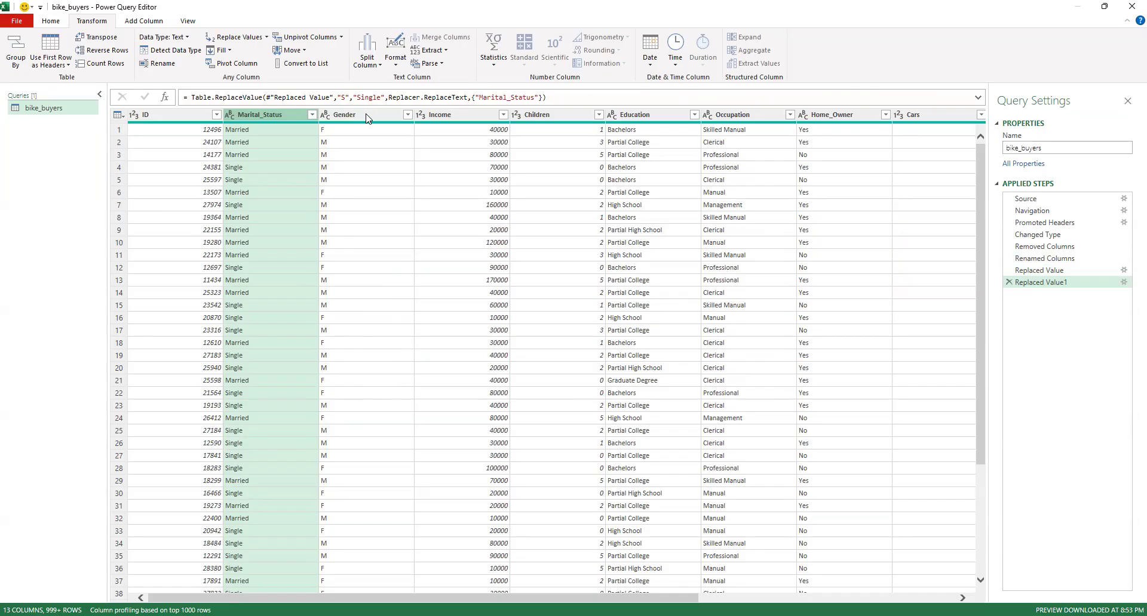
Check the distinct values in the Gender column and replace M with Male
left_click(408, 115)
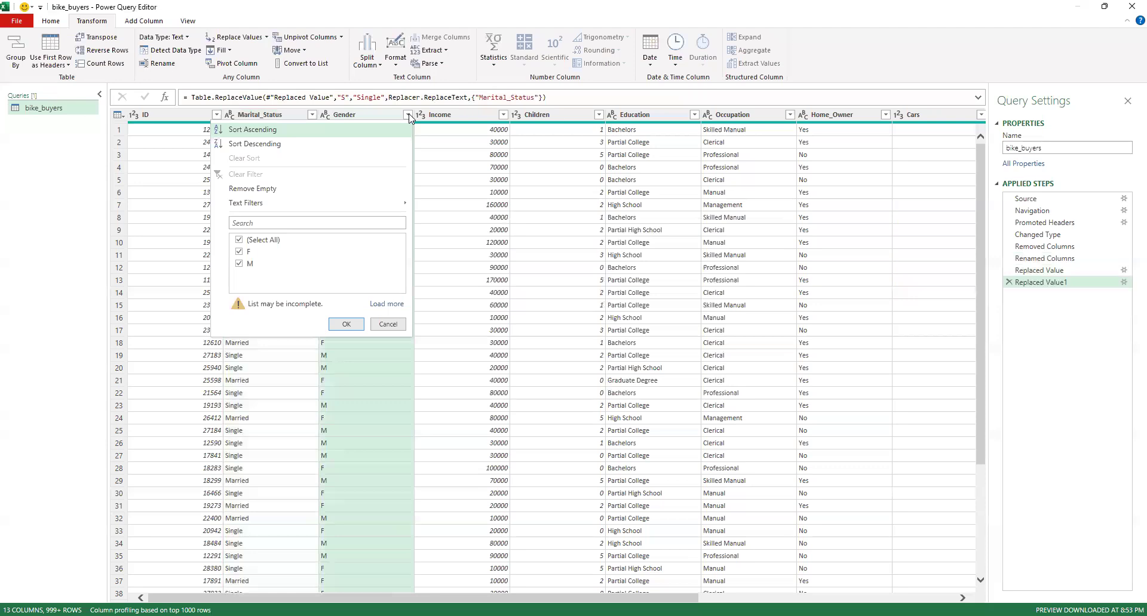
left_click(408, 115)
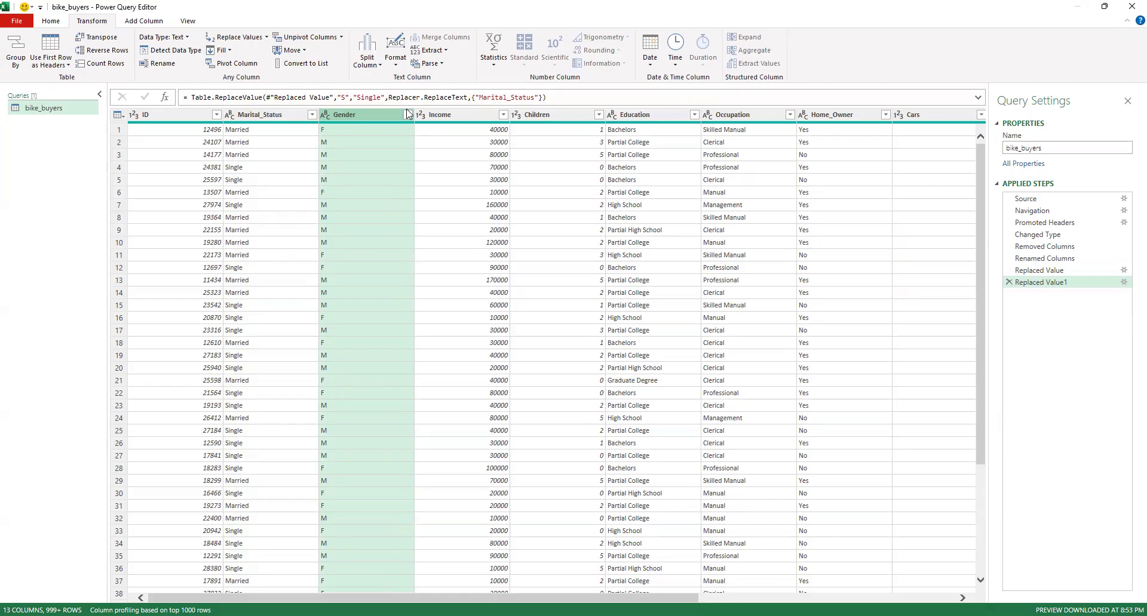
left_click(240, 37)
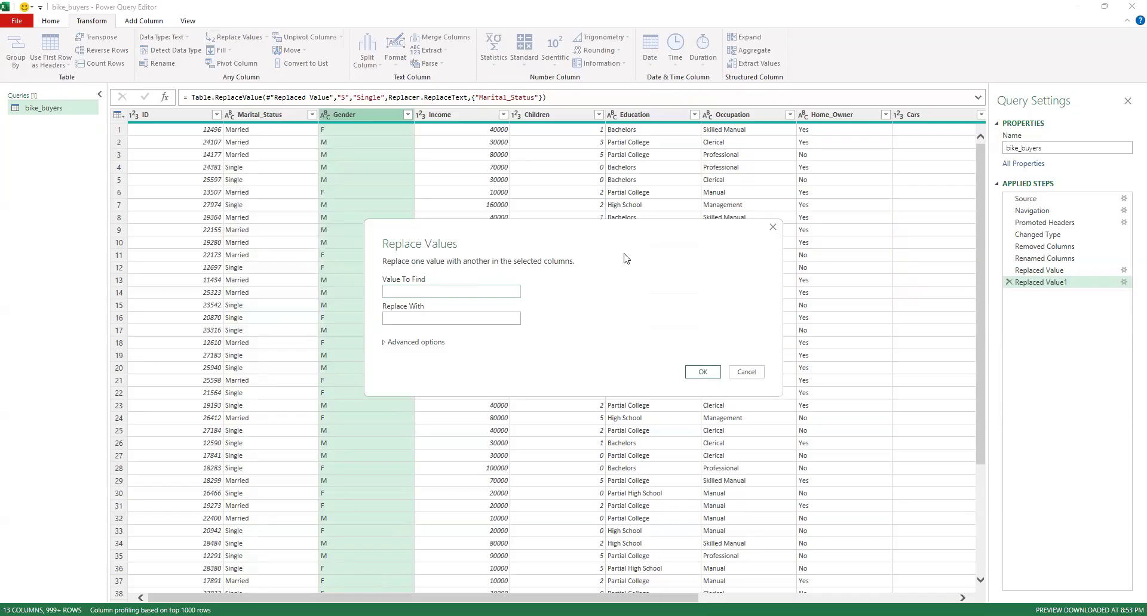
type("M")
type("Male")
left_click(703, 370)
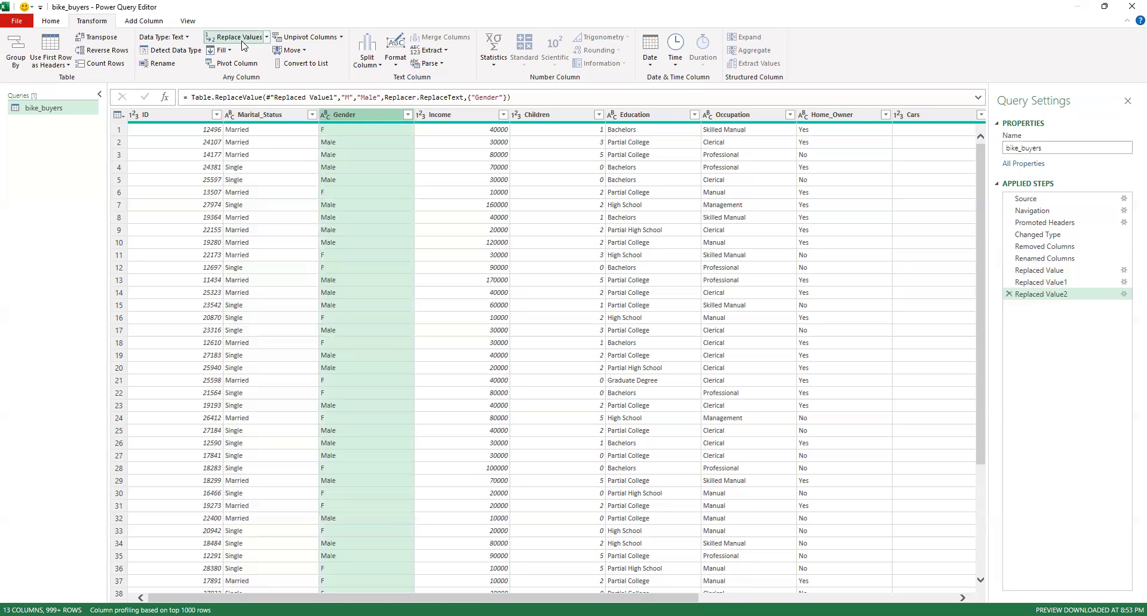
Replace the value F with Female in the Gender column
left_click(240, 37)
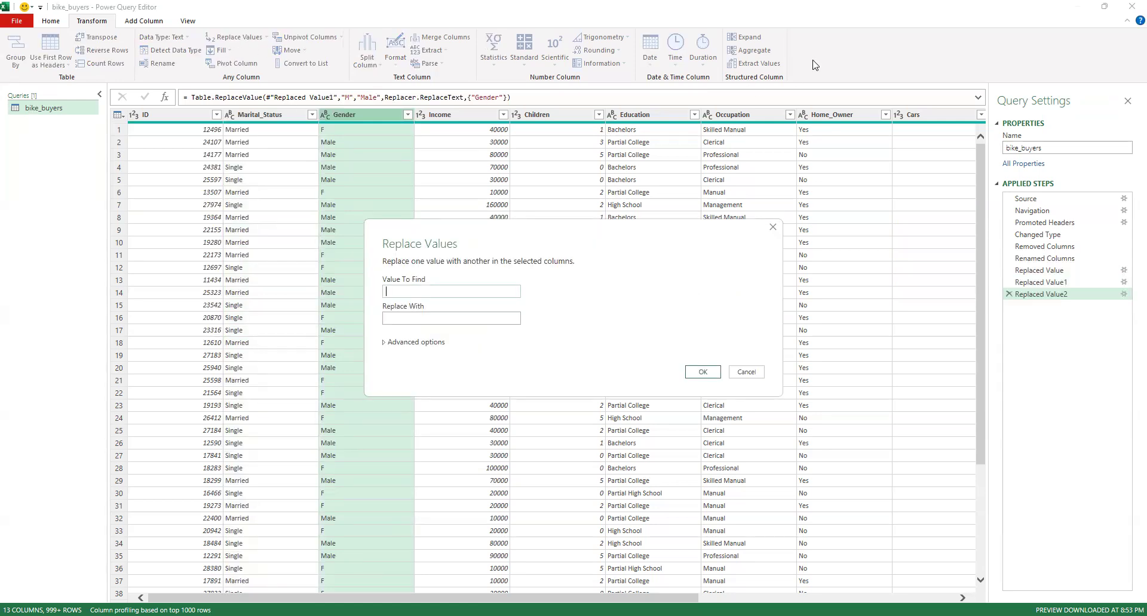
type("F")
key("Tab")
type("Female")
left_click(704, 372)
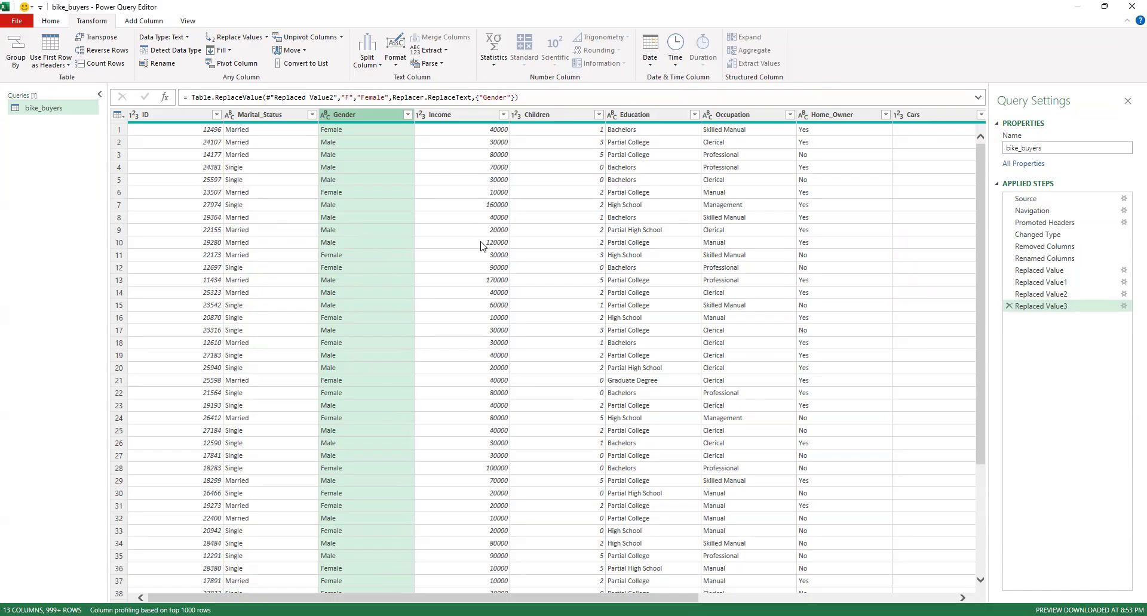
Review the distinct values in the Income and Children columns for irregular entries
left_click(502, 114)
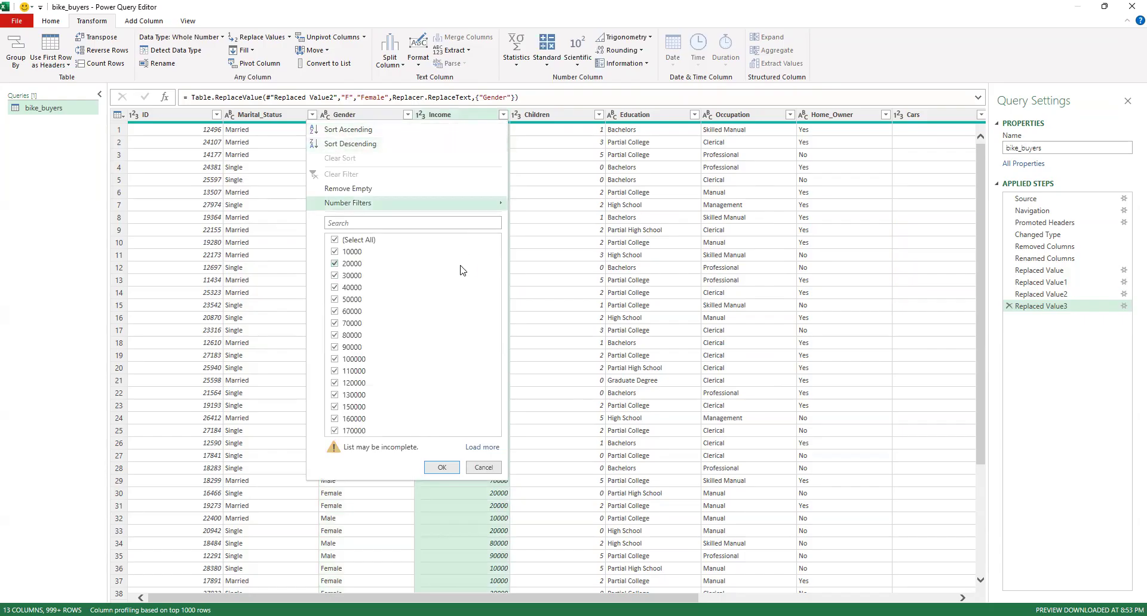
left_click(503, 115)
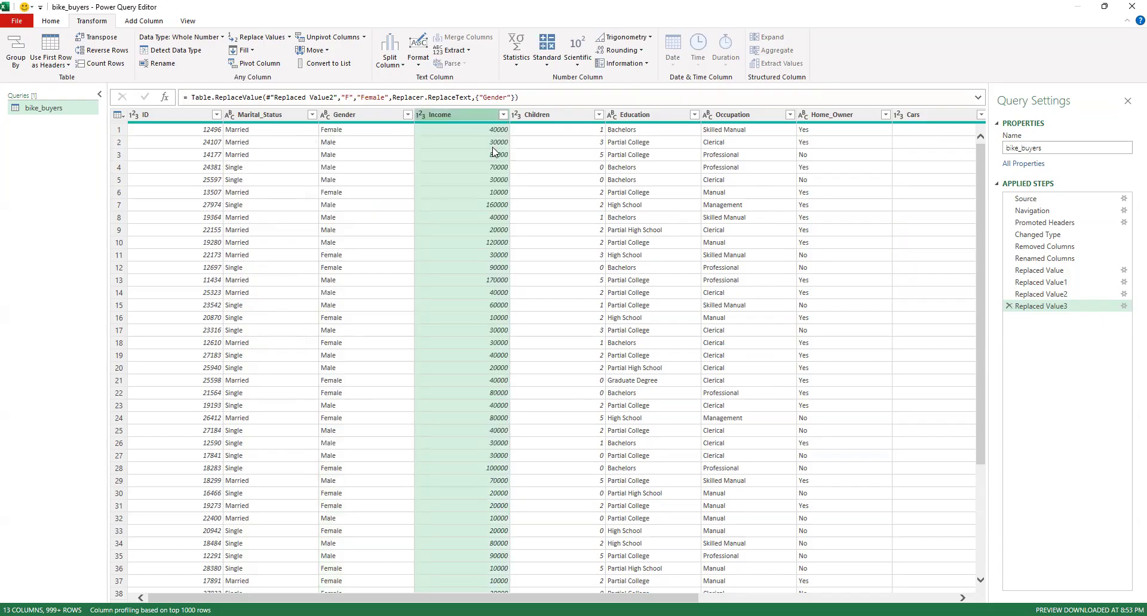
scroll(493, 152, "down", 17)
scroll(495, 153, "down", 2)
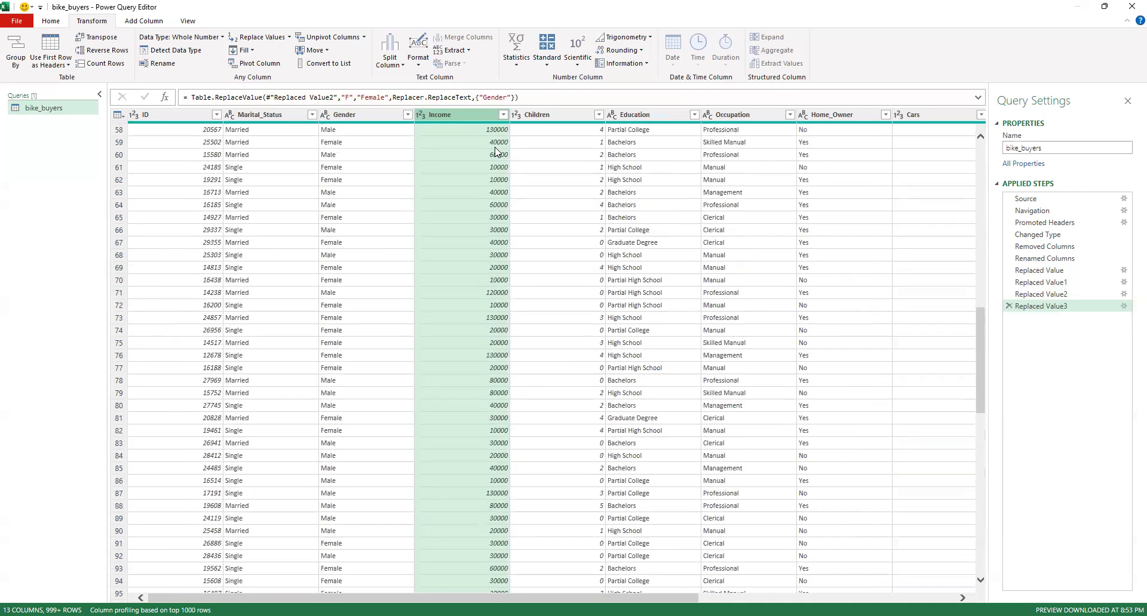
scroll(494, 152, "up", 19)
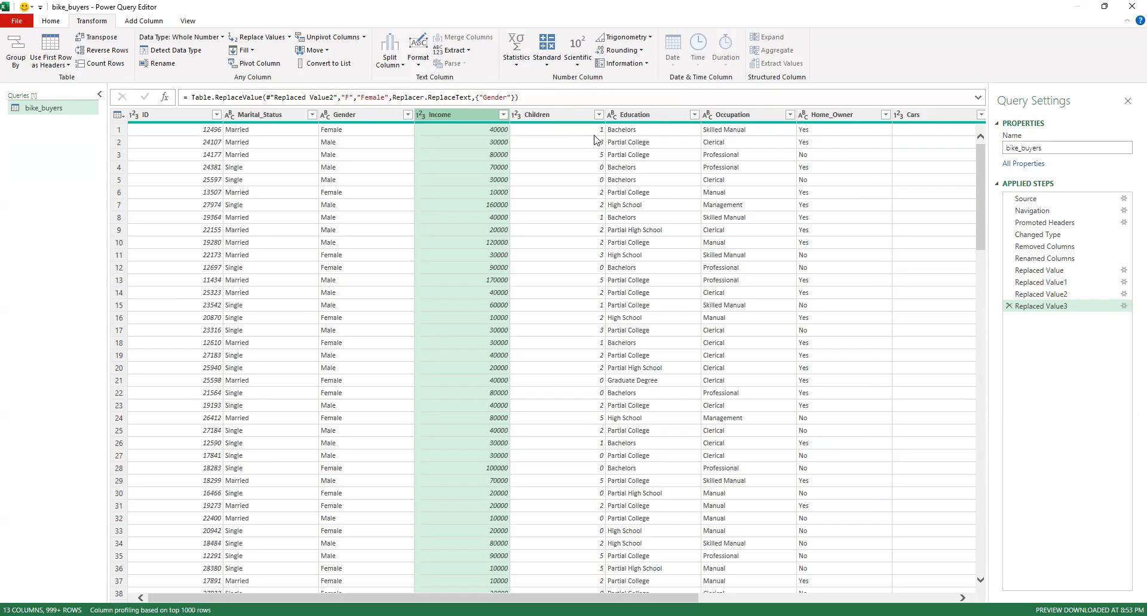
left_click(599, 115)
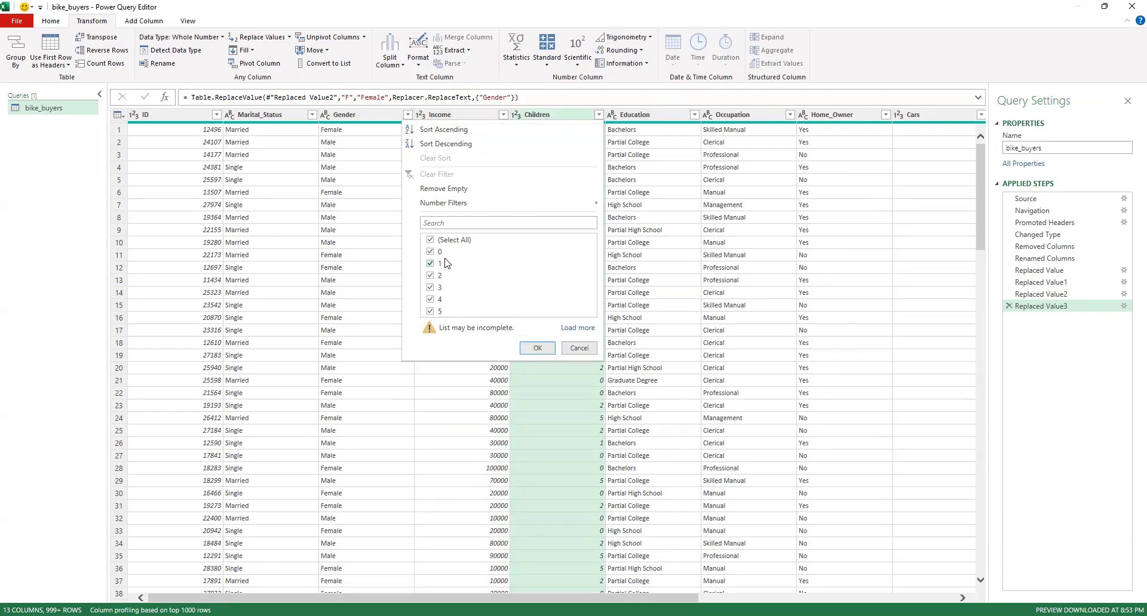
left_click(599, 116)
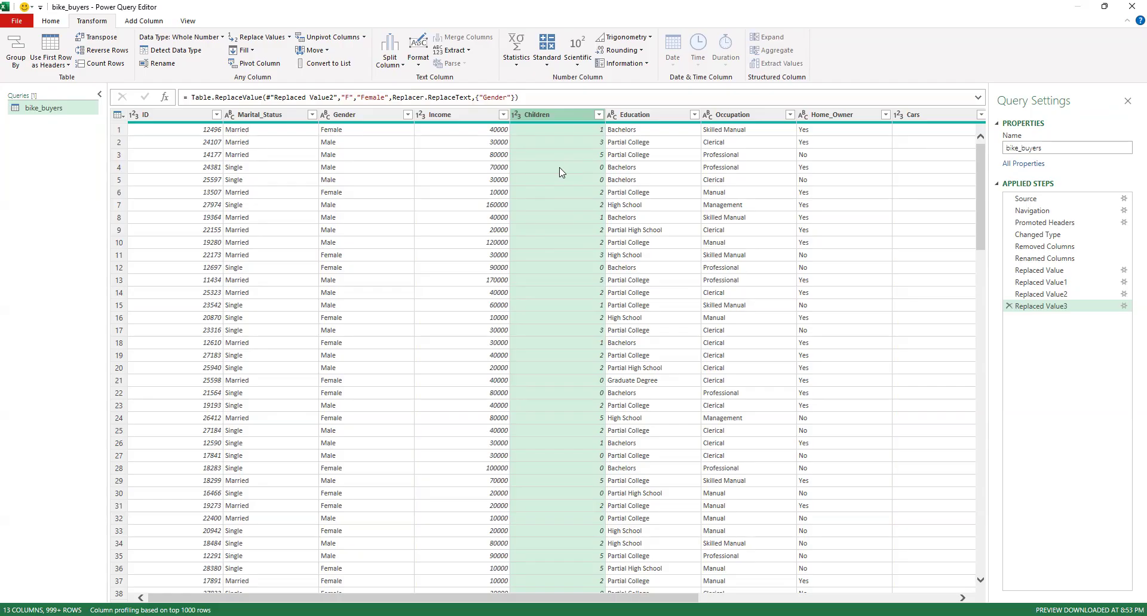
Format the Education column's text with Capitalize Each Word and Trim
left_click(678, 115)
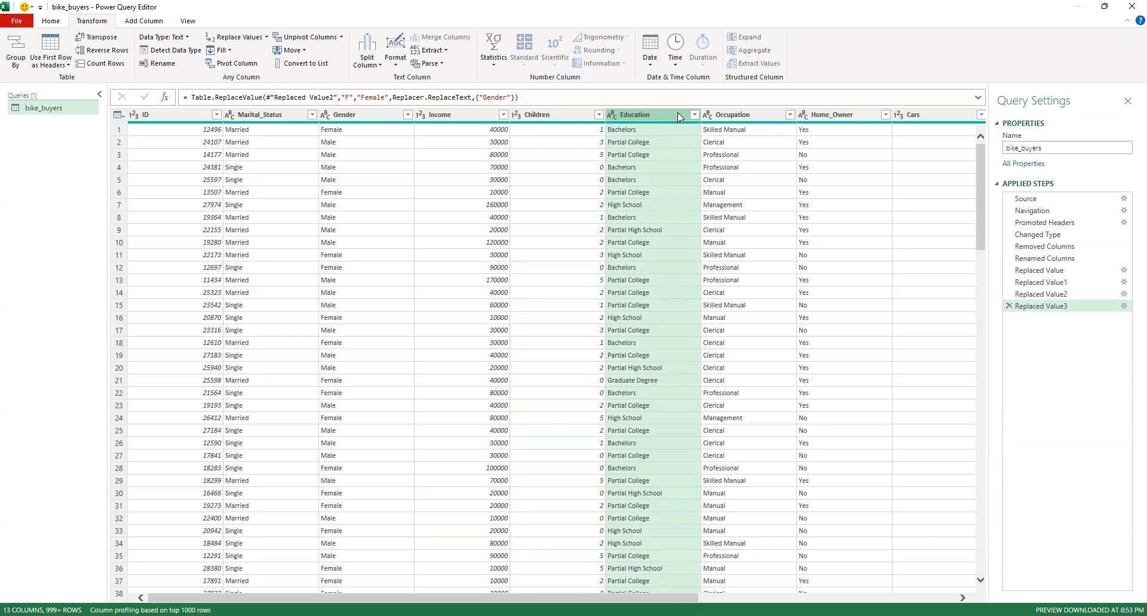
left_click(394, 59)
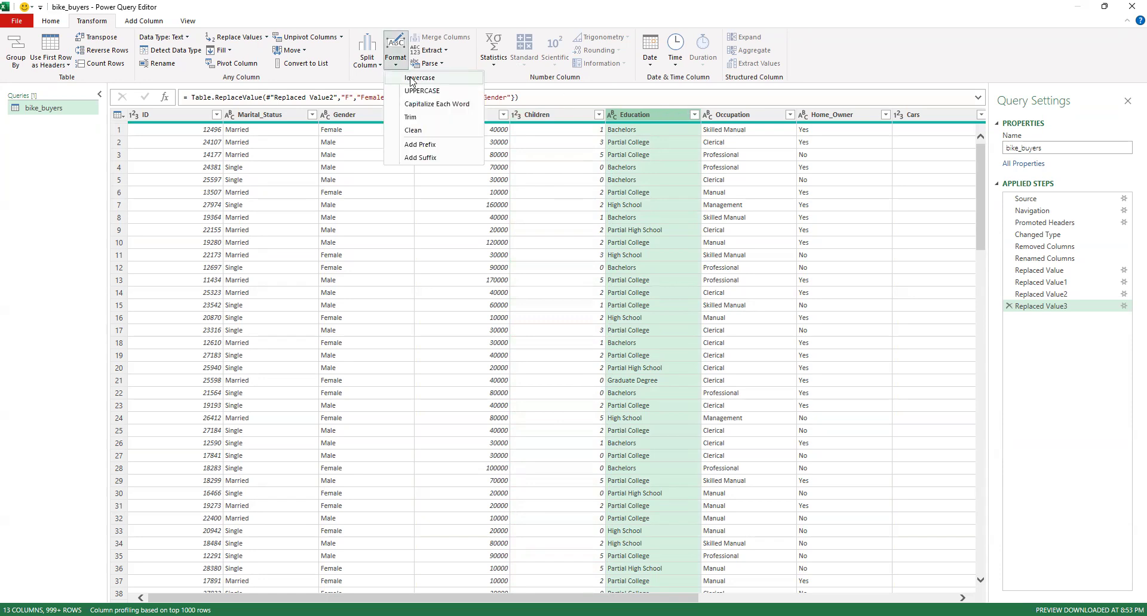
left_click(433, 105)
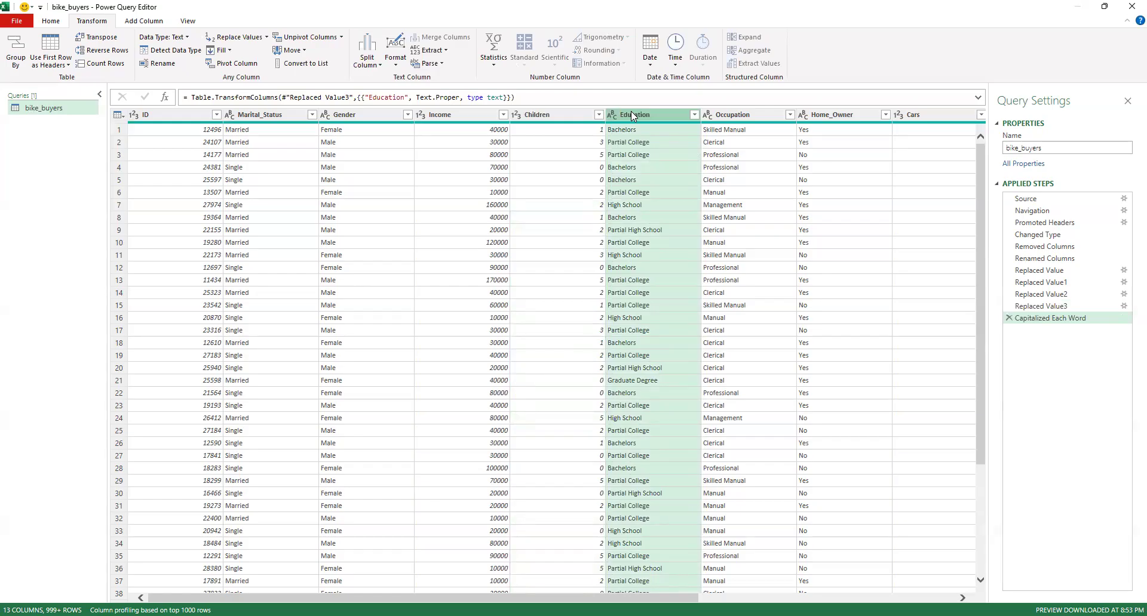
left_click(395, 60)
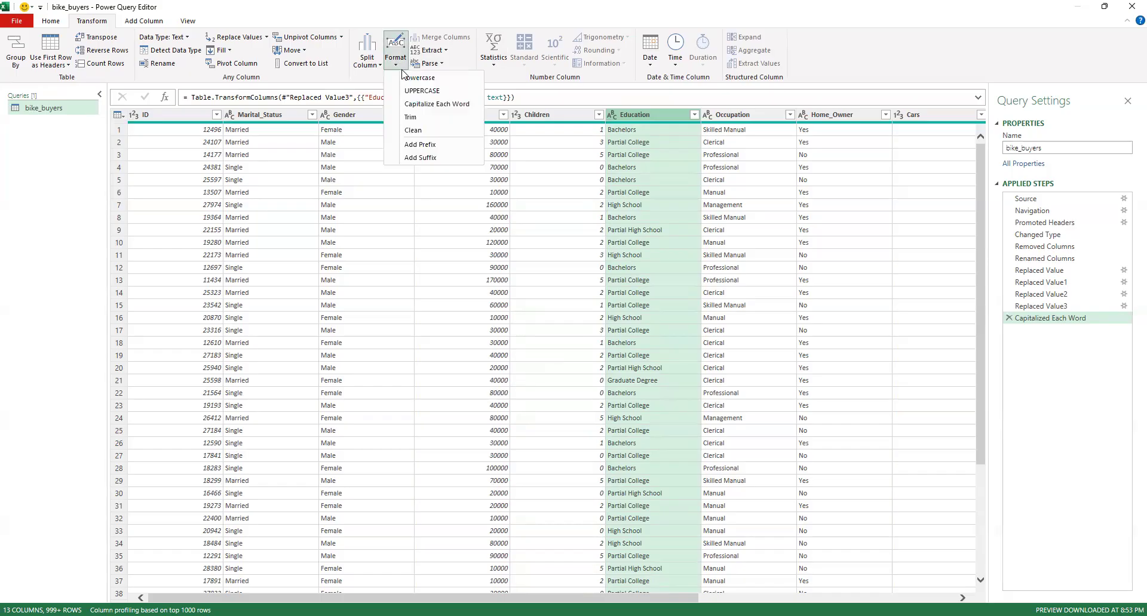
left_click(412, 117)
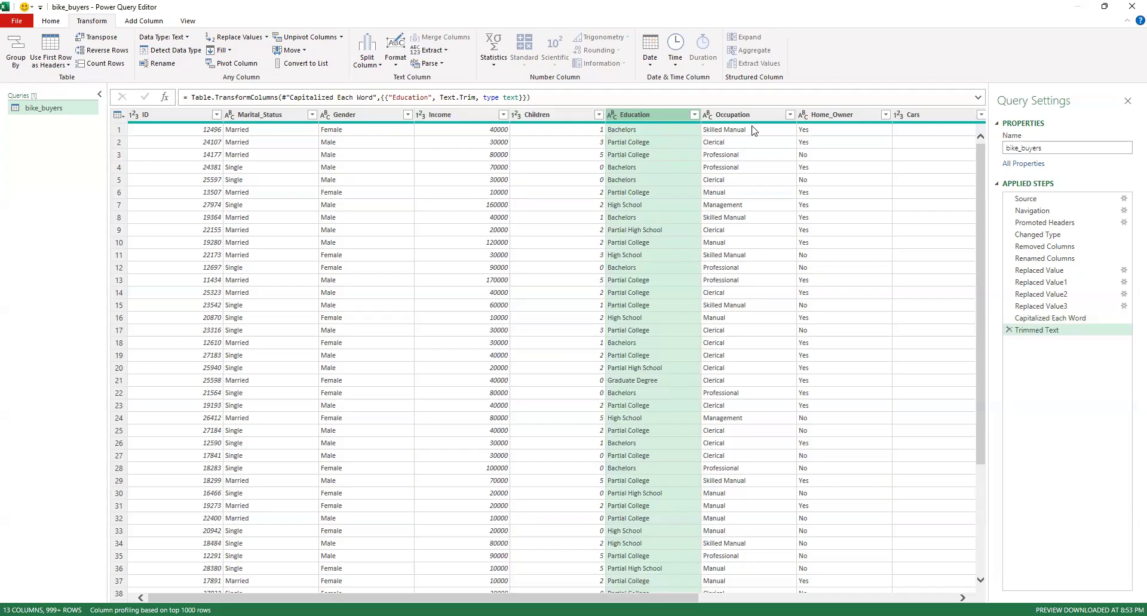
Apply Capitalize Each Word to the Occupation column and highlight Proper in the resulting formula
left_click(762, 114)
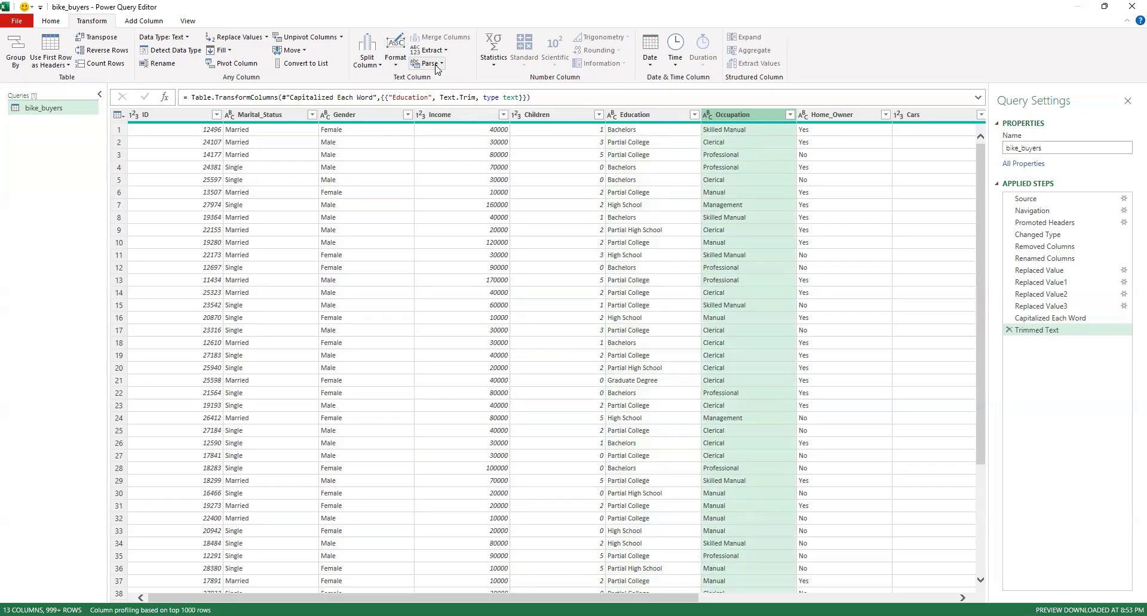
left_click(399, 68)
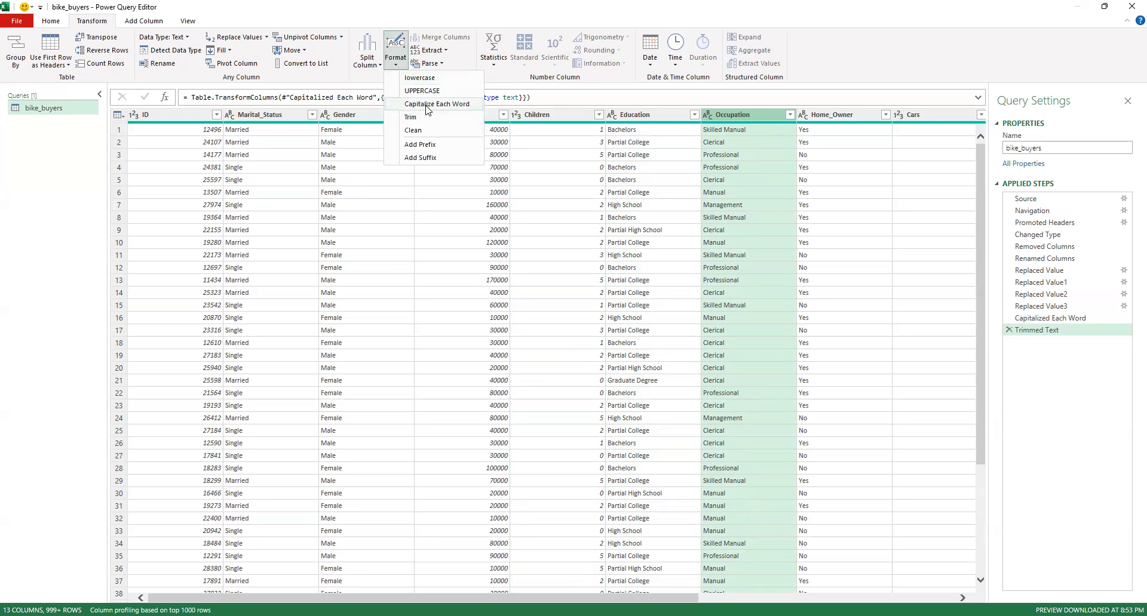
left_click(427, 104)
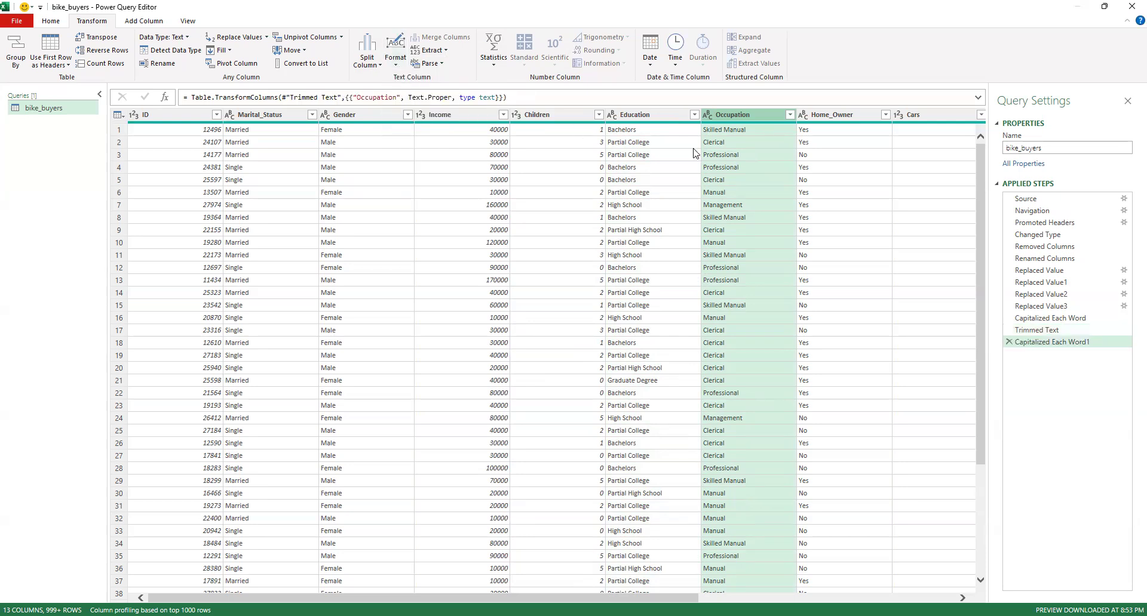
left_click_drag(427, 97, 450, 99)
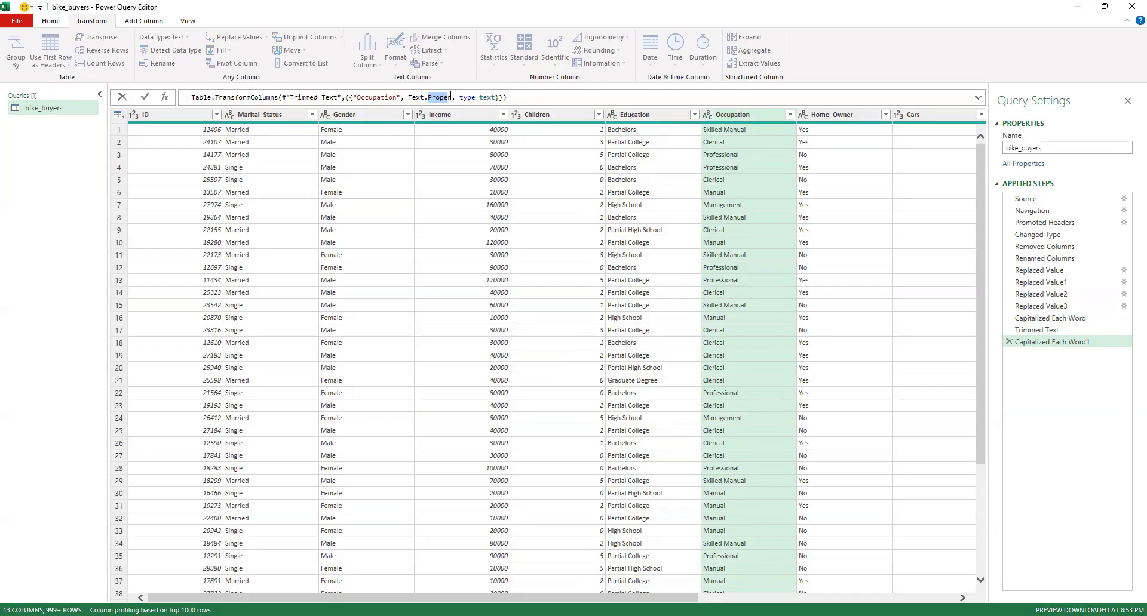
Trim the text in the Occupation column
left_click(450, 97)
left_click(720, 113)
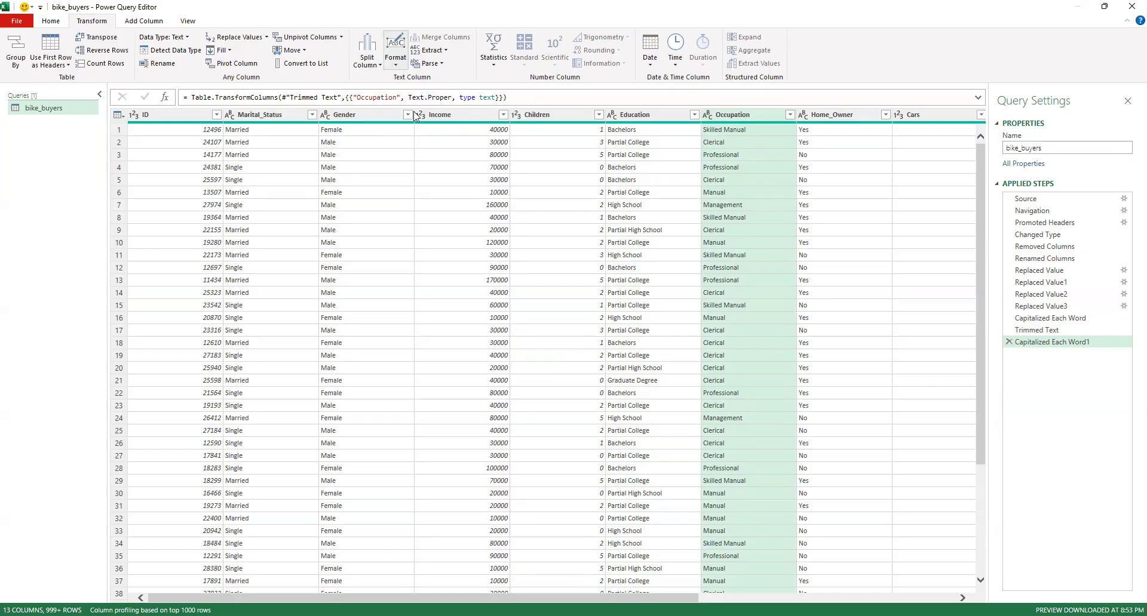
left_click(395, 60)
left_click(411, 117)
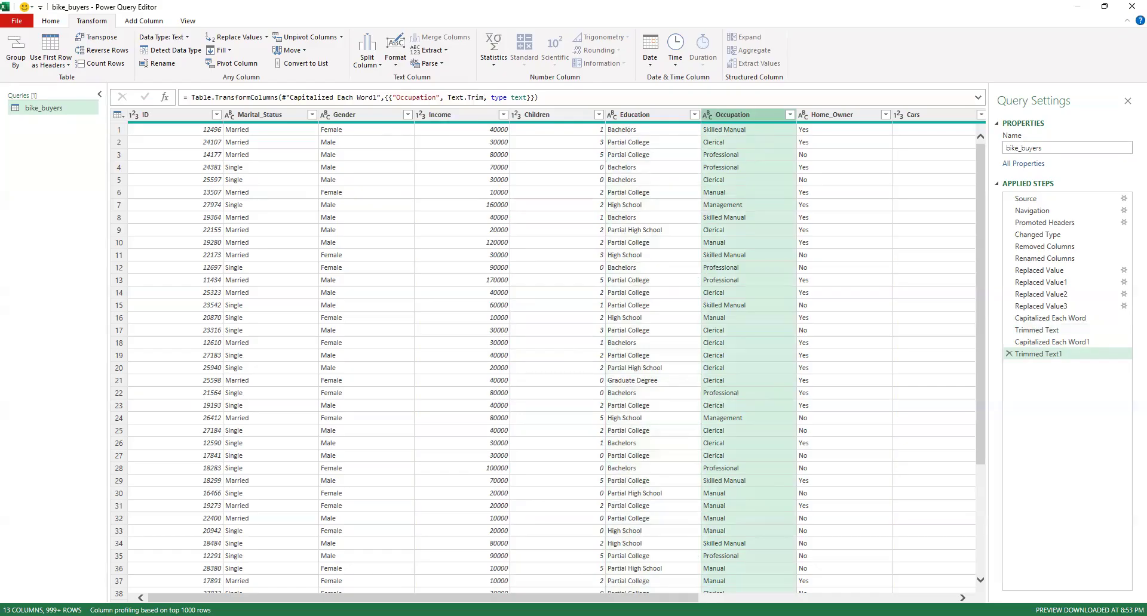
Review the distinct values in the Home_Owner, Cars and Commute_Distance columns for irregular entries
scroll(548, 359, "right", 3)
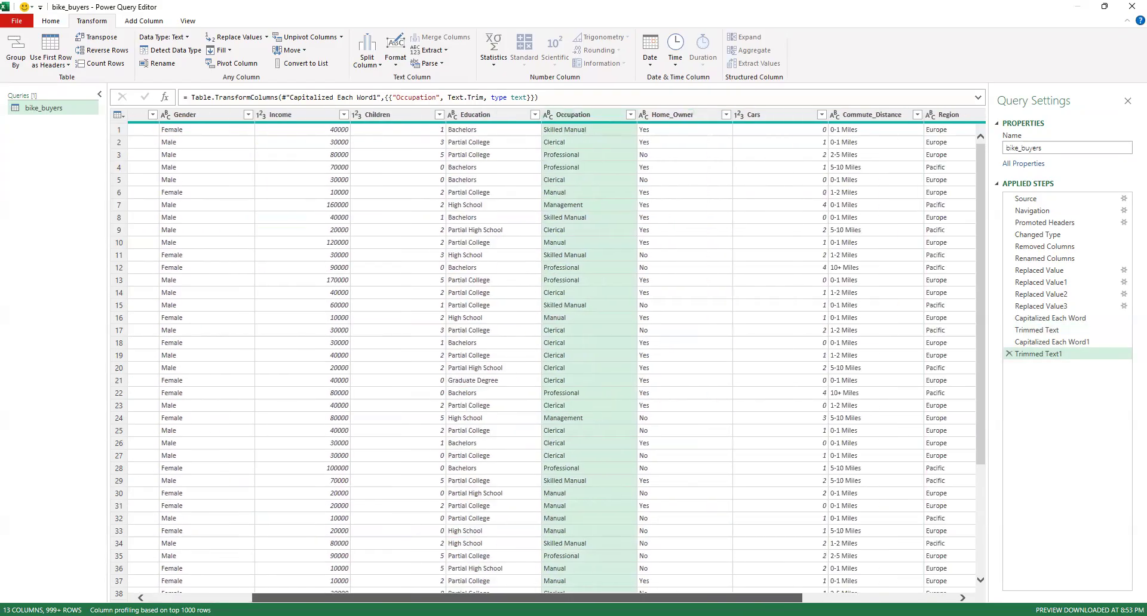
scroll(660, 470, "right", 3)
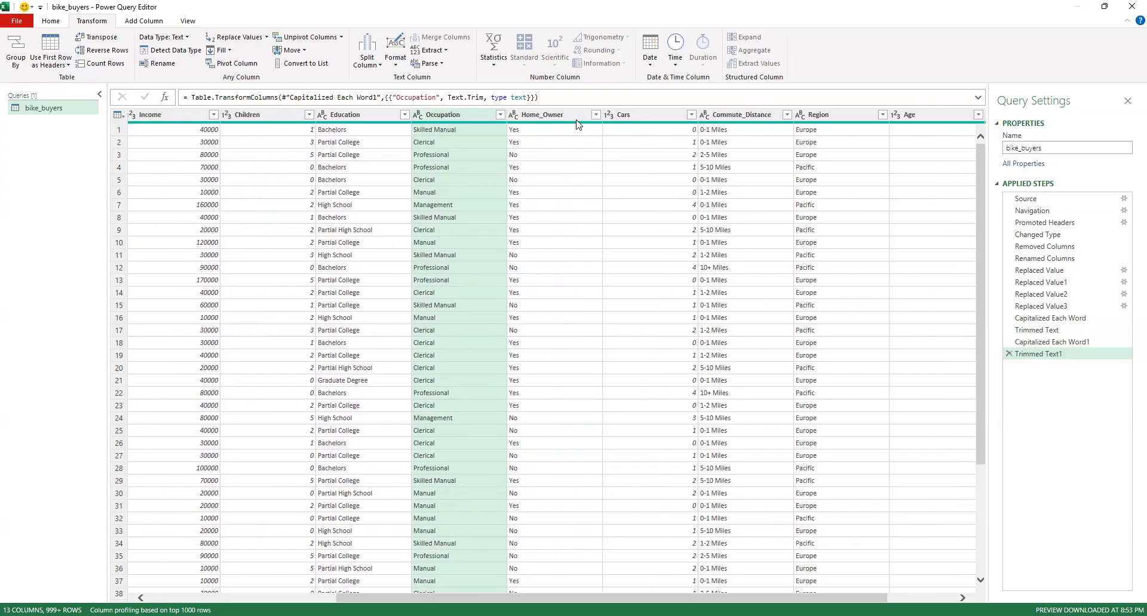
left_click(596, 115)
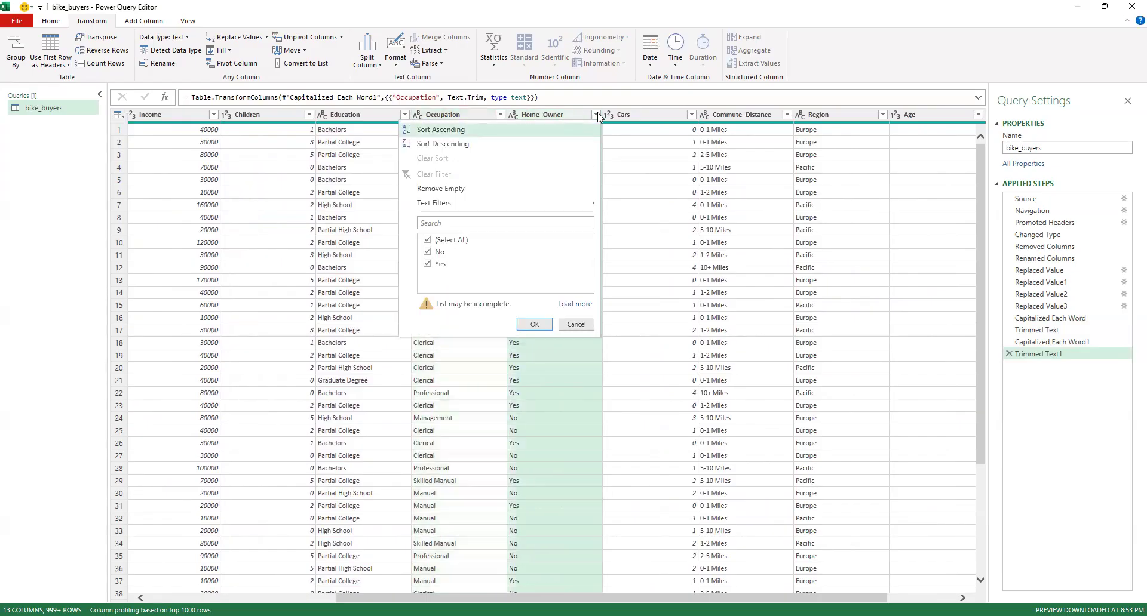
left_click(691, 114)
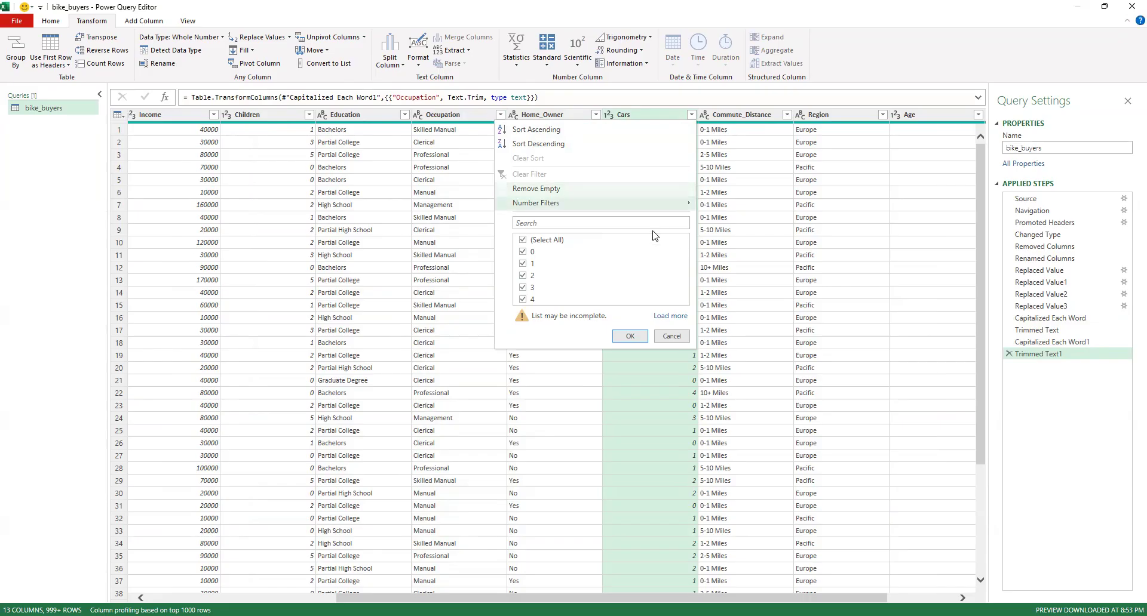
left_click(673, 337)
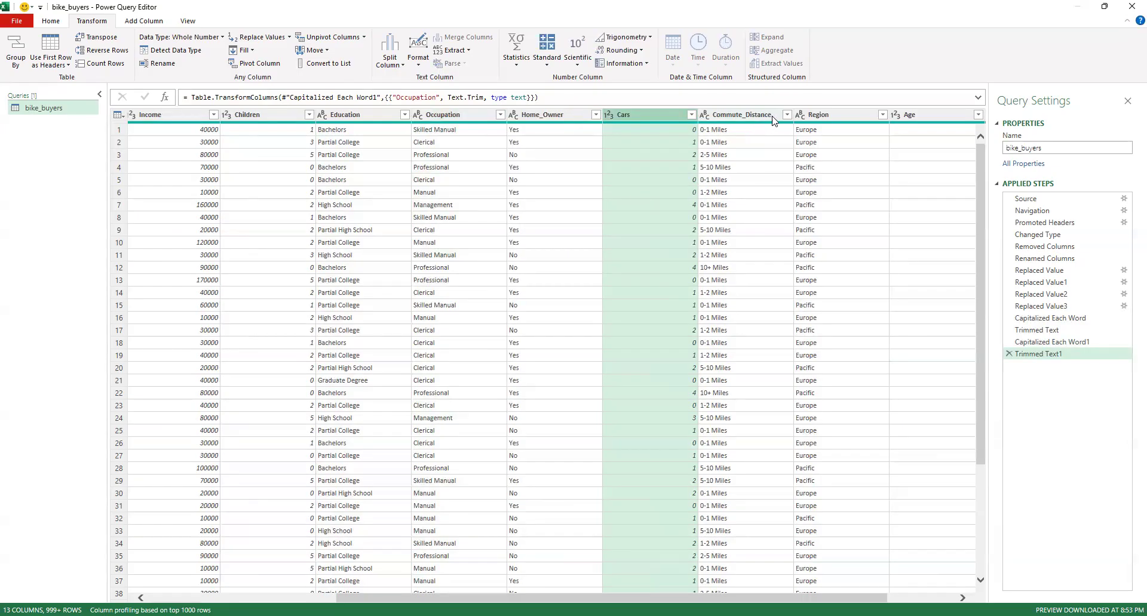
left_click(786, 114)
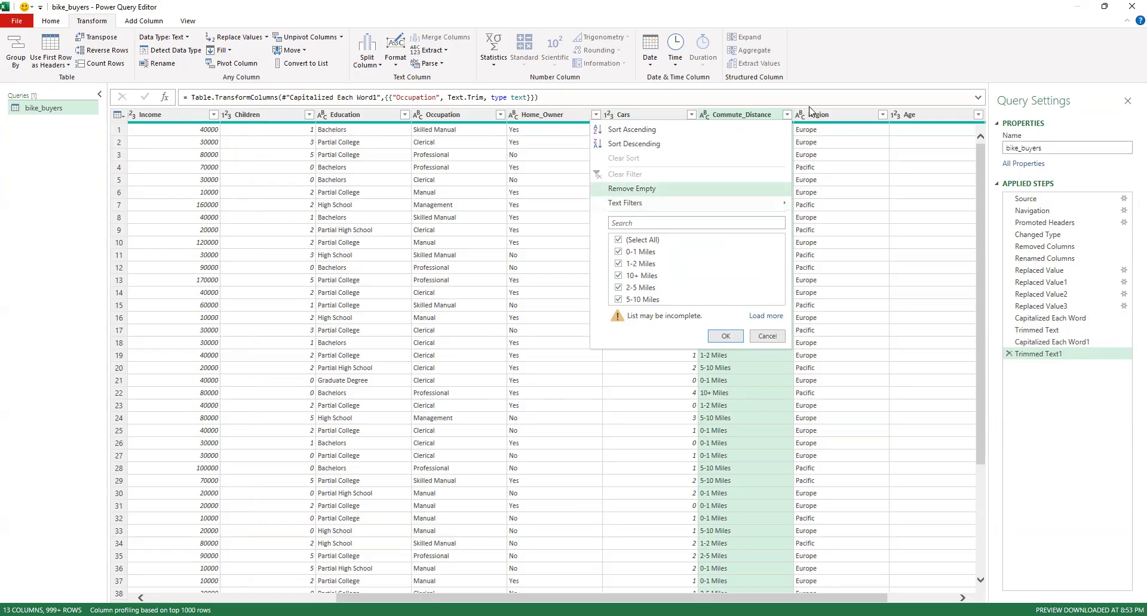
left_click(763, 121)
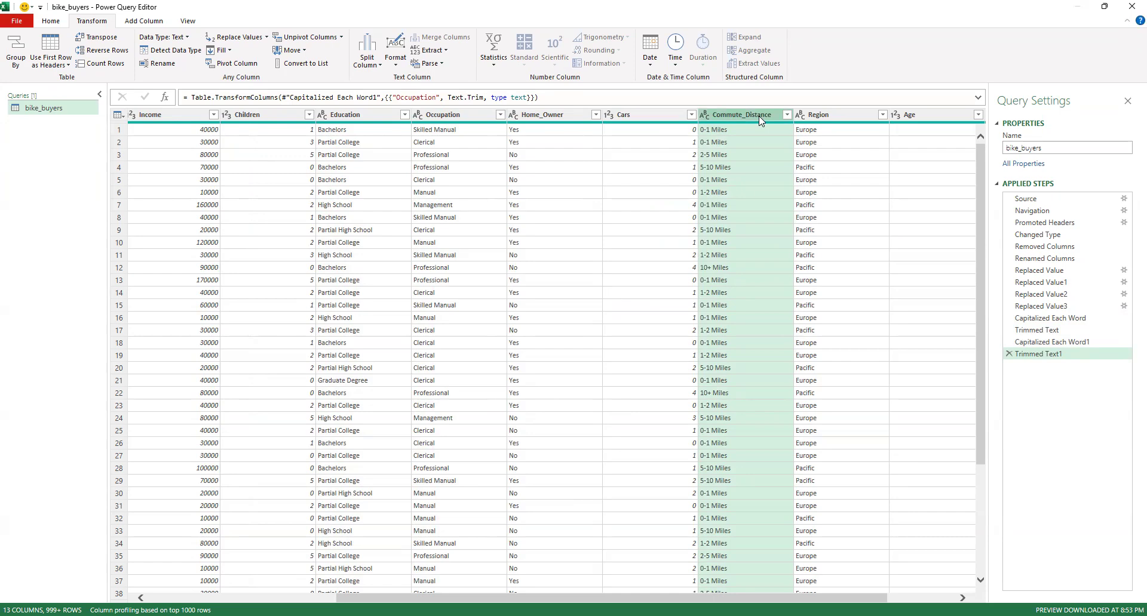
Set up a value replacement in the Commute_Distance column from 10+ Miles to More Than 10 Miles
left_click(716, 396)
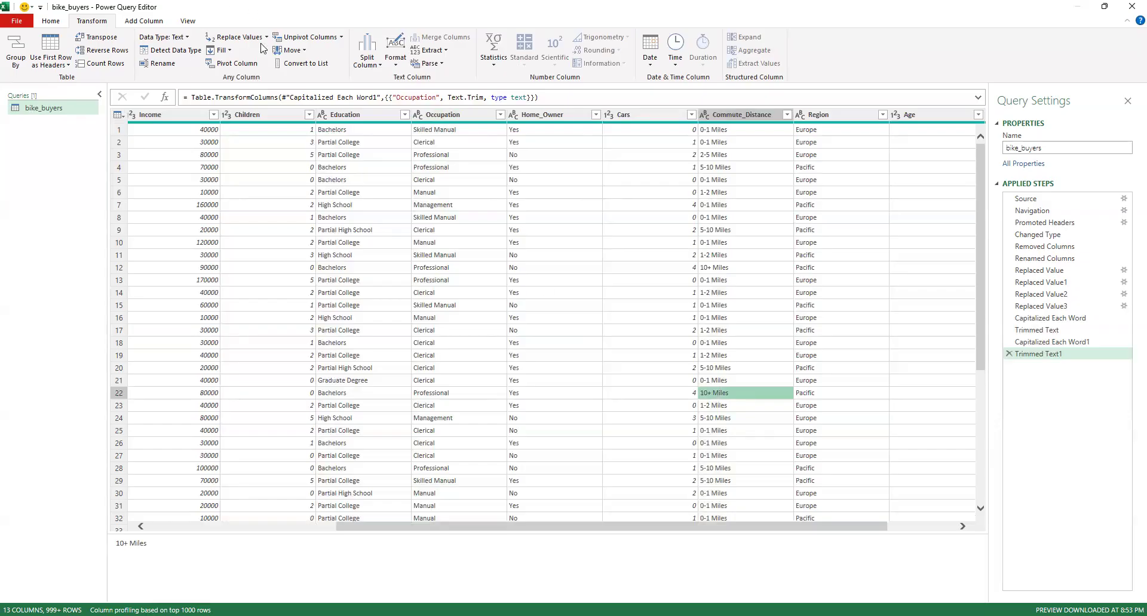
right_click(728, 394)
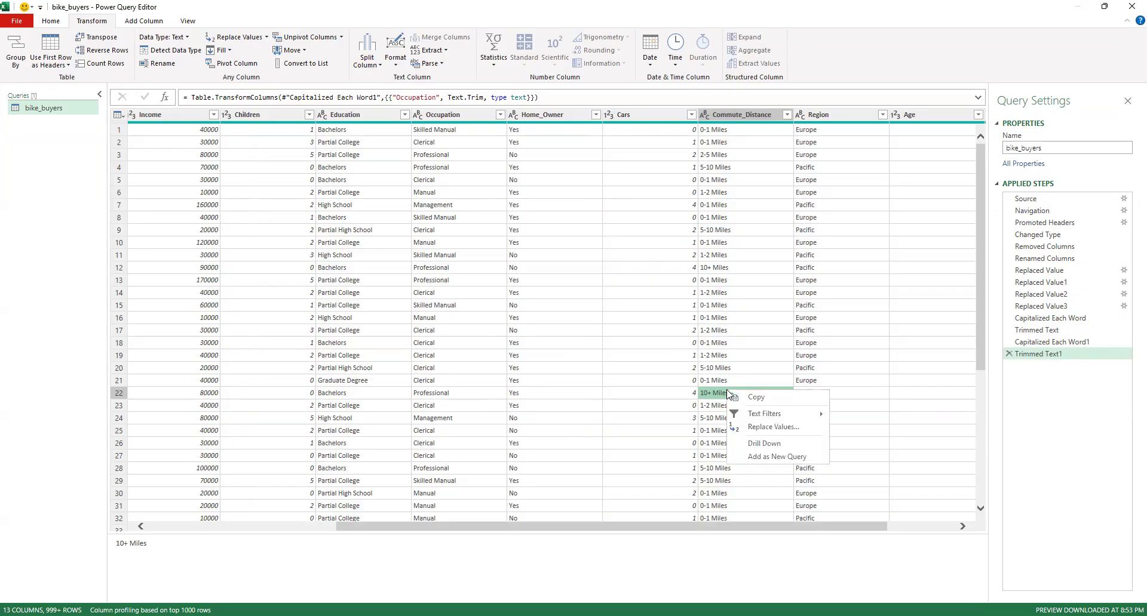
left_click(767, 427)
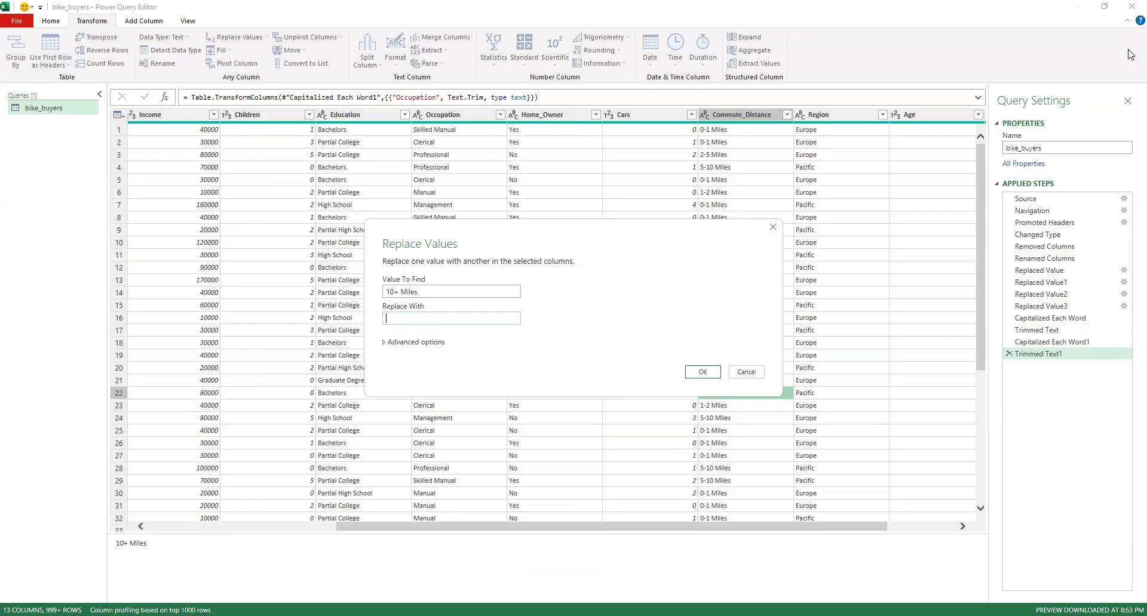
type("More Than 10 mileM")
Restrict the replacement to matches of the entire cell contents and apply it
left_click(385, 343)
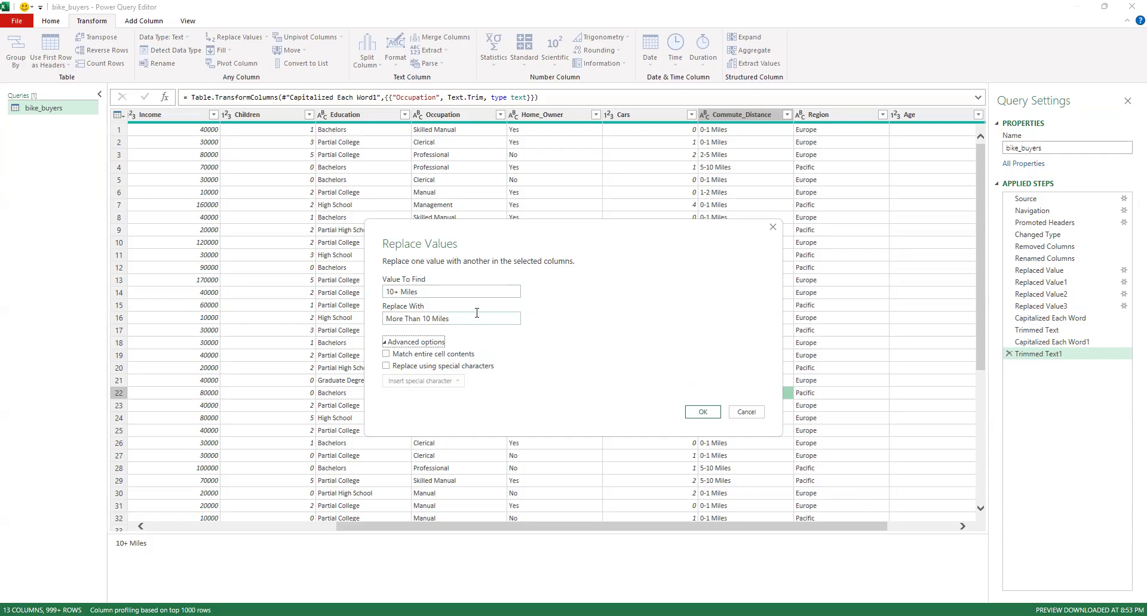
left_click_drag(424, 292, 384, 295)
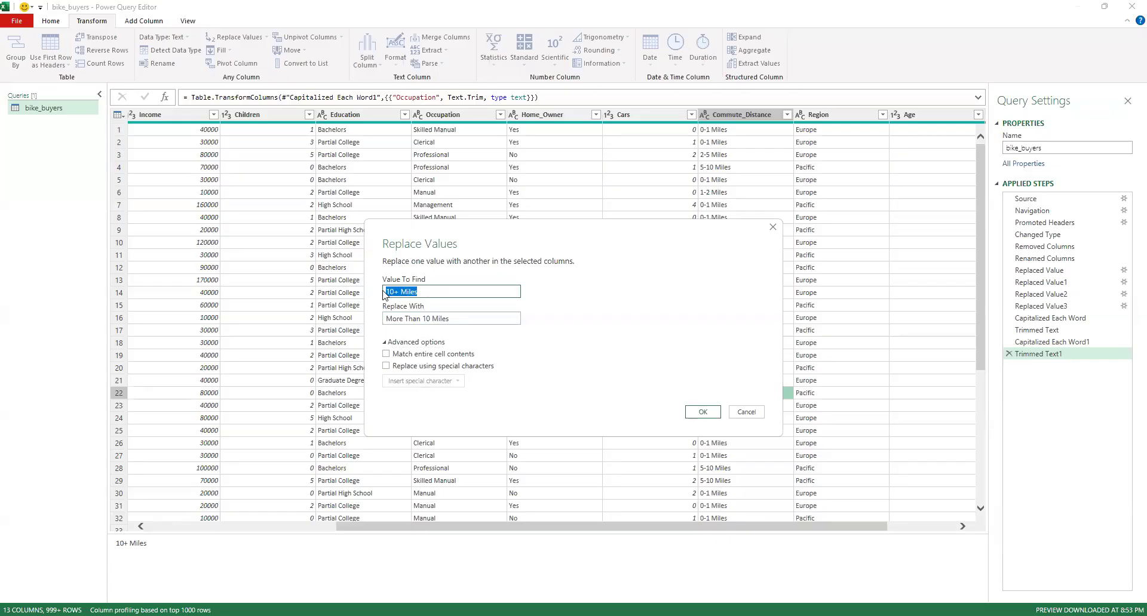
left_click(435, 291)
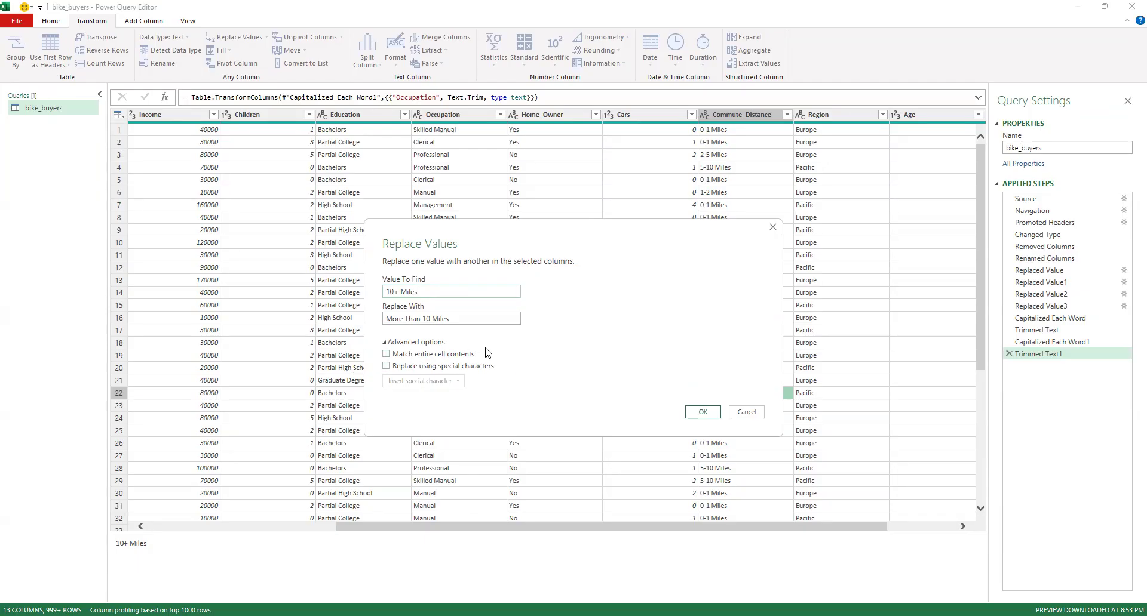
left_click(387, 355)
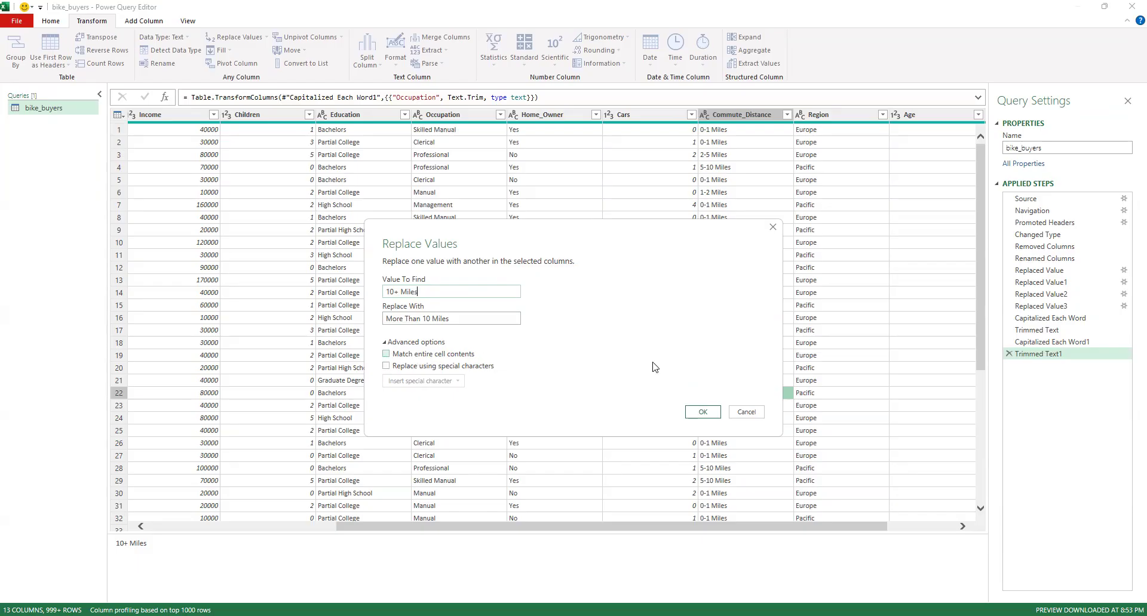
left_click(702, 413)
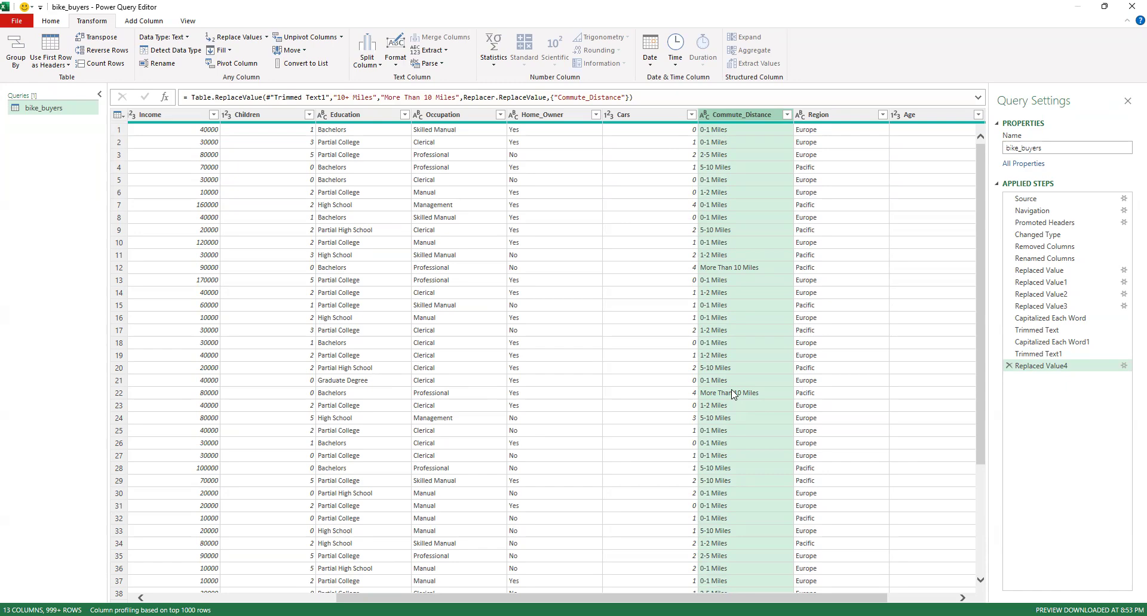
Check the rows and distinct values of the Commute_Distance column after the replacement
scroll(734, 395, "down", 2)
scroll(732, 391, "down", 6)
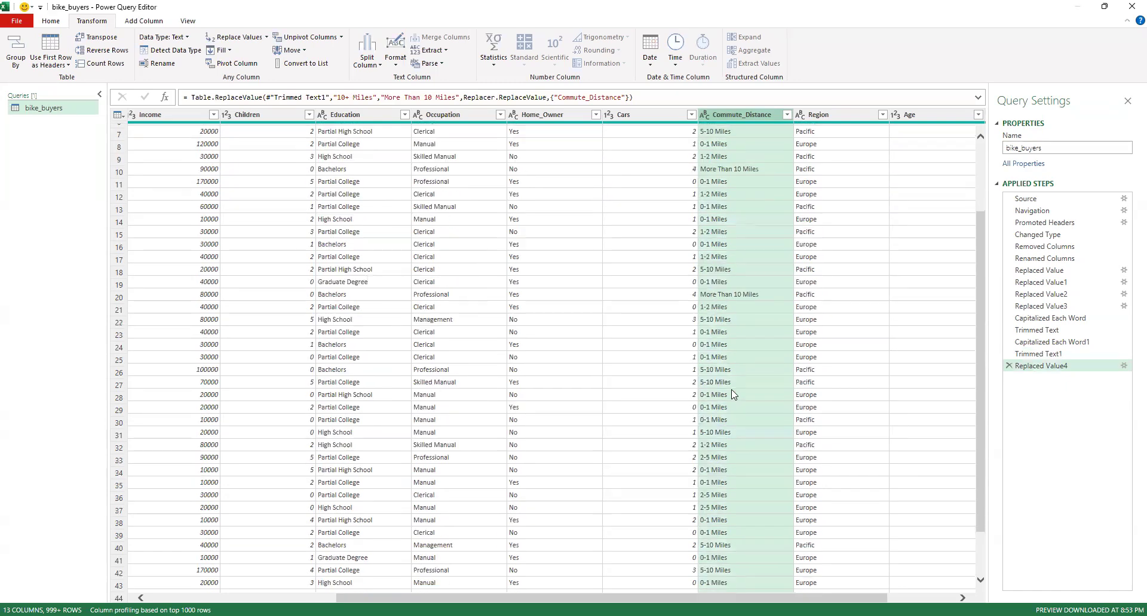
scroll(726, 364, "up", 5)
scroll(716, 332, "up", 3)
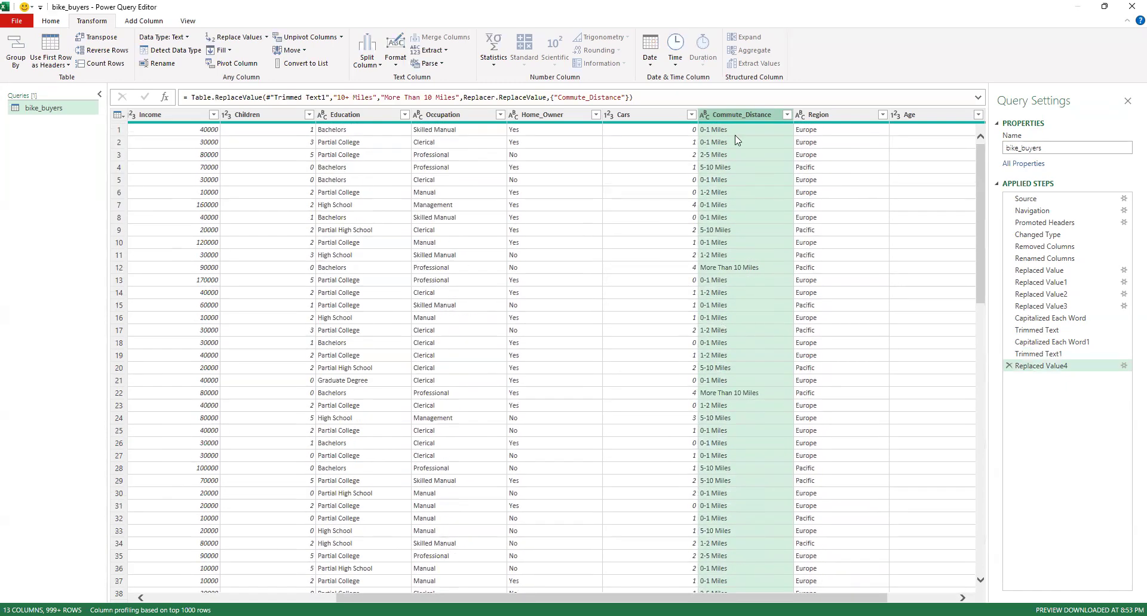
left_click(787, 114)
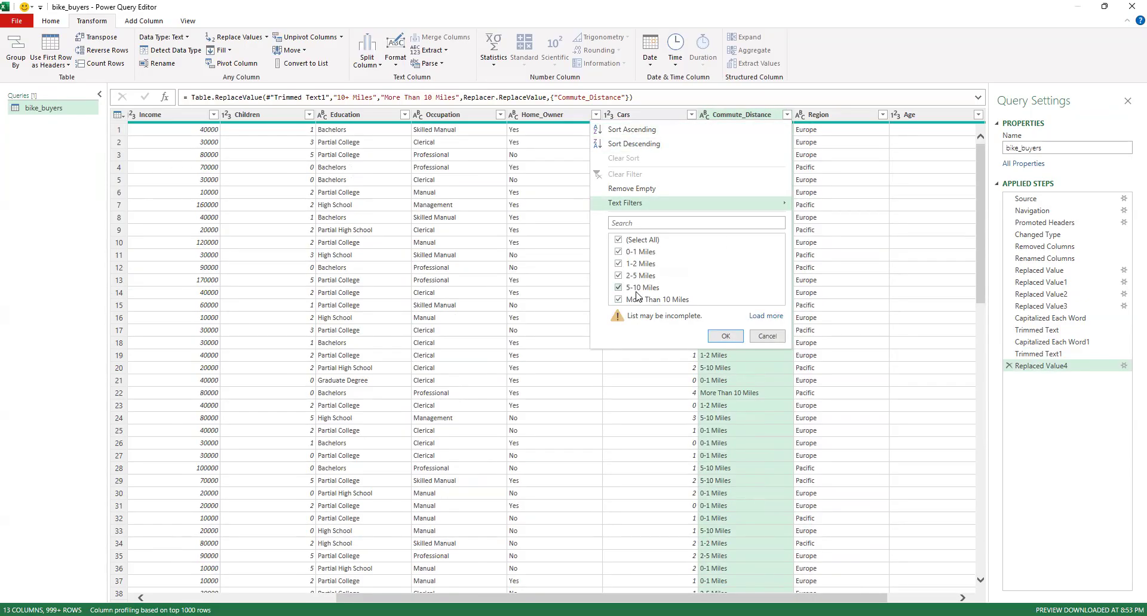
left_click(757, 338)
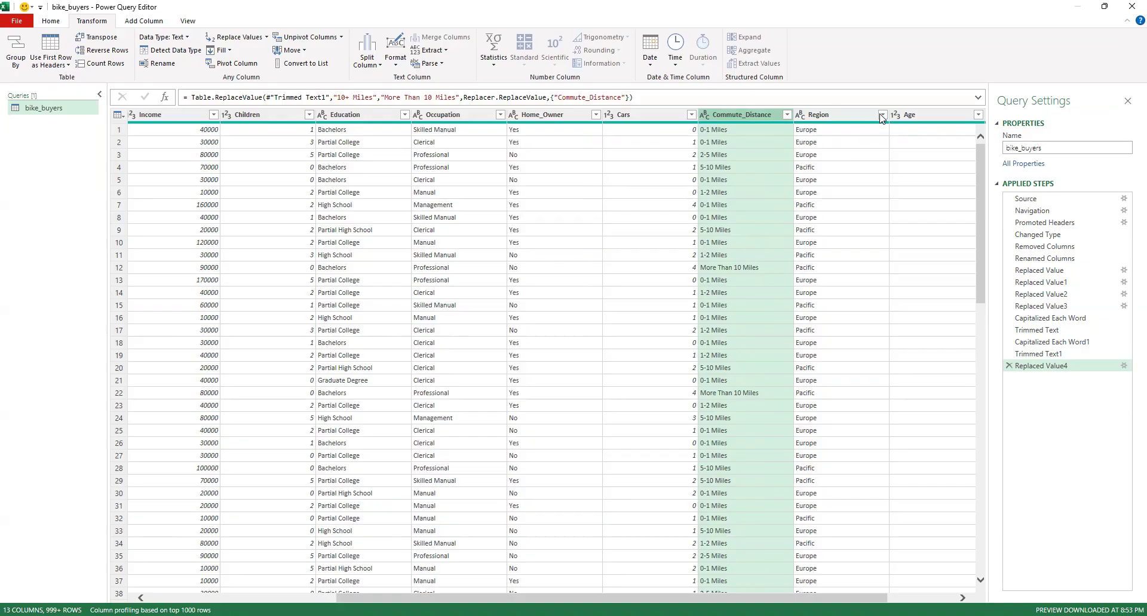
Format the Region column's text with Capitalize Each Word and Trim
left_click(860, 117)
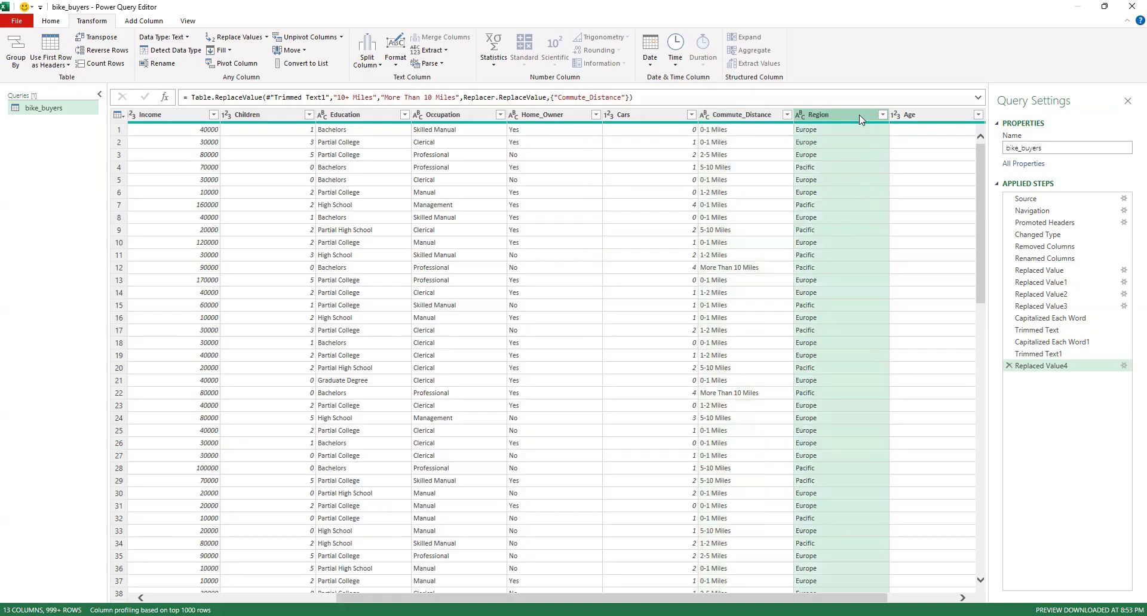
left_click(399, 60)
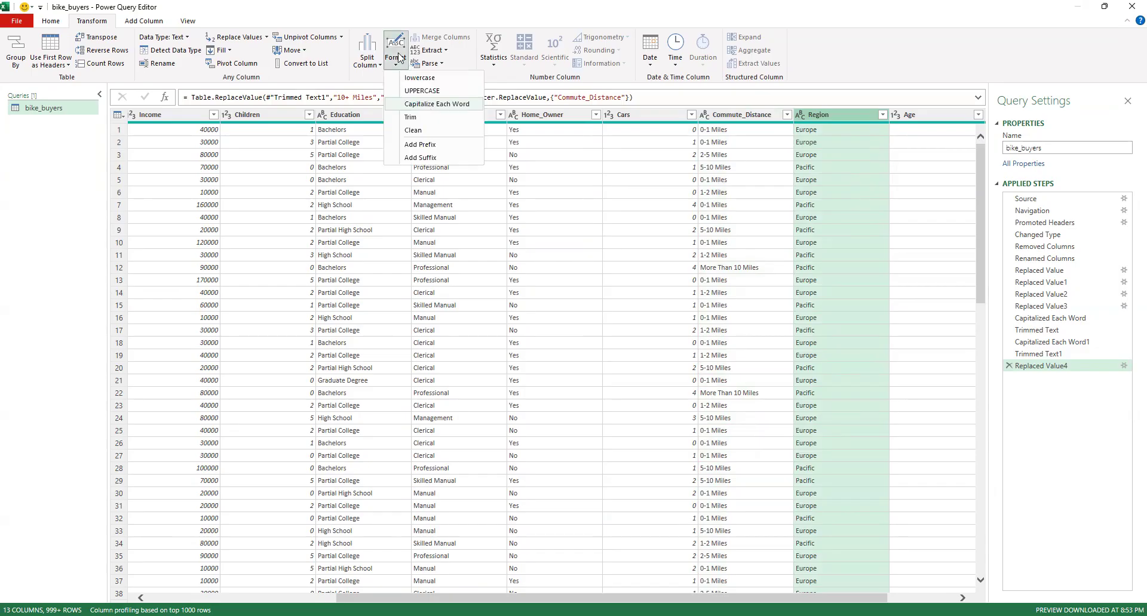
left_click(436, 104)
left_click(397, 58)
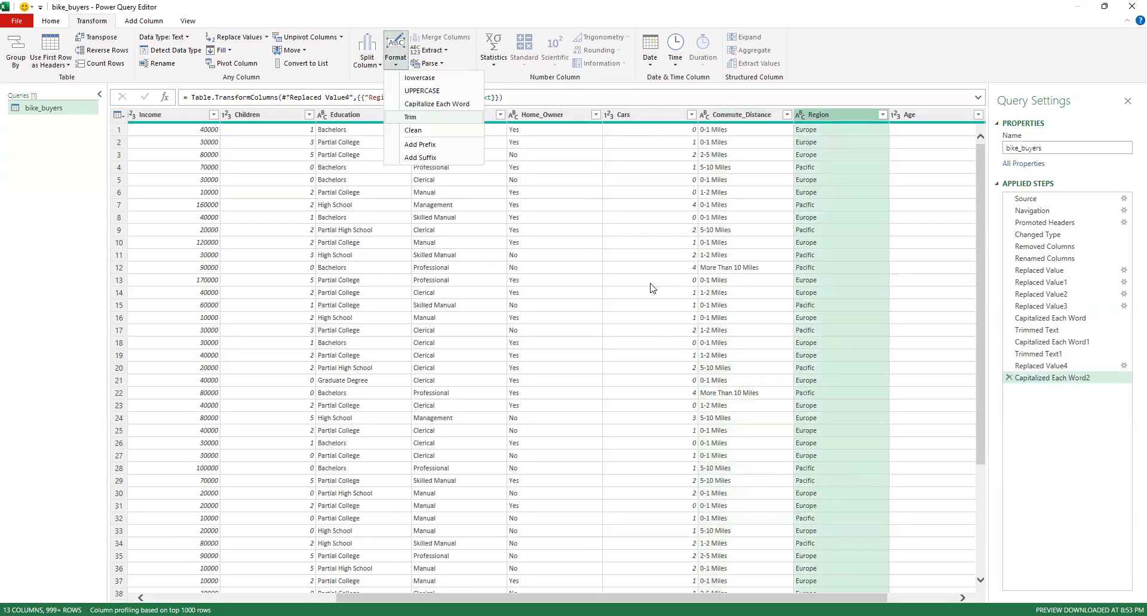
key("Return")
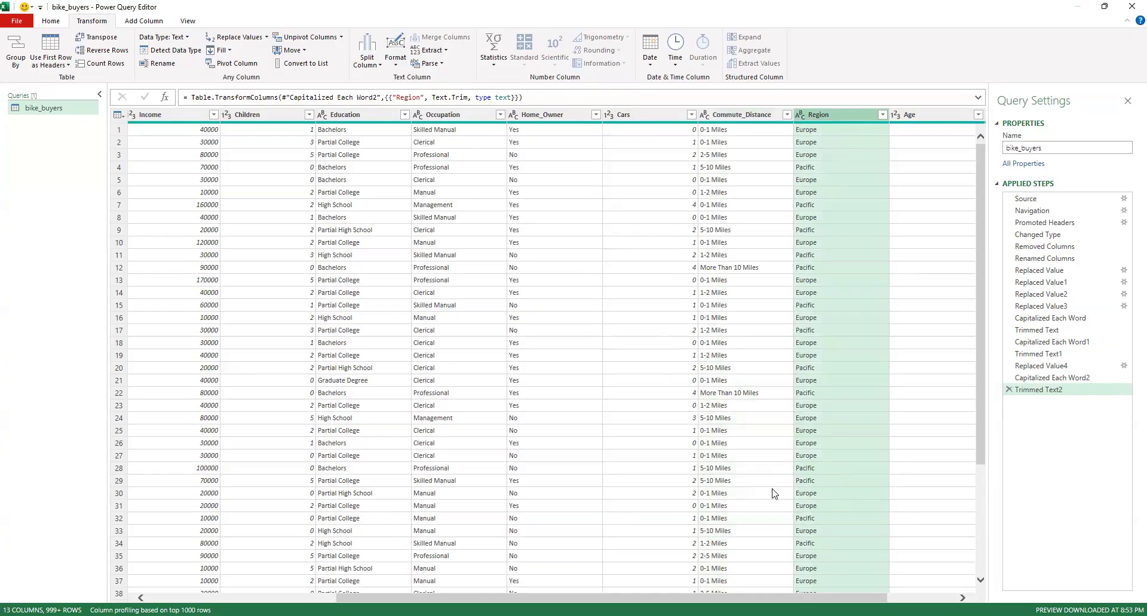
Review the distinct values in the Age column
scroll(774, 494, "right", 3)
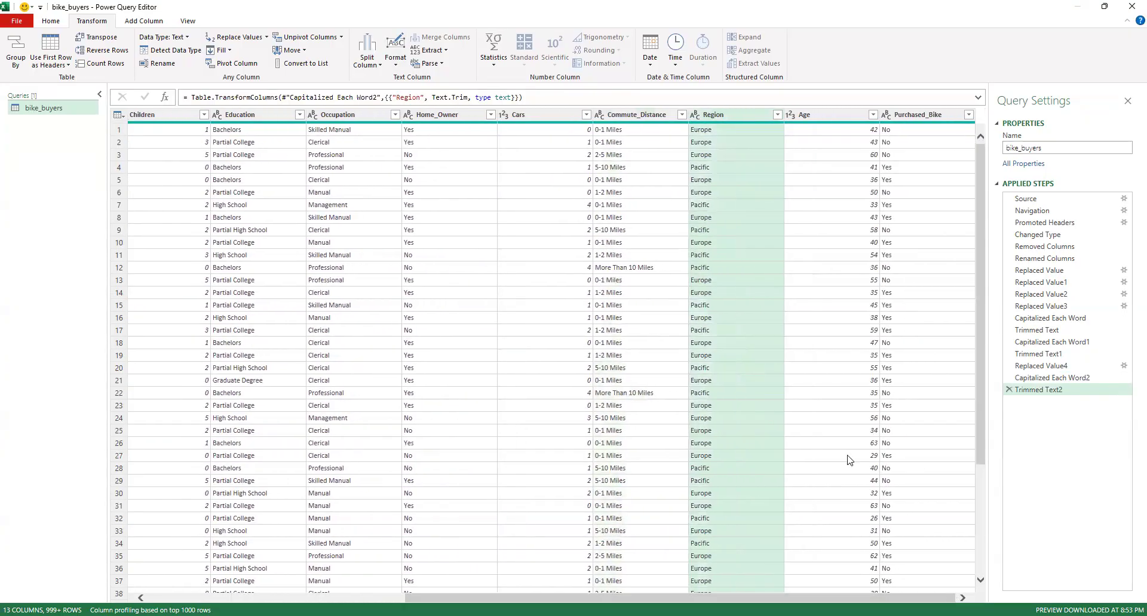
left_click(873, 115)
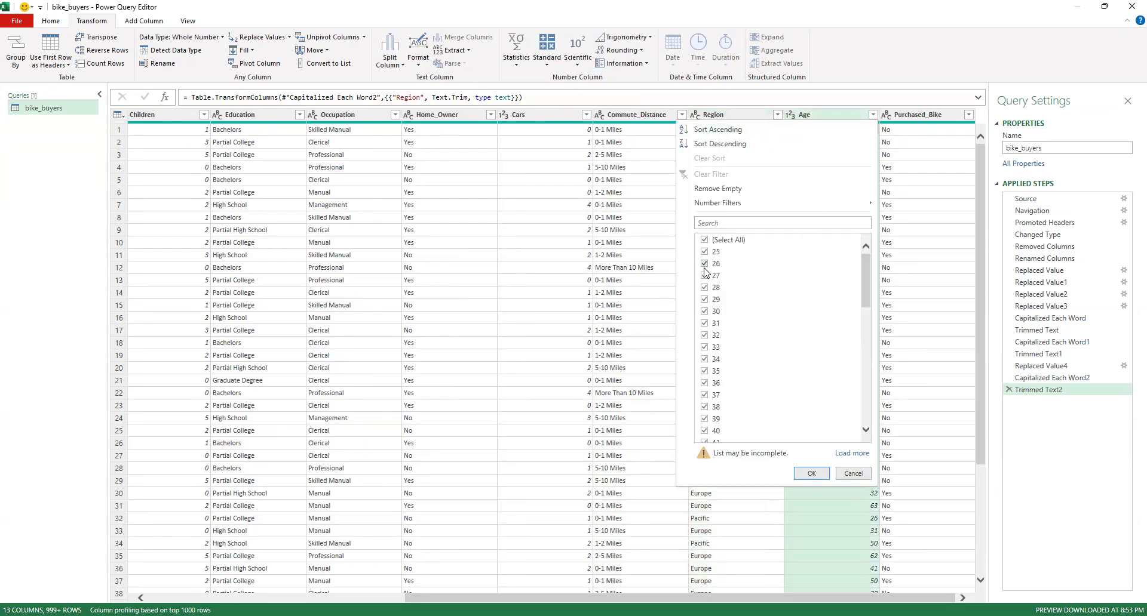
mouse_move(865, 272)
left_mouse_down()
mouse_move(868, 433)
mouse_move(867, 287)
left_mouse_up()
left_click(842, 117)
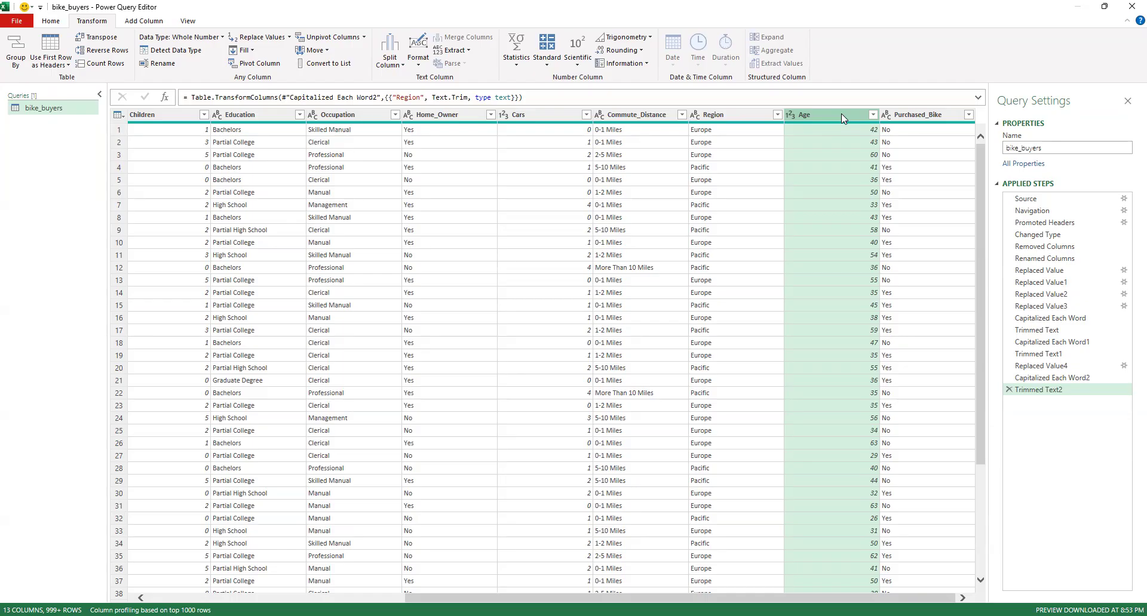
left_click(151, 23)
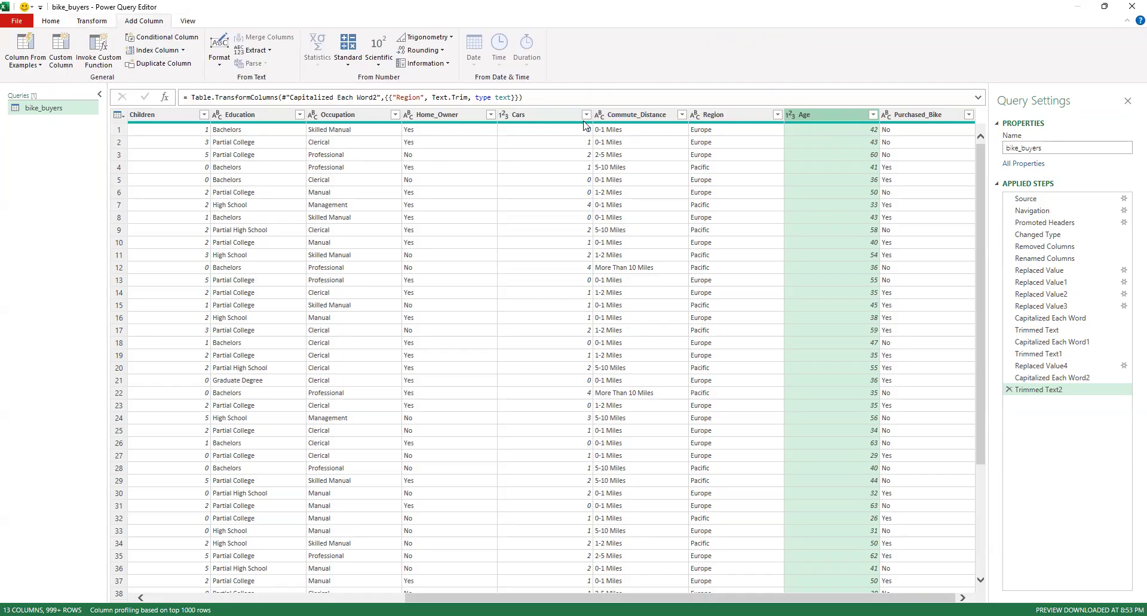
left_click(150, 38)
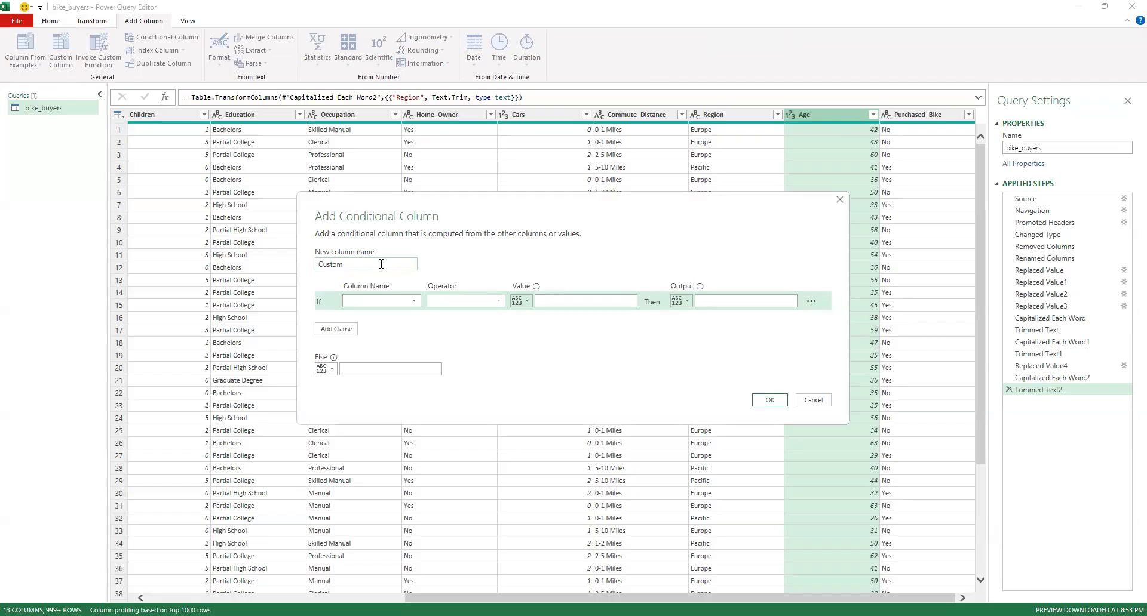
double_click(381, 264)
type("Age_BAnd")
key("BackSpace")
key("BackSpace")
key("BackSpace")
key("BackSpace")
type("Group")
left_click(382, 301)
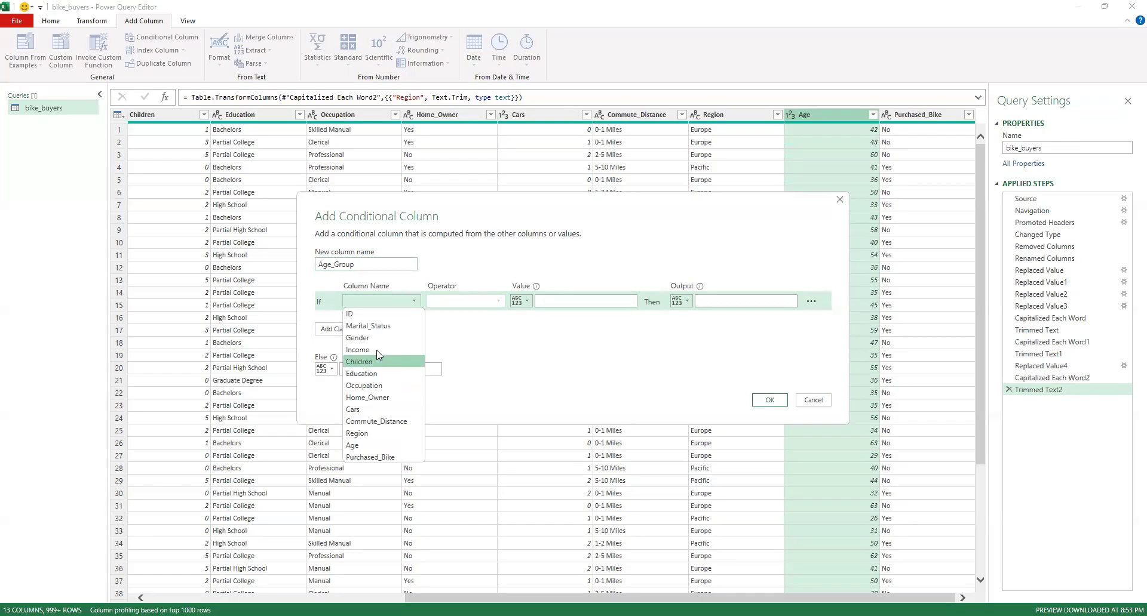
left_click(382, 447)
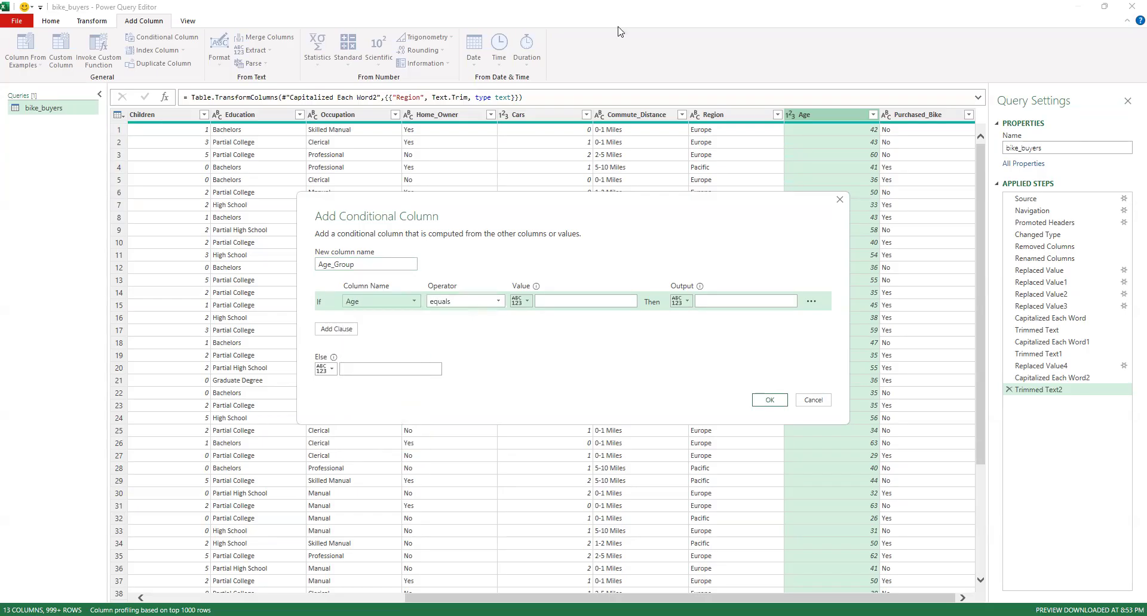
left_click(493, 303)
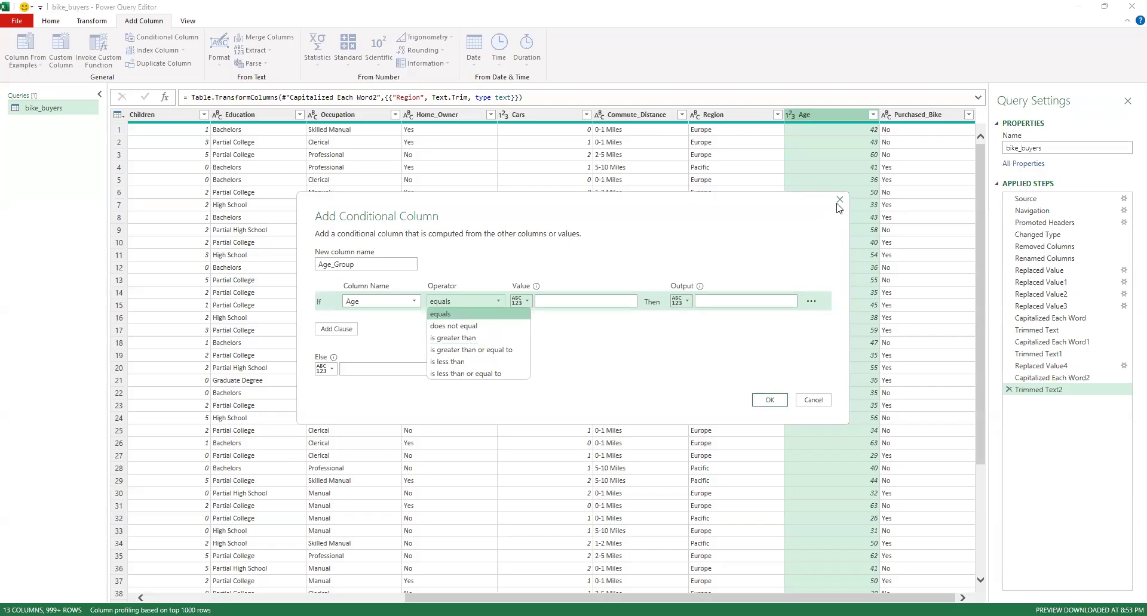
key("Escape")
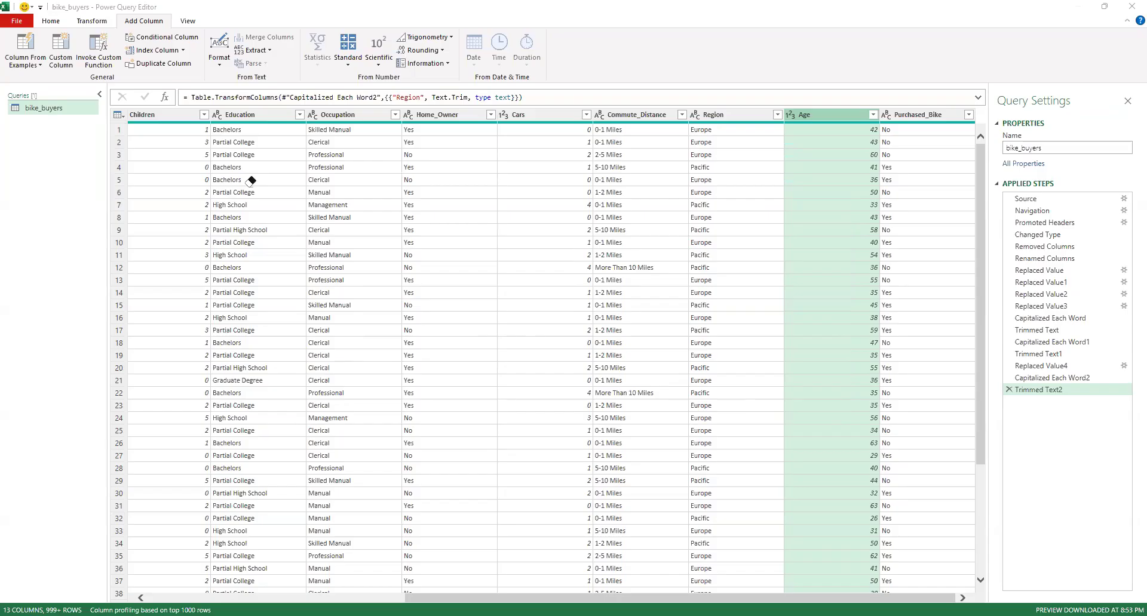
Place an on-screen text annotation over the data preview with the heading "Age_Group 25-68"
left_click(439, 165)
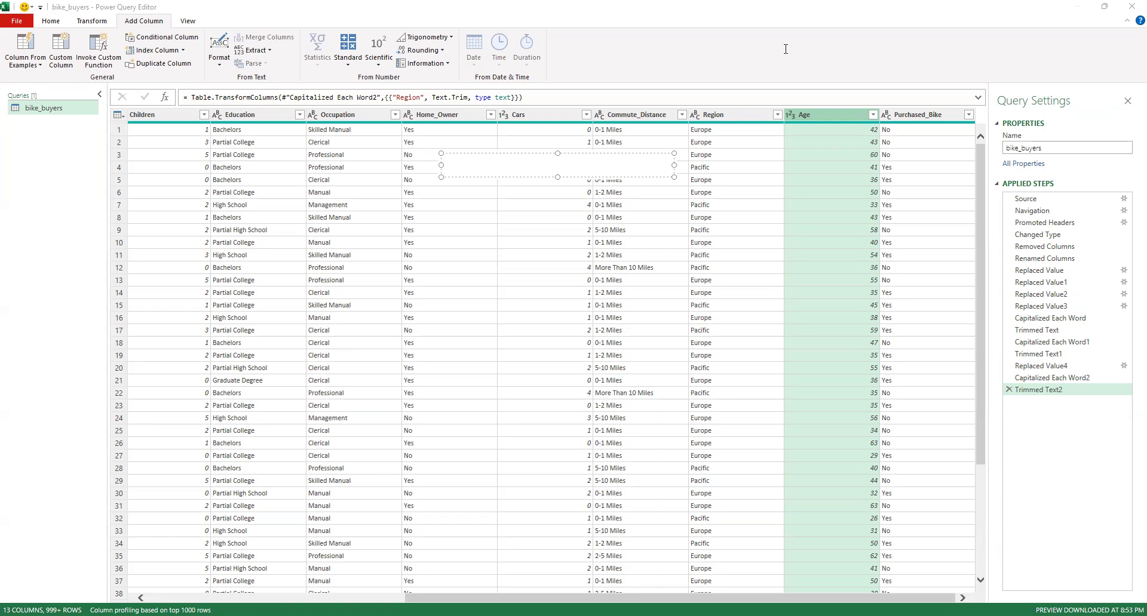
type("Age_Group")
key("Return")
key("Return")
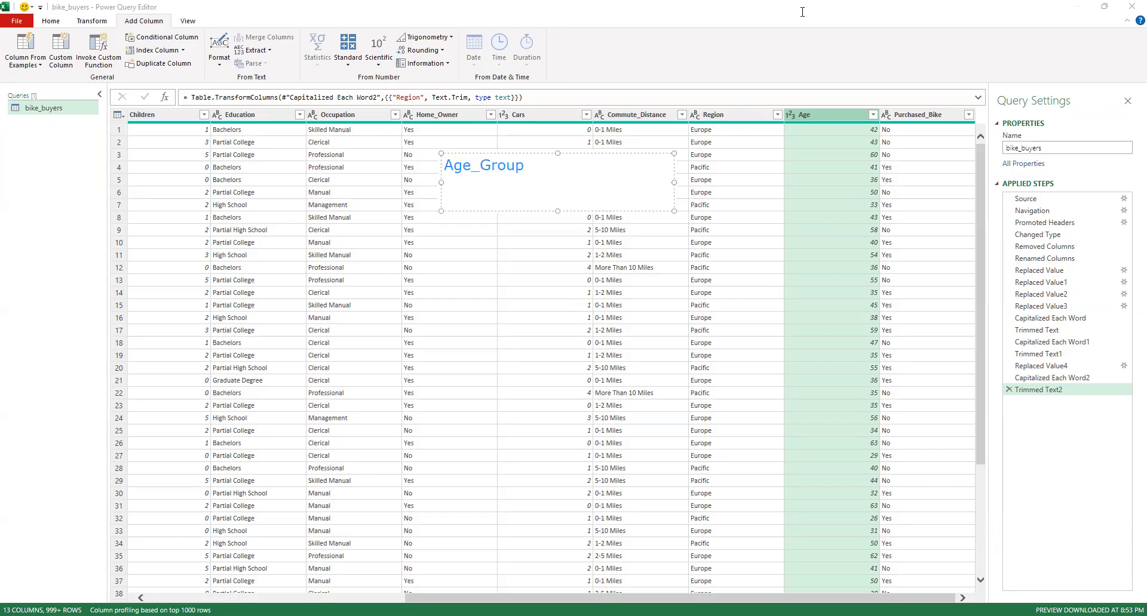
type("25-")
type("68")
key("Return")
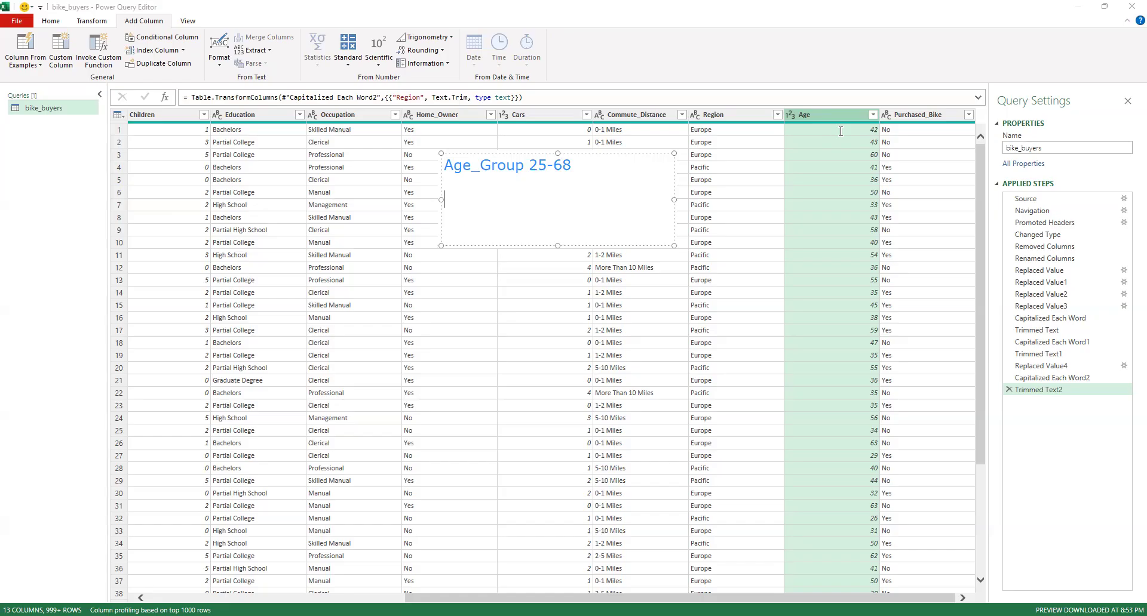
Add the line "Youth - 25-40" below the heading of the age group annotation
type("Youth")
type(" -")
type(" 25-")
type("35")
key("BackSpace")
key("BackSpace")
type("40")
key("Return")
key("Return")
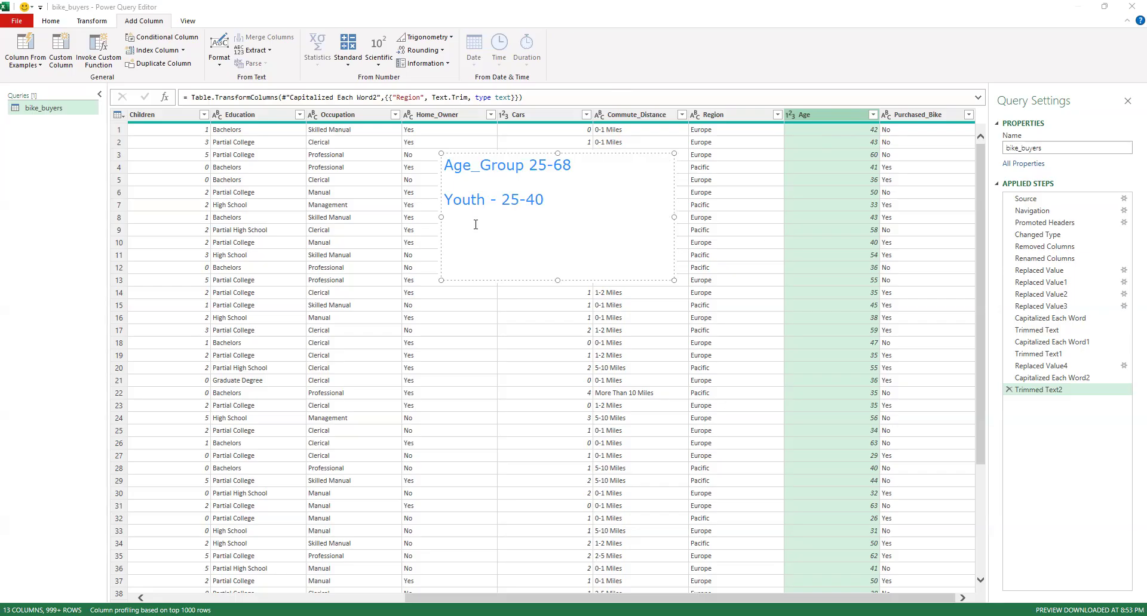
Add the line "Mid-Age = 41 - 55" to the annotation below the Youth range
type("Mid-A")
type("= 41 -")
type("6")
key("BackSpace")
type("55")
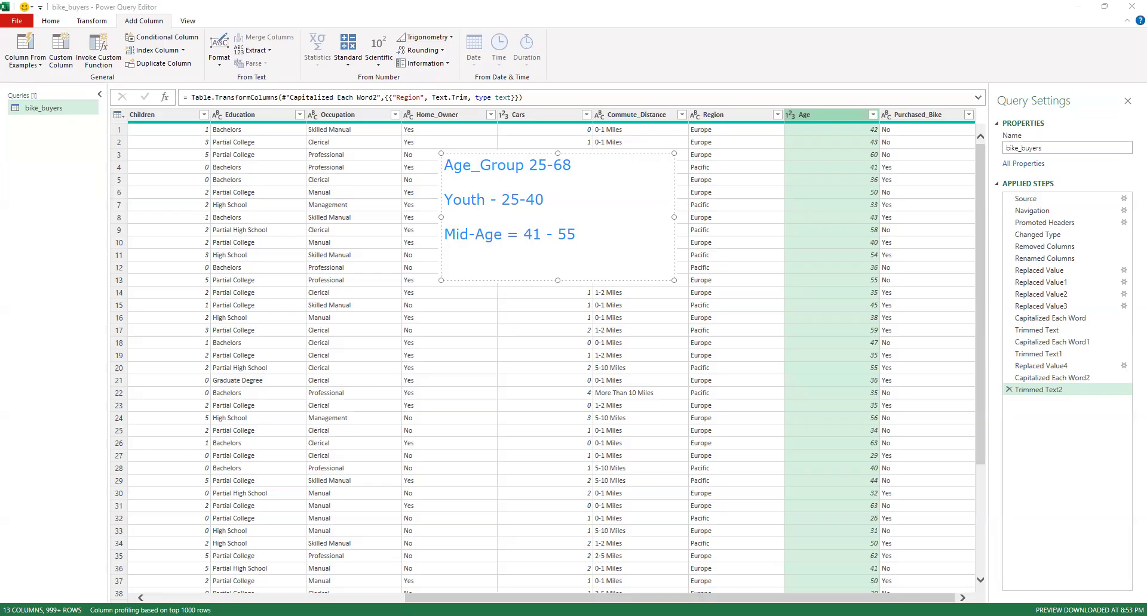
Add the line "Old-Age = 56 and Above" to the annotation below the Mid-Age range
key("Return")
type("Old")
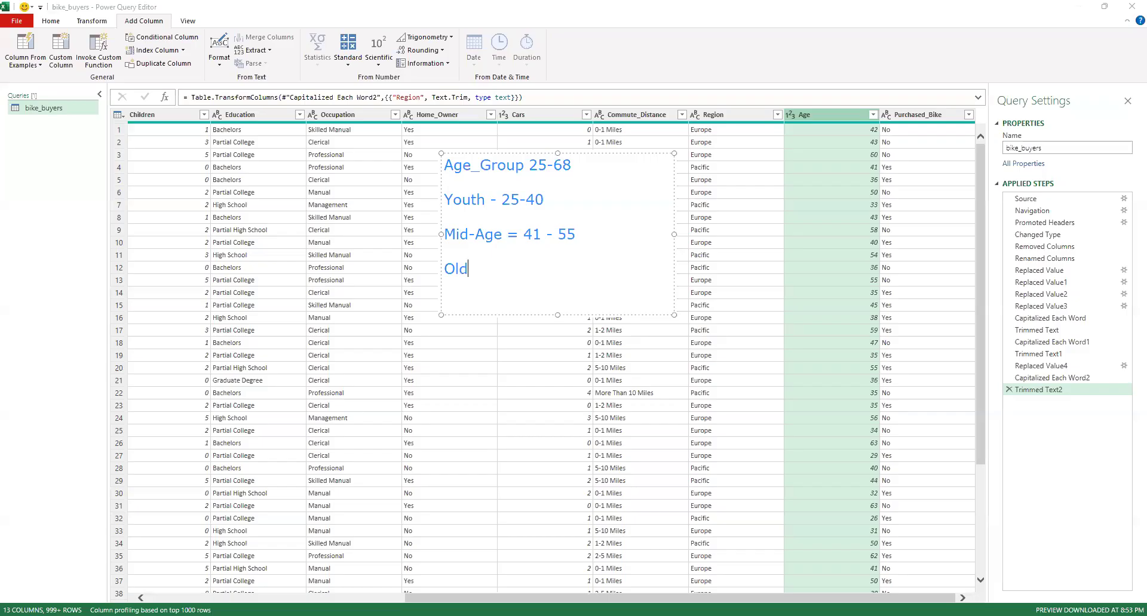
type("-Age = 56  and Above")
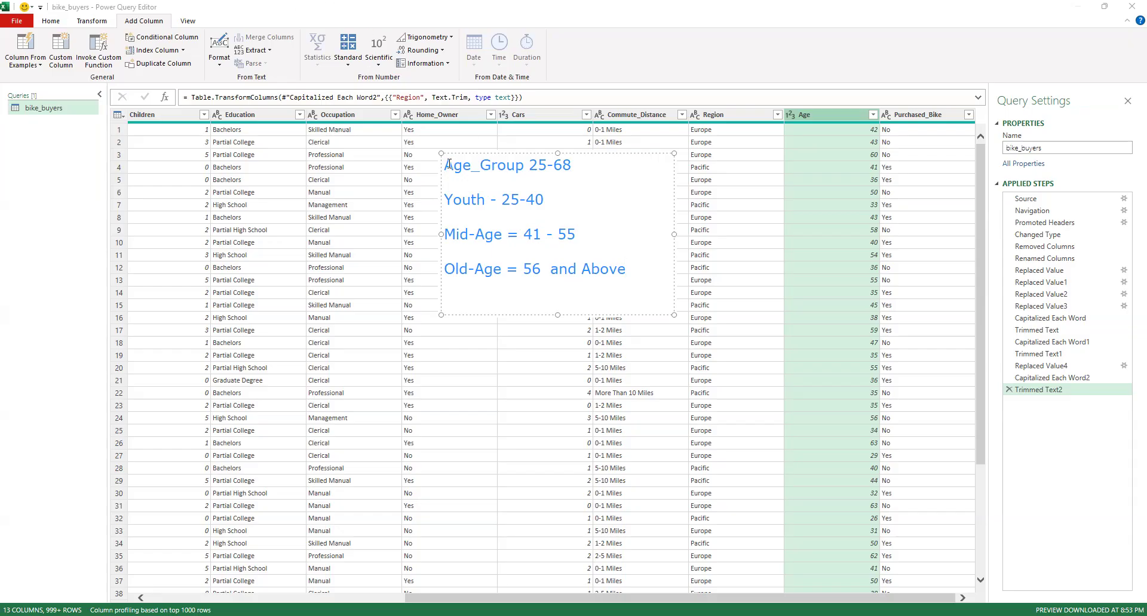
Add the heading "Pseudo Code" above the Age_Group line of the annotation and move the annotation beside the first visible columns
key("Return")
type("Computer")
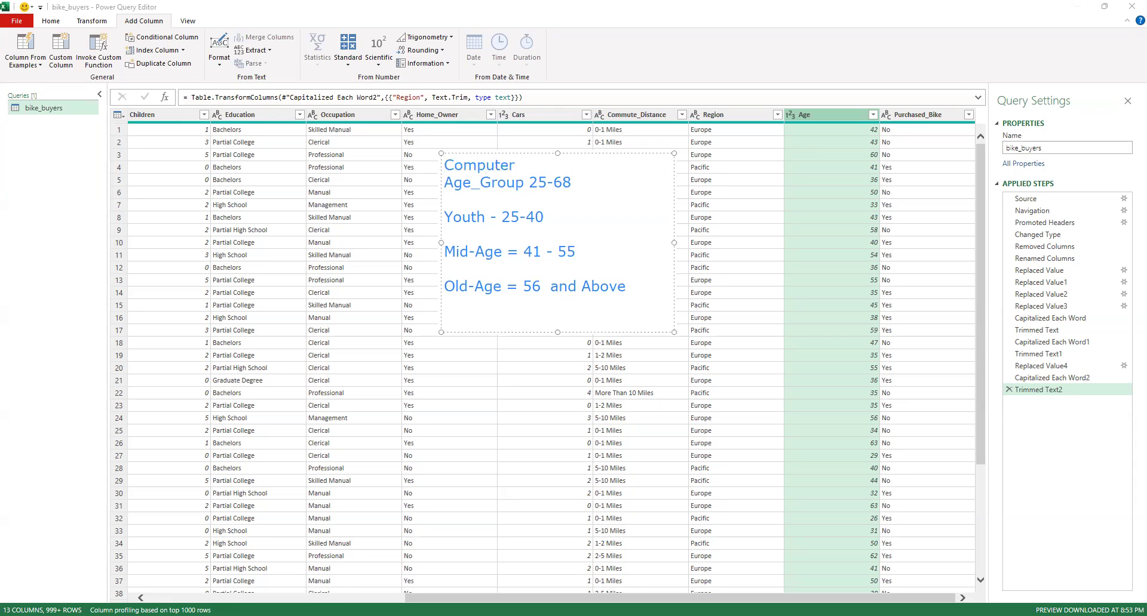
key("BackSpace")
key("BackSpace")
key("BackSpace")
key("BackSpace")
key("BackSpace")
key("BackSpace")
key("BackSpace")
key("BackSpace")
type("p")
key("BackSpace")
type("Pseudi")
key("BackSpace")
type("o Code")
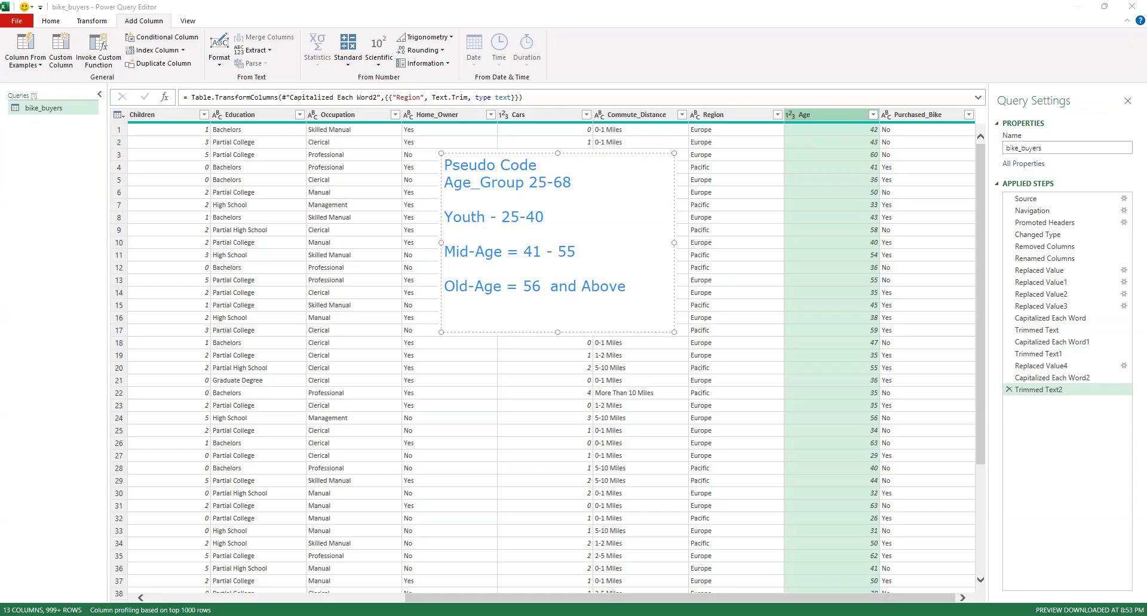
key("Return")
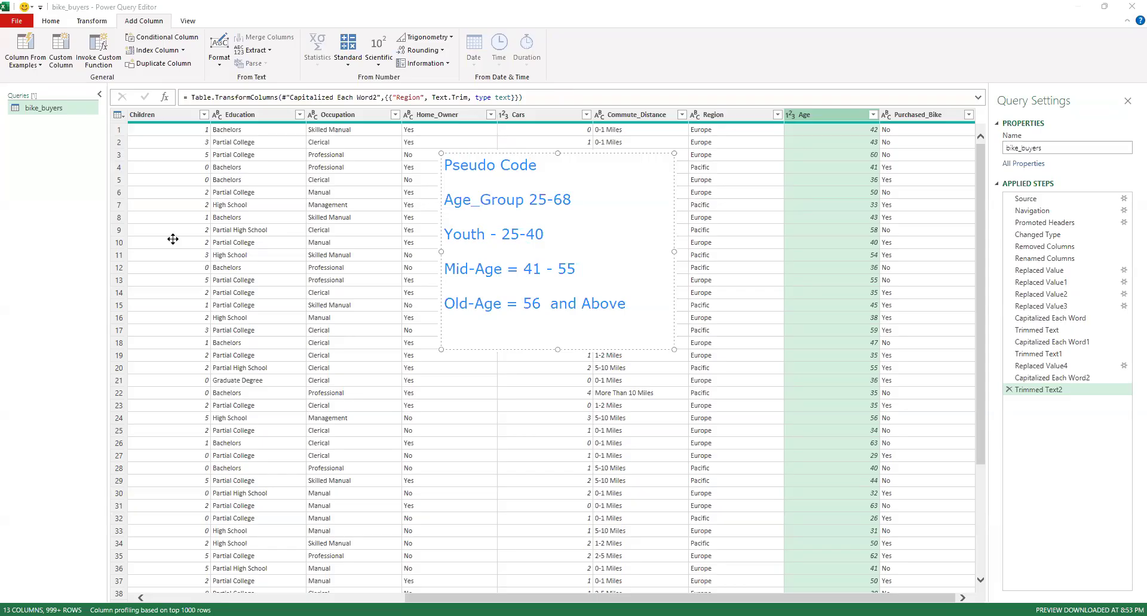
left_click_drag(125, 163, 147, 159)
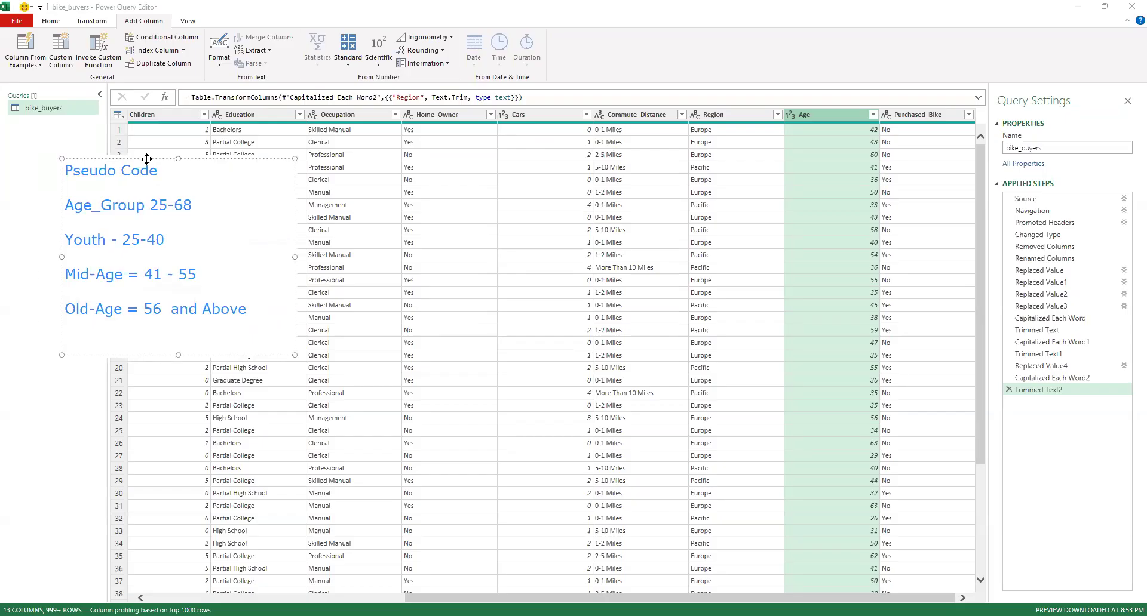
left_click(180, 29)
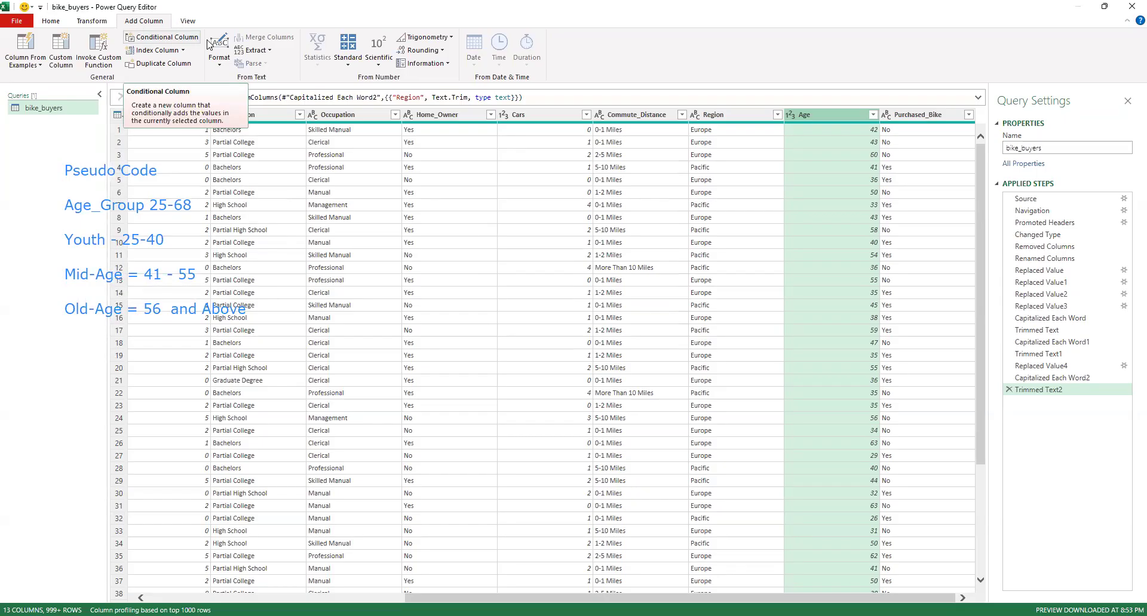
Start a new conditional column and name it Age_Group
left_click(164, 39)
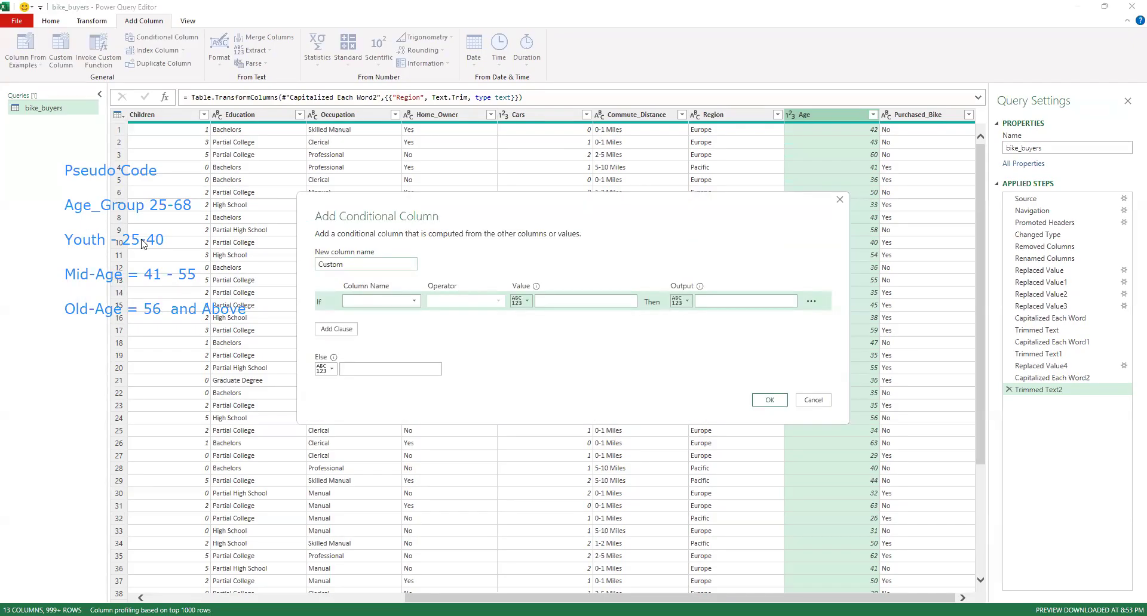
double_click(345, 266)
type("Age_Group")
Define the first condition so that Age less than or equal to 40 outputs "Youth"
left_click(363, 306)
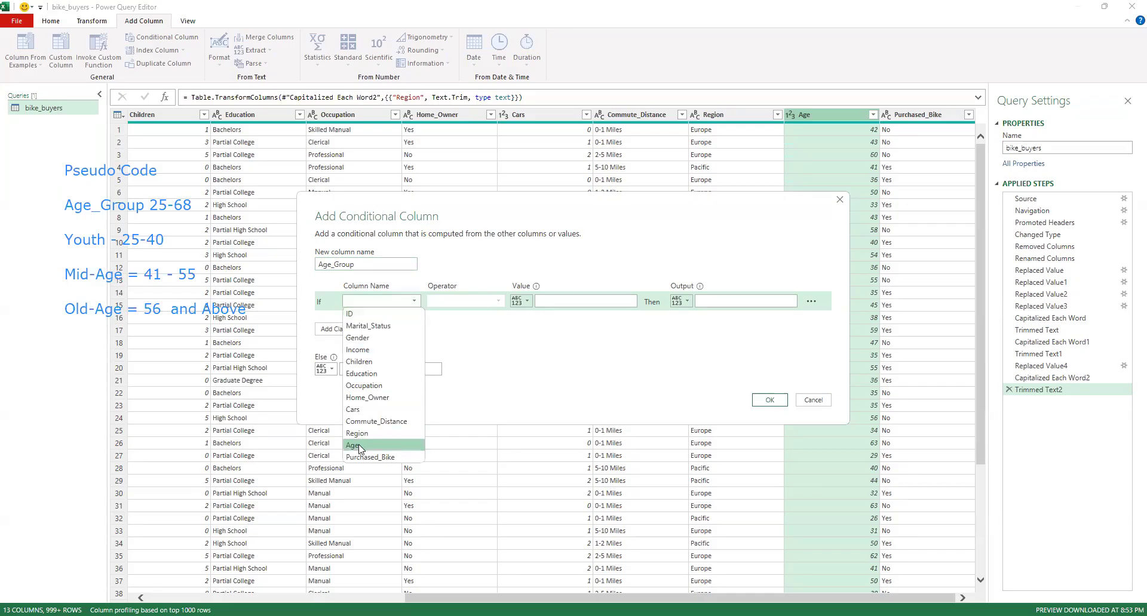
left_click(358, 446)
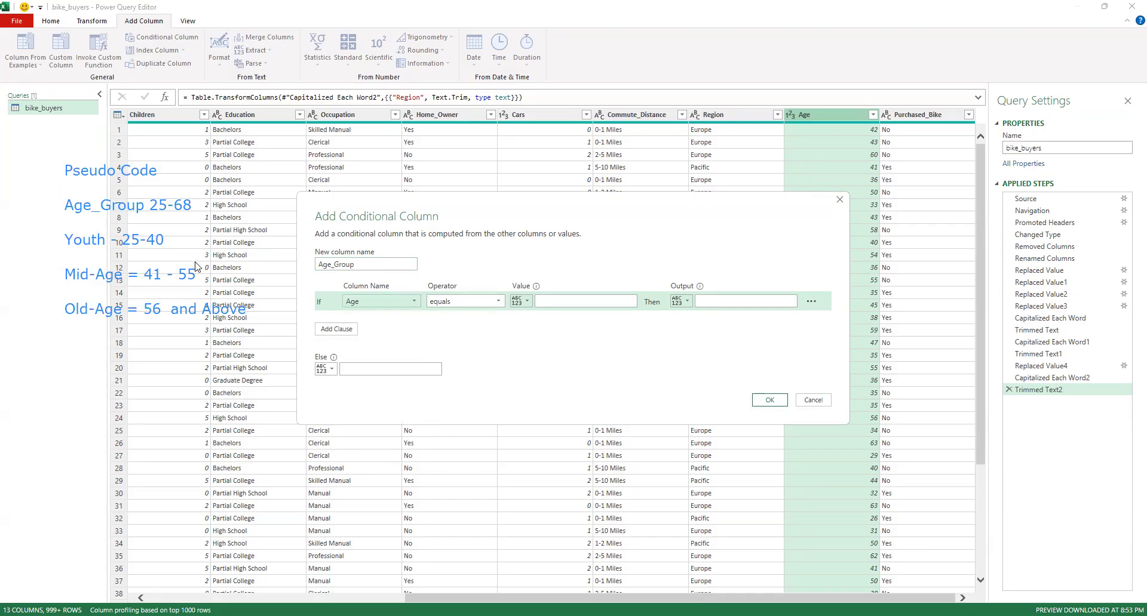
left_click(471, 305)
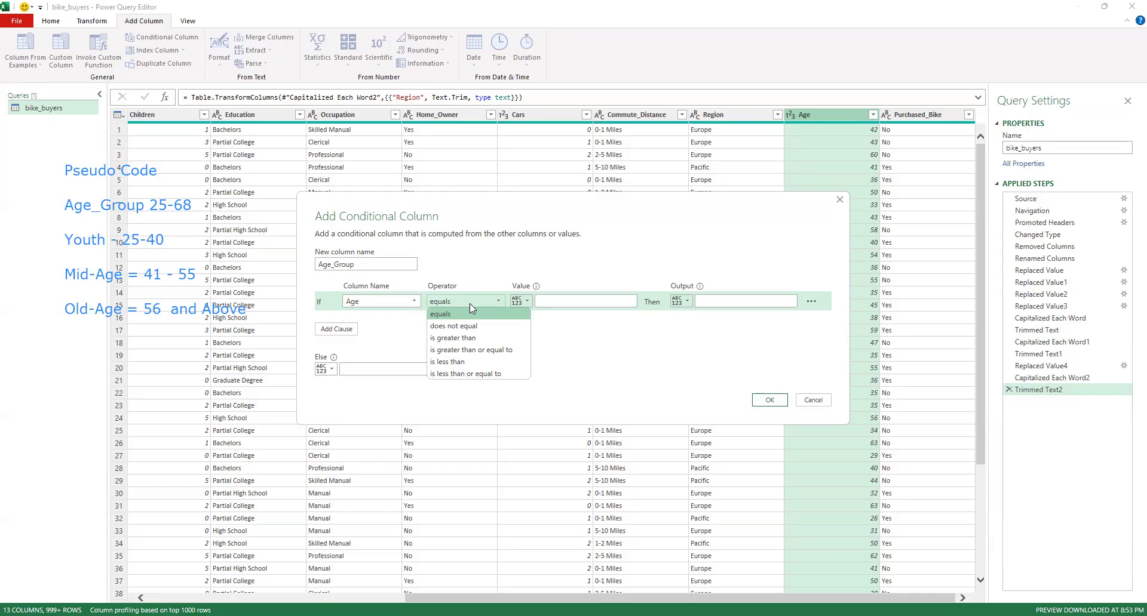
left_click(460, 374)
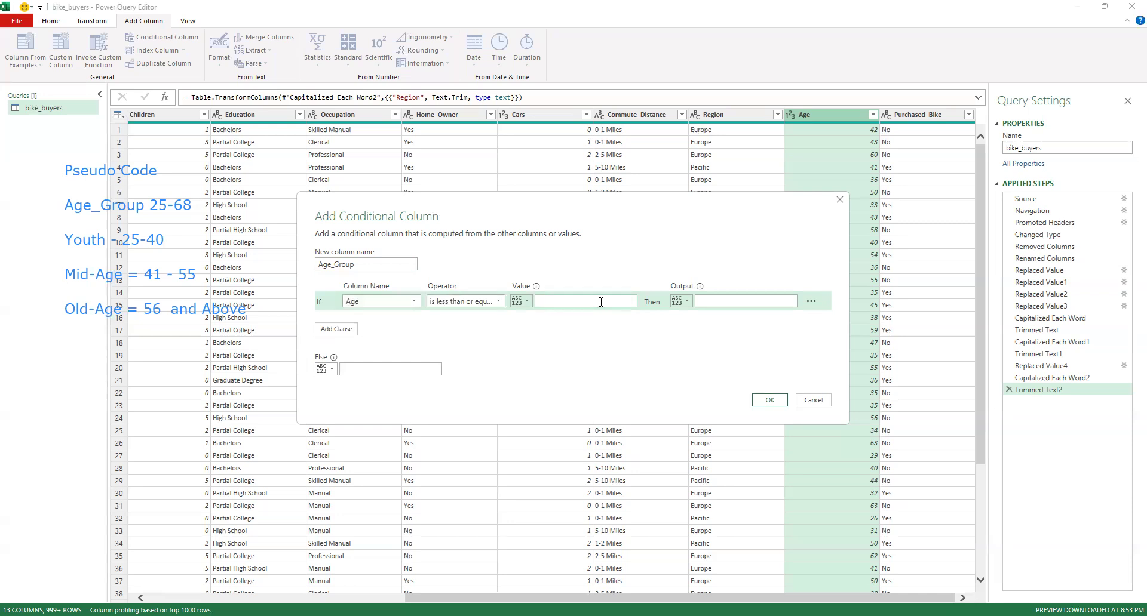
type("40")
left_click(771, 305)
type("Youth")
left_click(812, 303)
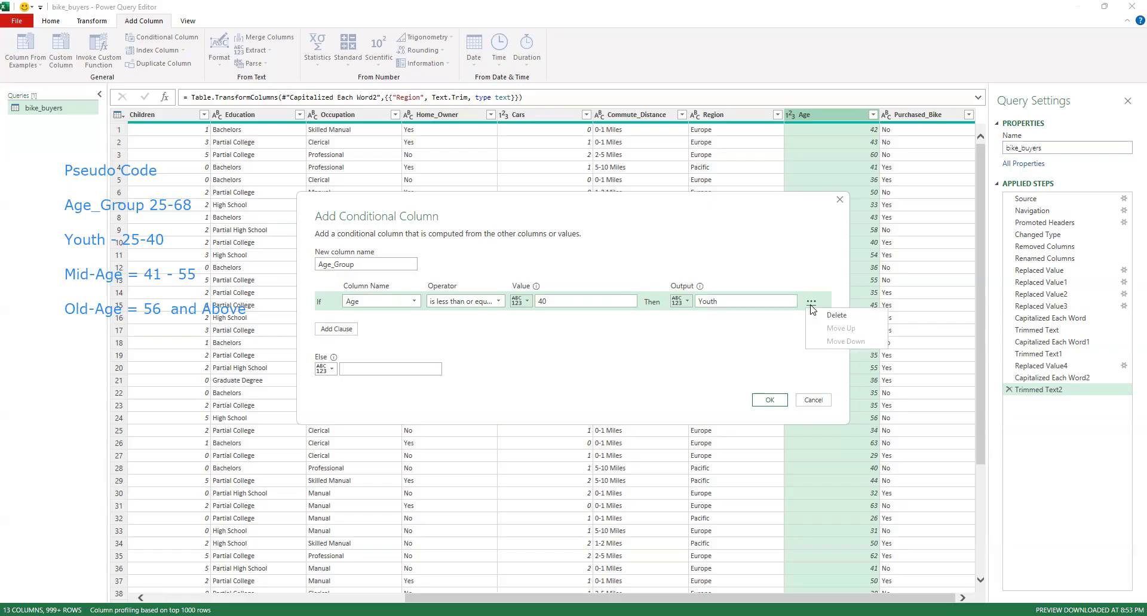
left_click(674, 360)
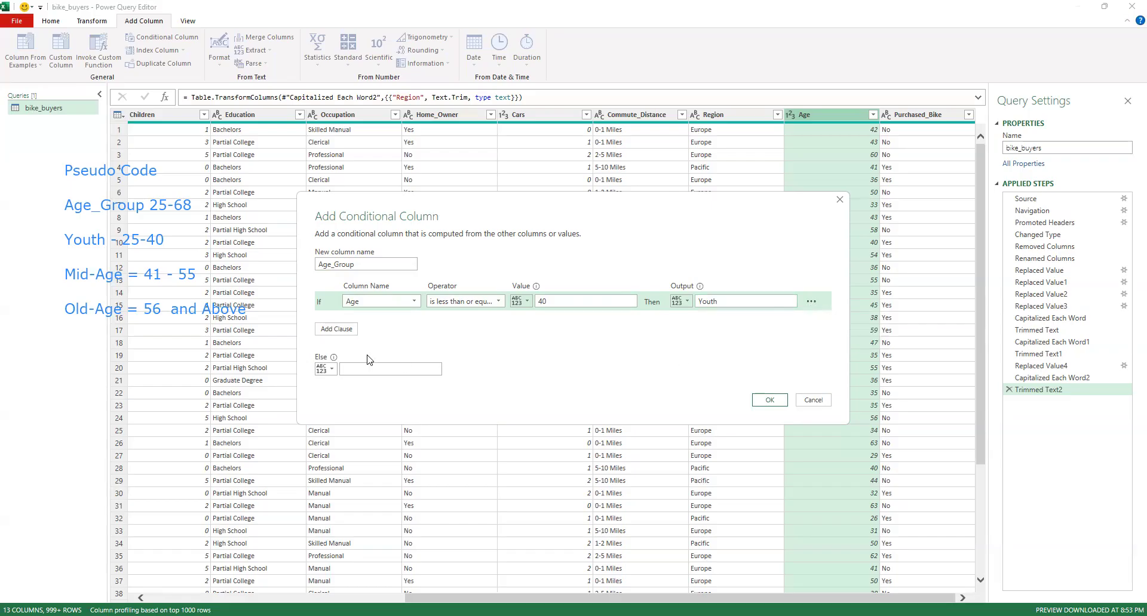
Add a second clause that outputs "Mid-Age" when Age is less than or equal to 55
left_click(340, 330)
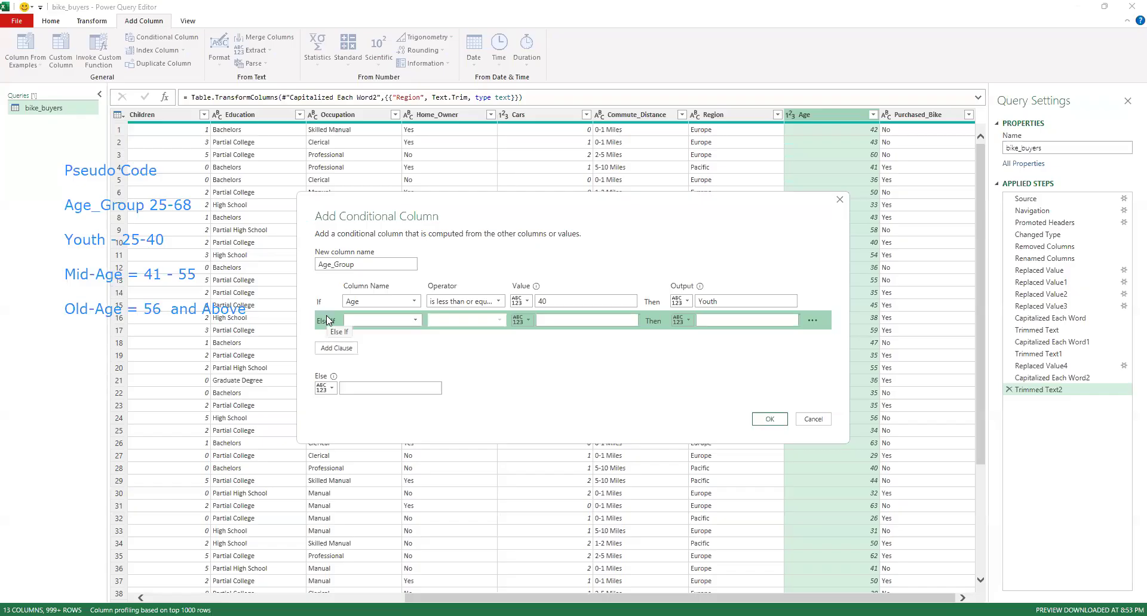
left_click(364, 323)
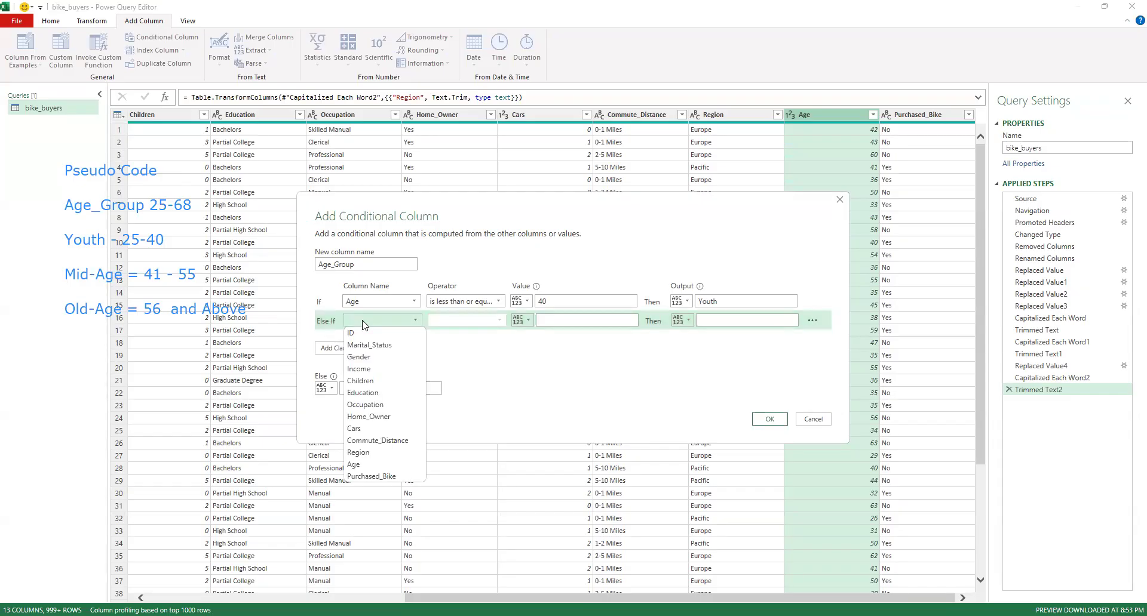
left_click(366, 465)
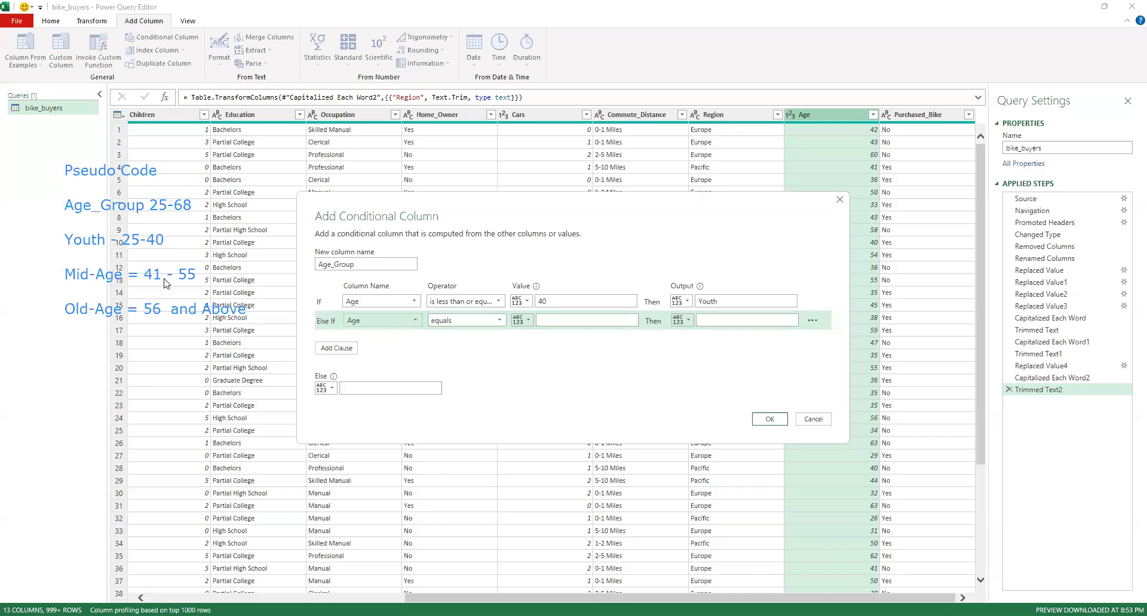
left_click(466, 321)
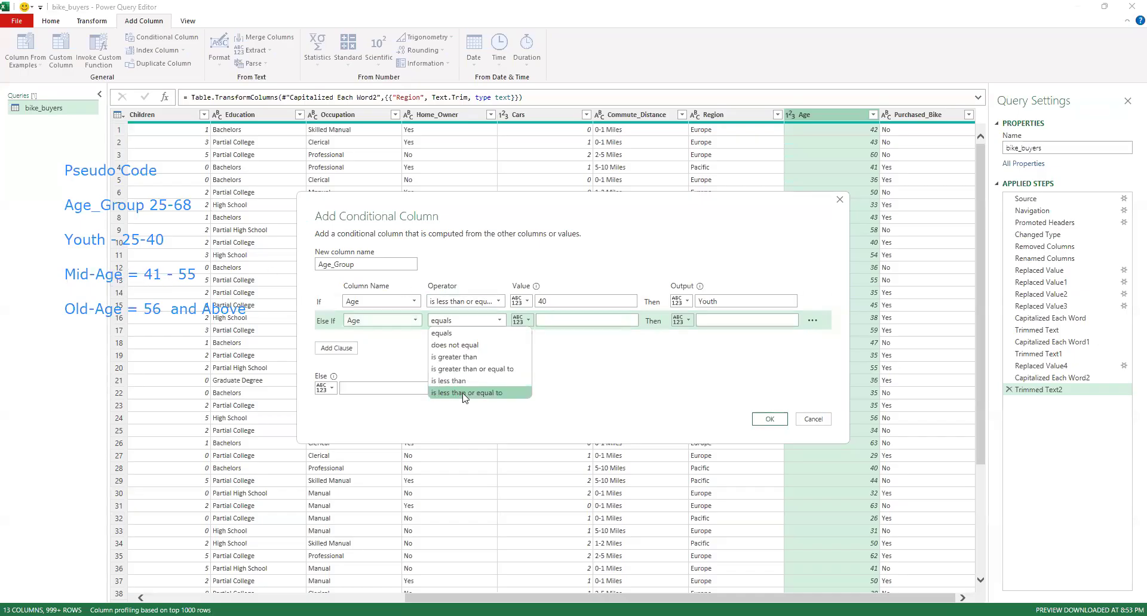
left_click(466, 394)
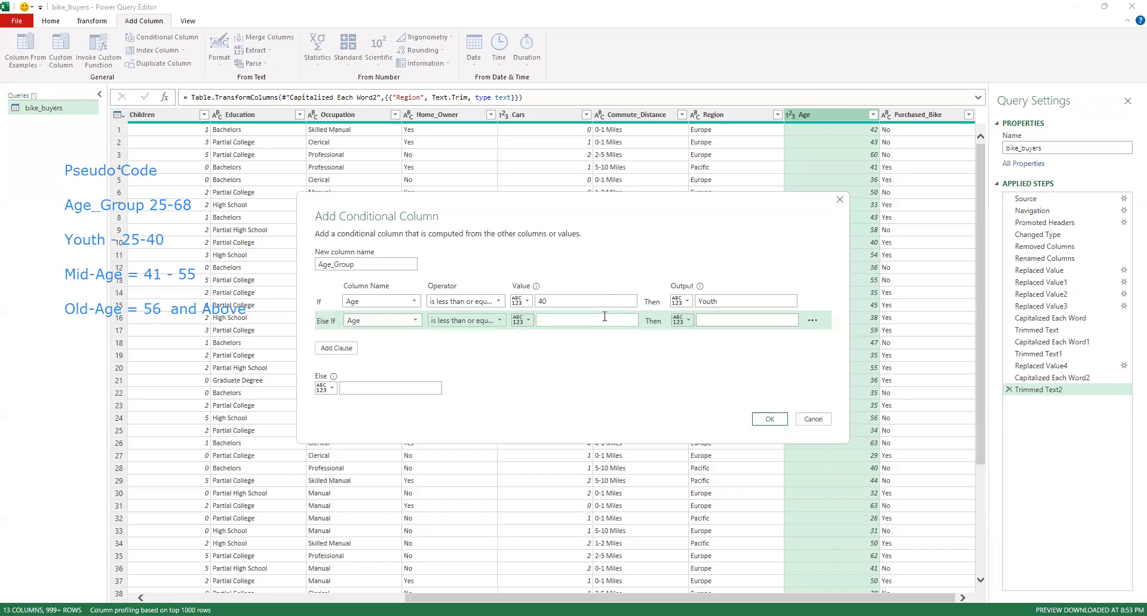
left_click(604, 320)
type("55")
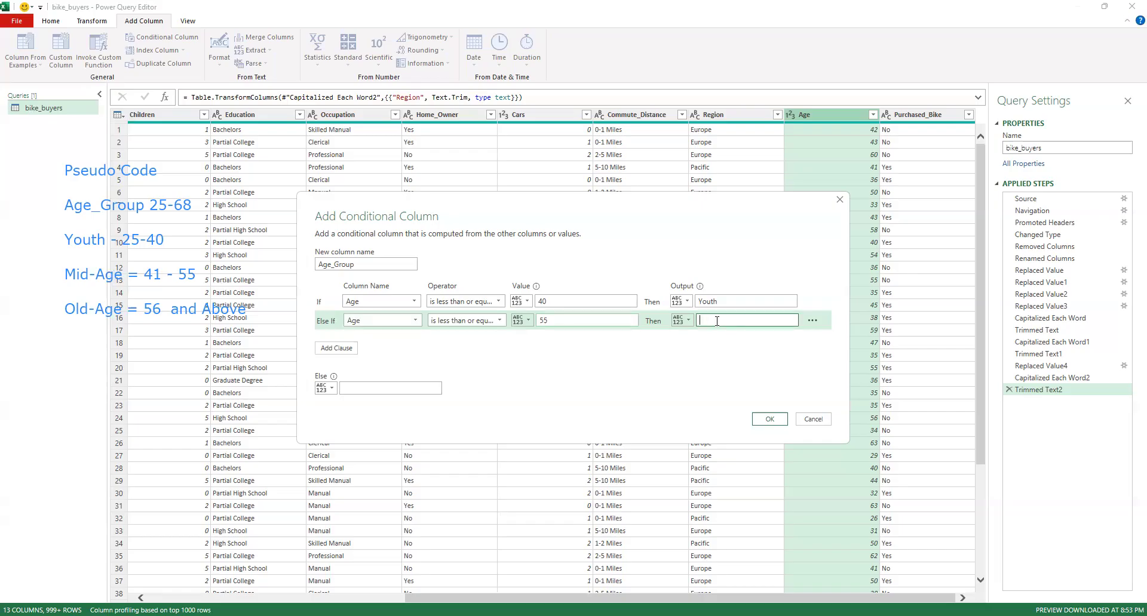
type("Mid-Age")
type("Old -Age")
key("BackSpace")
key("BackSpace")
key("BackSpace")
key("BackSpace")
key("BackSpace")
key("BackSpace")
key("BackSpace")
key("BackSpace")
Add a third clause that outputs "Old-Age" when Age is greater than or equal to 56
left_click(349, 352)
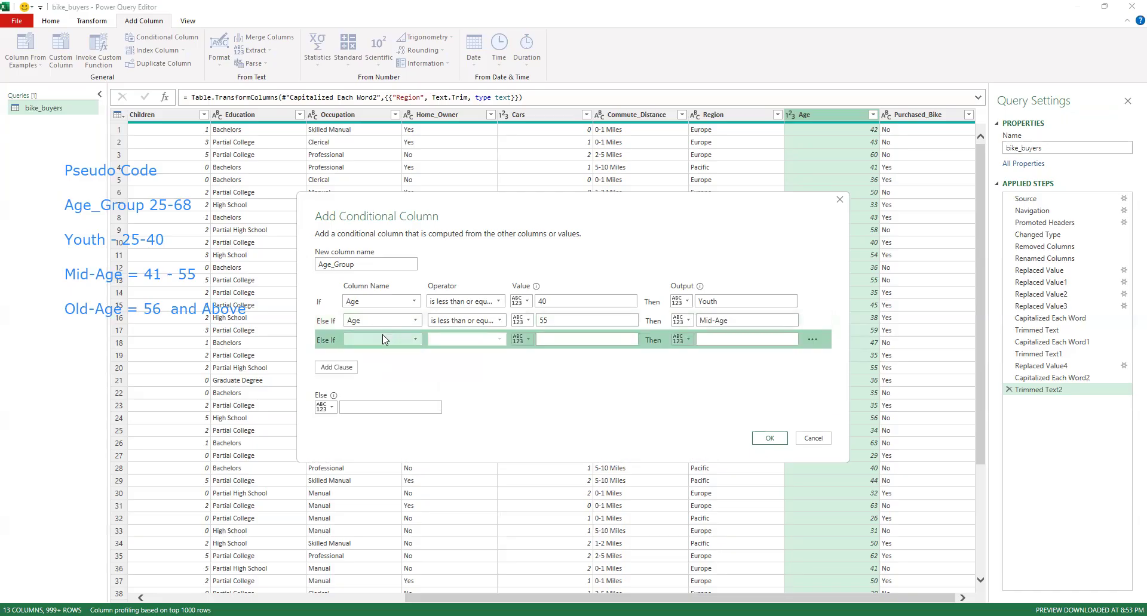
left_click(382, 339)
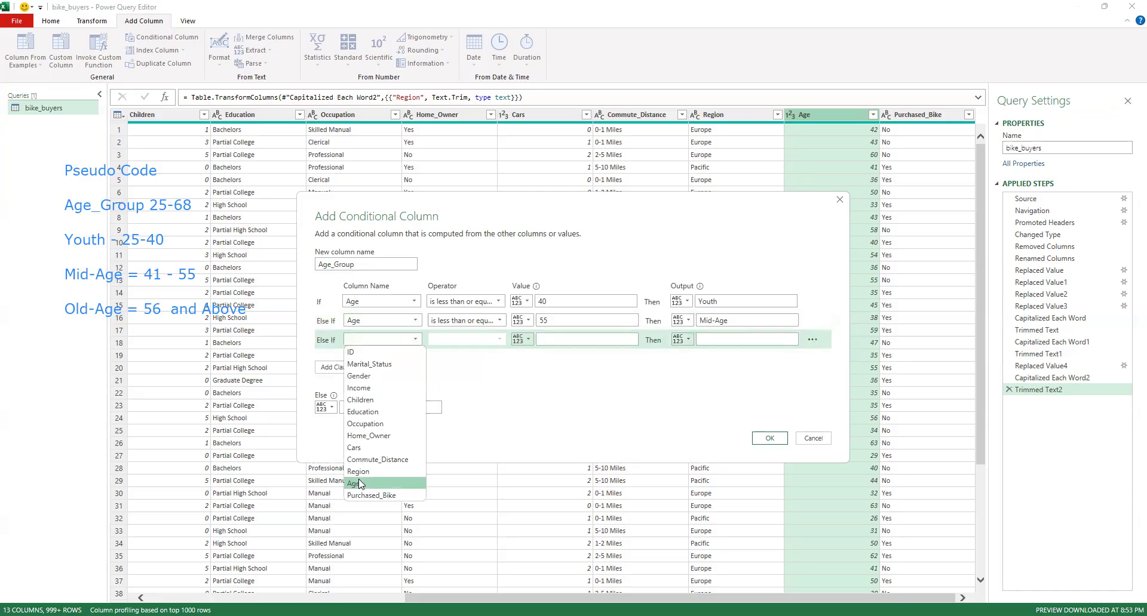
left_click(361, 484)
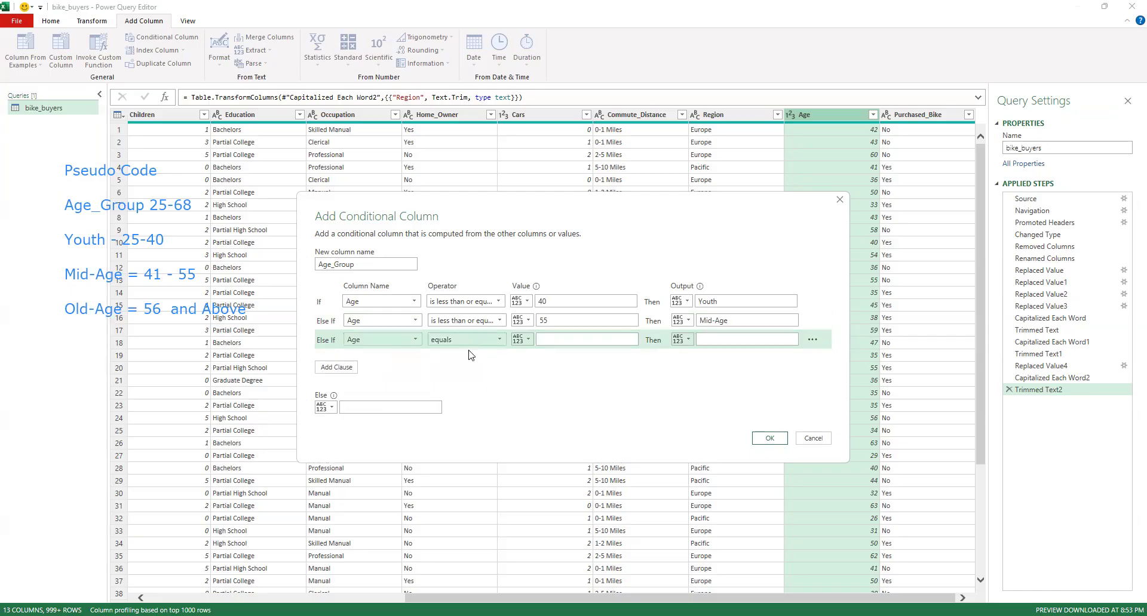
left_click(470, 340)
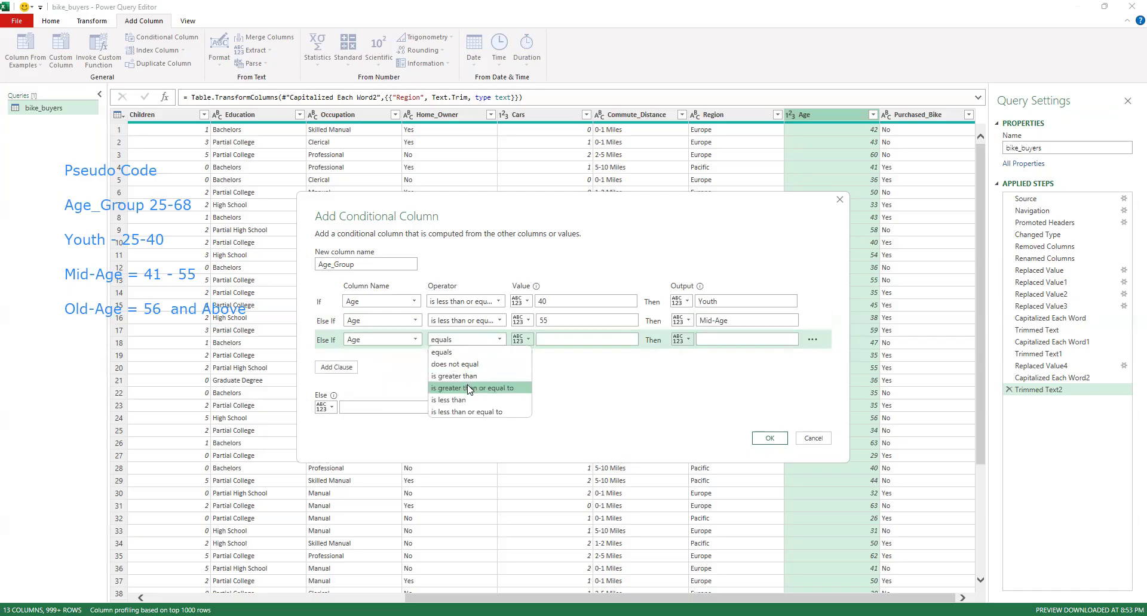
left_click(552, 338)
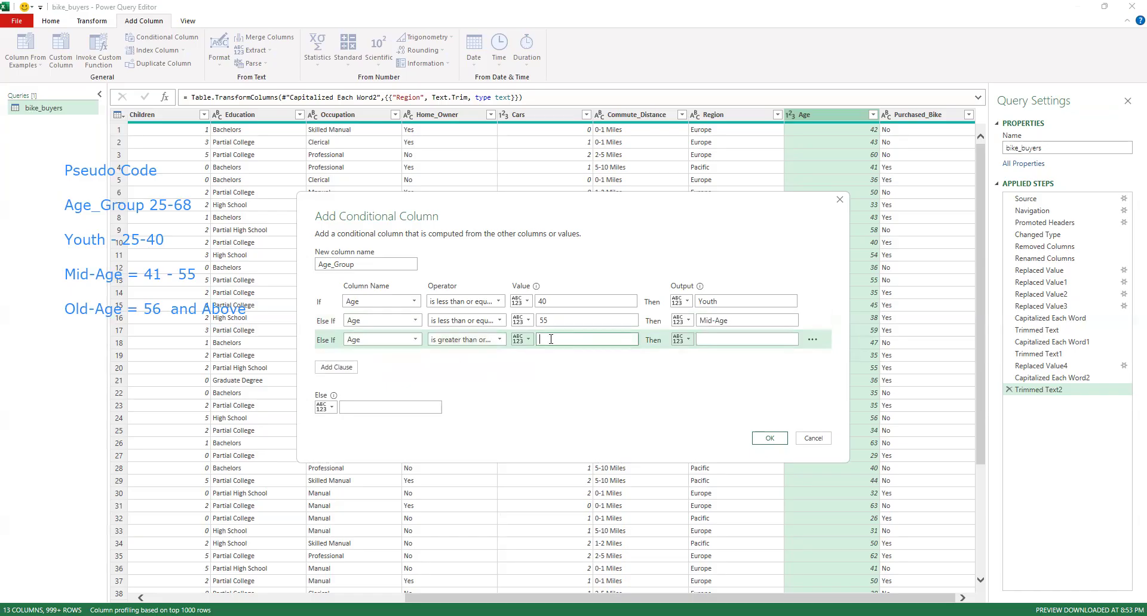
type("56")
left_click(730, 341)
type("Old-Age")
Create the Age_Group column with null as the Else value, and erase the pseudo code annotation
left_click(395, 406)
type("null")
left_click(768, 439)
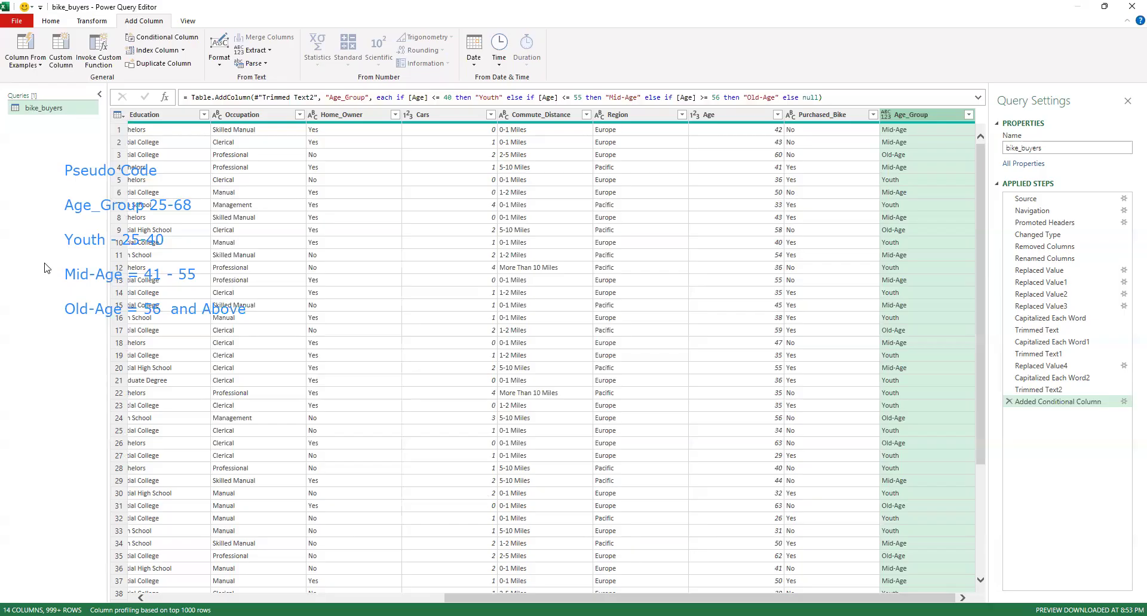
left_click(82, 254)
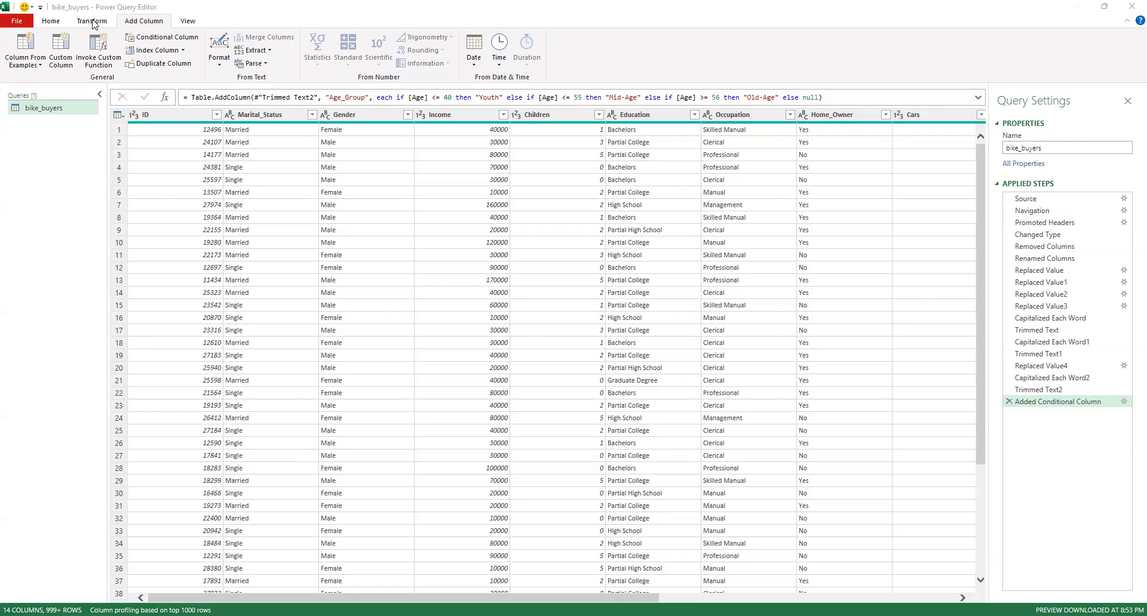
Try removing duplicate rows based on the Age_Group column, and delete that applied step
left_click(50, 22)
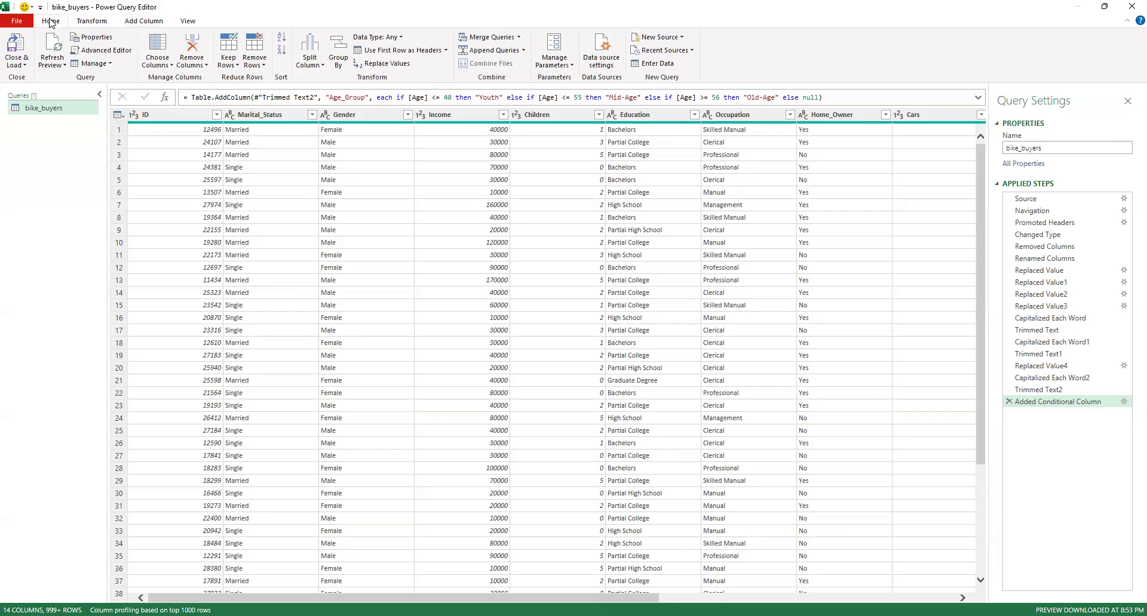
left_click(263, 66)
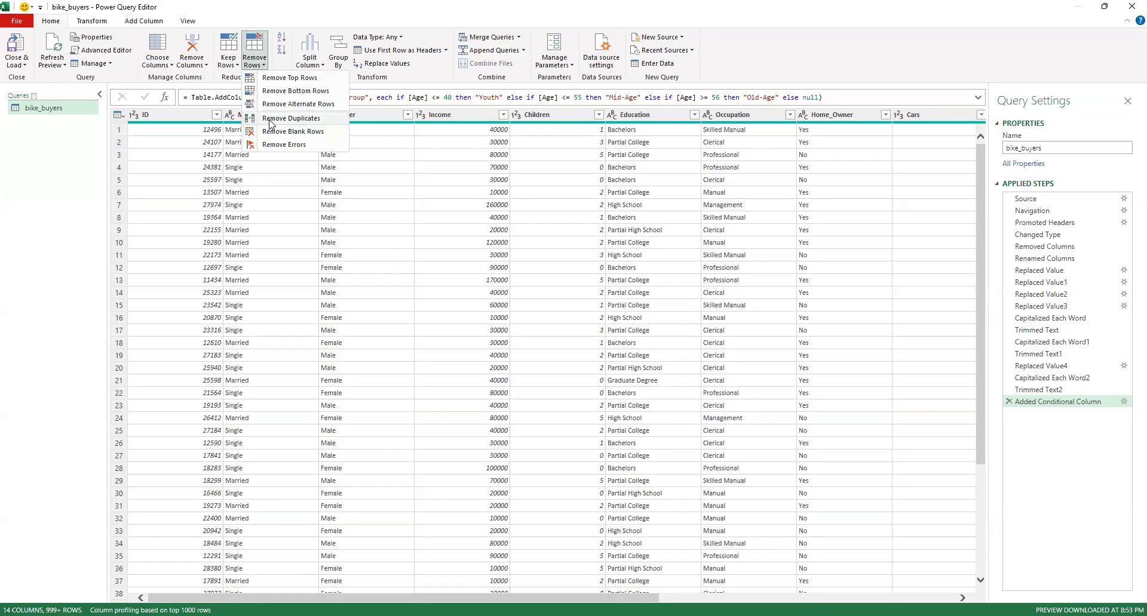
left_click(291, 119)
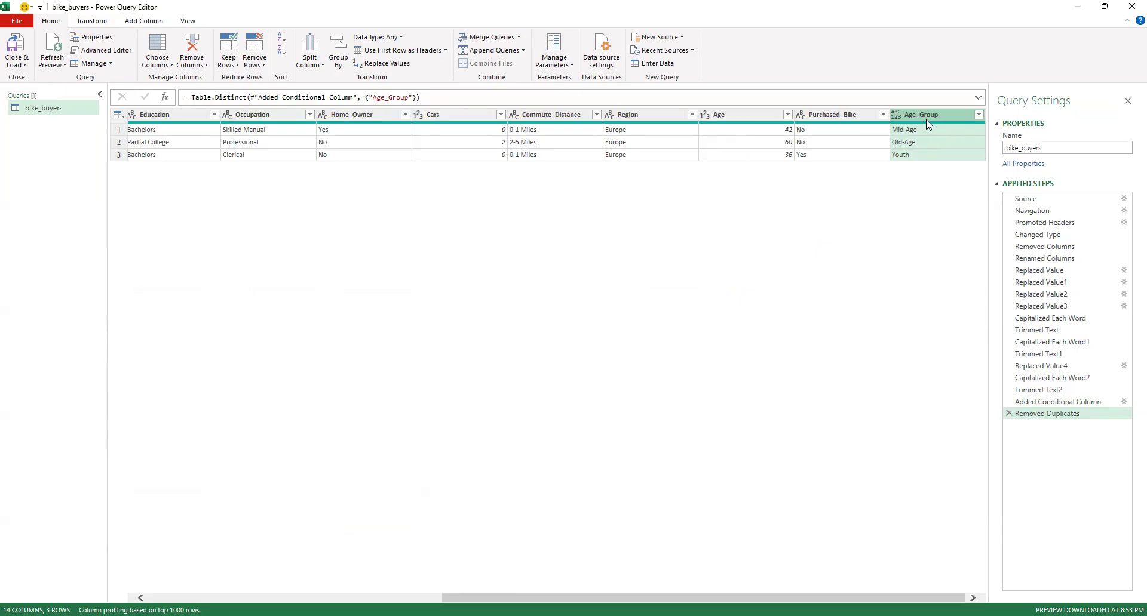
left_click(1009, 414)
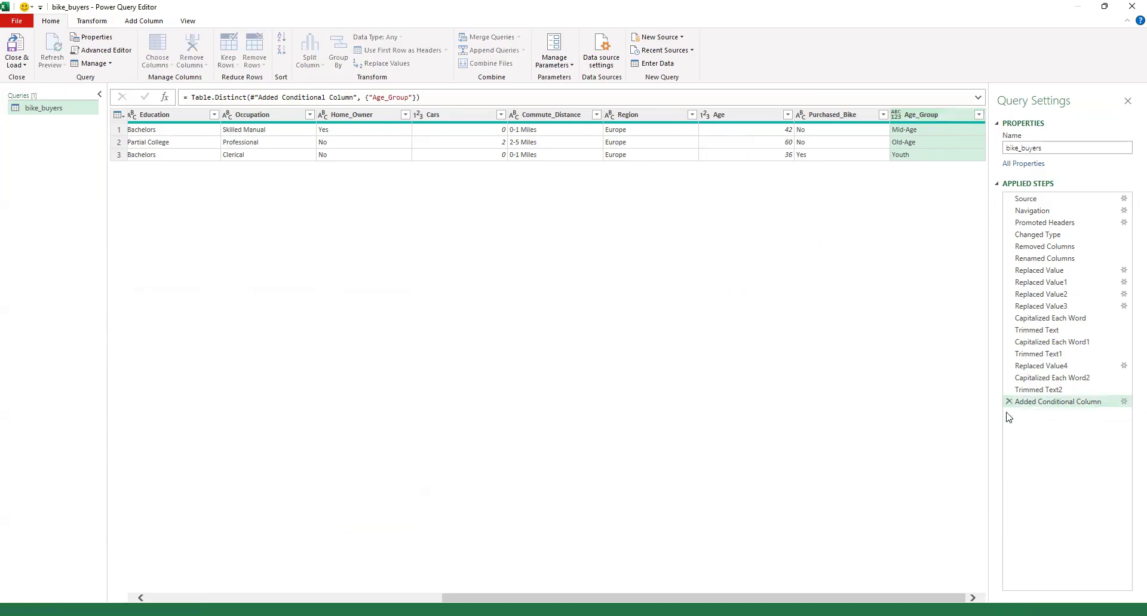
Remove duplicate rows from the query by comparing the whole table instead of only the Age_Group column
left_click(118, 115)
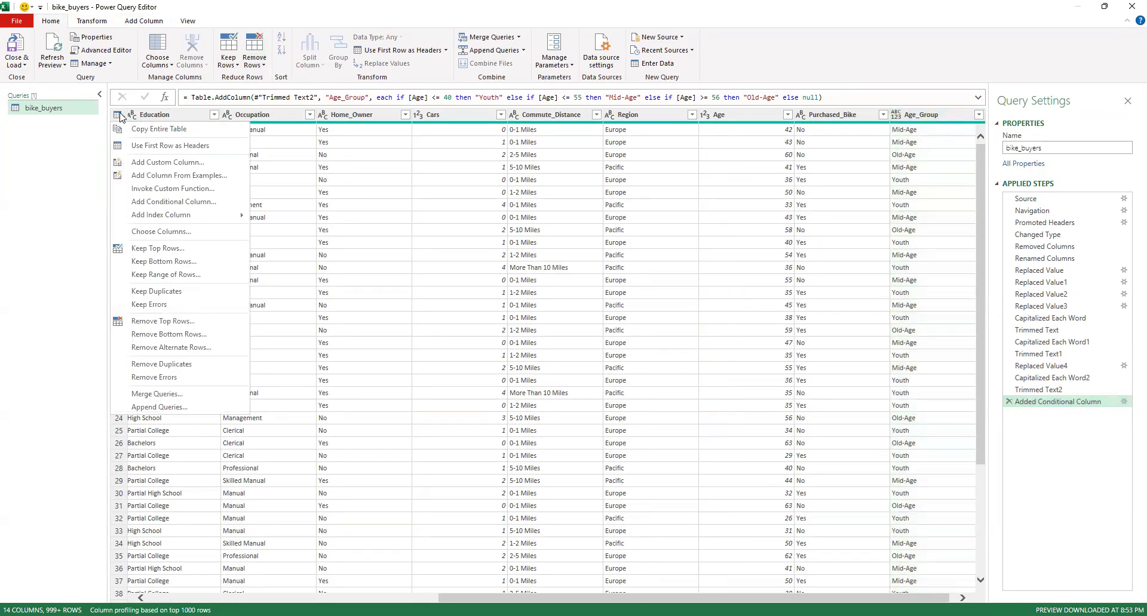
left_click(78, 142)
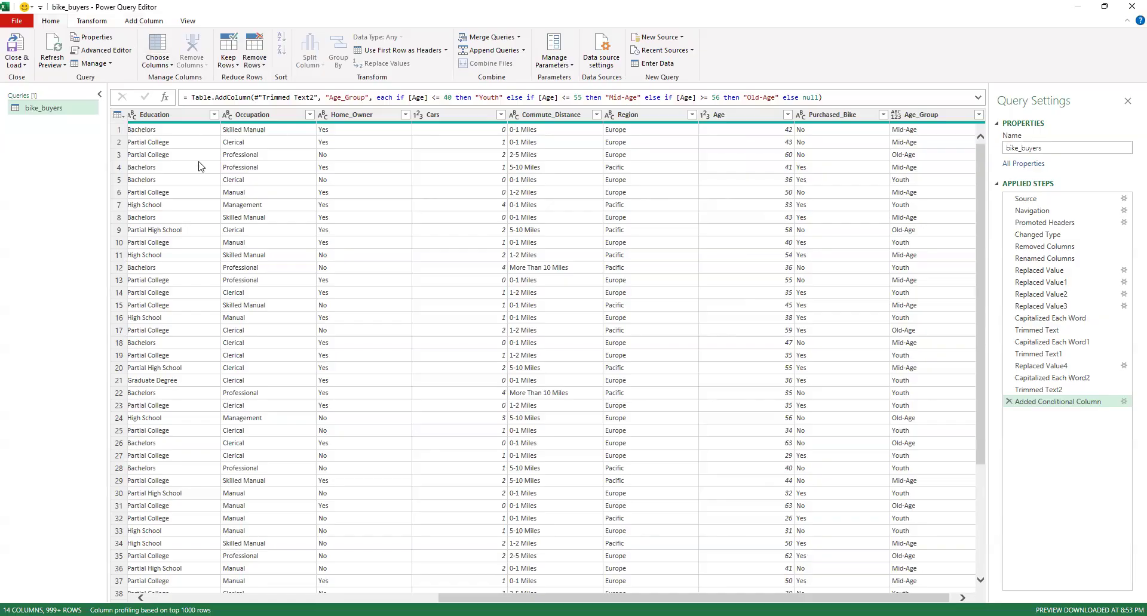
scroll(199, 166, "left", 5)
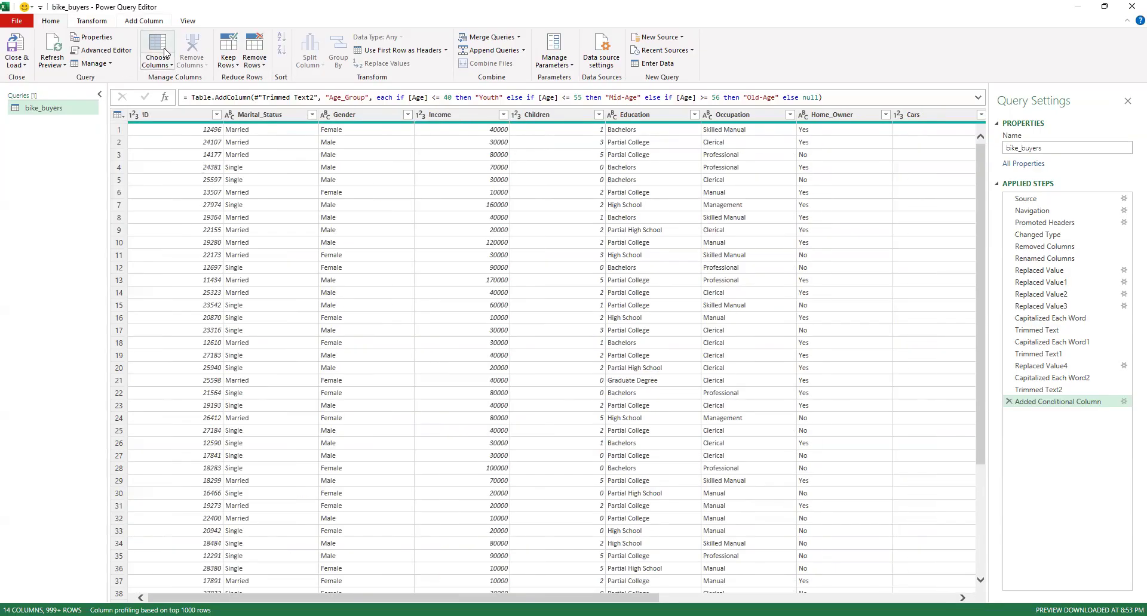
left_click(264, 65)
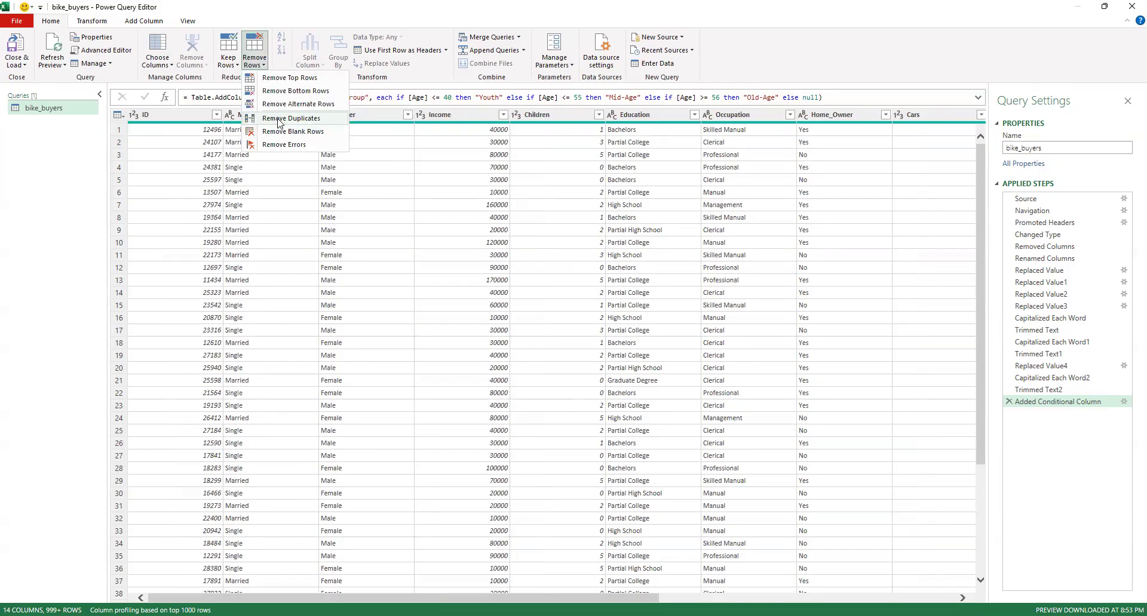
left_click(279, 119)
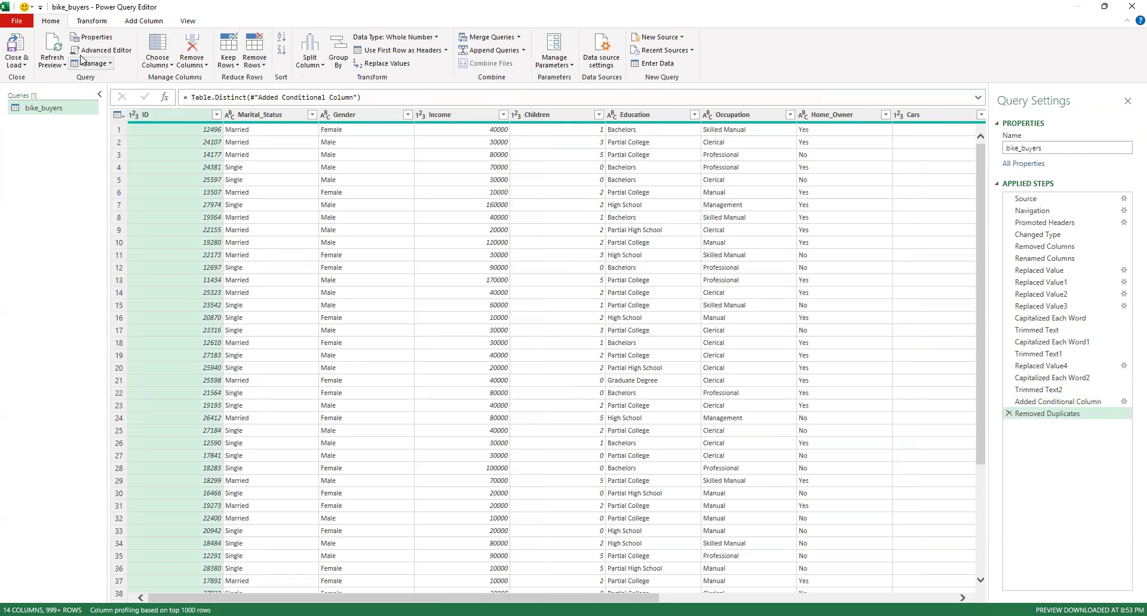
Close and load the bike_buyers query into a worksheet, and look through the loaded table
left_click(17, 57)
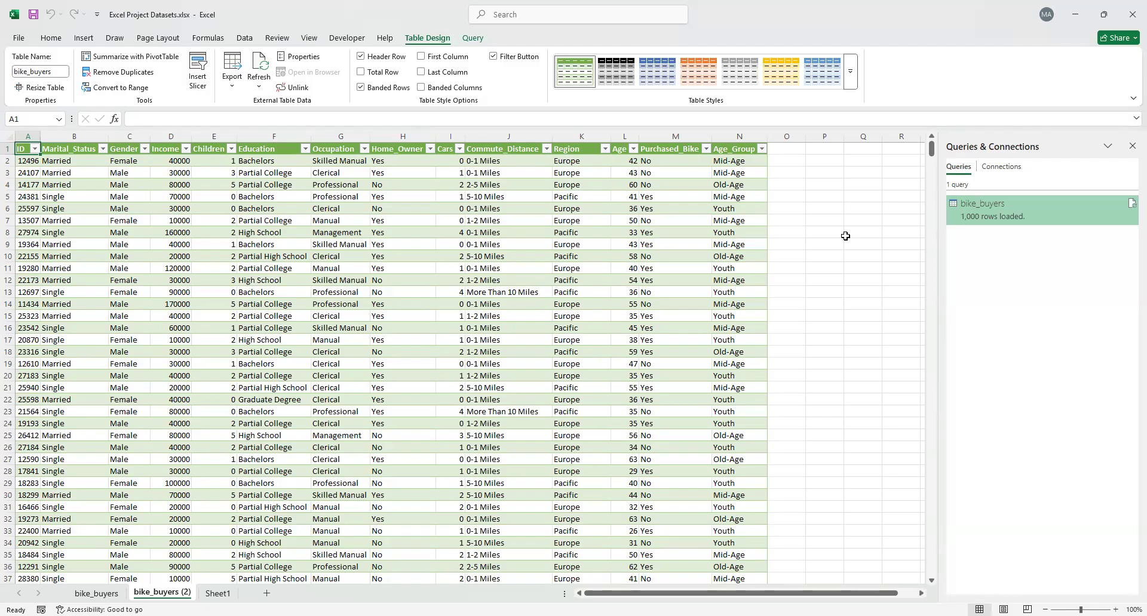
scroll(715, 313, "down", 7)
scroll(715, 314, "down", 20)
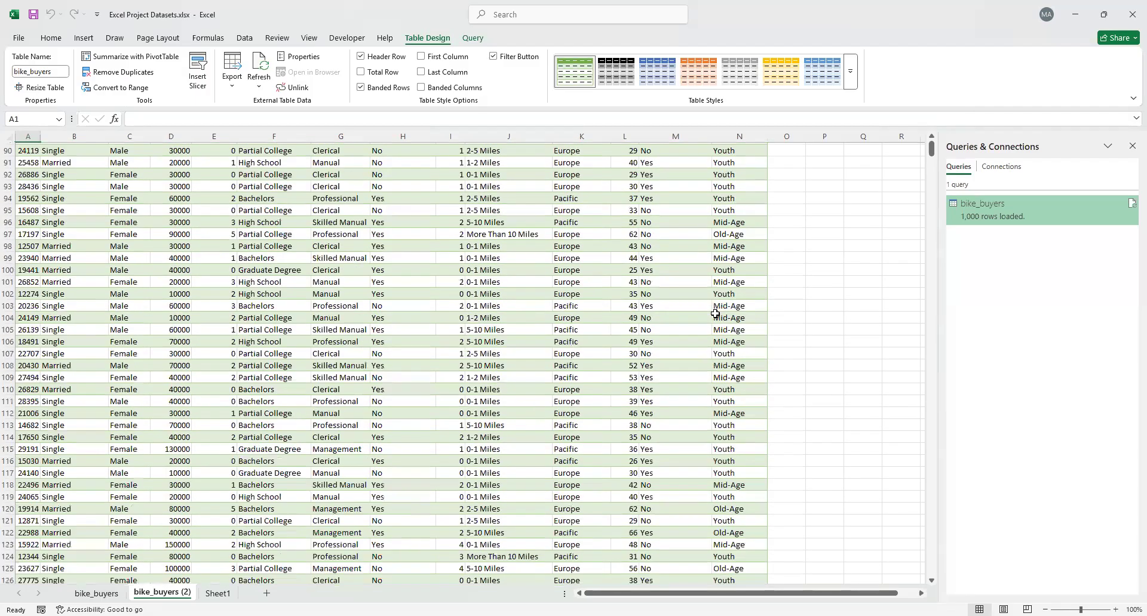
scroll(715, 313, "up", 20)
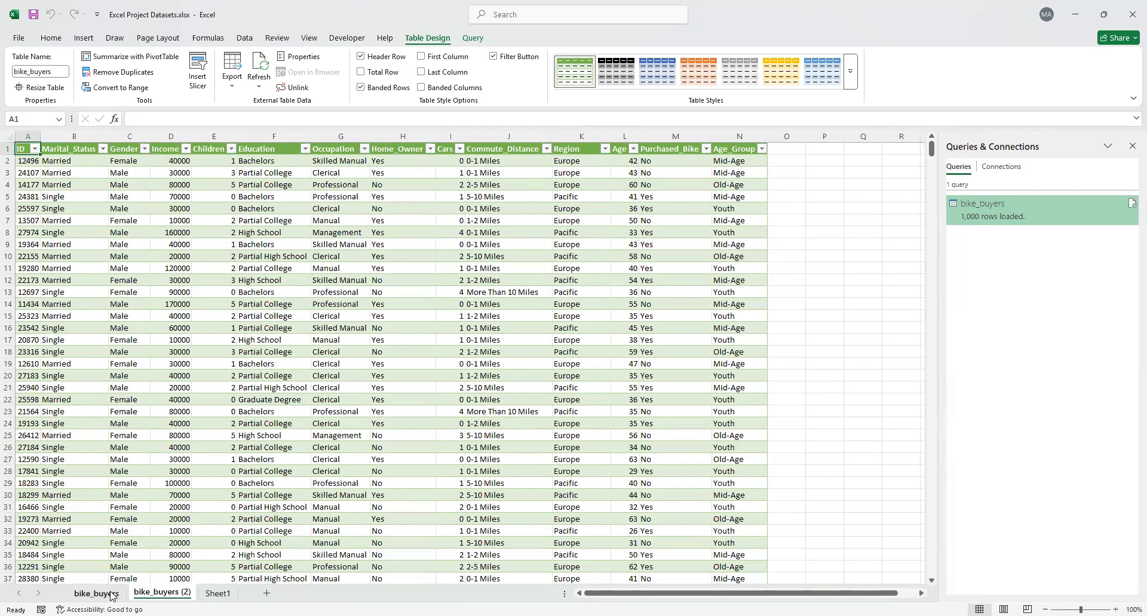
Check the entry count of the Children column in the original bike_buyers sheet, and return to bike_buyers (2)
left_click(107, 594)
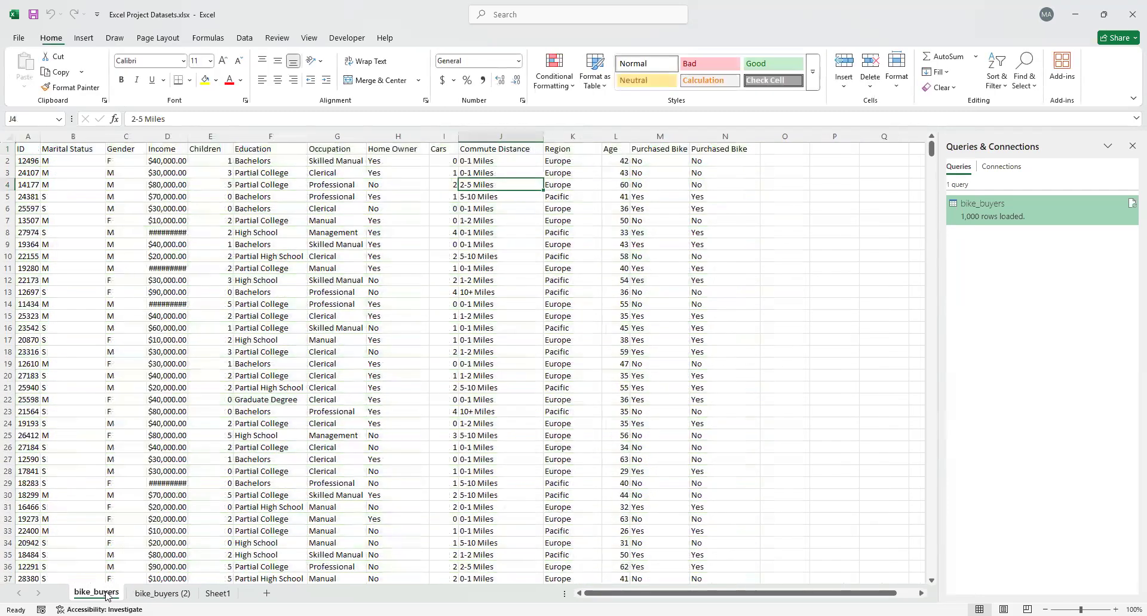
left_click(225, 136)
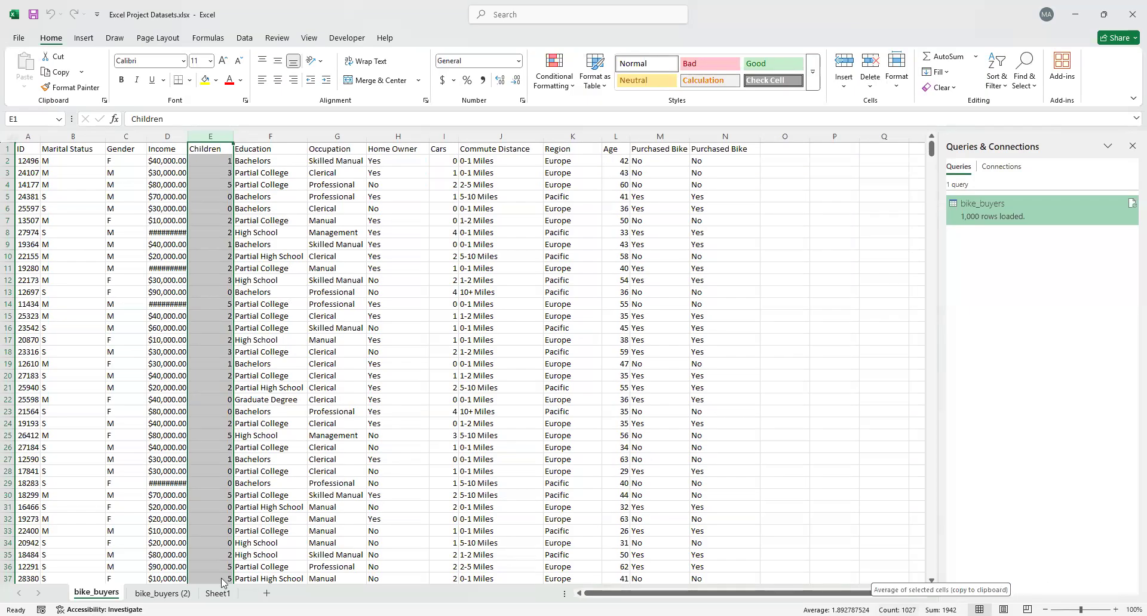
left_click(162, 593)
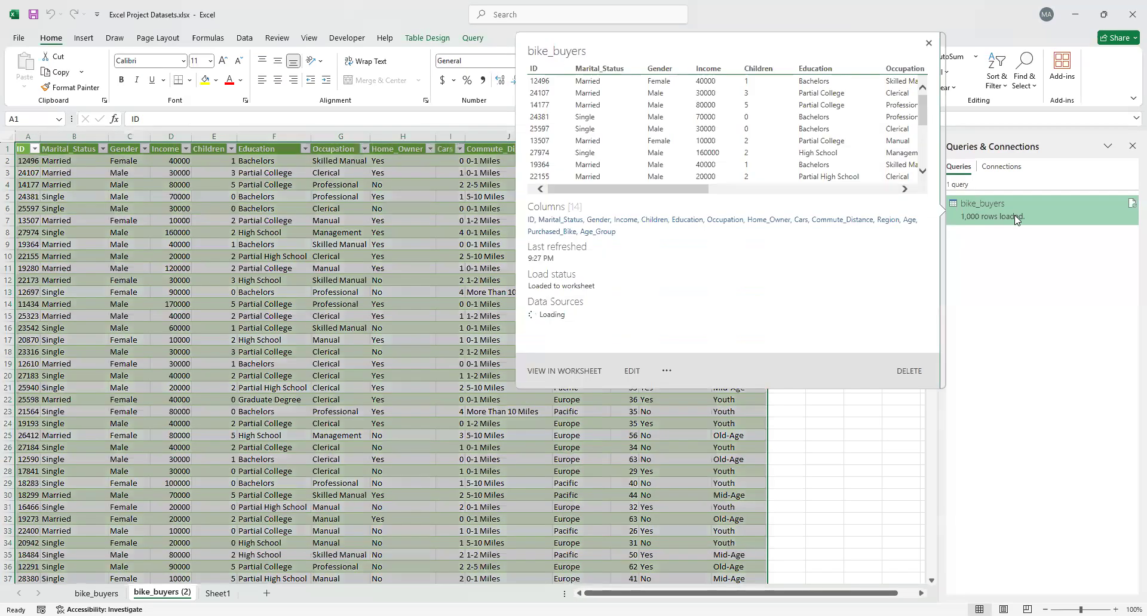
Reopen the bike_buyers query for editing and delete its Removed Duplicates step
right_click(1014, 215)
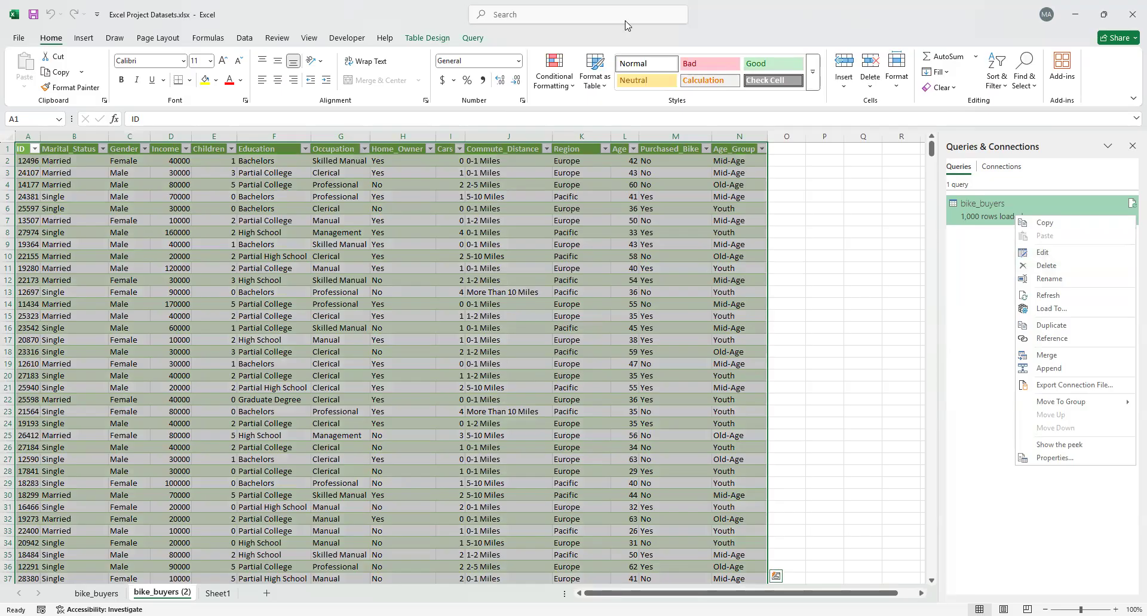
left_click(482, 38)
left_click(483, 39)
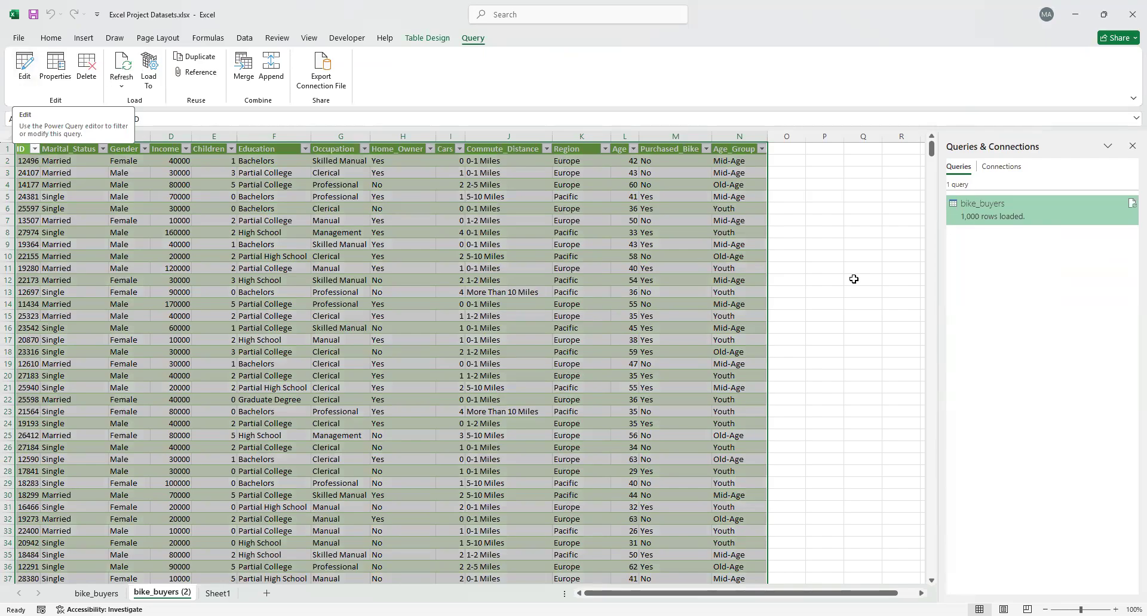
mouse_move(1007, 212)
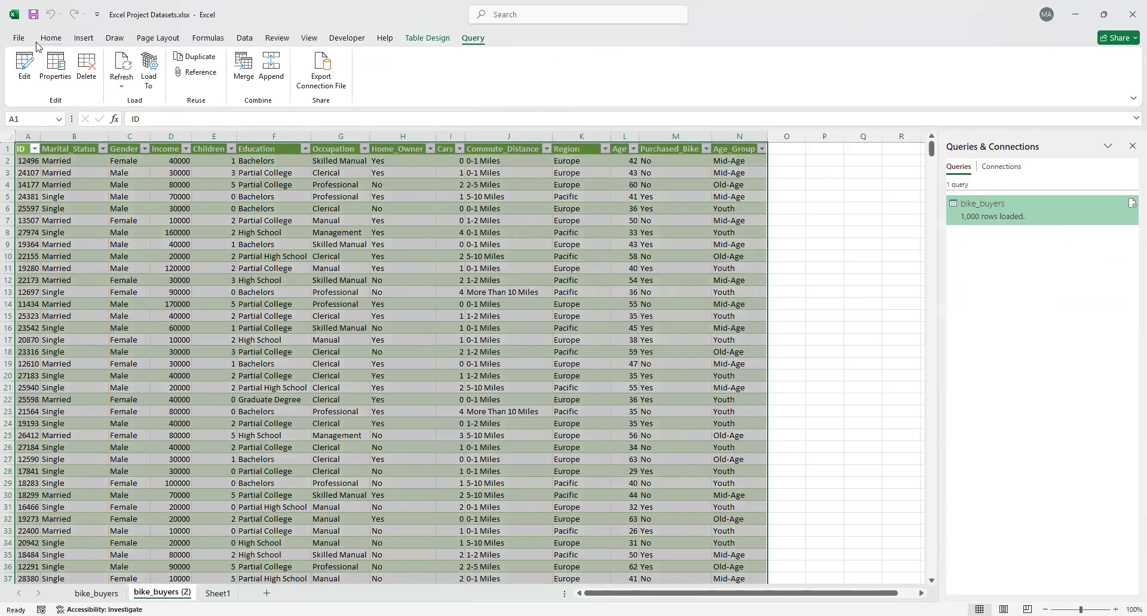
left_click(29, 65)
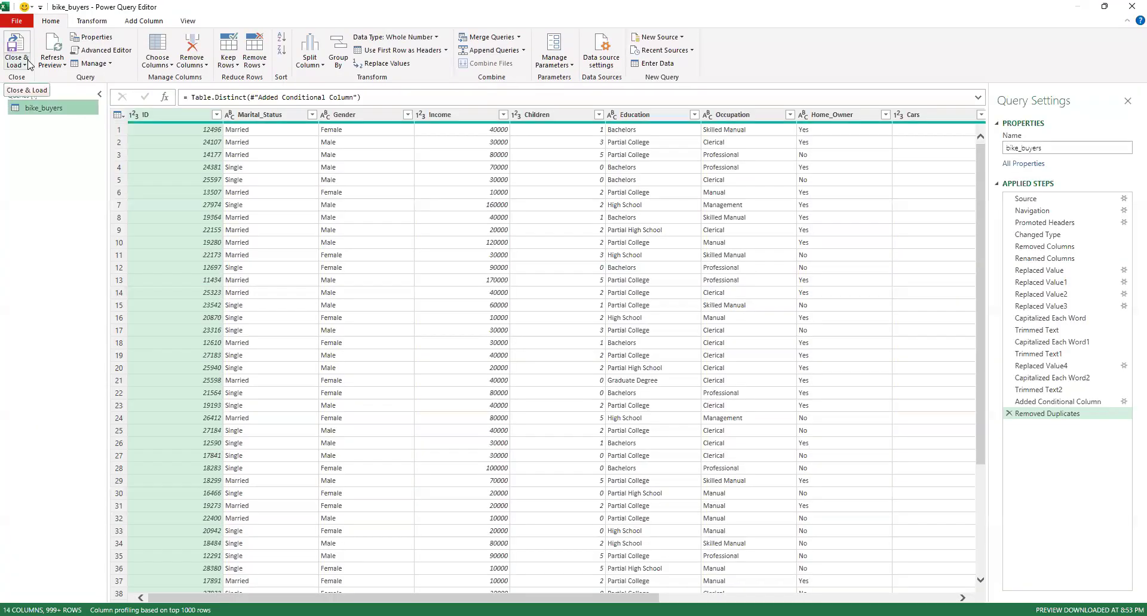
left_click(27, 64)
left_click(1011, 406)
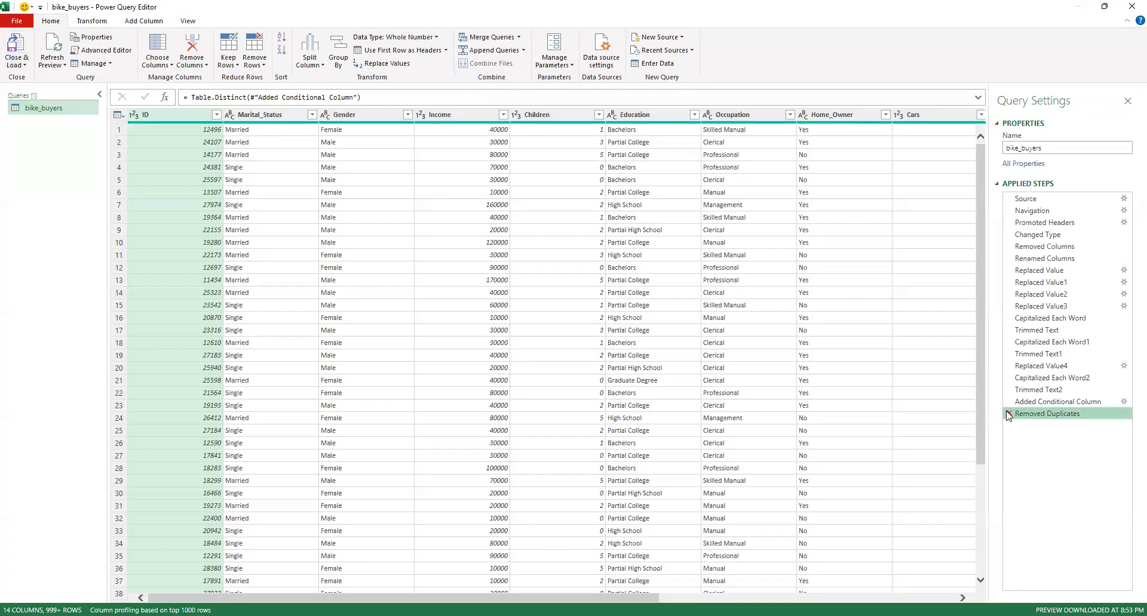
left_click(1009, 414)
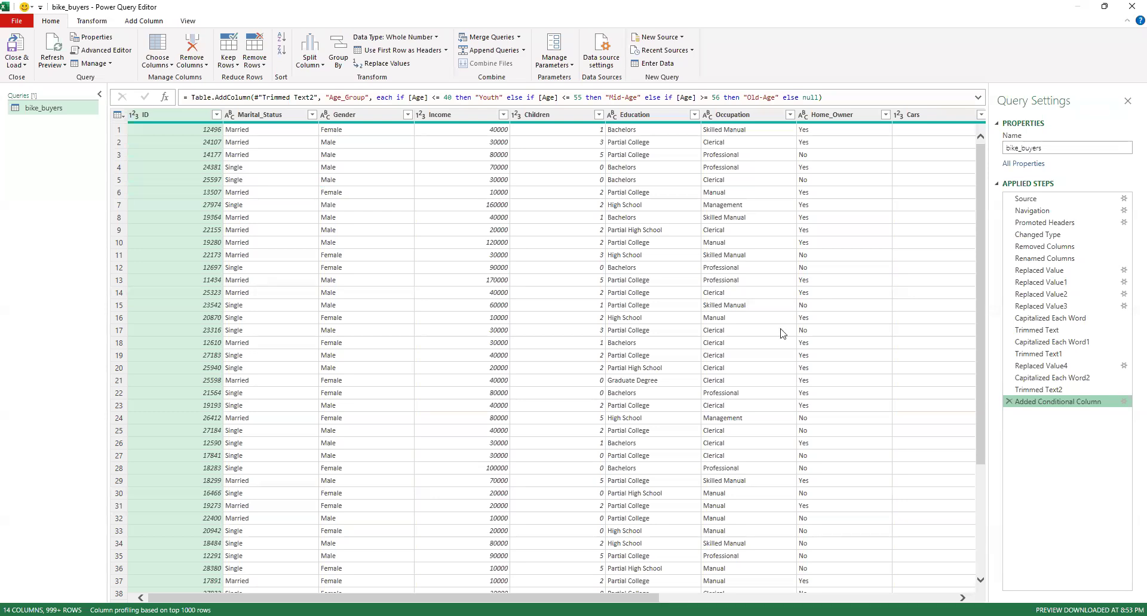
Close and load the edited query back into its worksheet, and hide the list of workbook queries
left_click(25, 66)
left_click(28, 79)
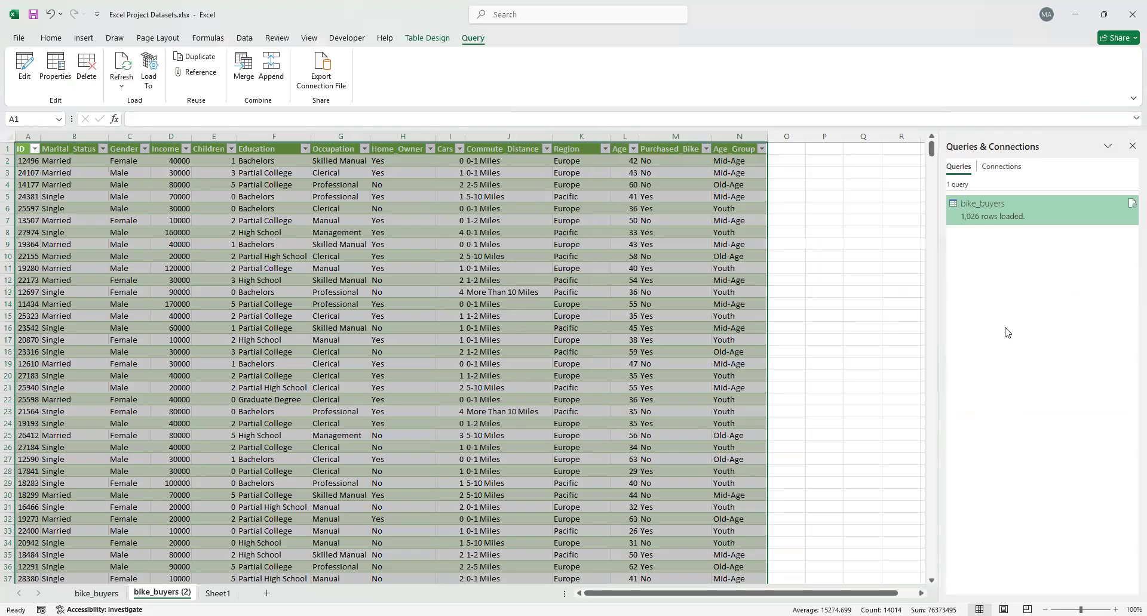
left_click(1130, 146)
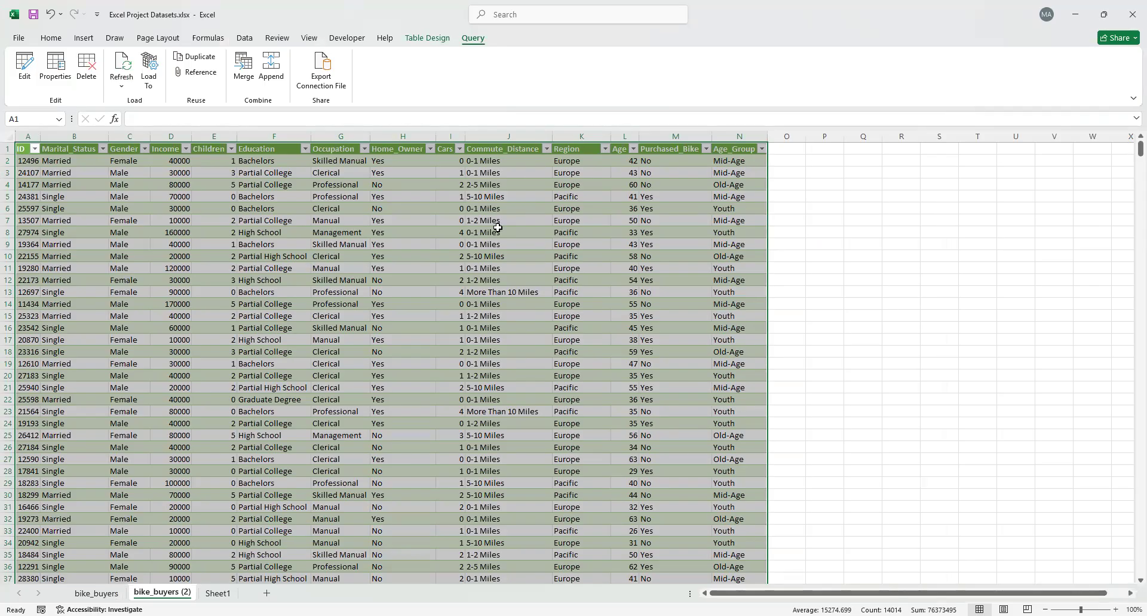
Magnify the bike_buyers (2) sheet to 130% and auto-fit the width of all its columns
left_click(8, 136)
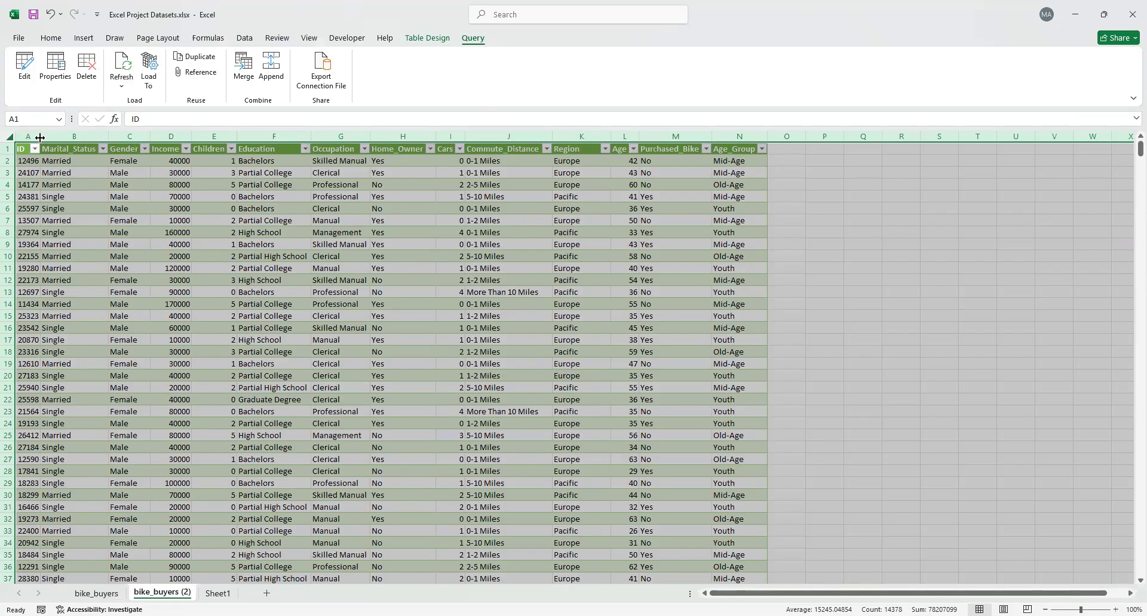
left_click(772, 267)
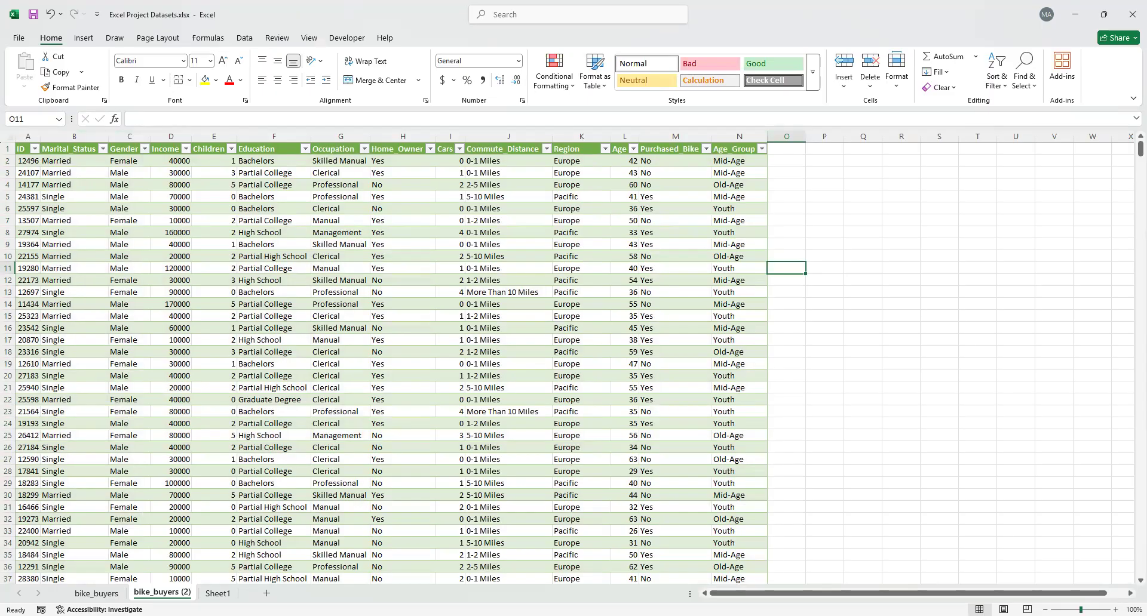
left_click(1115, 610)
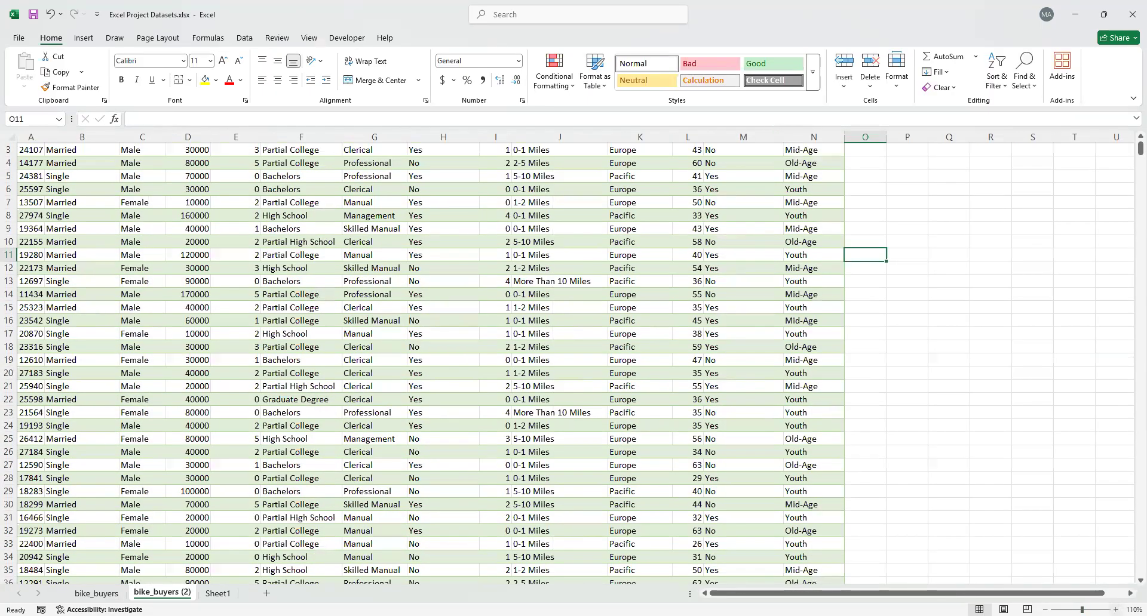
scroll(576, 364, "up", 1)
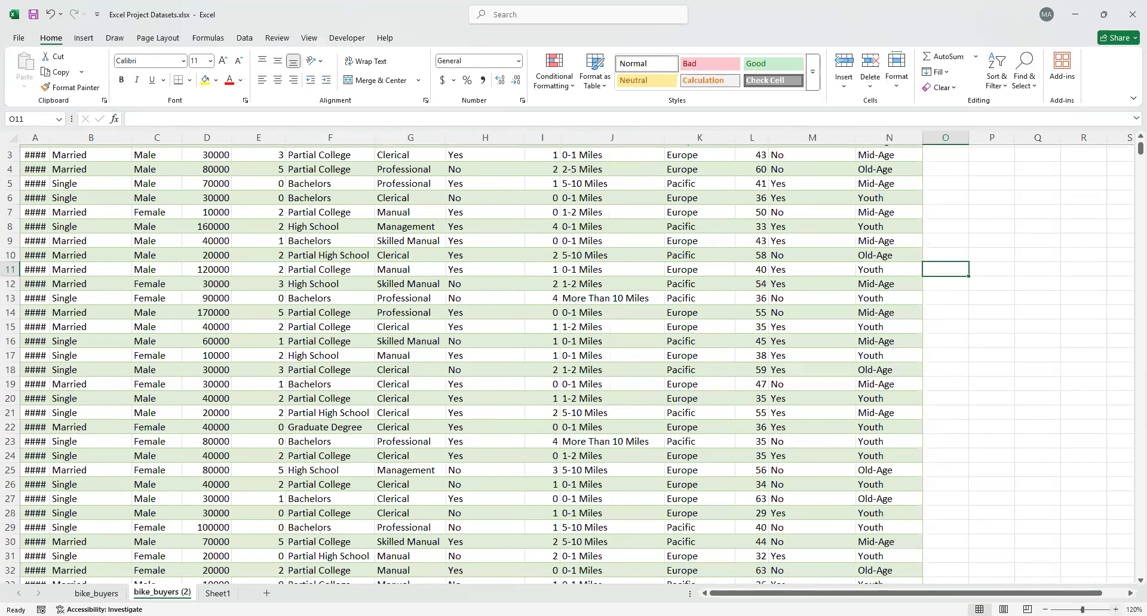
scroll(575, 363, "up", 1)
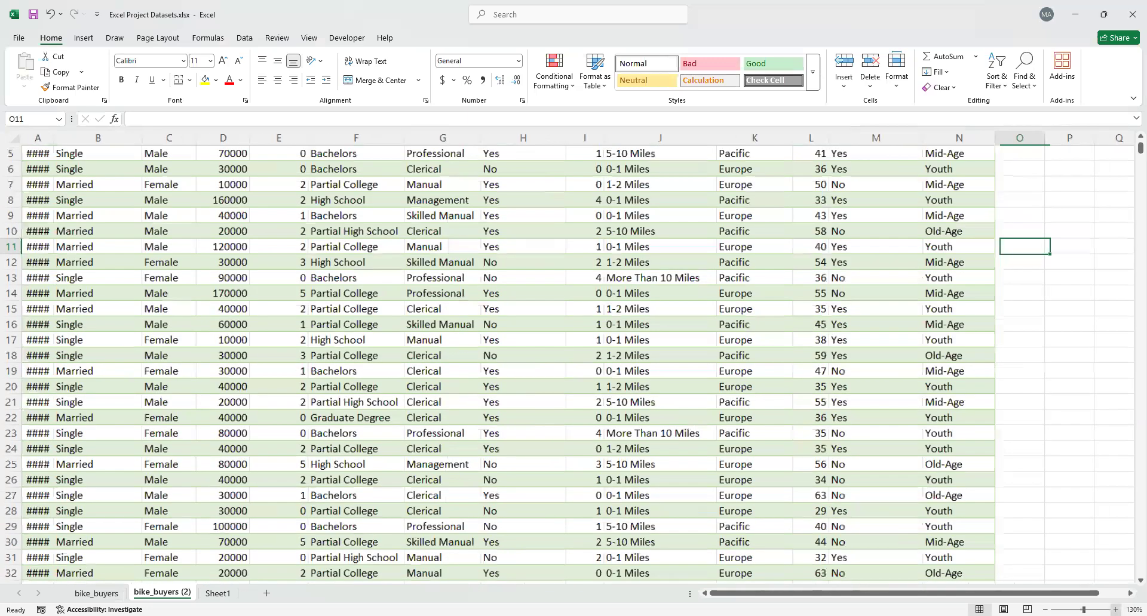
scroll(792, 425, "right", 1)
scroll(791, 425, "left", 1)
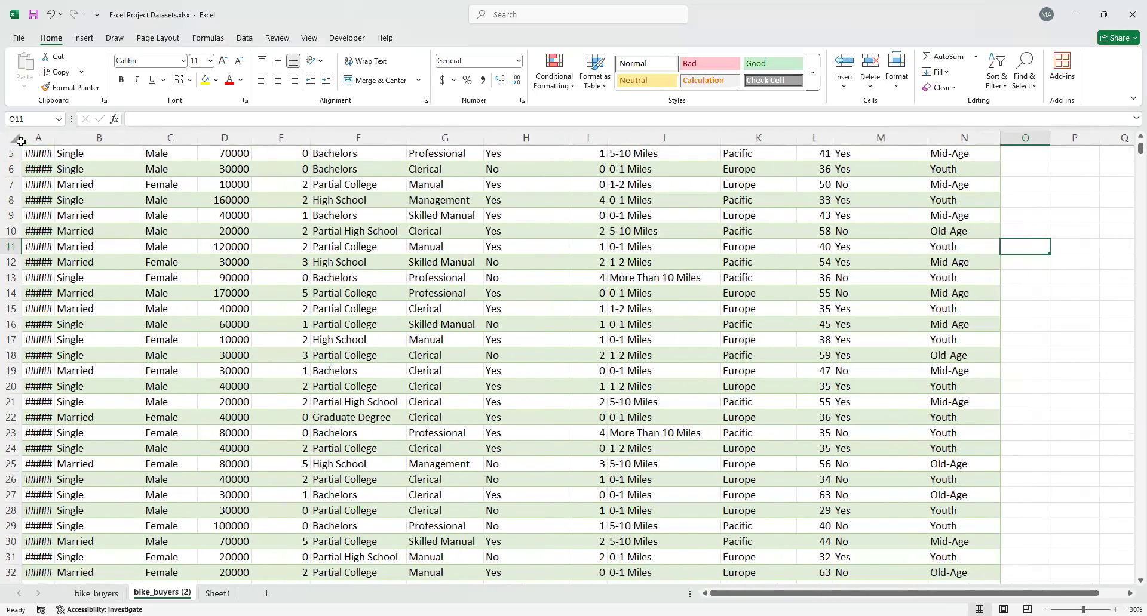
left_click(19, 140)
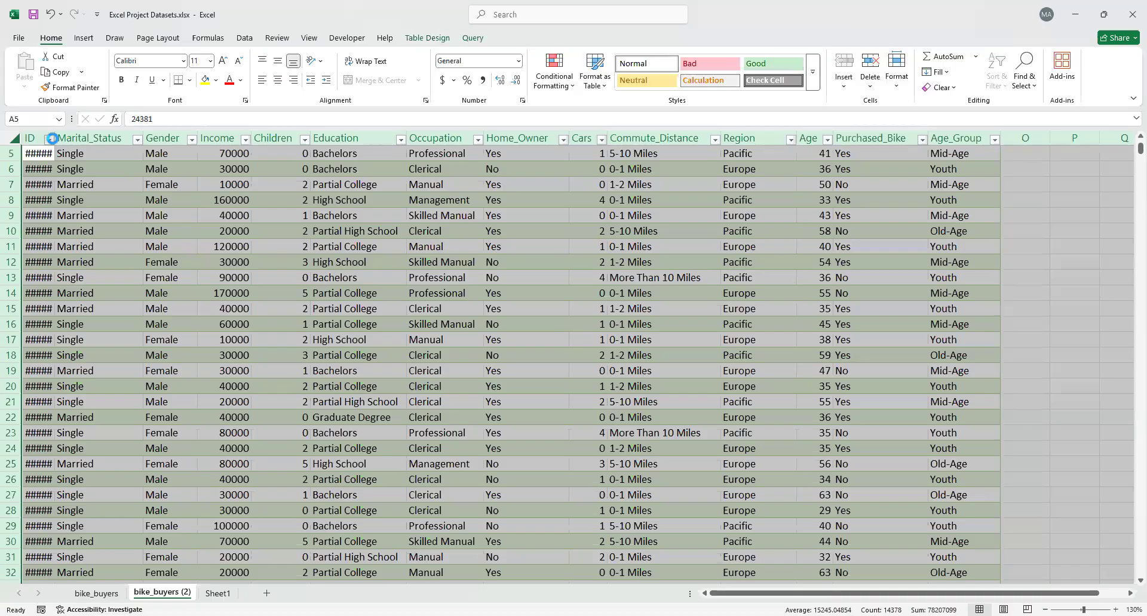
double_click(143, 137)
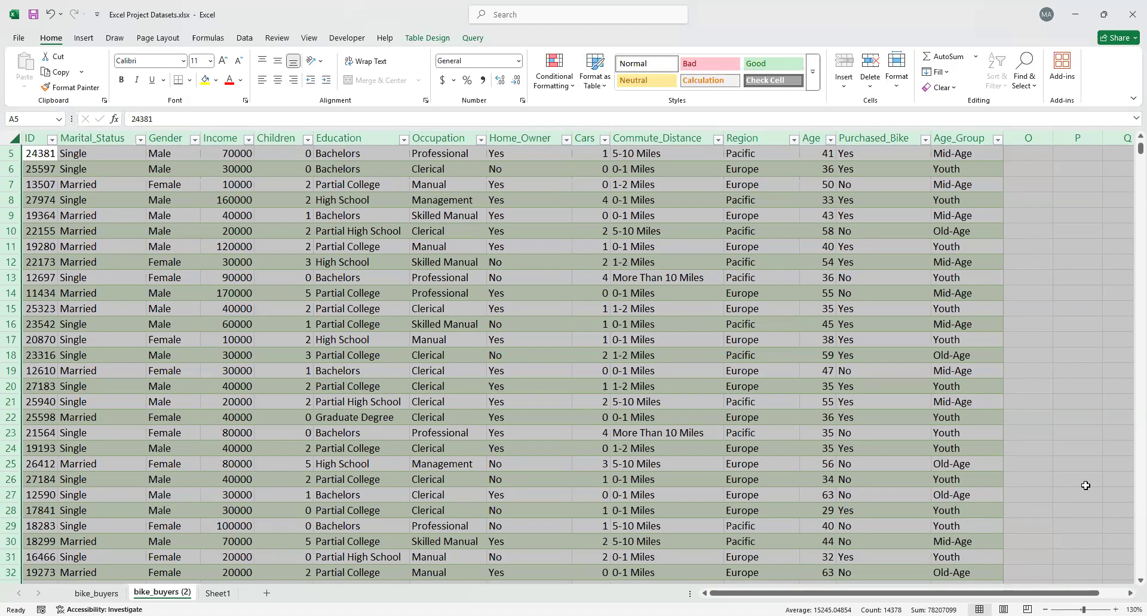
Set the sheet's magnification to a custom 145% and clear the whole-sheet selection
left_click(1115, 610)
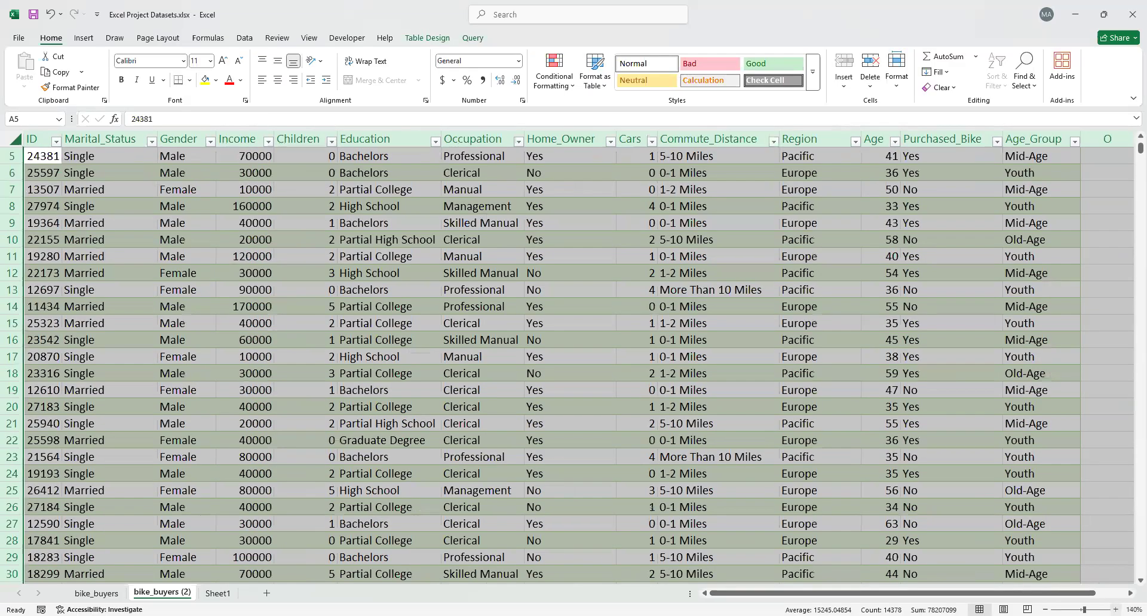
left_click(1116, 610)
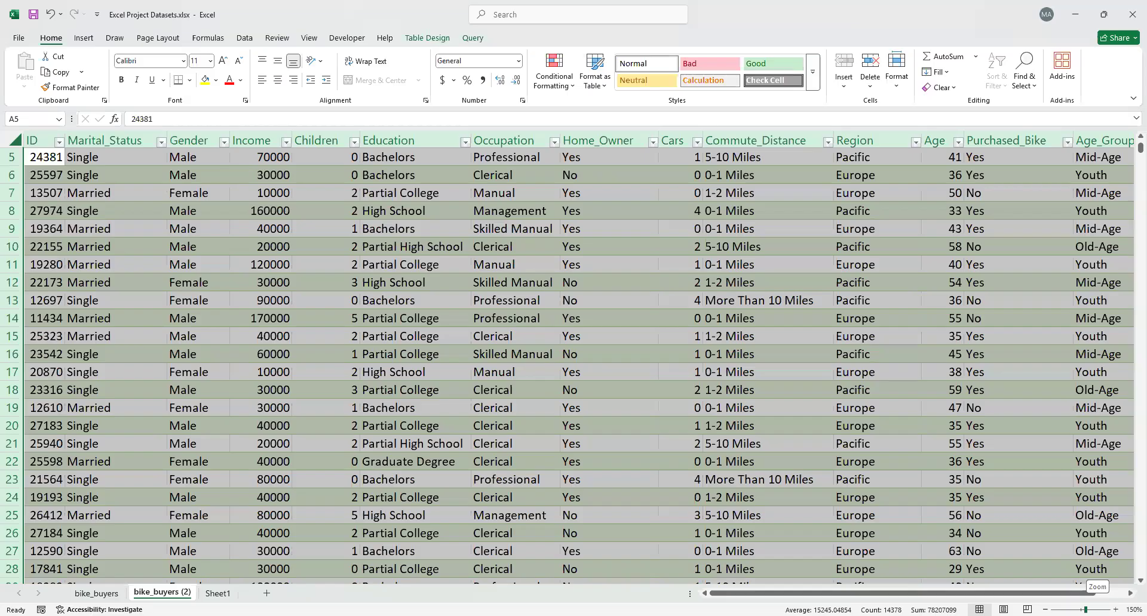
left_click(1087, 610)
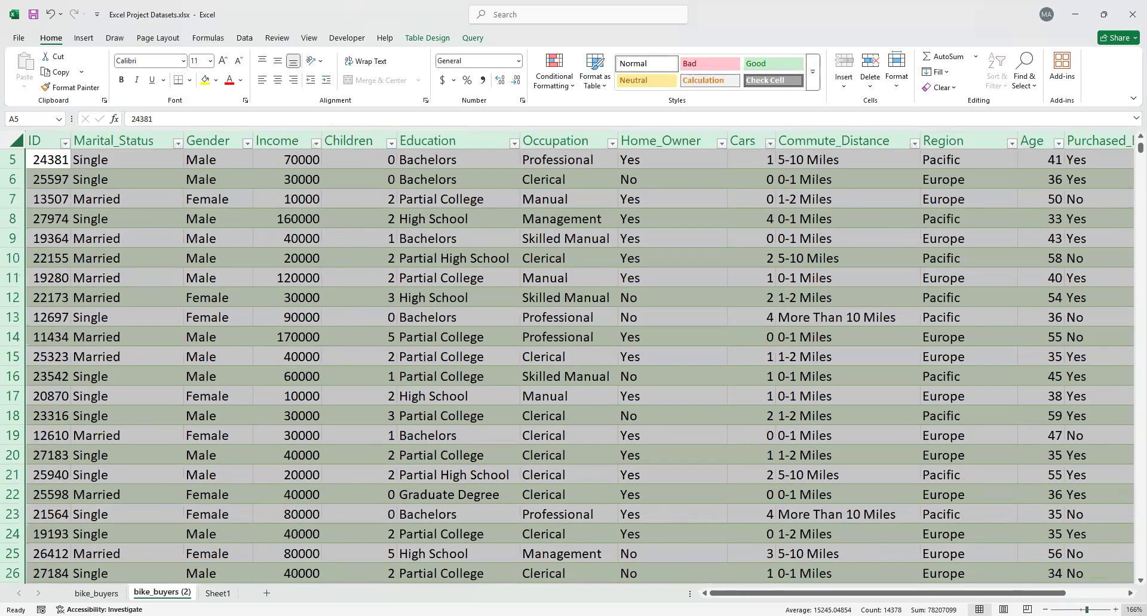
left_click(1134, 610)
left_click(434, 307)
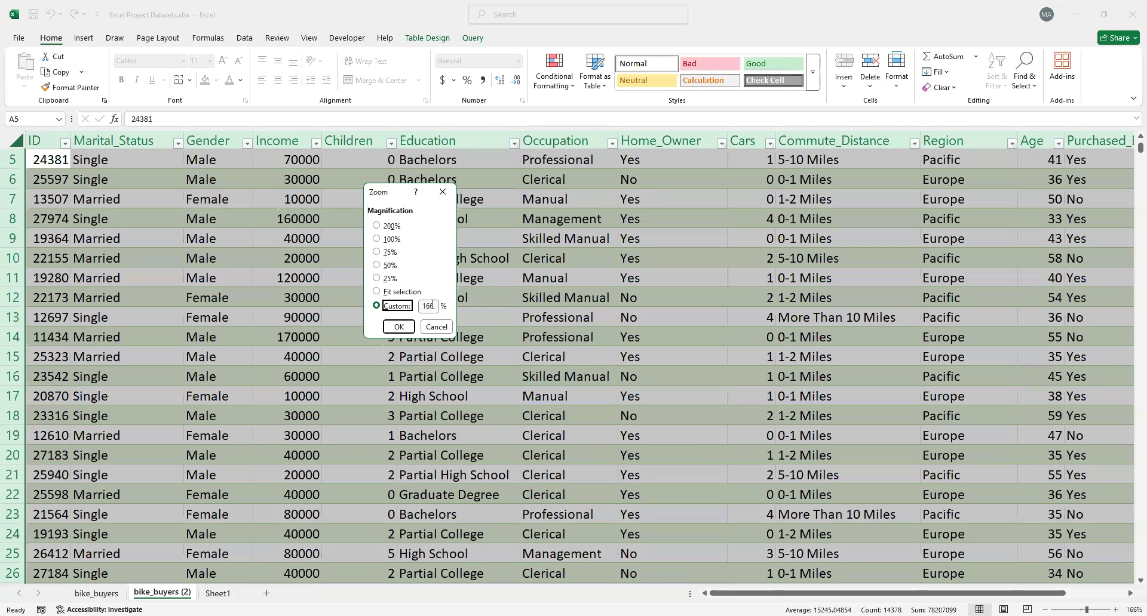
left_click_drag(435, 306, 420, 307)
type("145")
key("Tab")
key("Return")
left_click(508, 381)
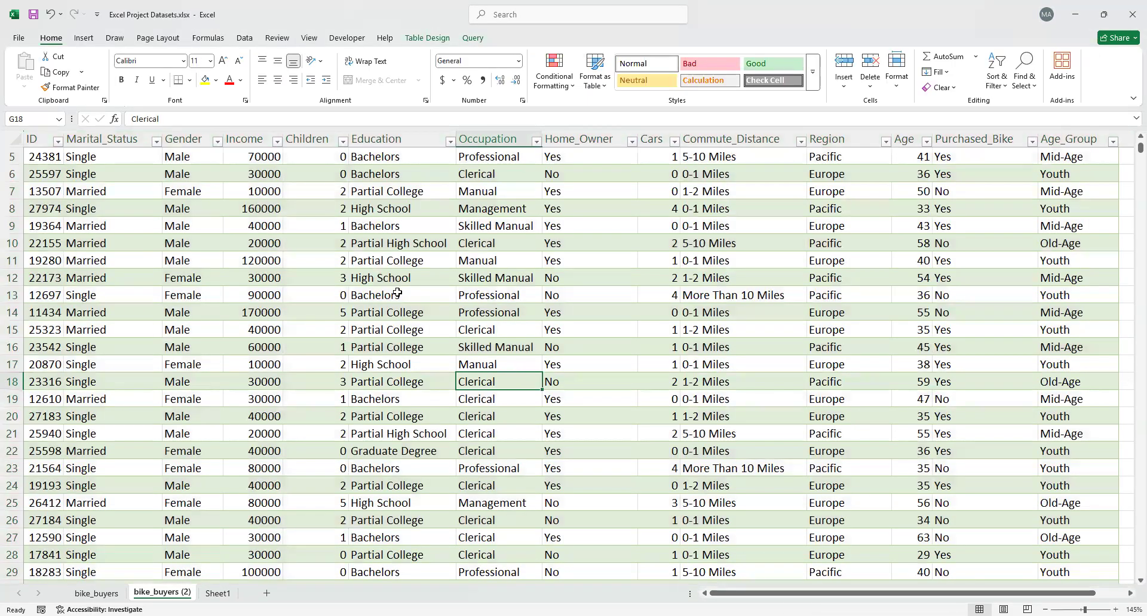
Remove duplicate rows from the table on the bike_buyers (2) sheet, comparing all columns
scroll(397, 293, "up", 2)
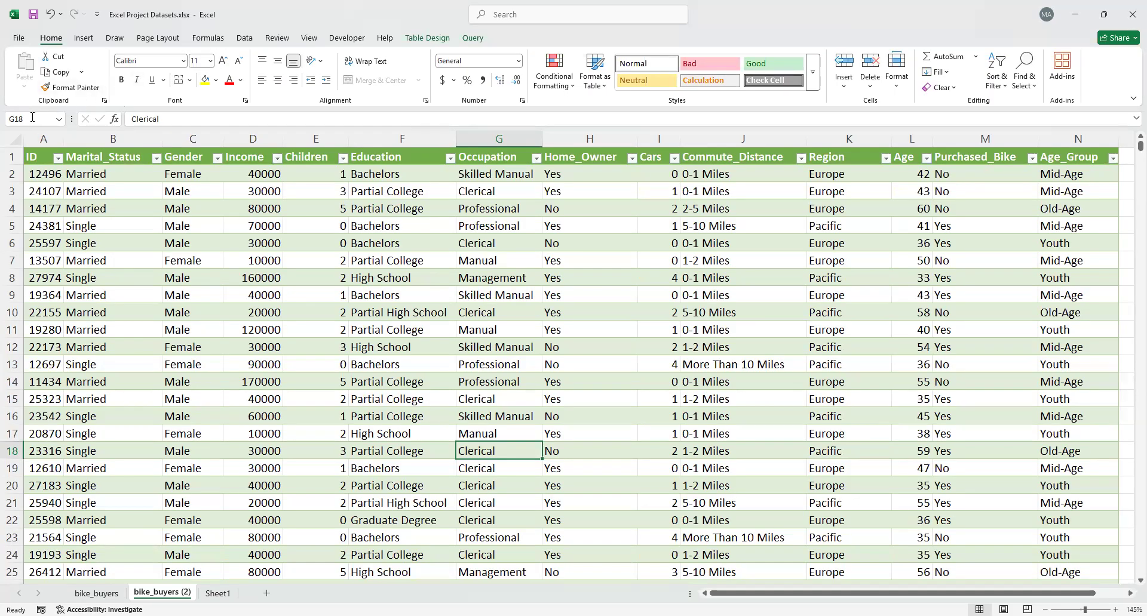
left_click(244, 39)
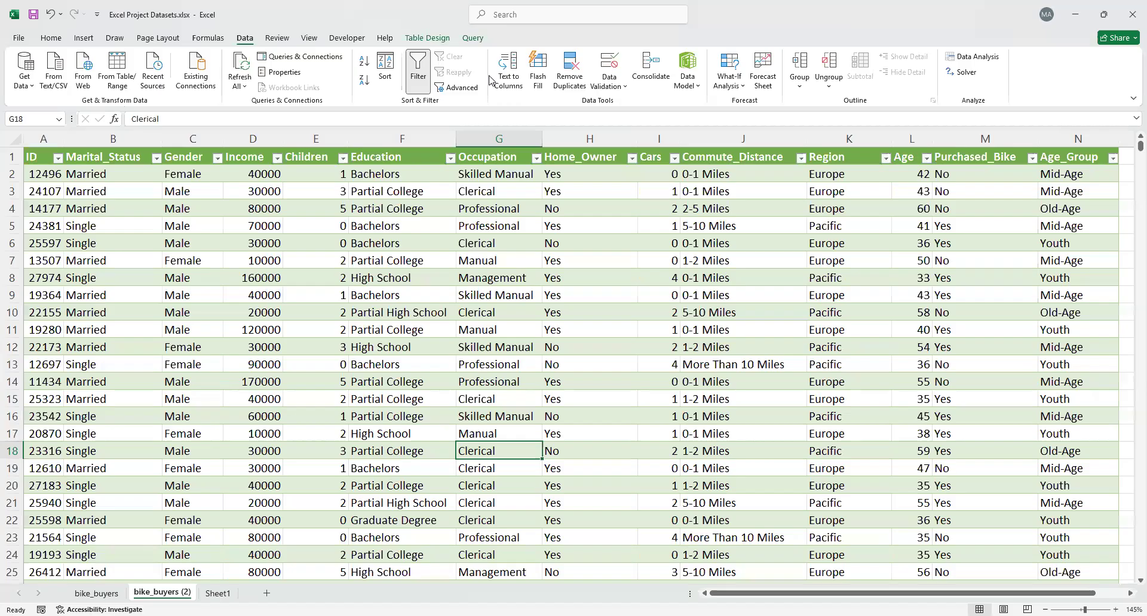
left_click(567, 79)
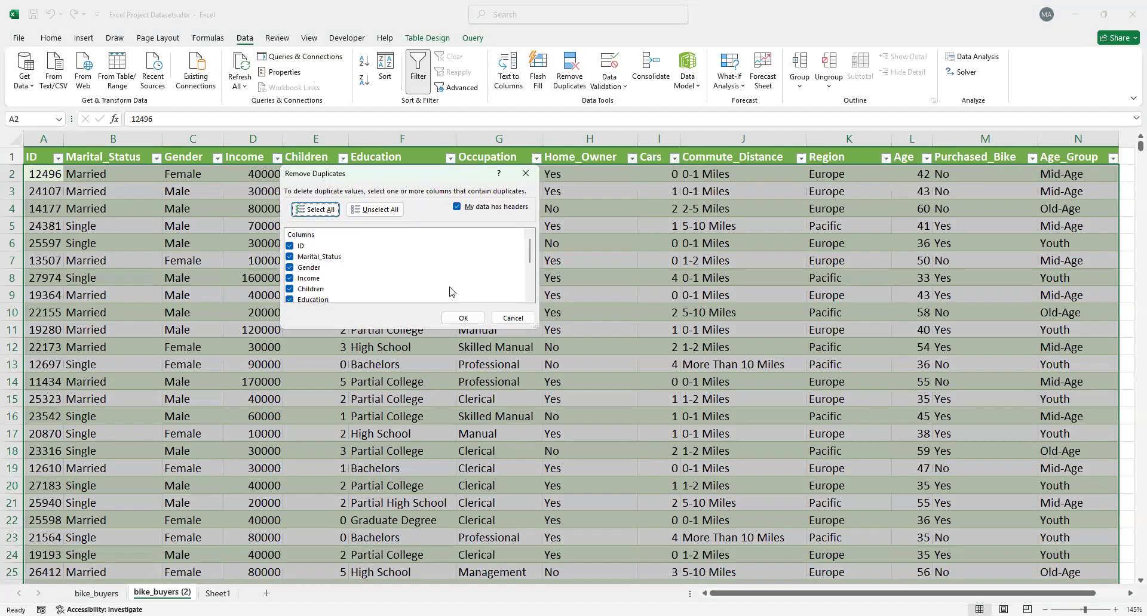
left_click(463, 319)
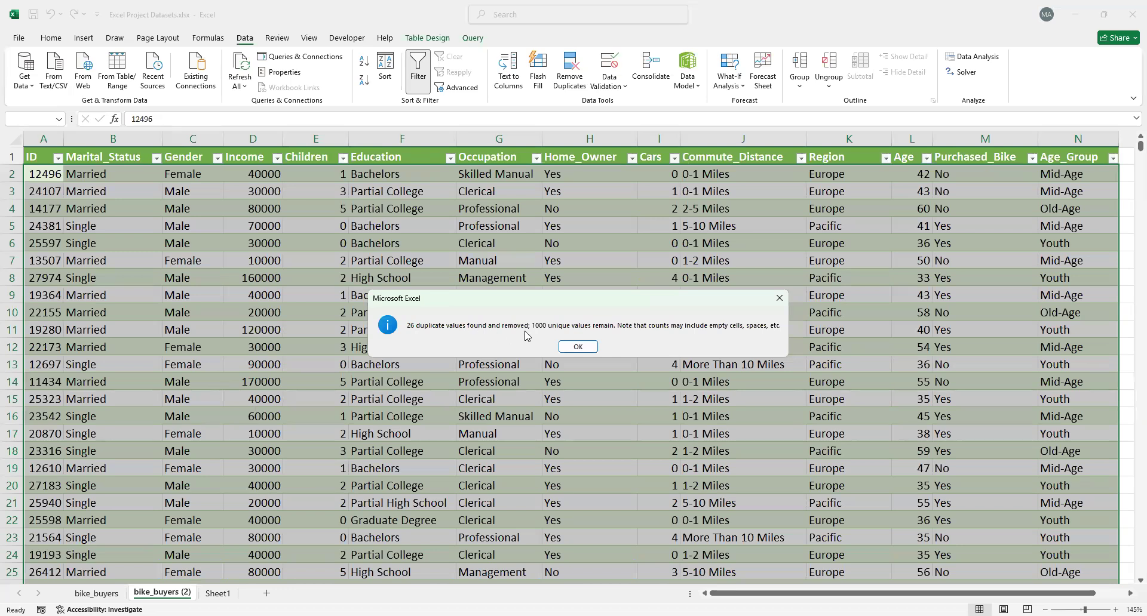
left_click(578, 346)
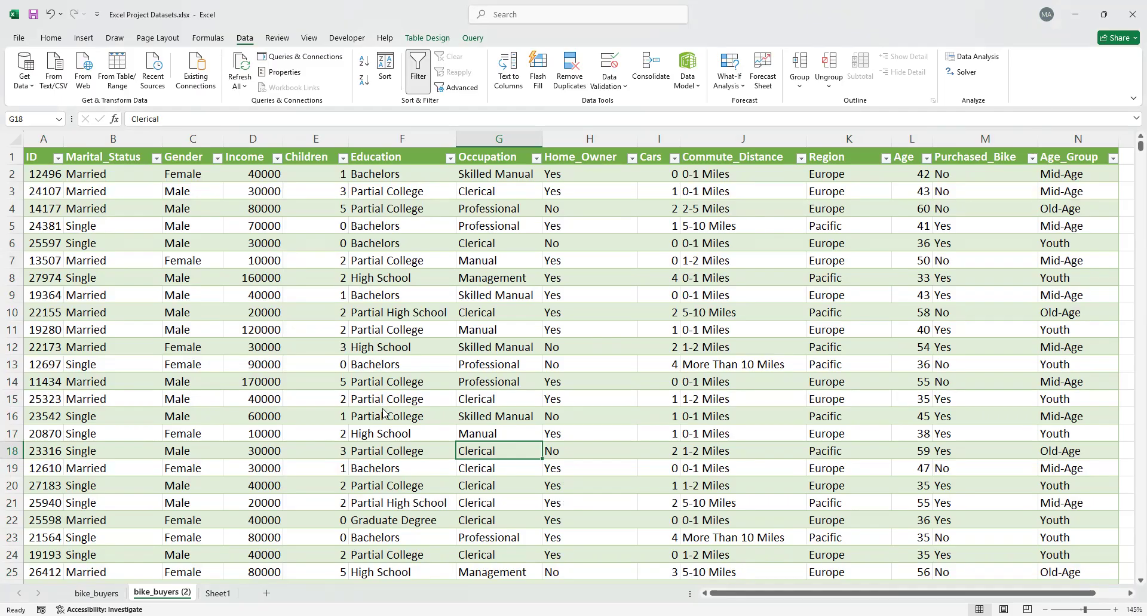
Rename the bike_buyers (2) sheet as cleaned
key("alt+Tab")
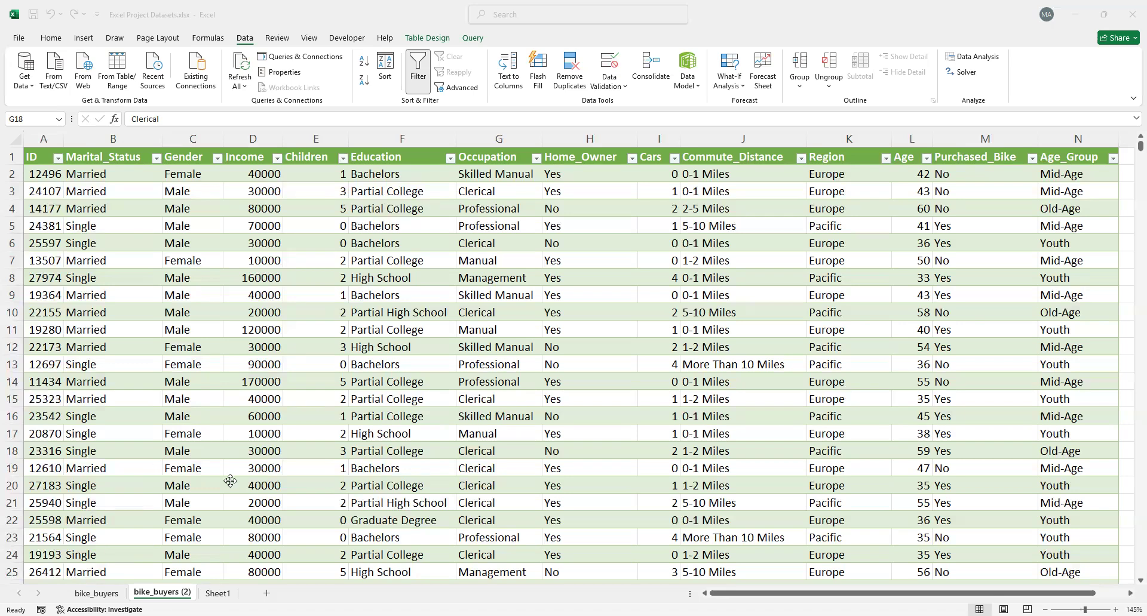
left_click(83, 592)
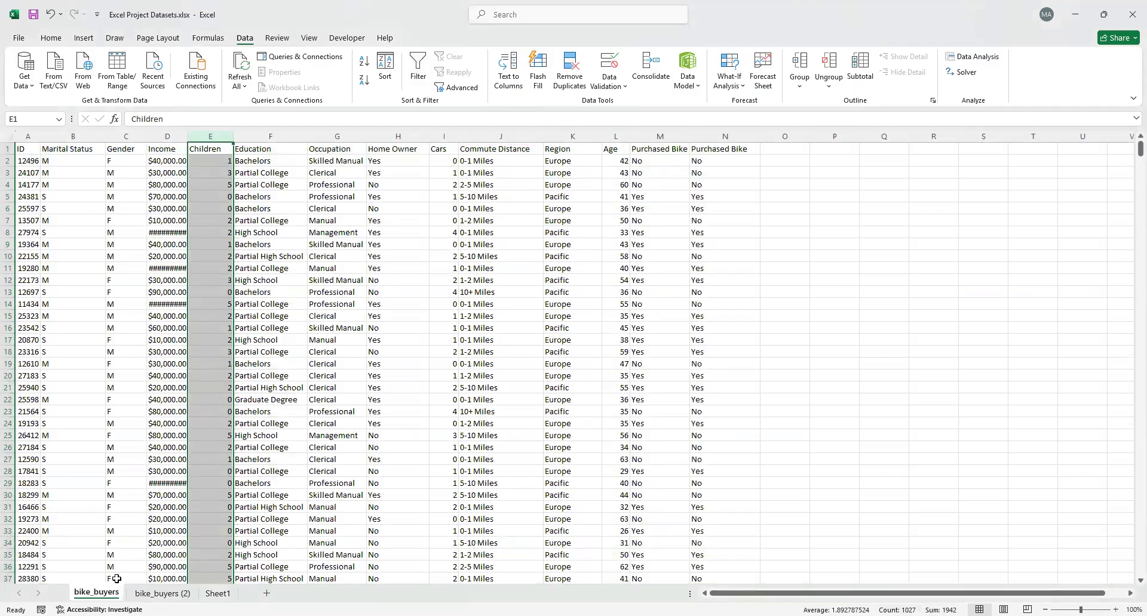
left_click(162, 593)
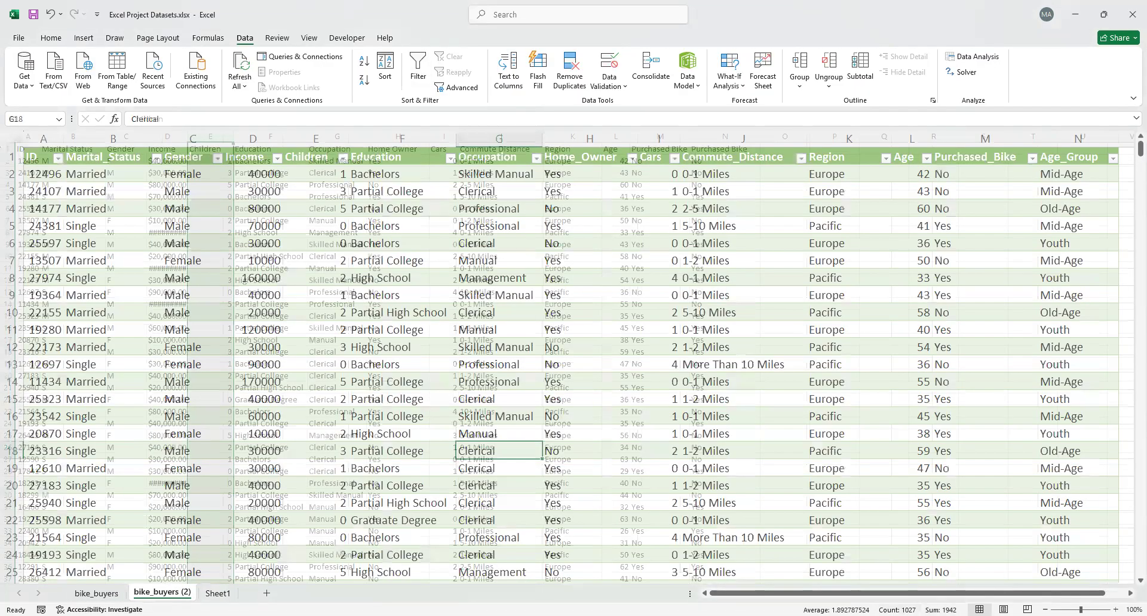
double_click(154, 593)
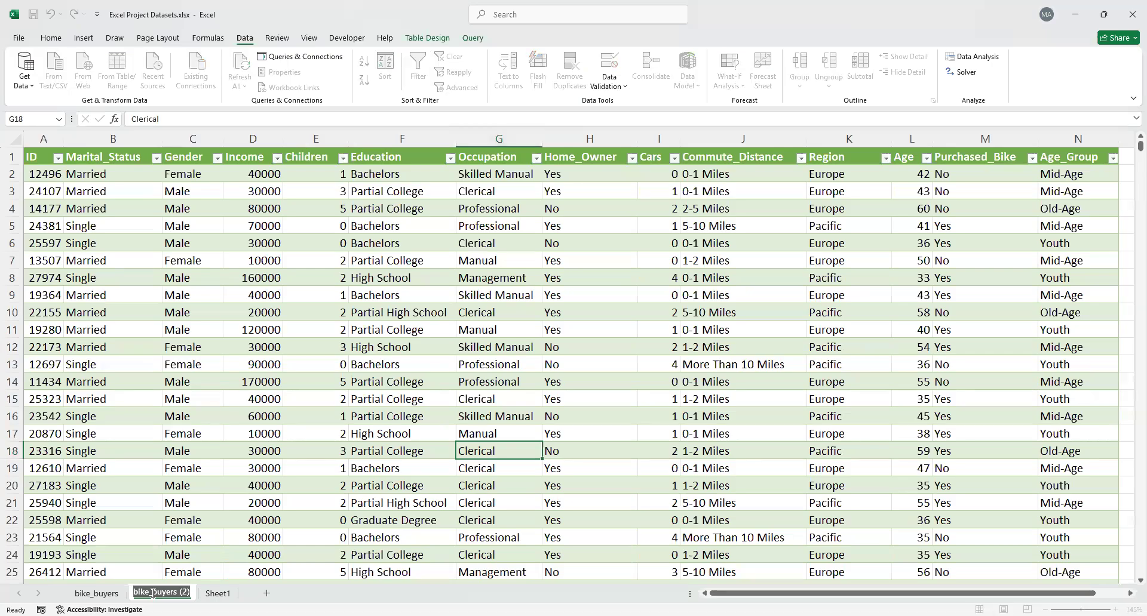
type("cleaned")
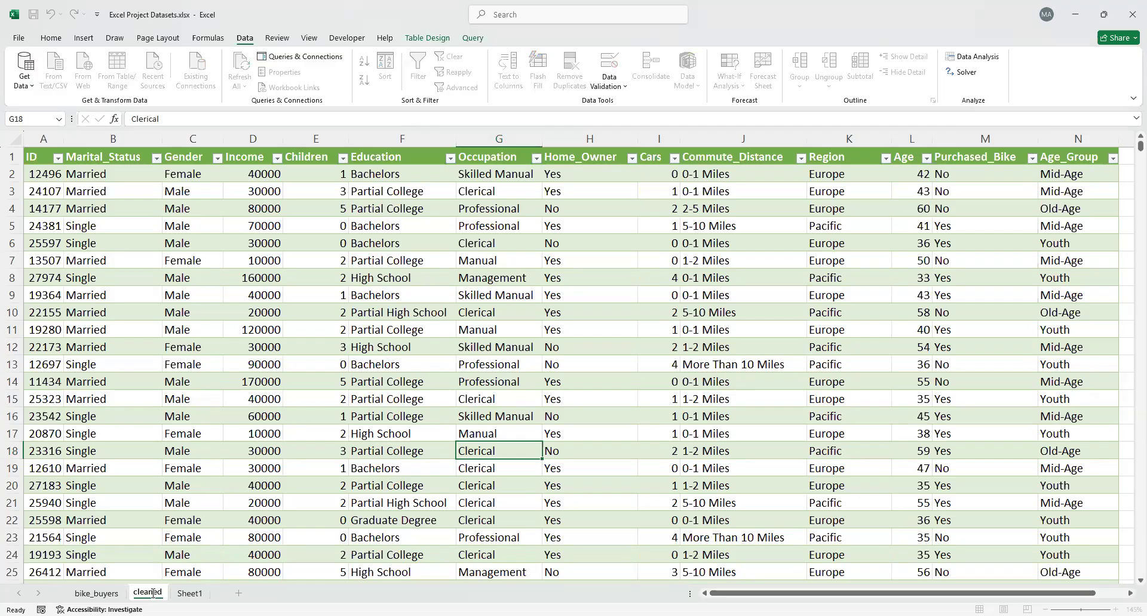
key("Return")
Colour the cleaned sheet's tab green and the bike_buyers sheet's tab dark red
left_click(190, 593)
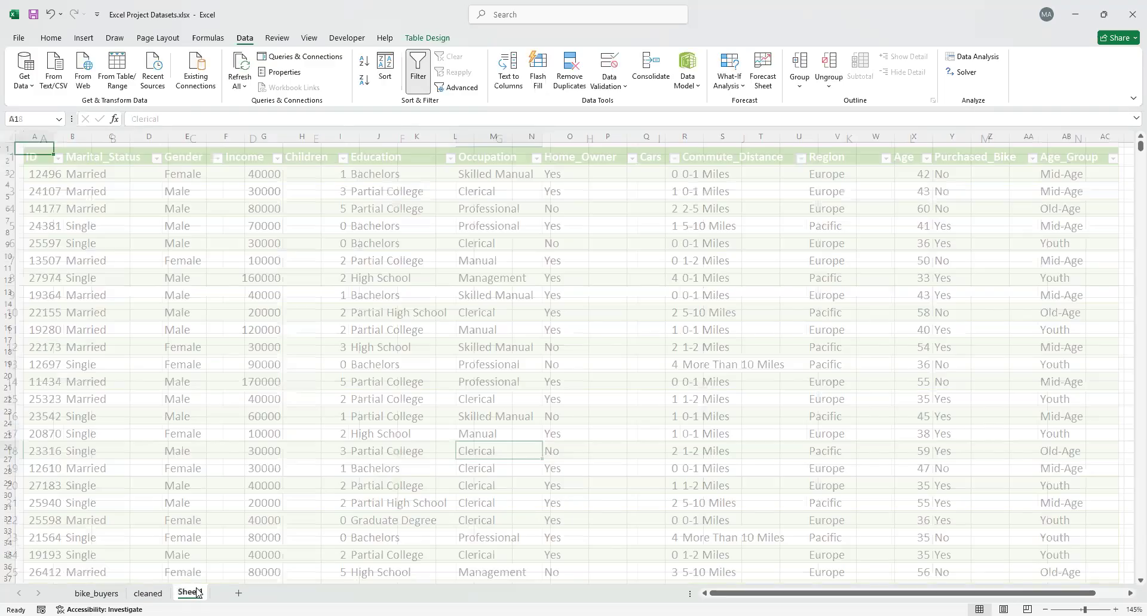
left_click(156, 594)
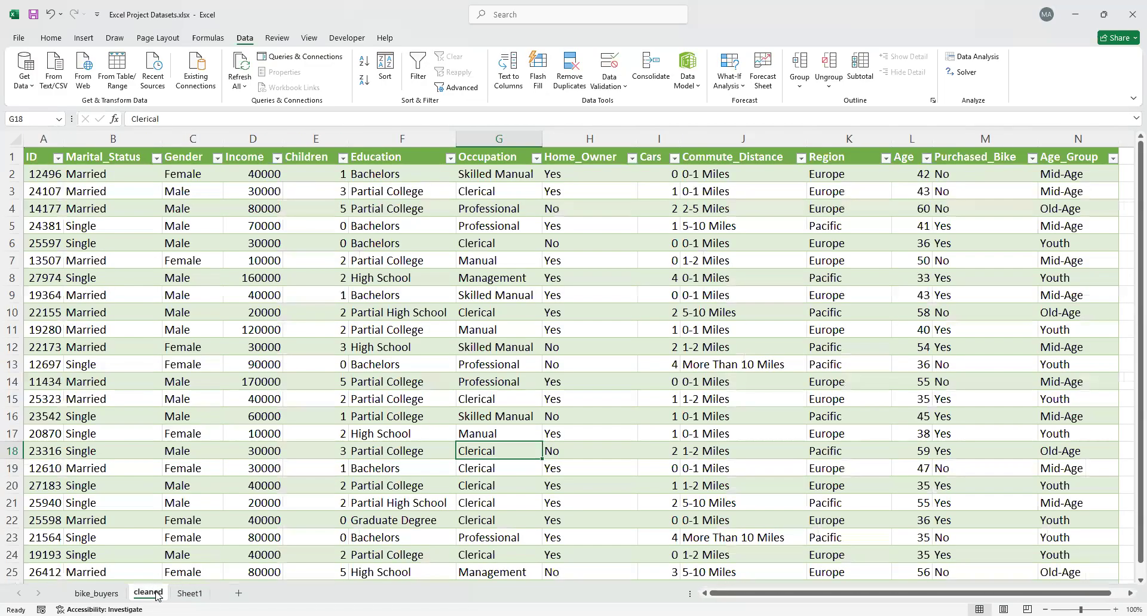
right_click(157, 595)
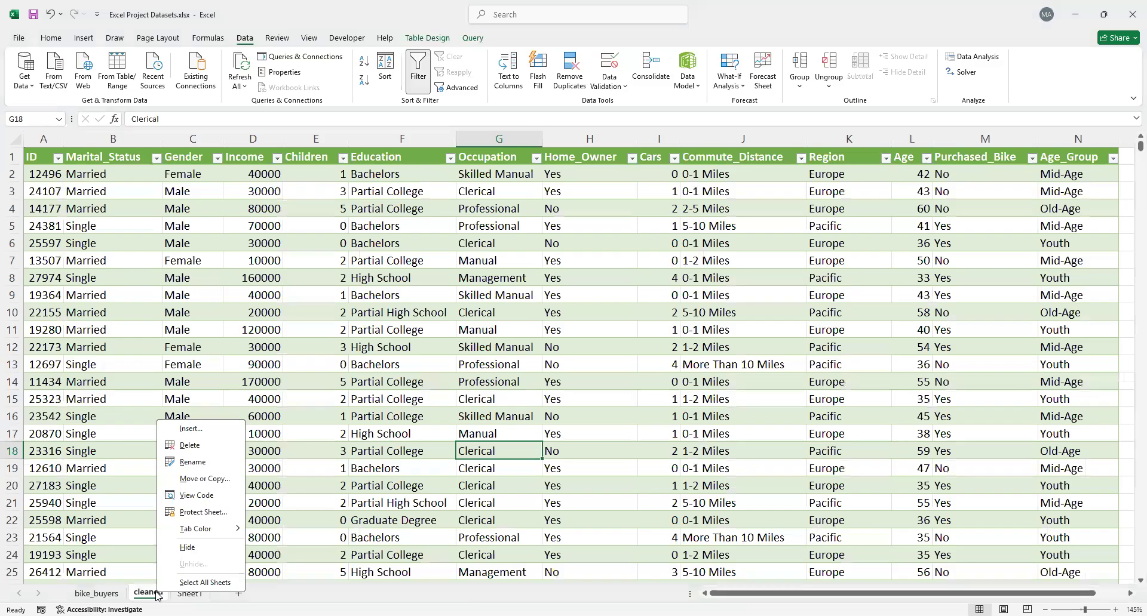
left_click(234, 529)
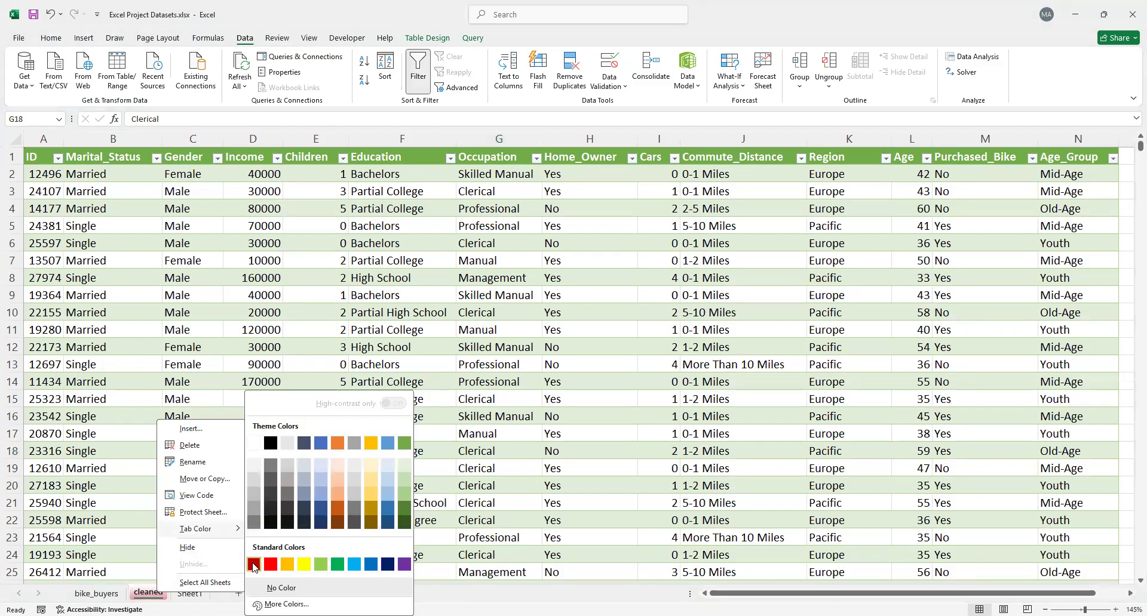
left_click(337, 566)
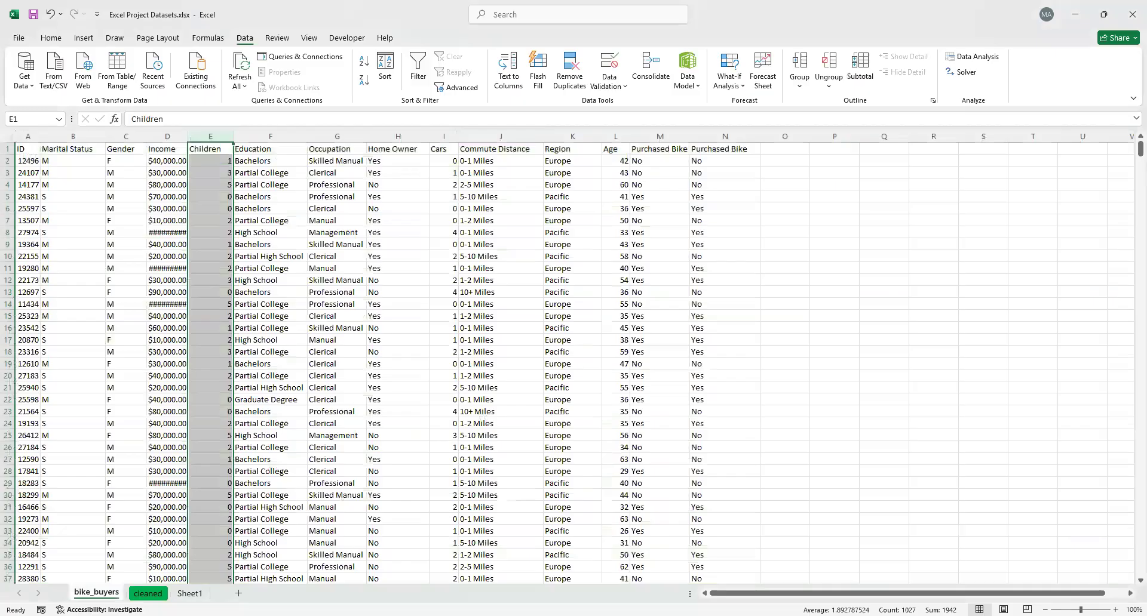
right_click(96, 592)
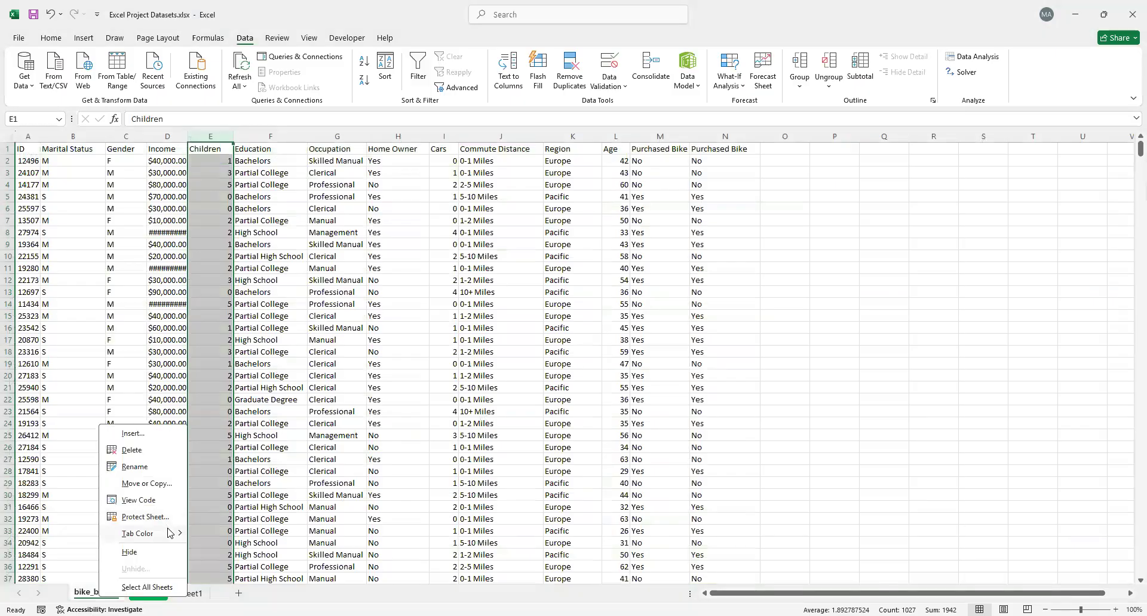
mouse_move(169, 533)
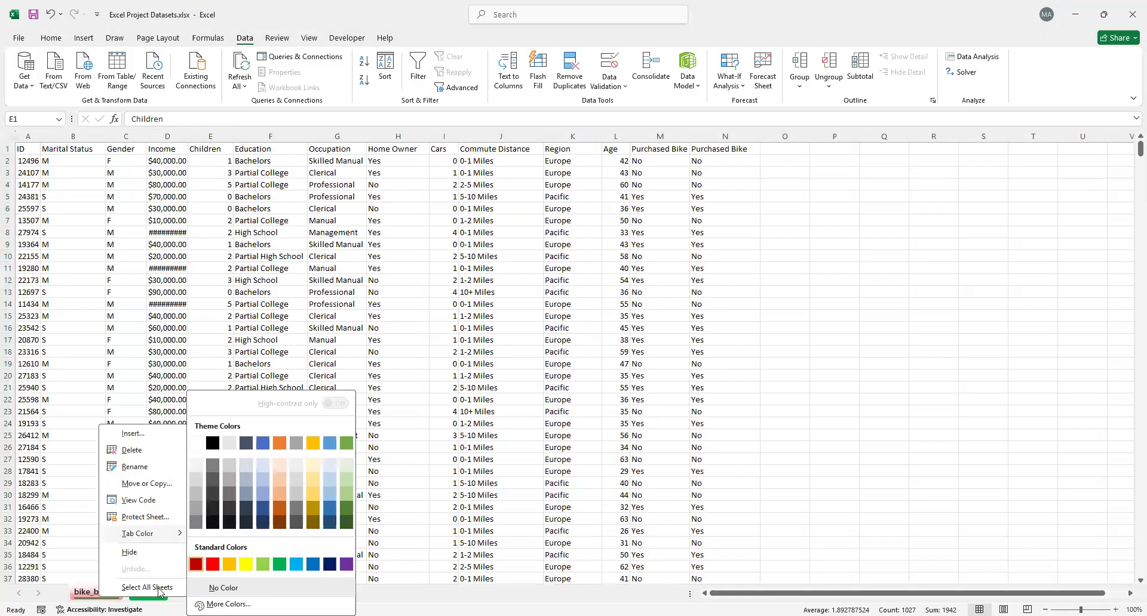
Rename Sheet1 as Analysis
left_click(181, 595)
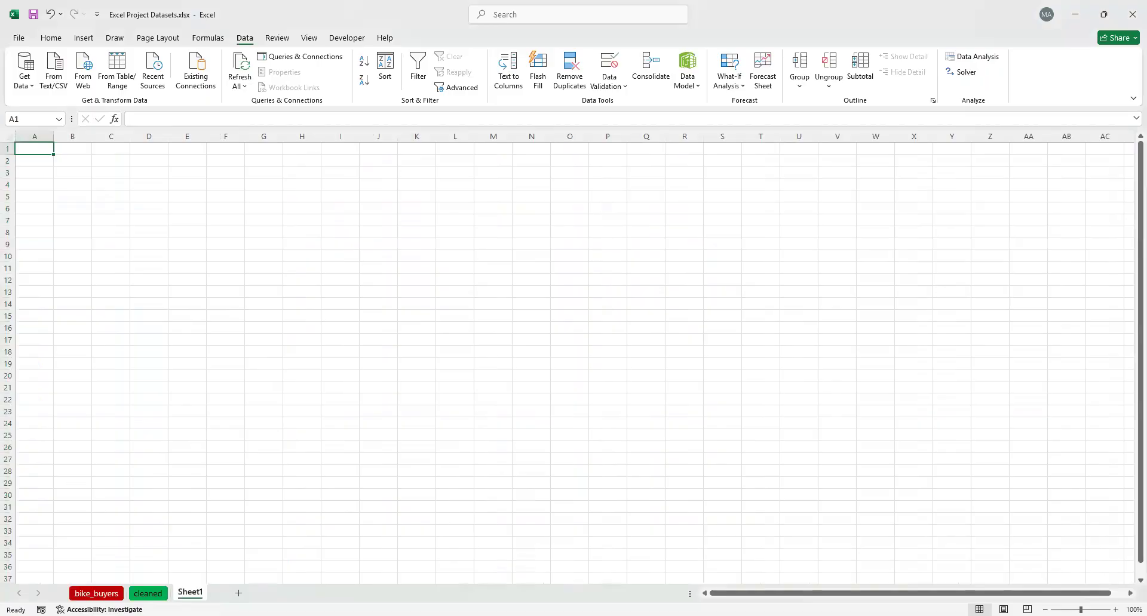
double_click(188, 593)
type("Analysis")
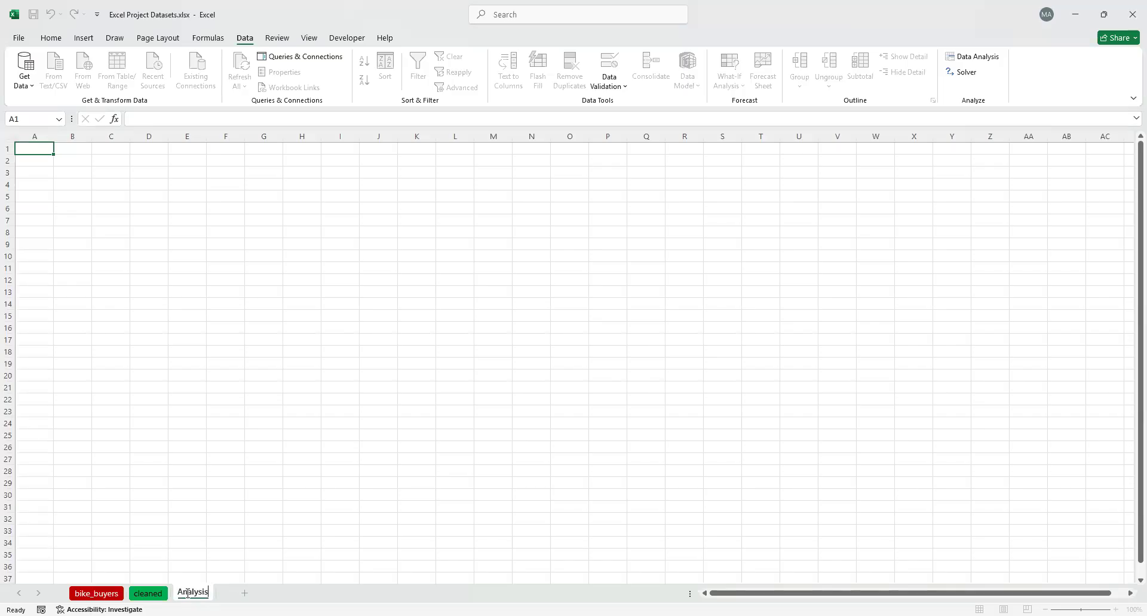
key("Return")
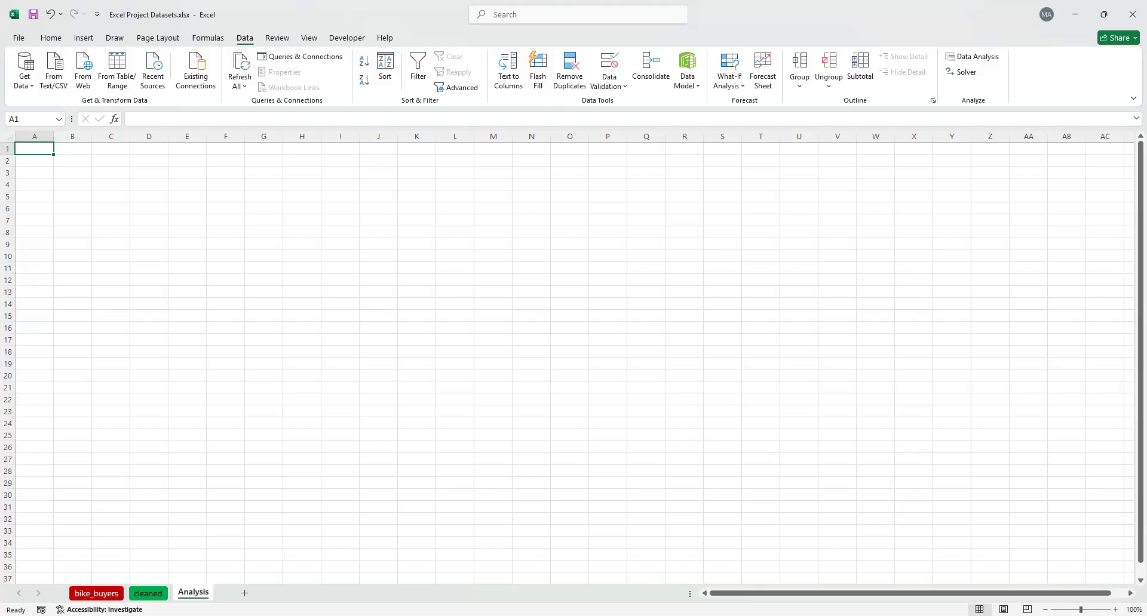
Auto-fit the width of the Income column on the bike_buyers sheet
left_click(148, 593)
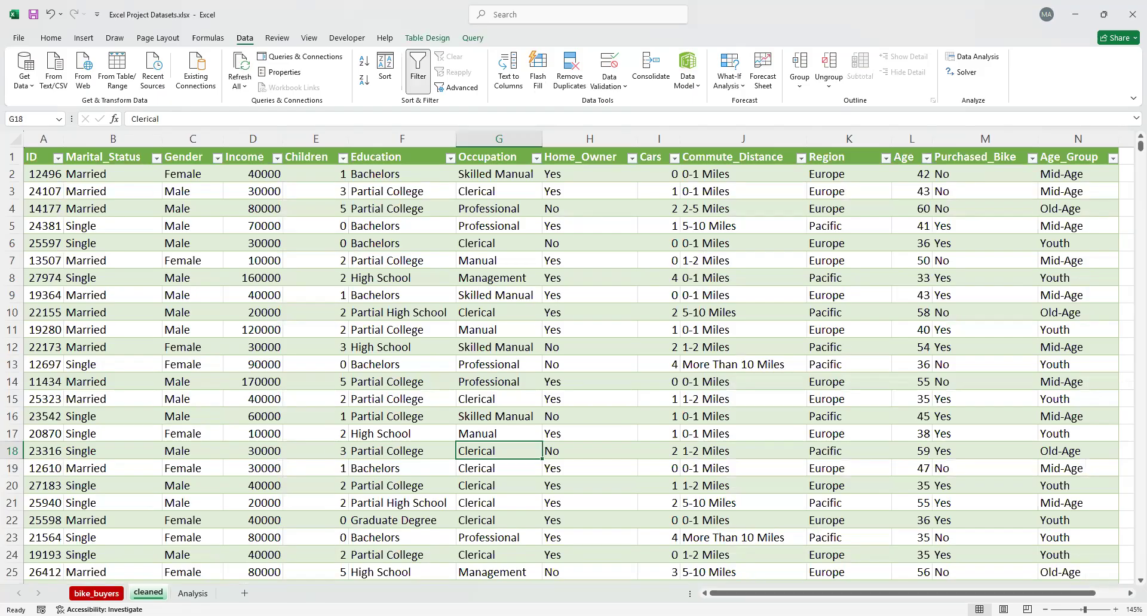
left_click(96, 593)
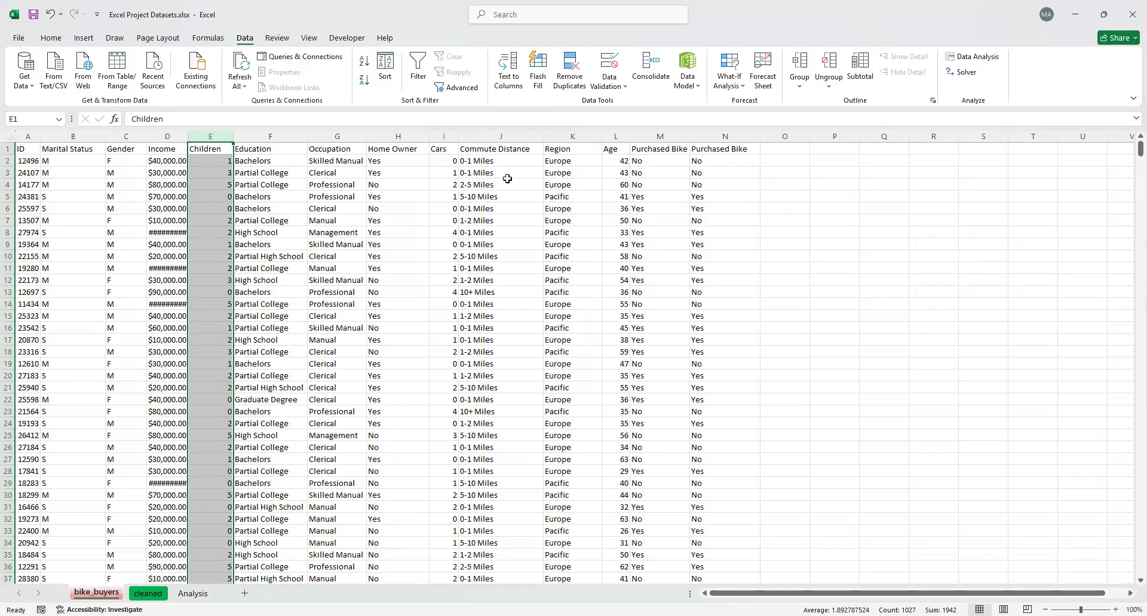
double_click(184, 140)
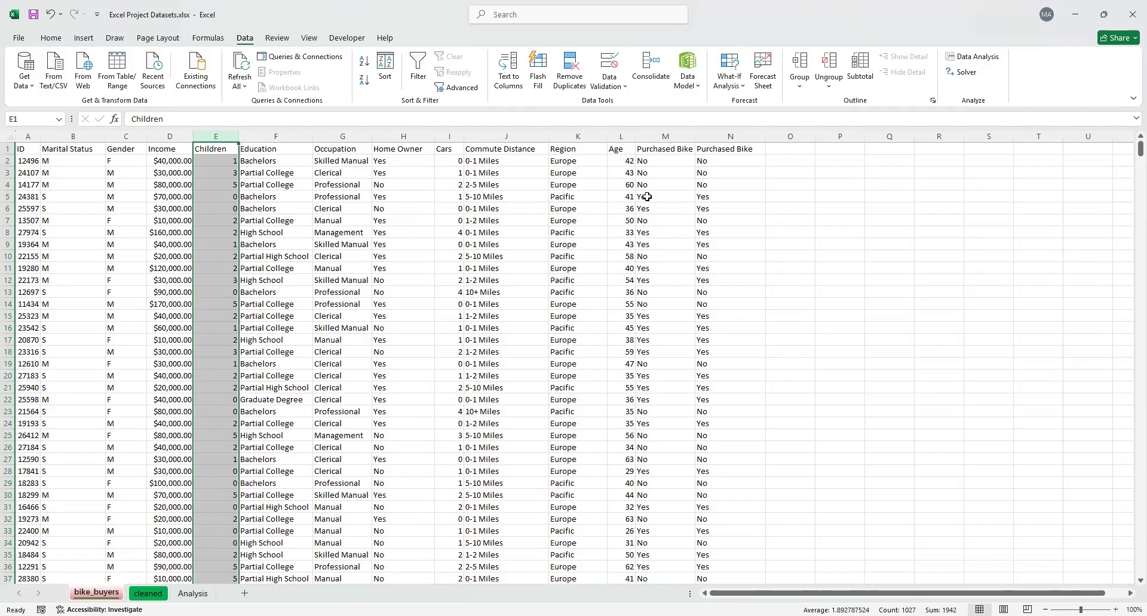
left_click(200, 595)
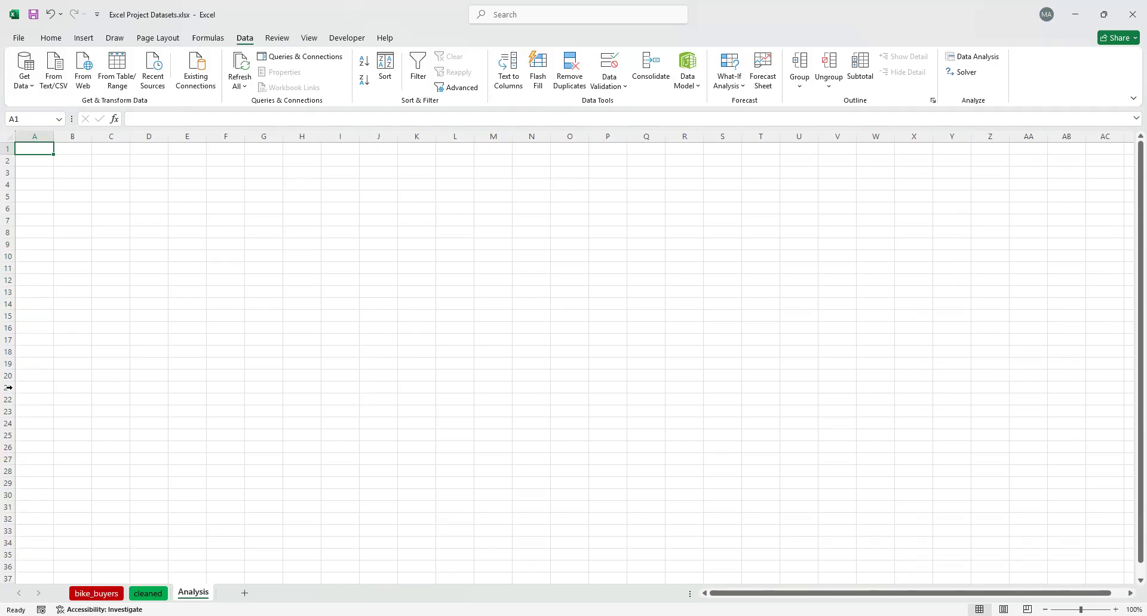
left_click(84, 38)
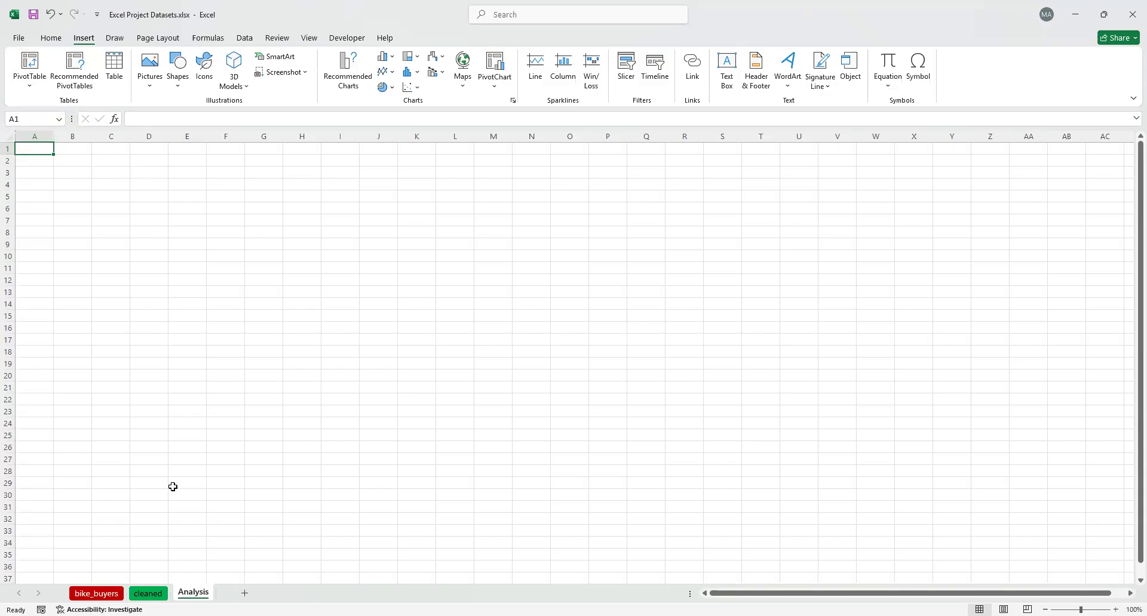
left_click(148, 593)
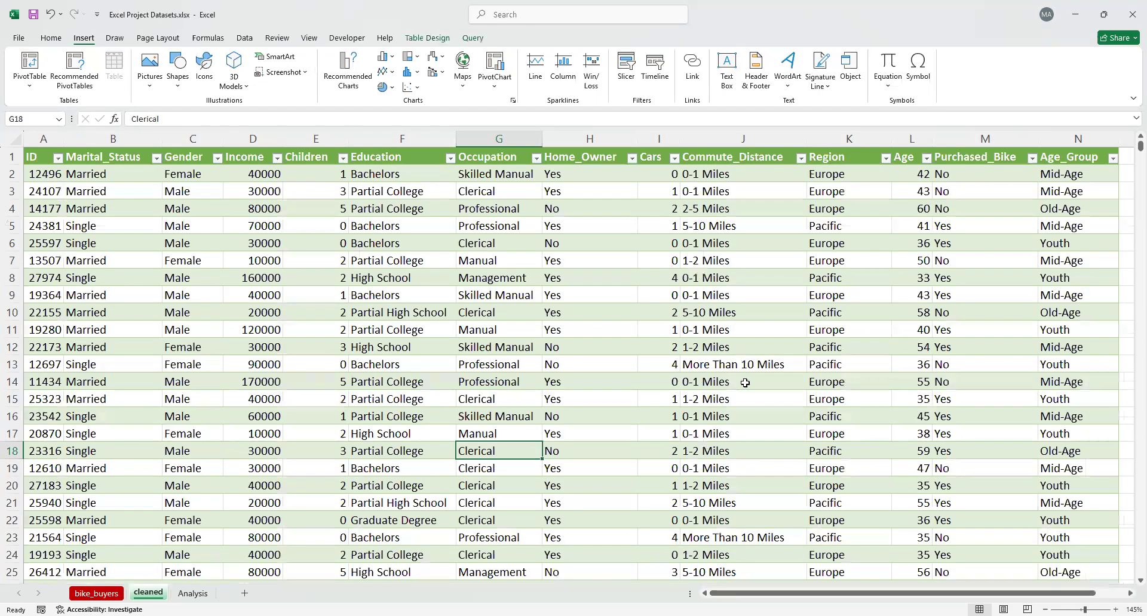
left_click(193, 592)
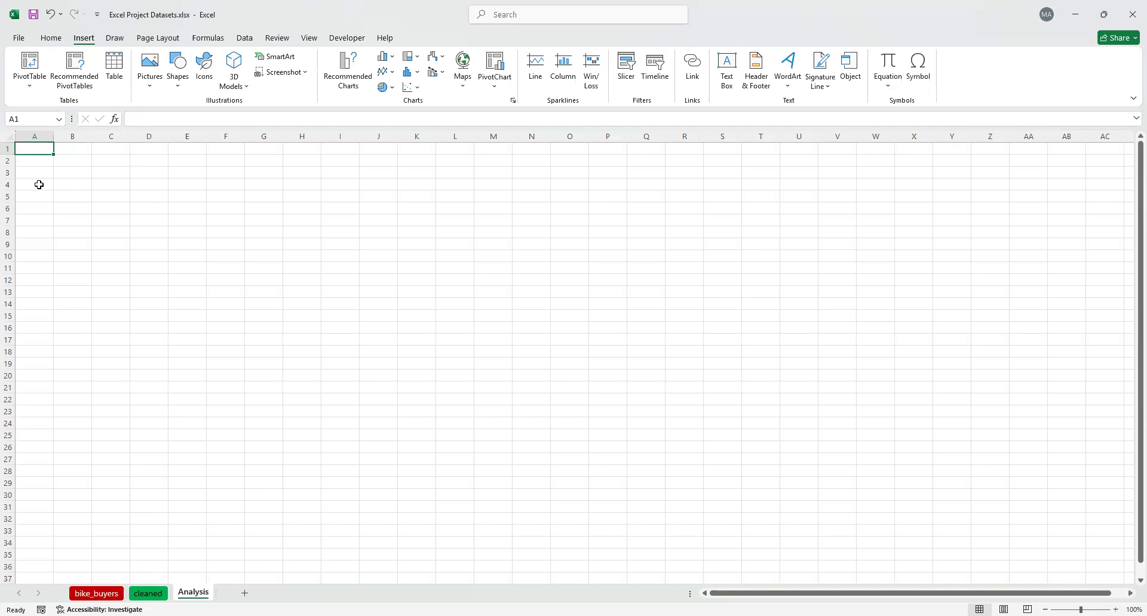
left_click(30, 72)
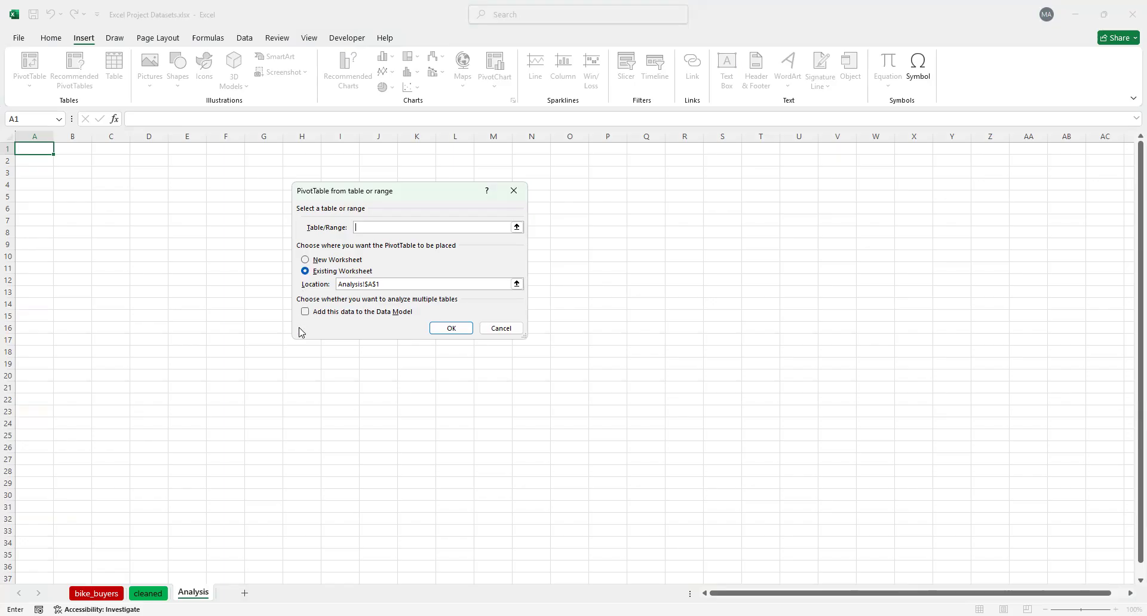
left_click(148, 594)
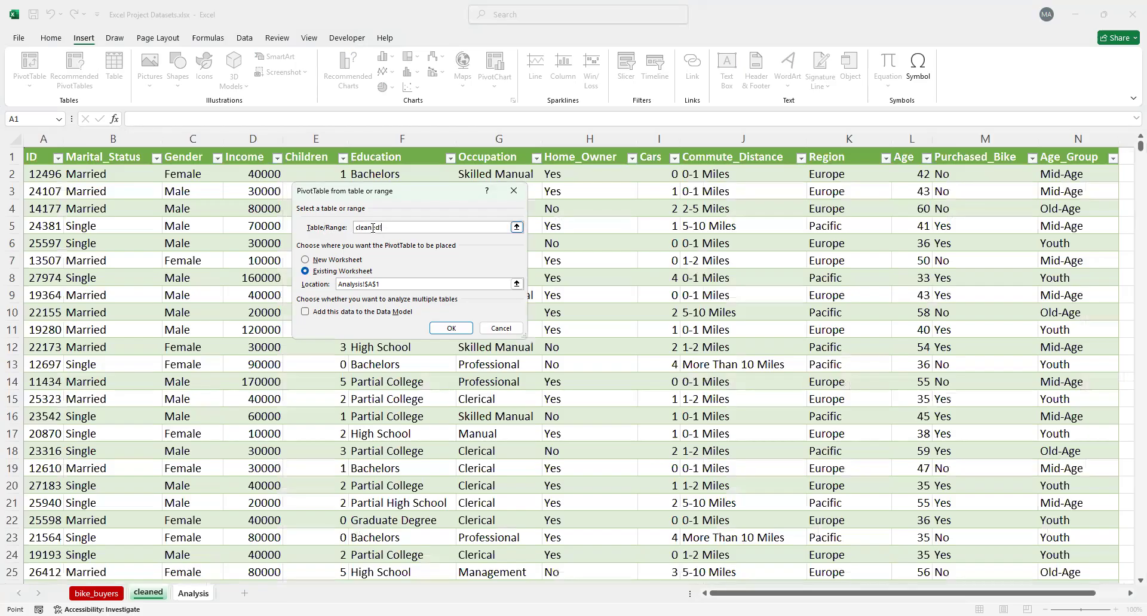
left_click(44, 174)
key("ctrl+shift+Right")
key("ctrl+shift+Down")
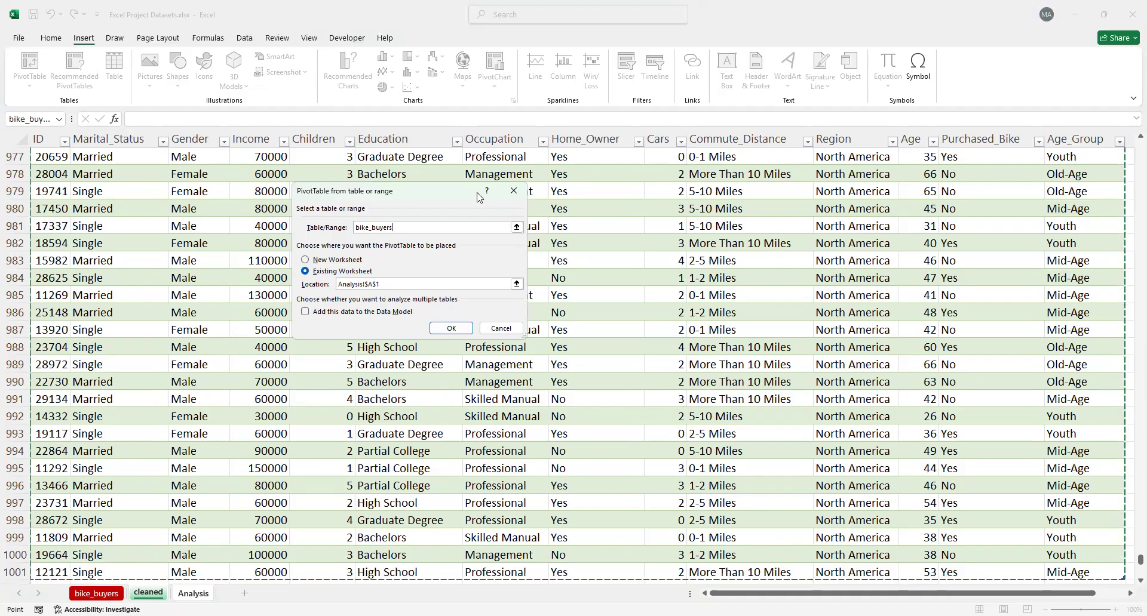
left_click(514, 190)
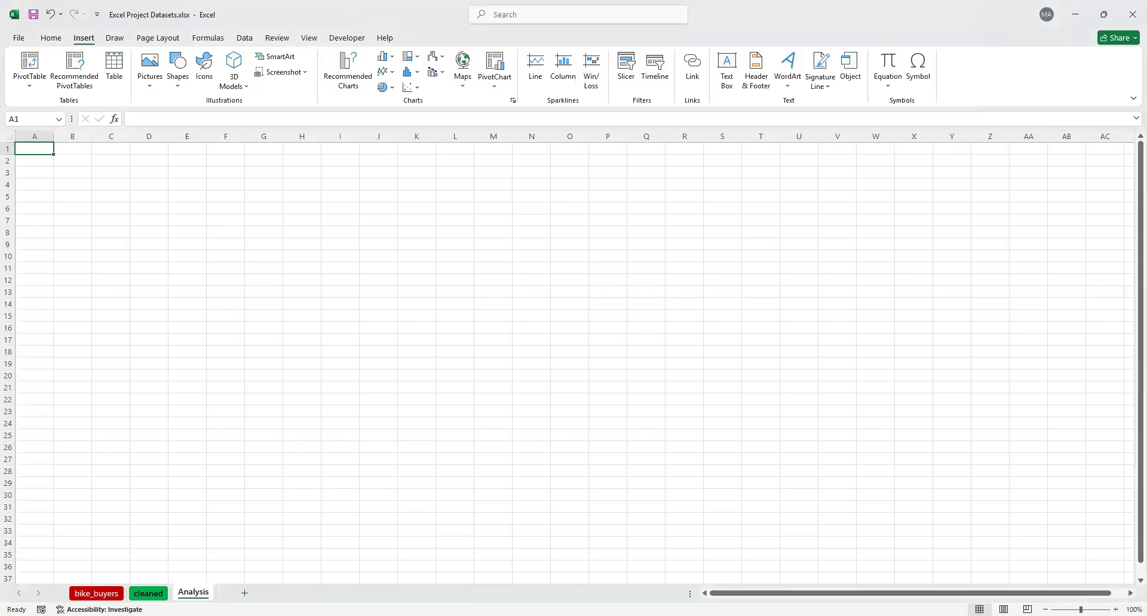
Rename the table on the cleaned sheet with the presenter's first name
left_click(148, 593)
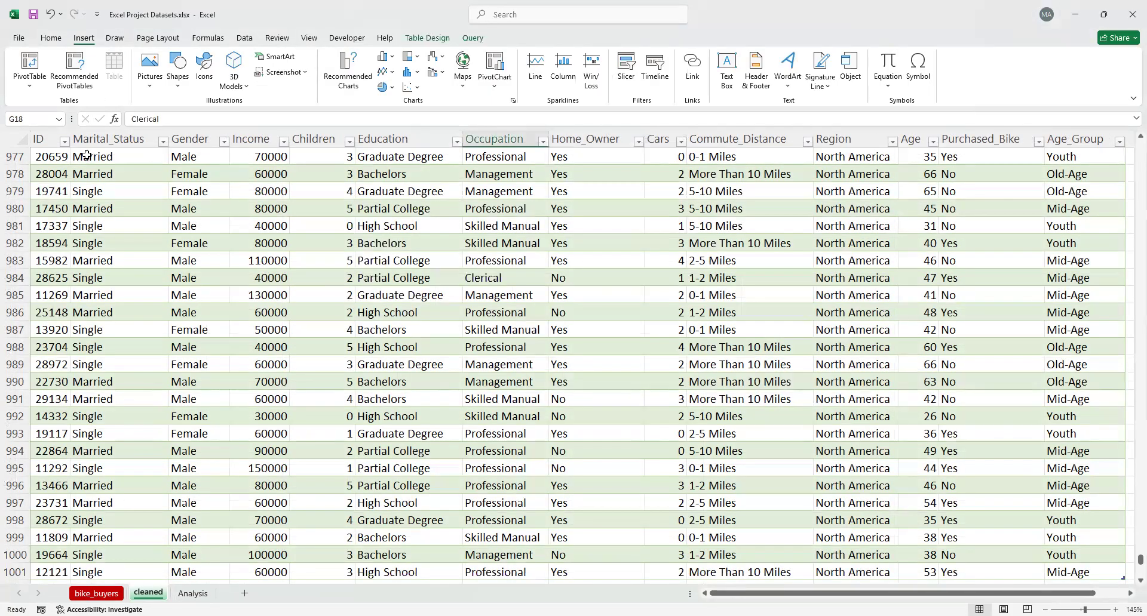
left_click(125, 220)
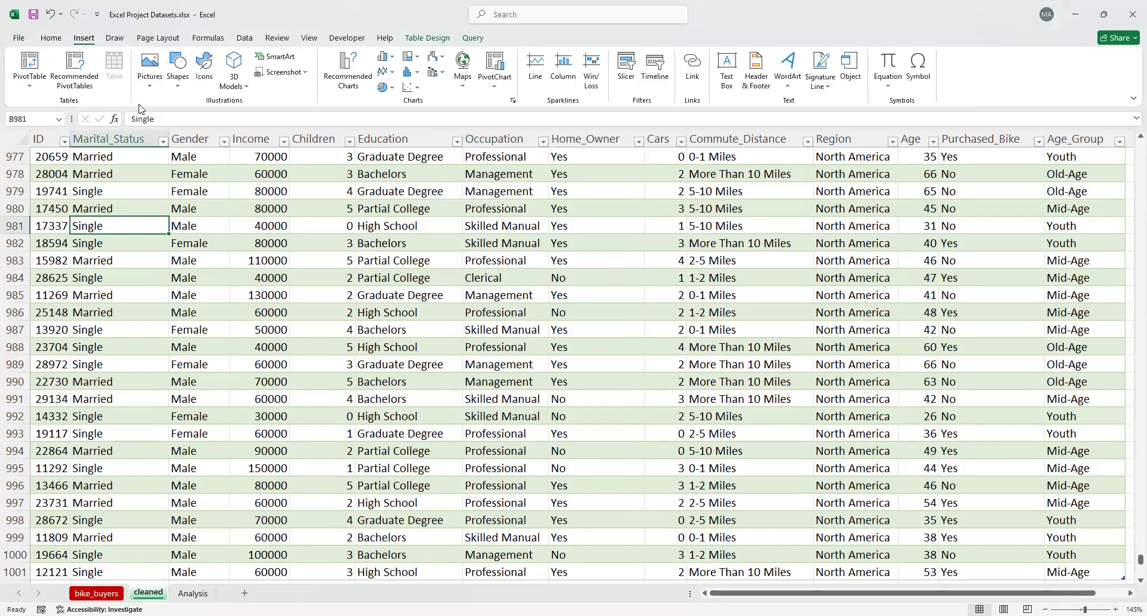
scroll(158, 209, "up", 4)
left_click(46, 128)
left_click(11, 141)
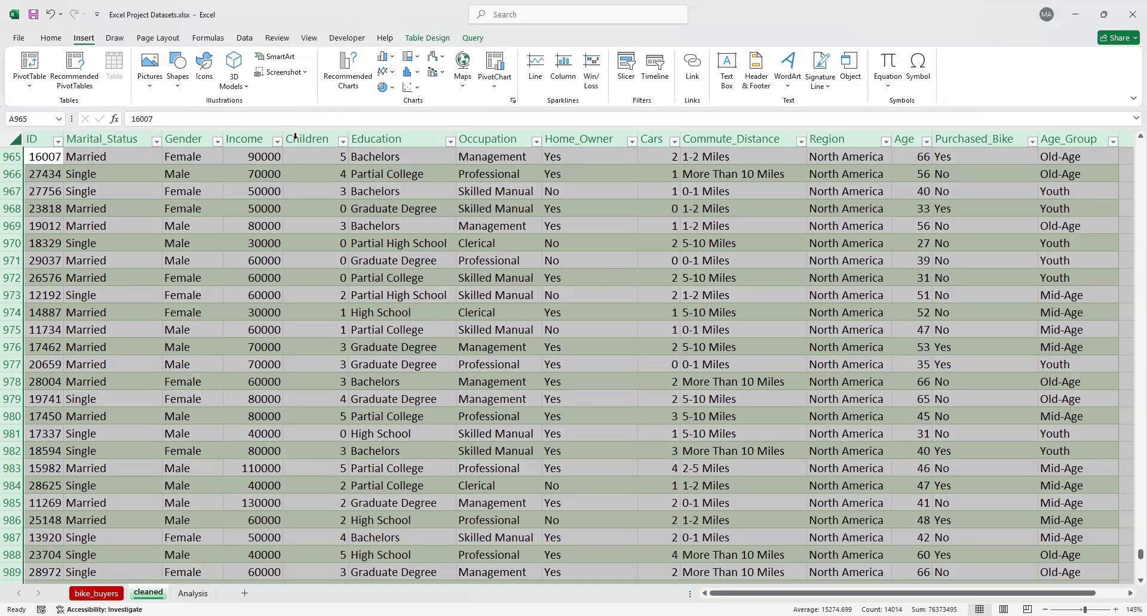
left_click(341, 227)
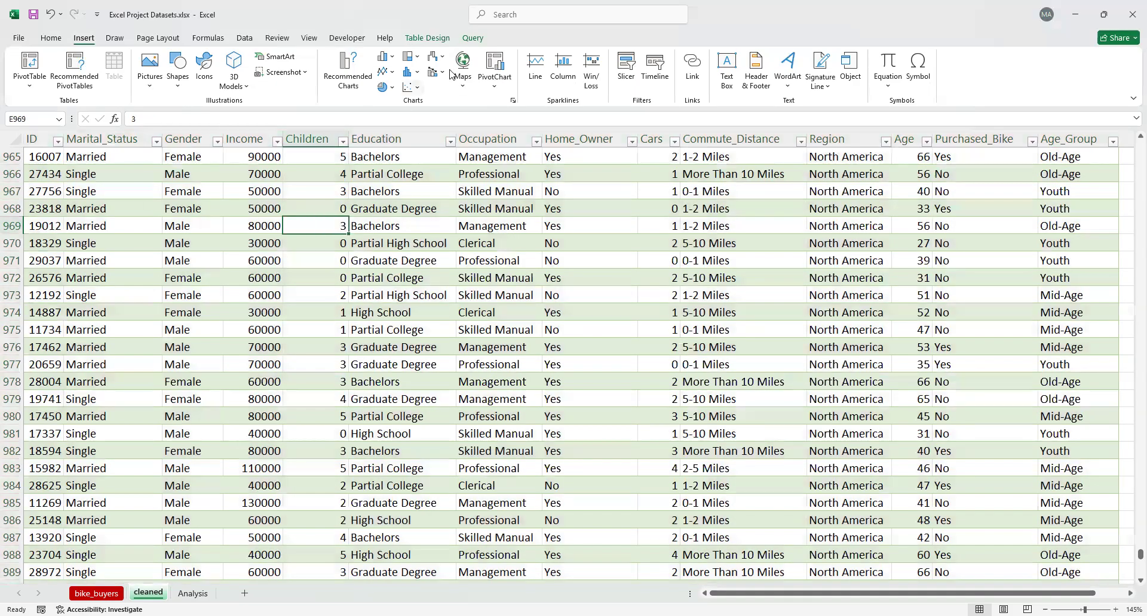
left_click(428, 42)
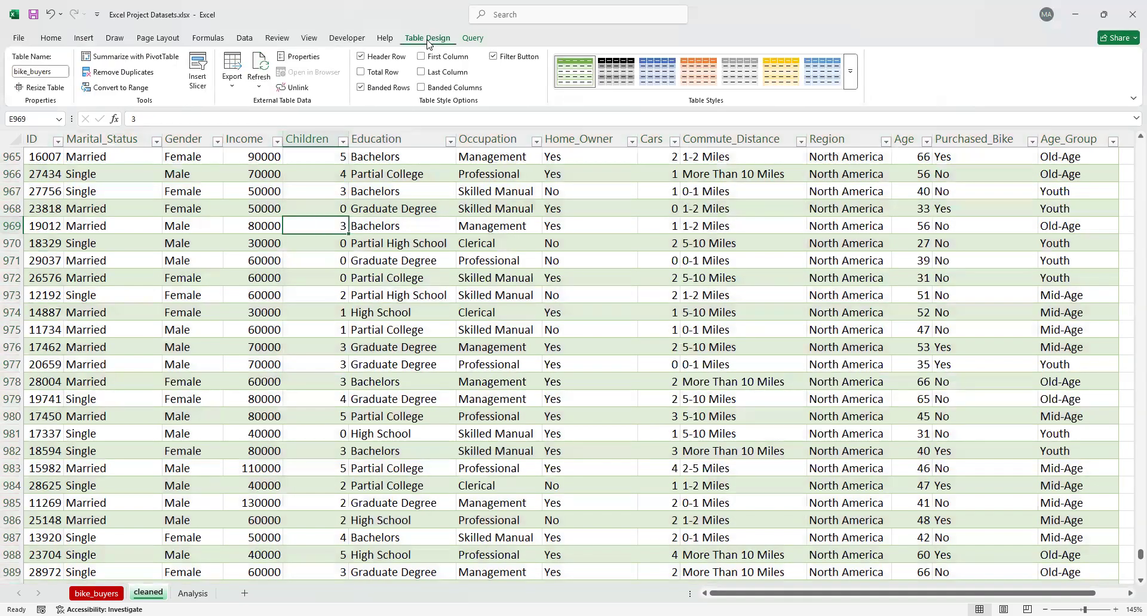
left_click(54, 72)
left_click(455, 512)
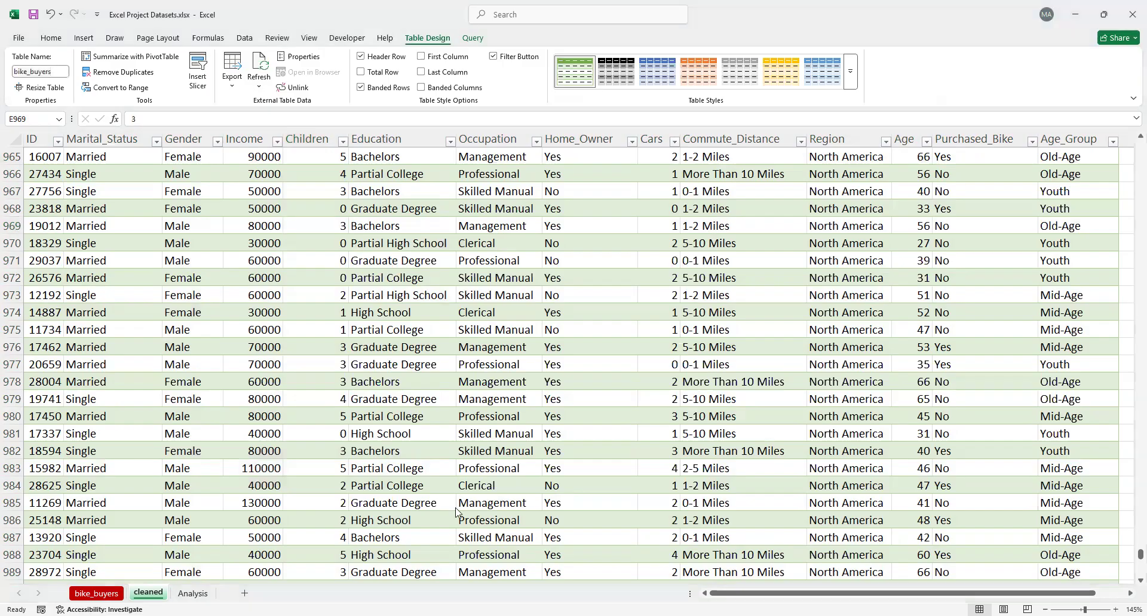
left_click(52, 68)
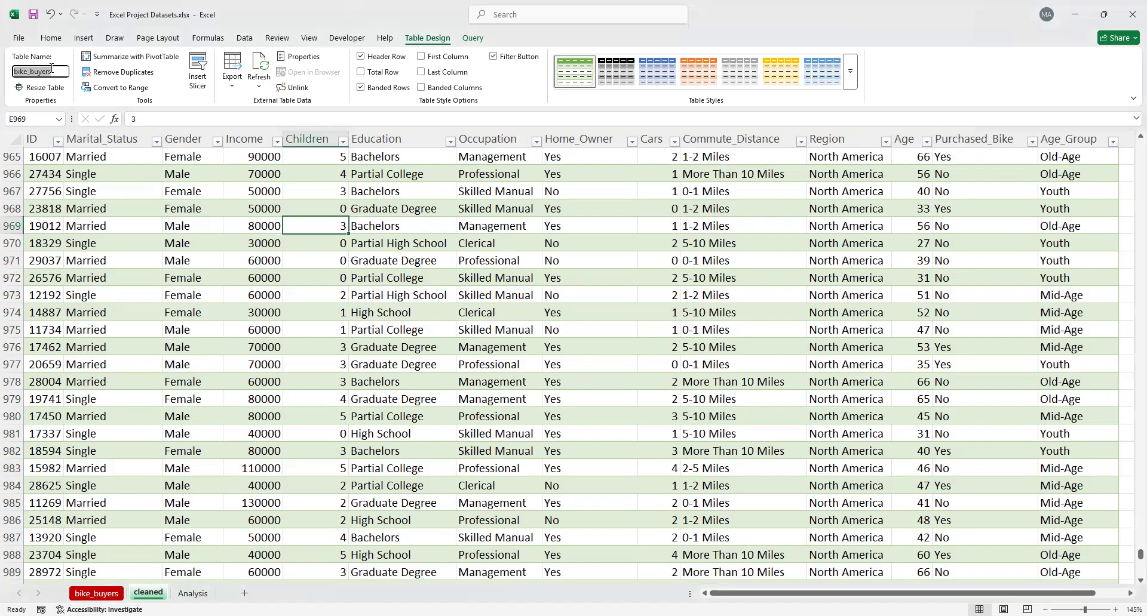
type("Abdulsalam")
key("Return")
Insert a PivotTable at cell A1 of the Analysis sheet, using the whole table on the cleaned sheet as its source
key("ctrl+Page_Down")
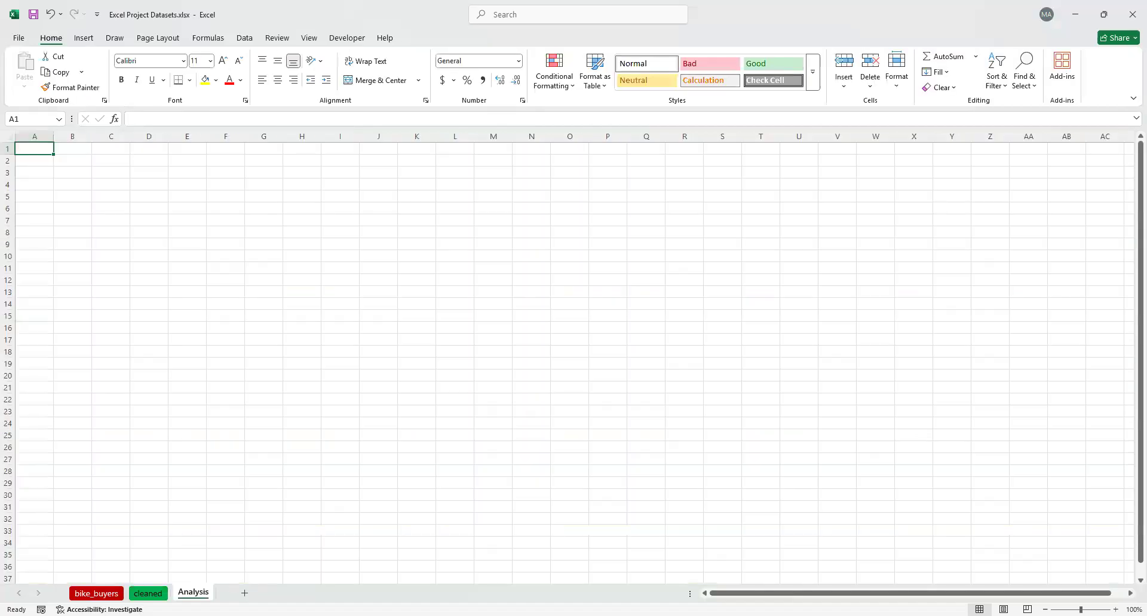
left_click(86, 39)
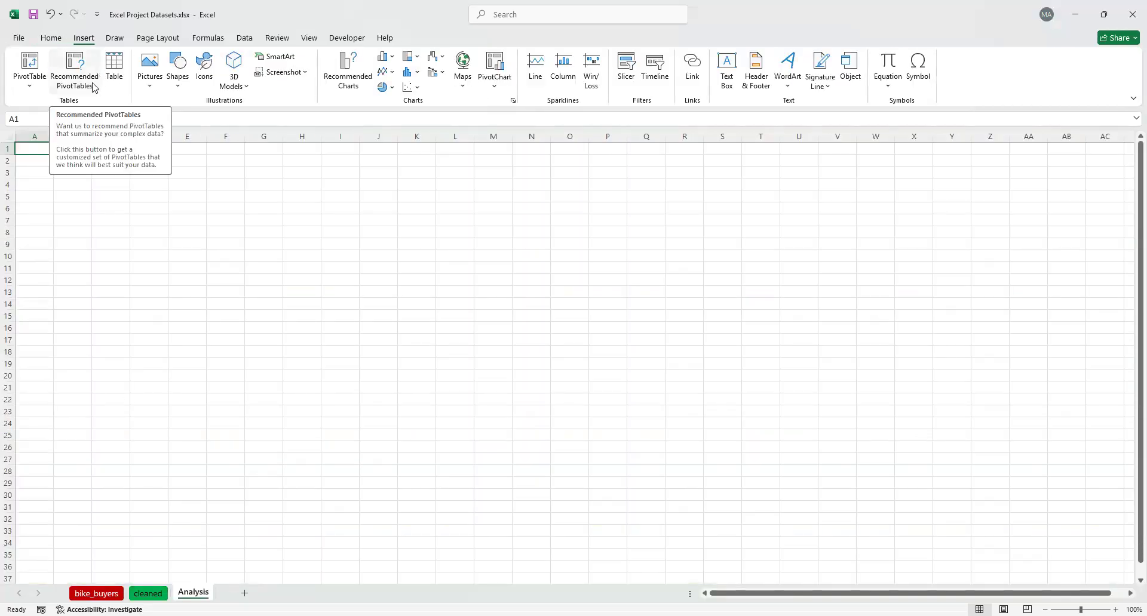
left_click(30, 70)
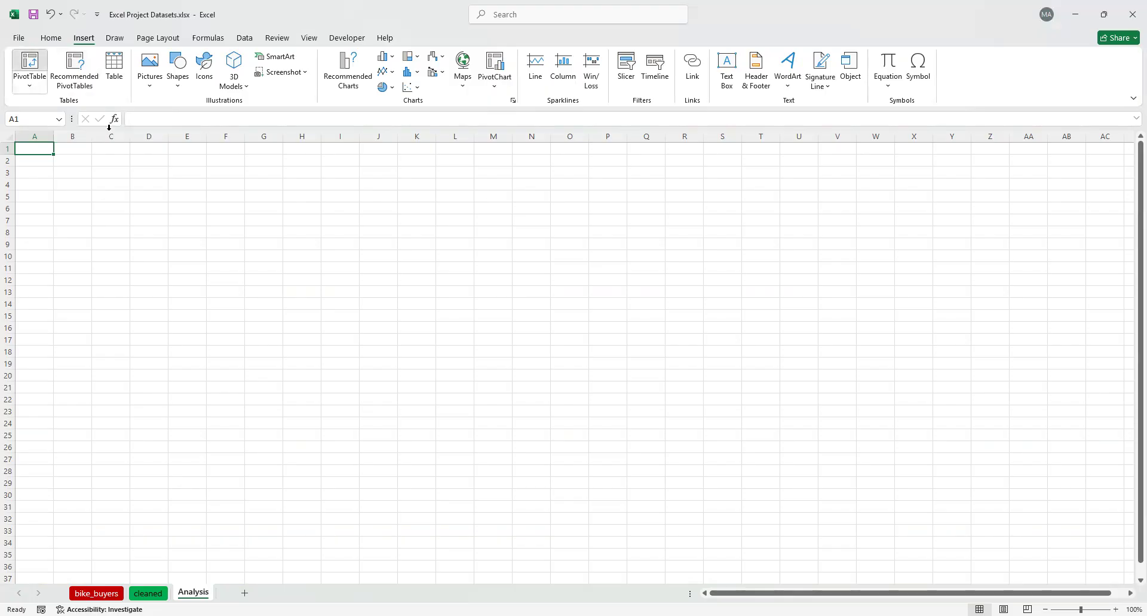
left_click(149, 594)
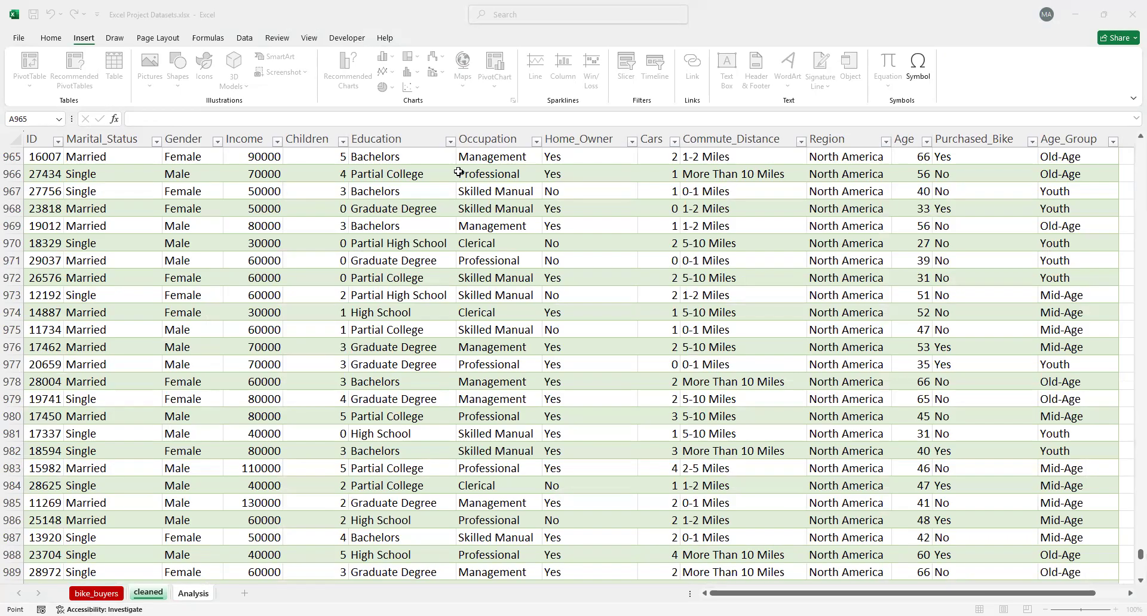
left_click(42, 158)
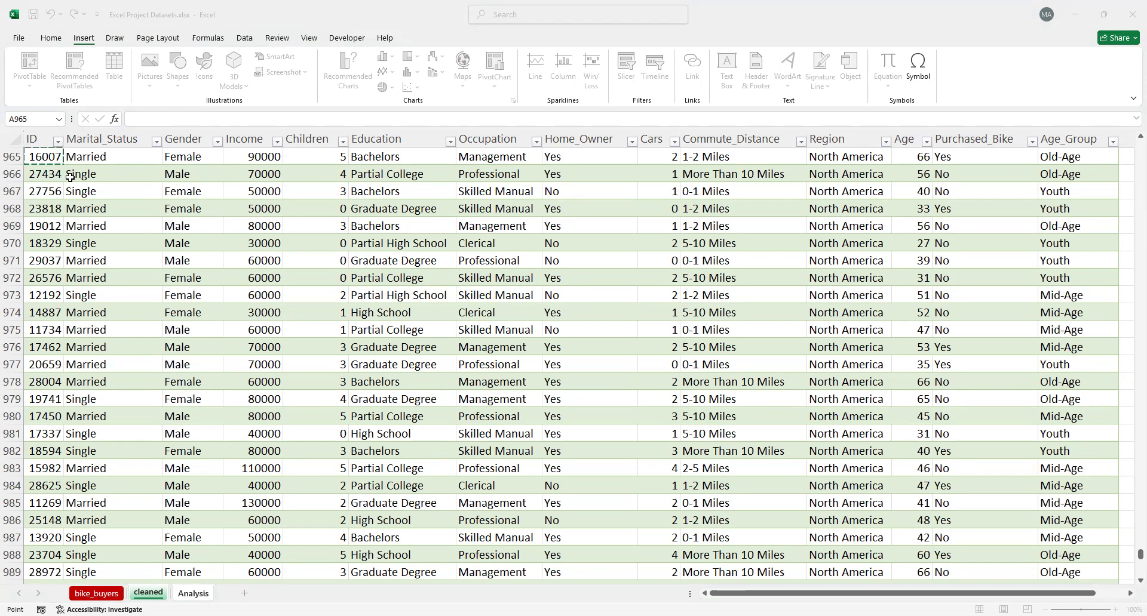
key("ctrl+a")
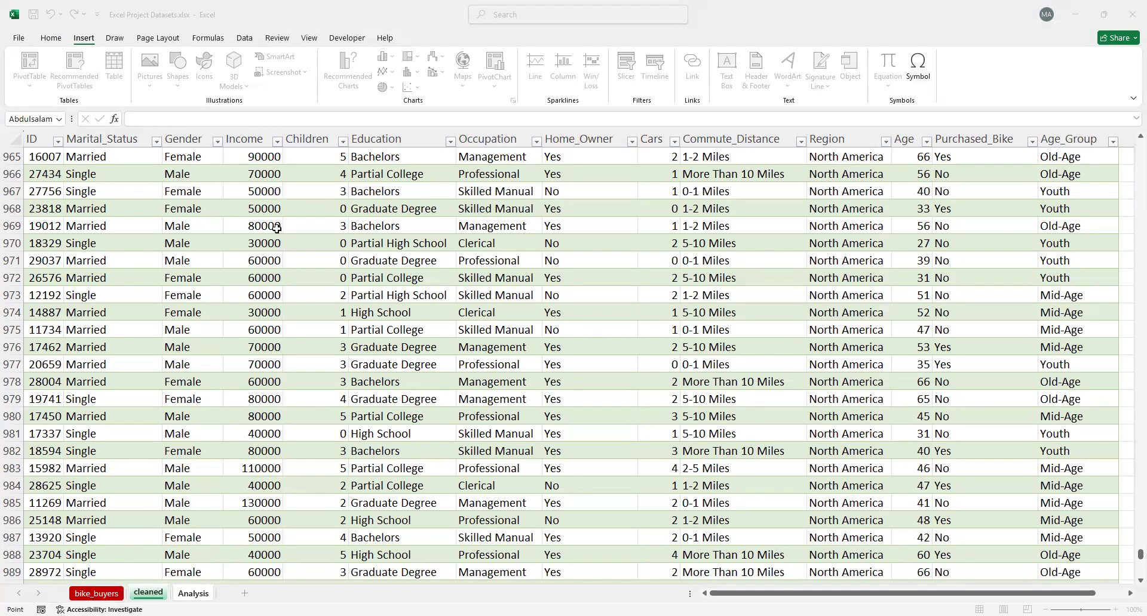
left_click(443, 323)
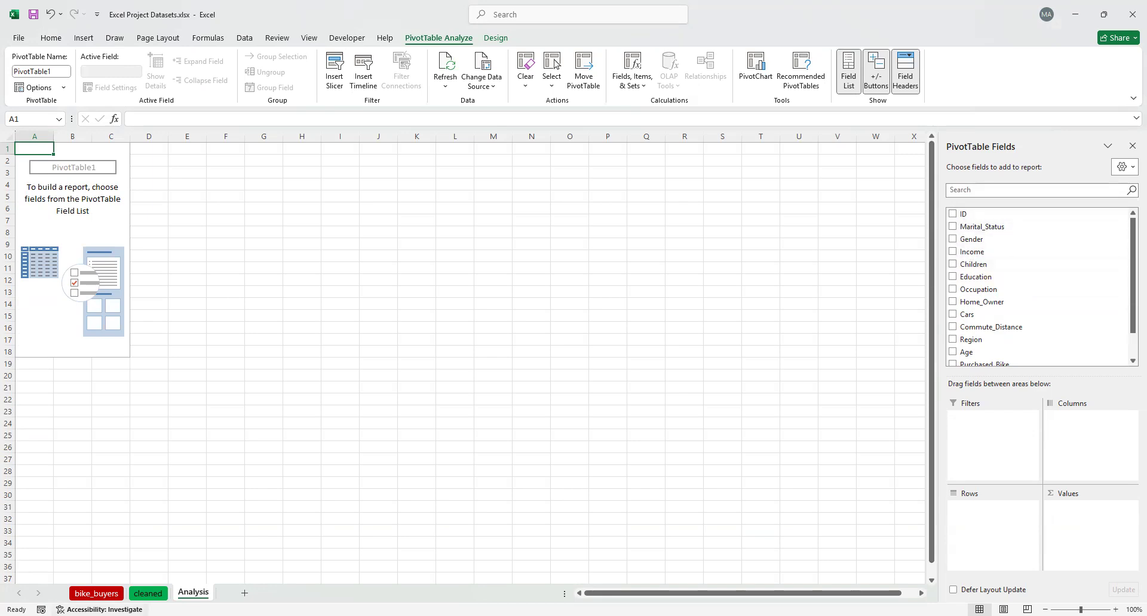
Compare the PivotTable's available fields with the column headers of the table on the cleaned sheet
left_click(148, 593)
scroll(191, 248, "up", 5)
scroll(190, 239, "up", 20)
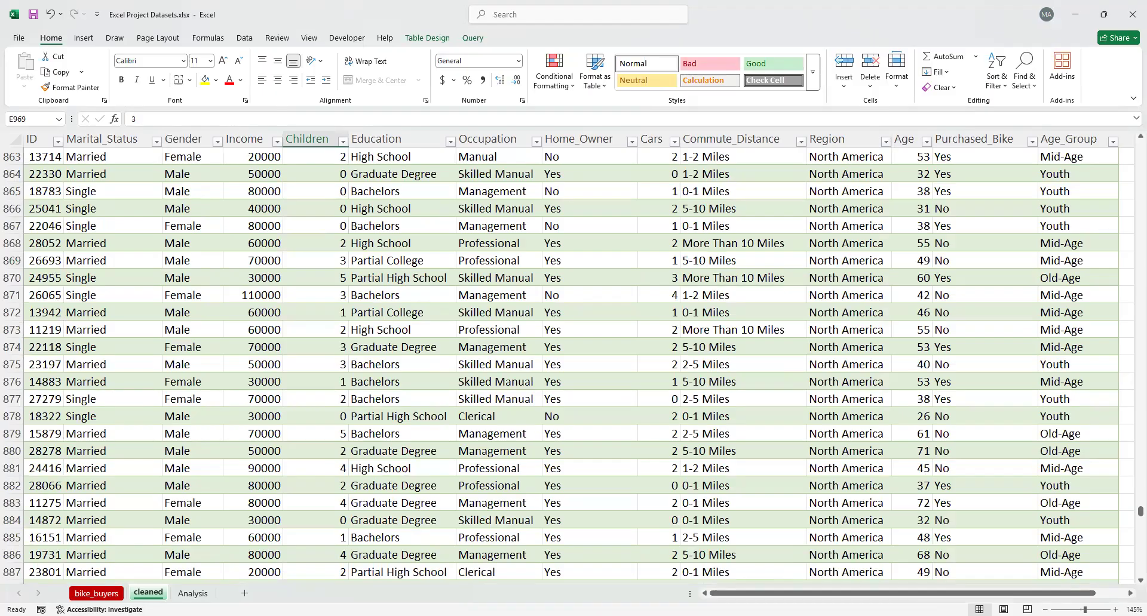
left_click(193, 593)
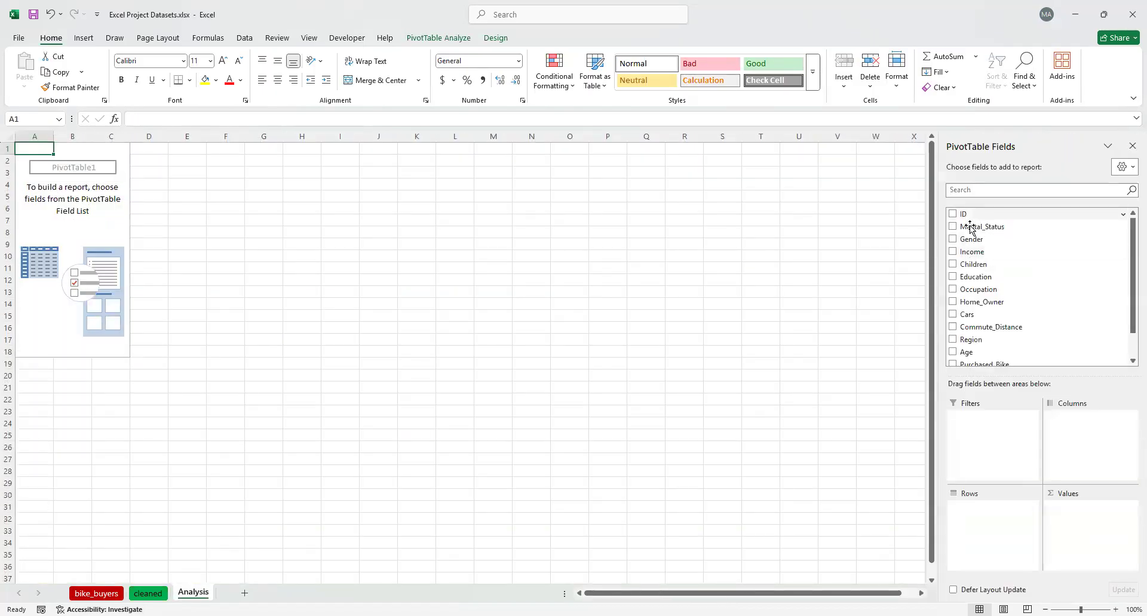
scroll(969, 347, "down", 1)
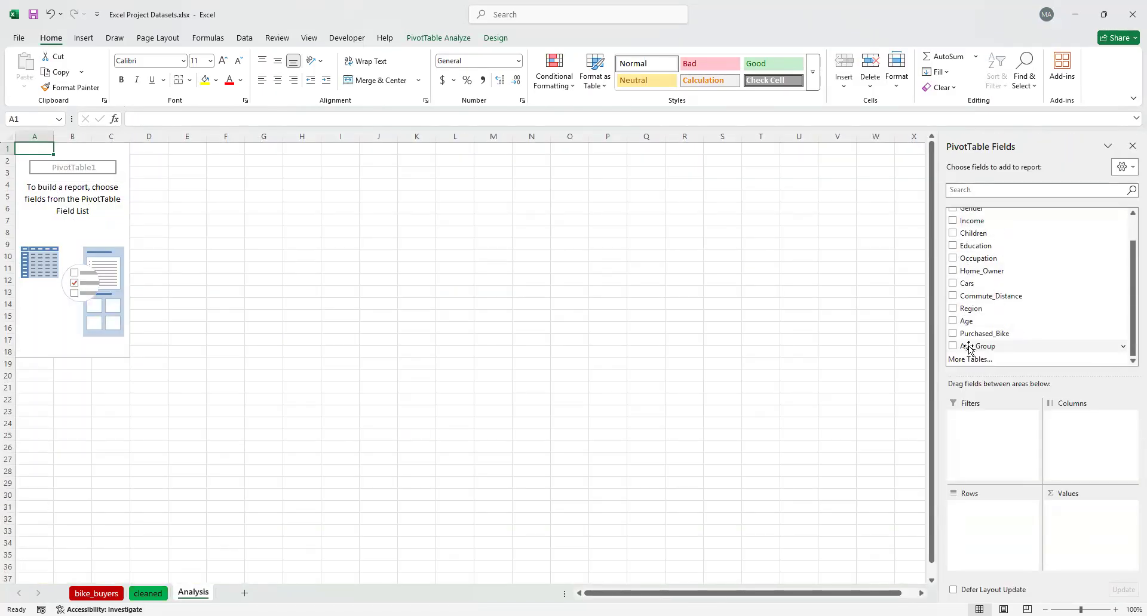
scroll(969, 346, "up", 1)
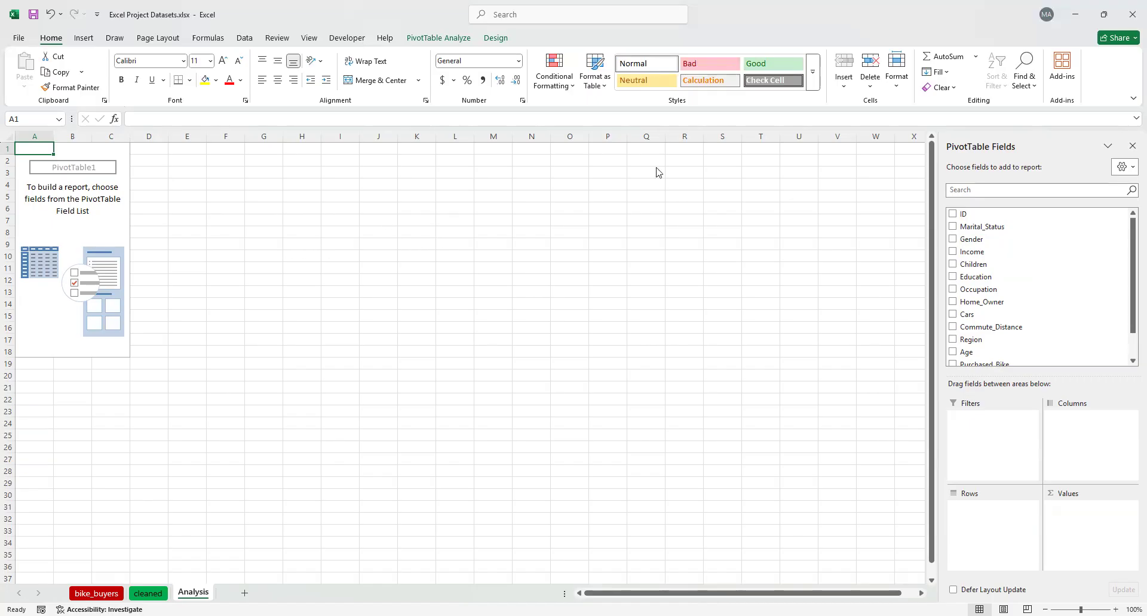
key("alt+Tab")
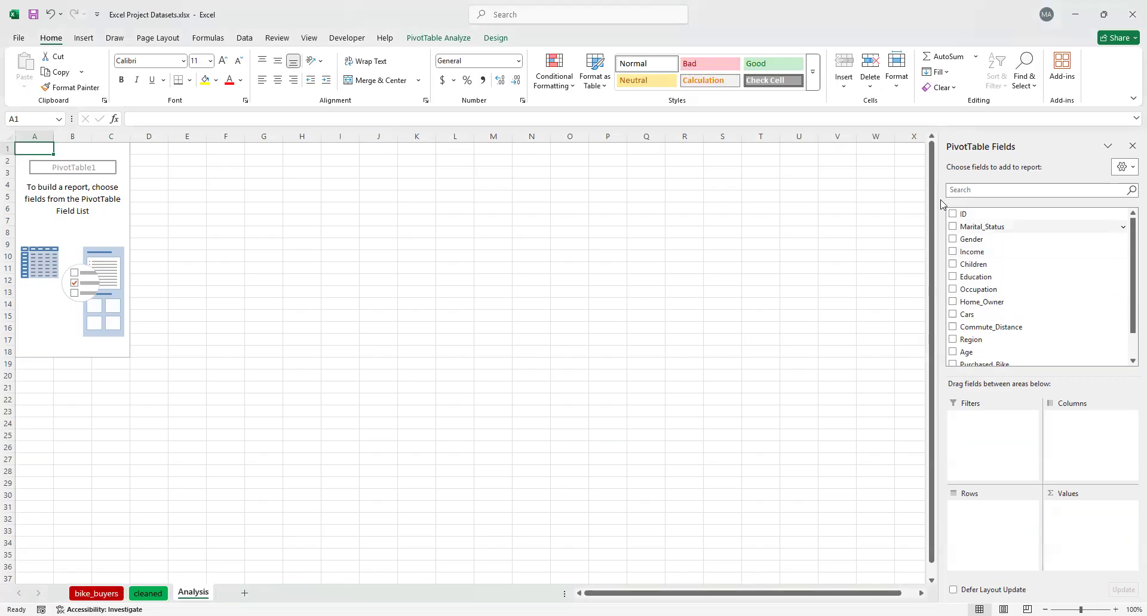
left_click(952, 214)
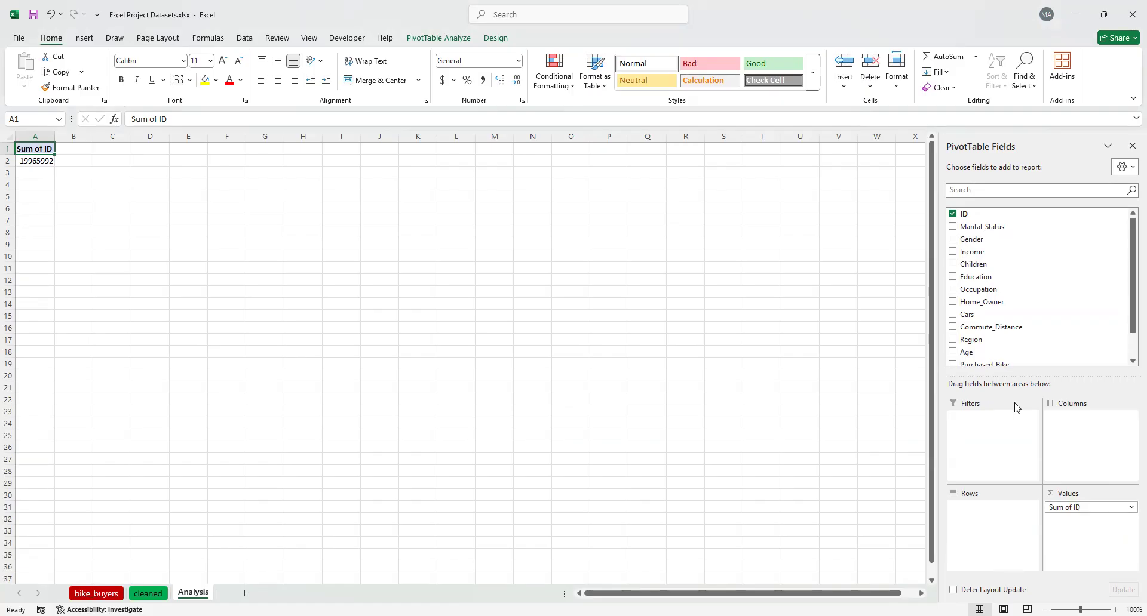
left_click_drag(968, 214, 901, 242)
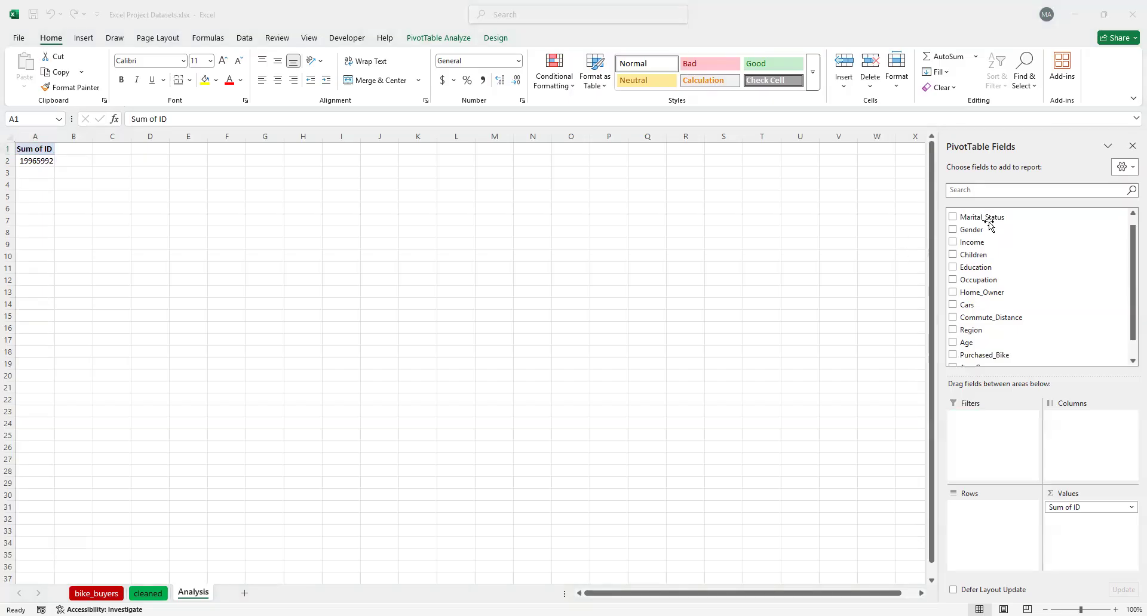
left_click_drag(986, 218, 995, 511)
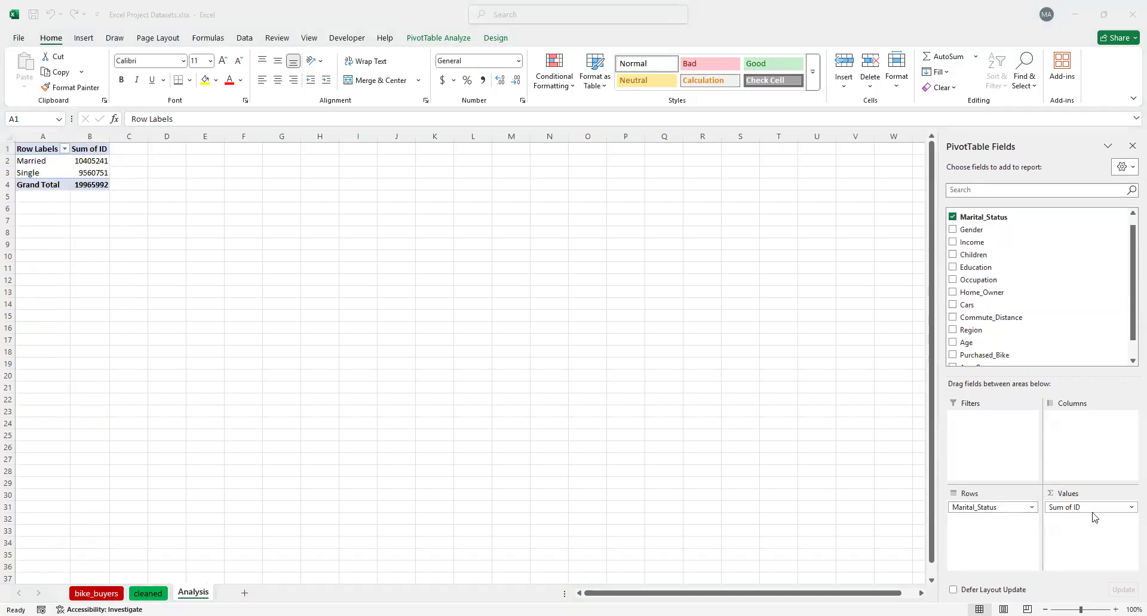
left_click(1130, 508)
left_click(1102, 483)
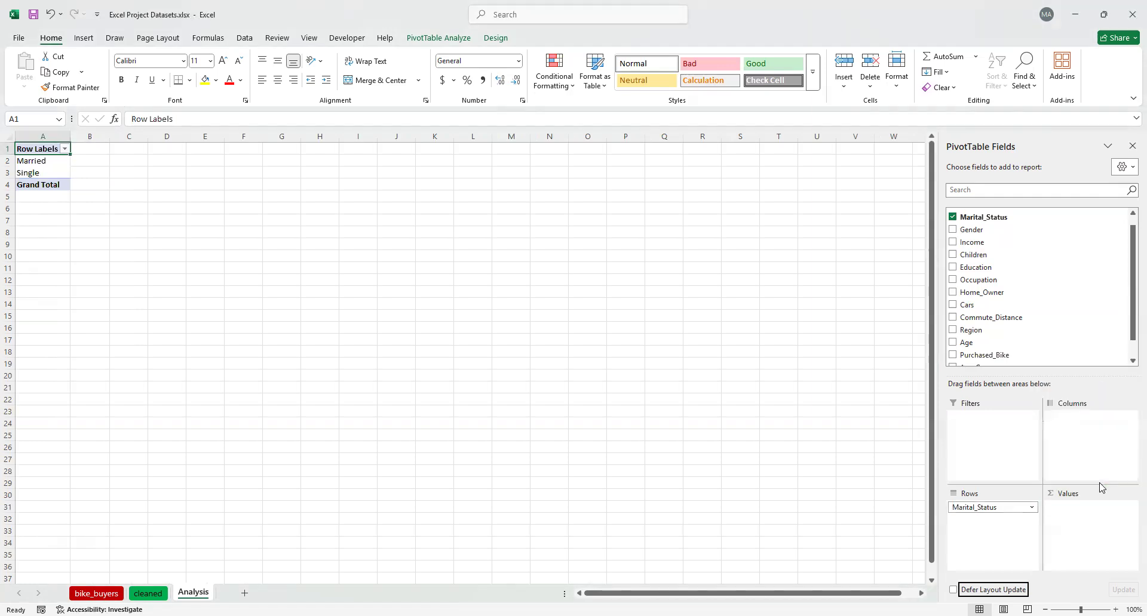
scroll(1005, 221, "up", 1)
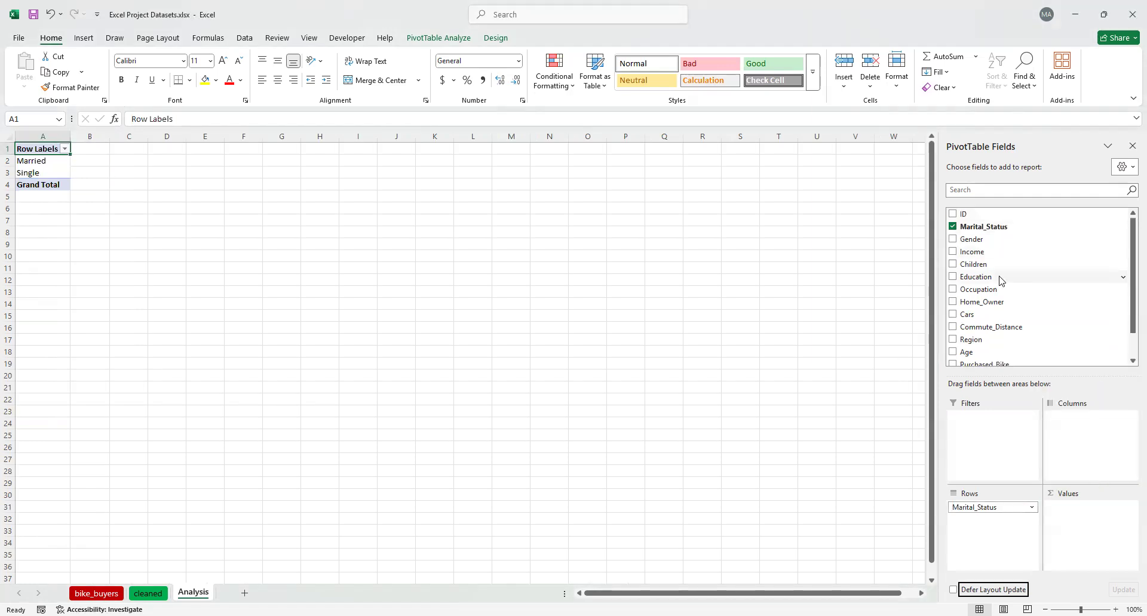
left_click(1032, 507)
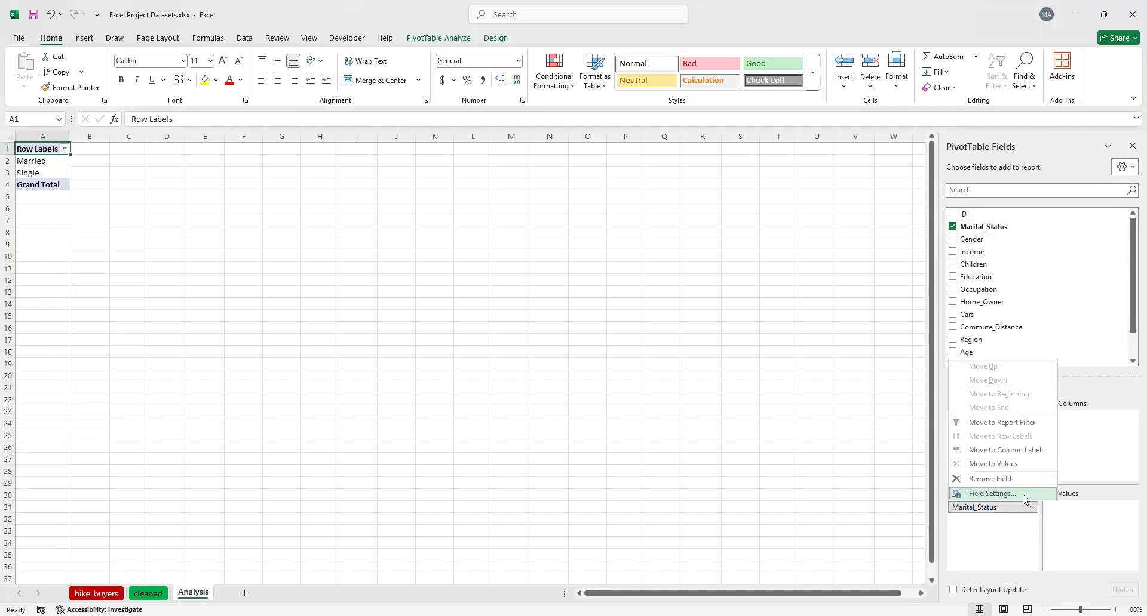
left_click(1019, 481)
Add the ID field to the PivotTable as row labels and move it into the values area
left_click_drag(967, 219, 981, 512)
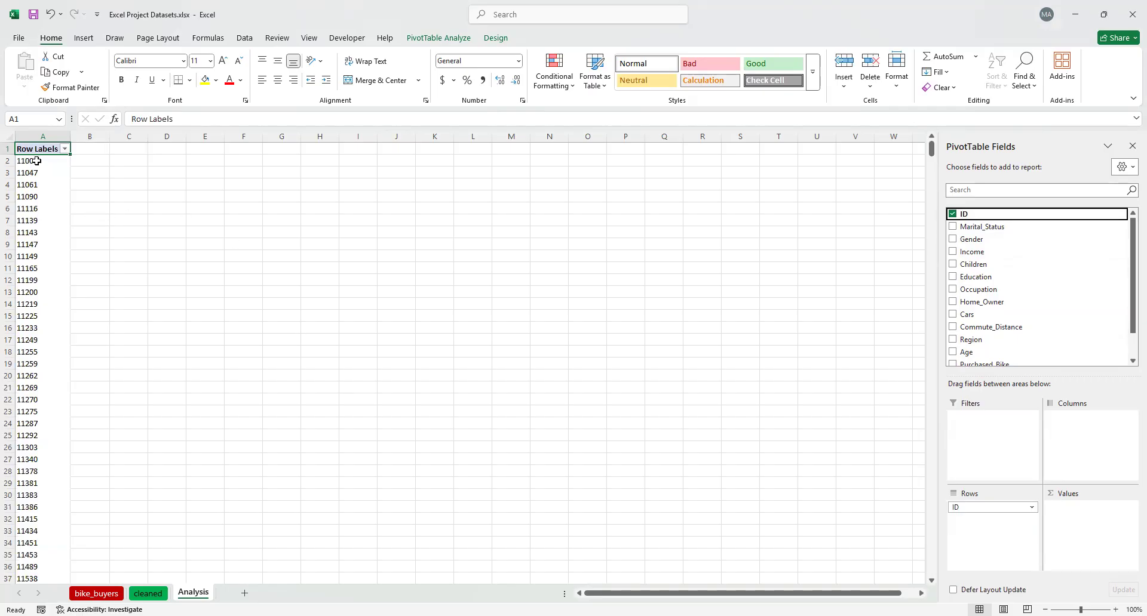
scroll(40, 187, "down", 6)
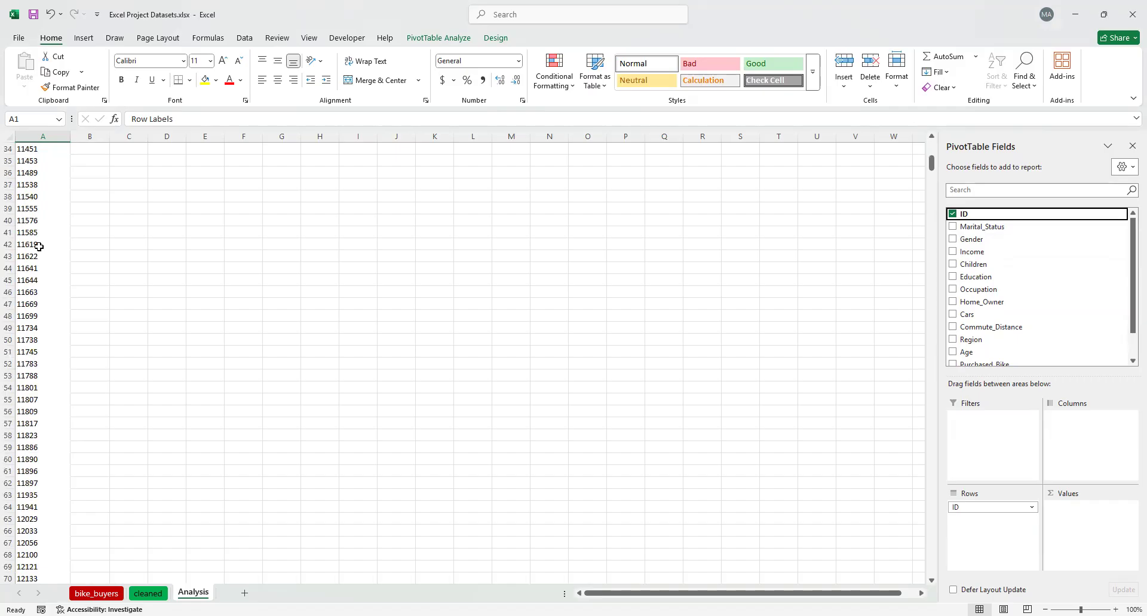
scroll(39, 246, "up", 11)
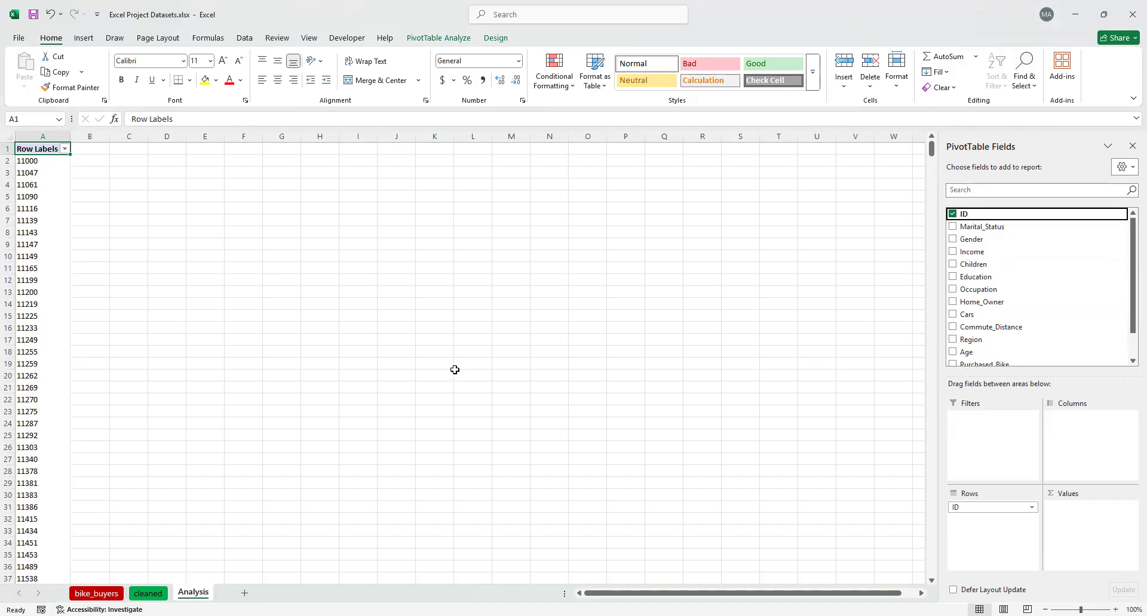
left_click_drag(964, 508, 1094, 517)
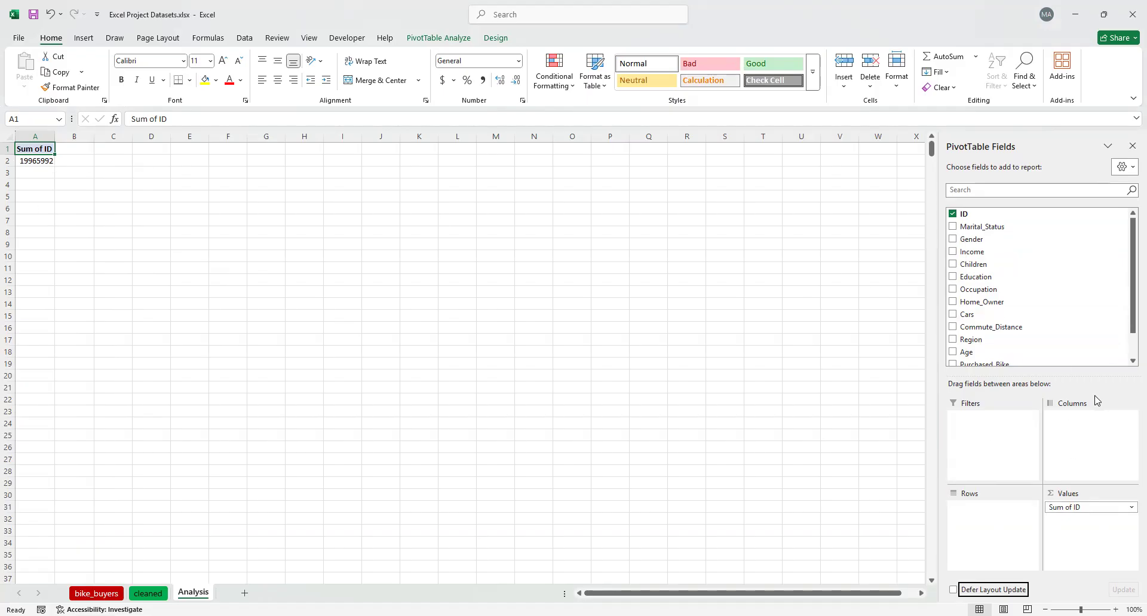
Summarise the PivotTable's ID value field by Count
left_click(1123, 511)
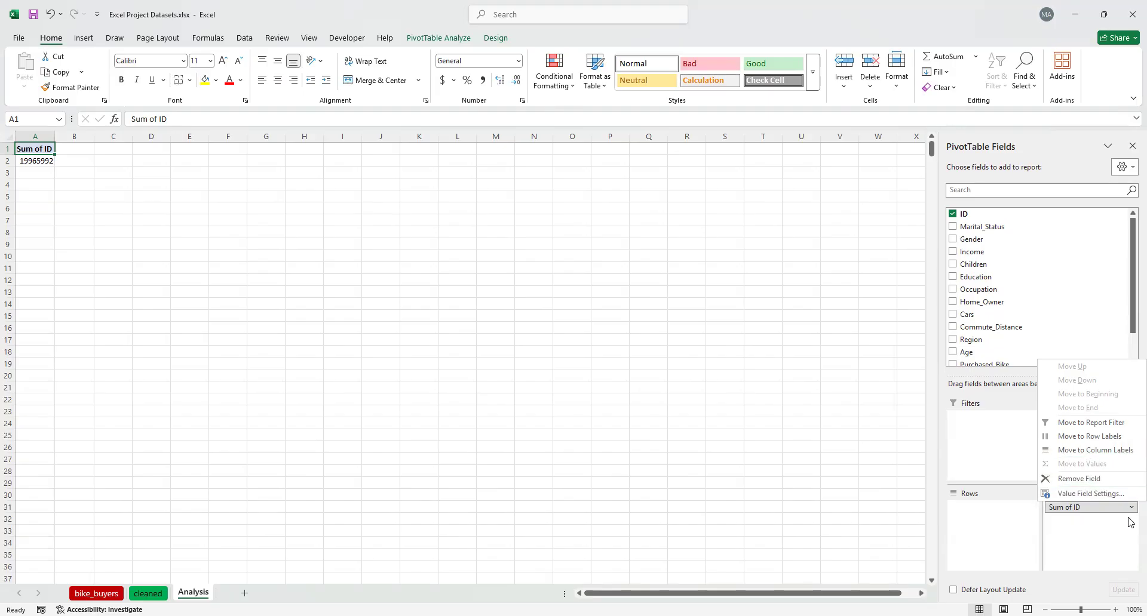
left_click(1087, 496)
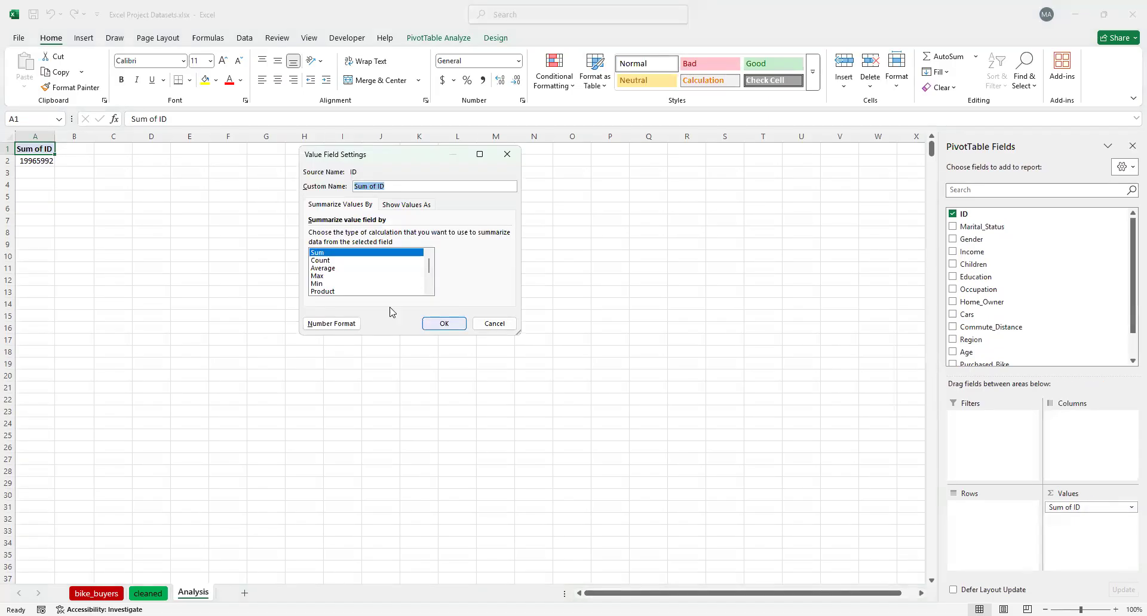
left_click(329, 261)
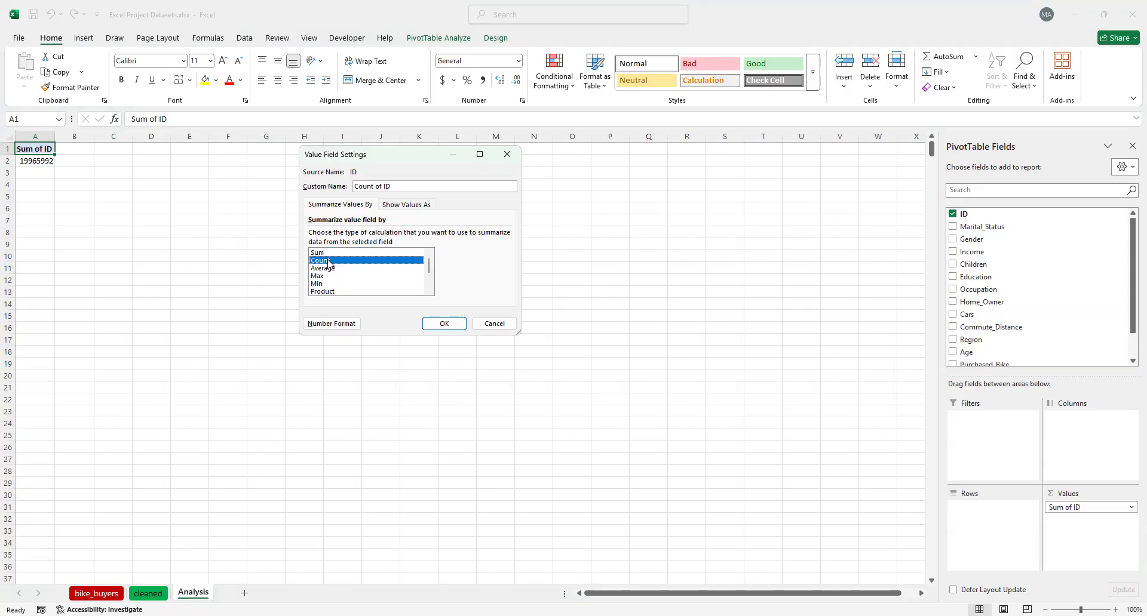
left_click(449, 324)
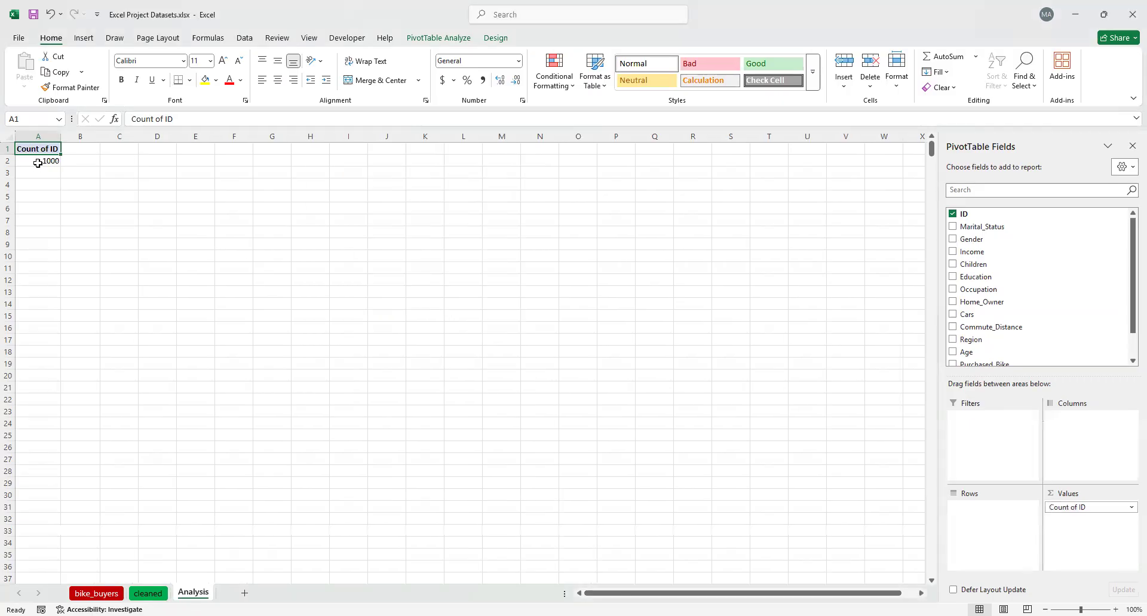
mouse_move(38, 163)
key("alt+Tab")
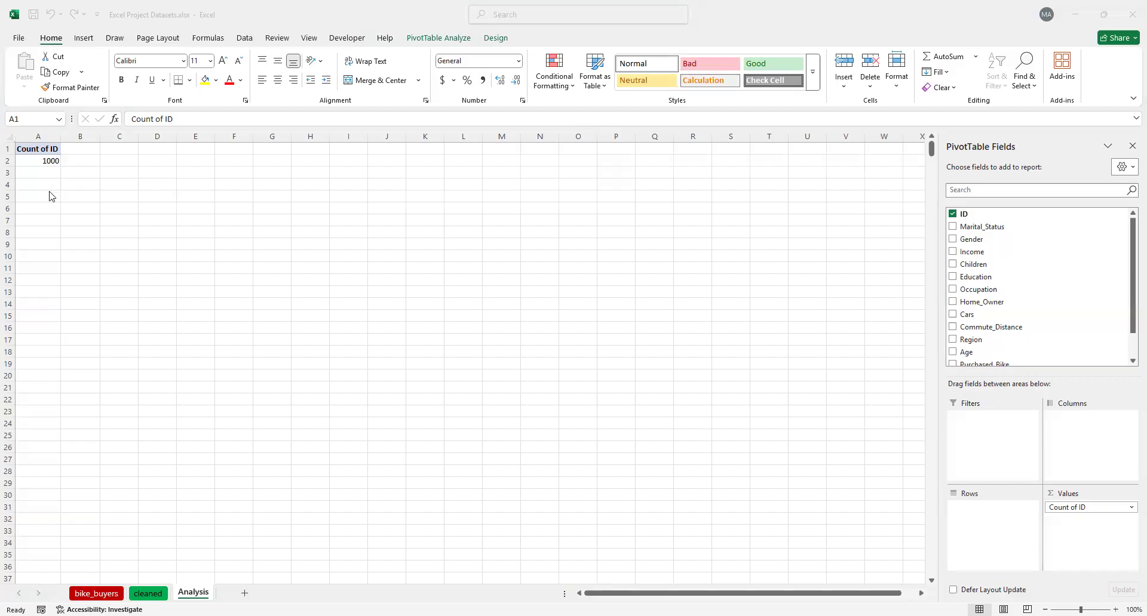
Rename the PivotTable's Count of ID header to "Count of Buyers" and fit column A's width to it
double_click(34, 154)
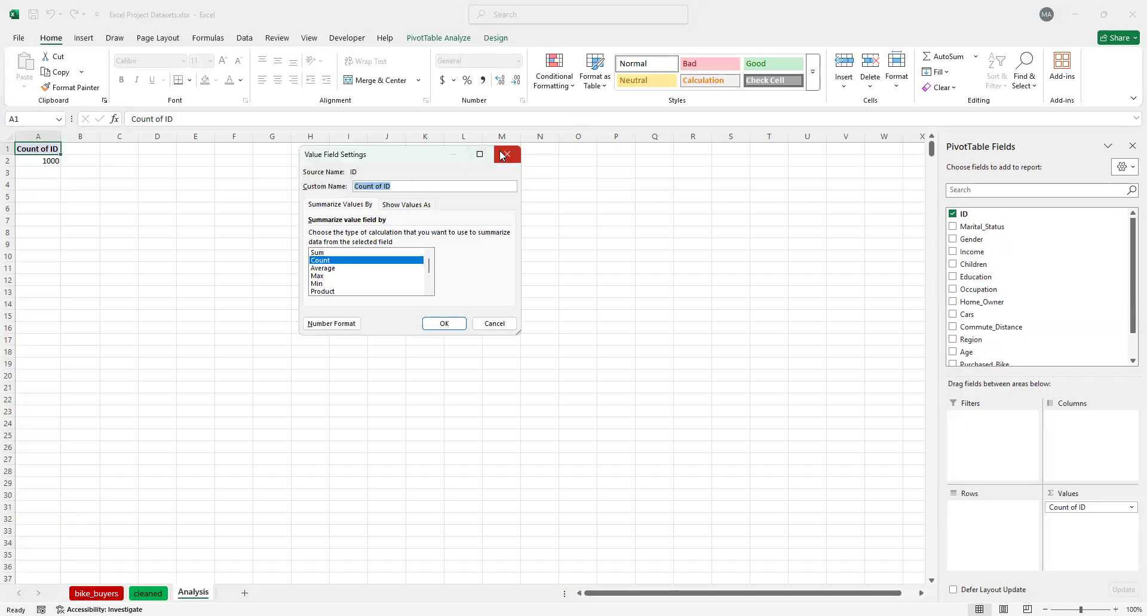
left_click(504, 156)
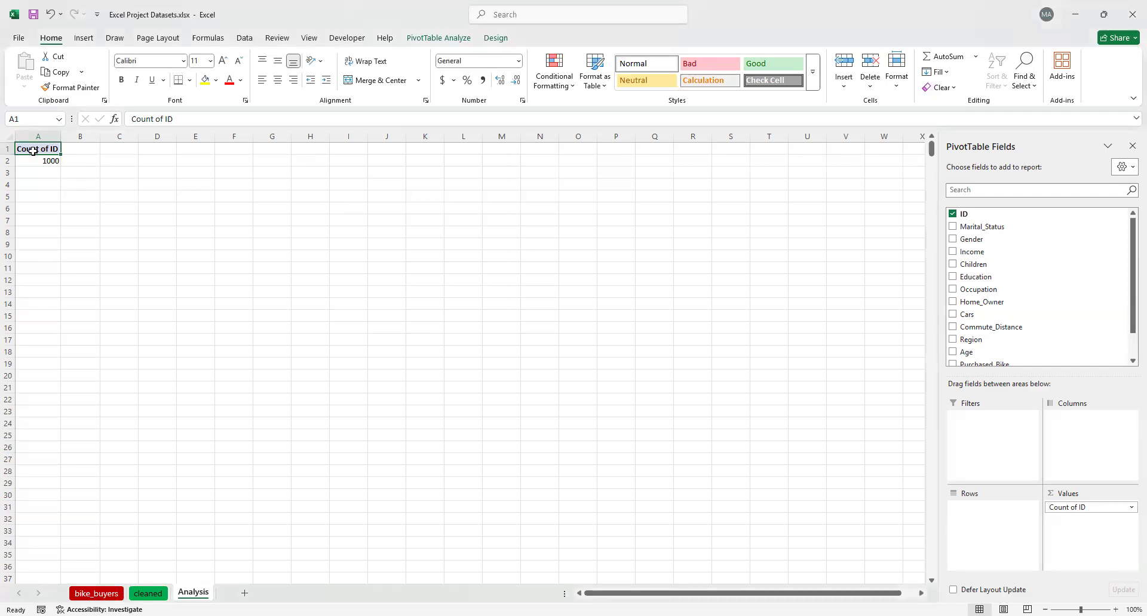
triple_click(207, 122)
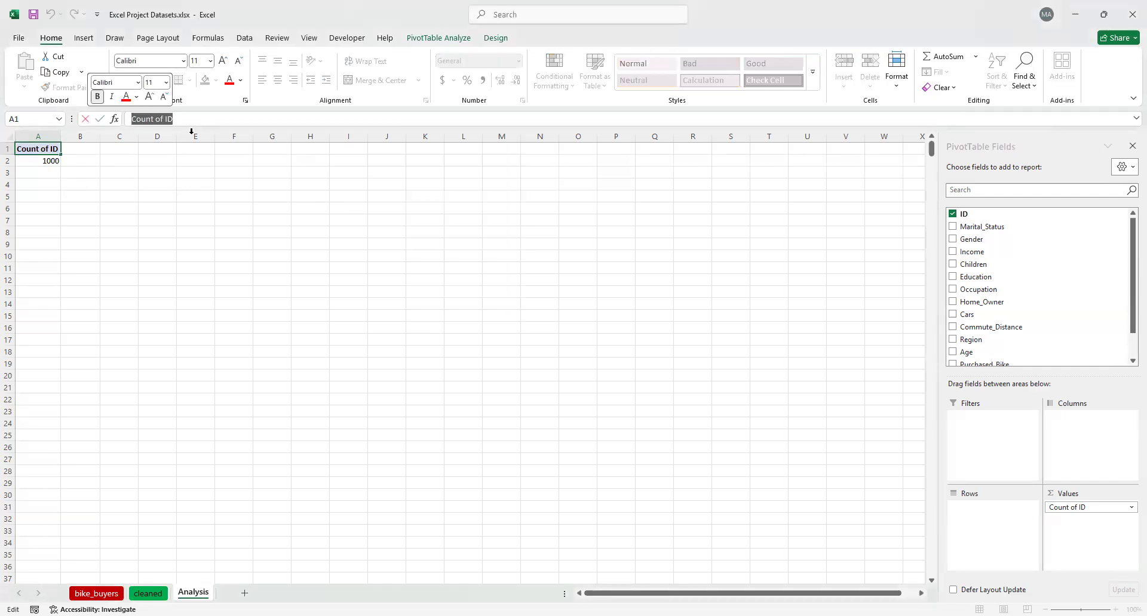
left_click(245, 119)
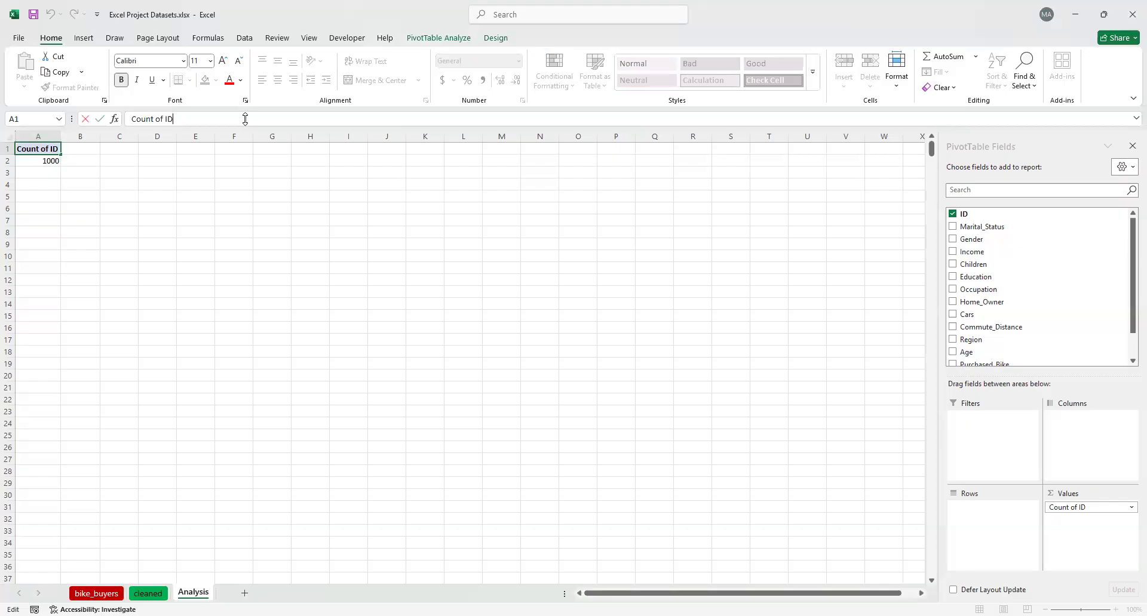
key("BackSpace")
key("BackSpace")
type("Buyers")
key("Return")
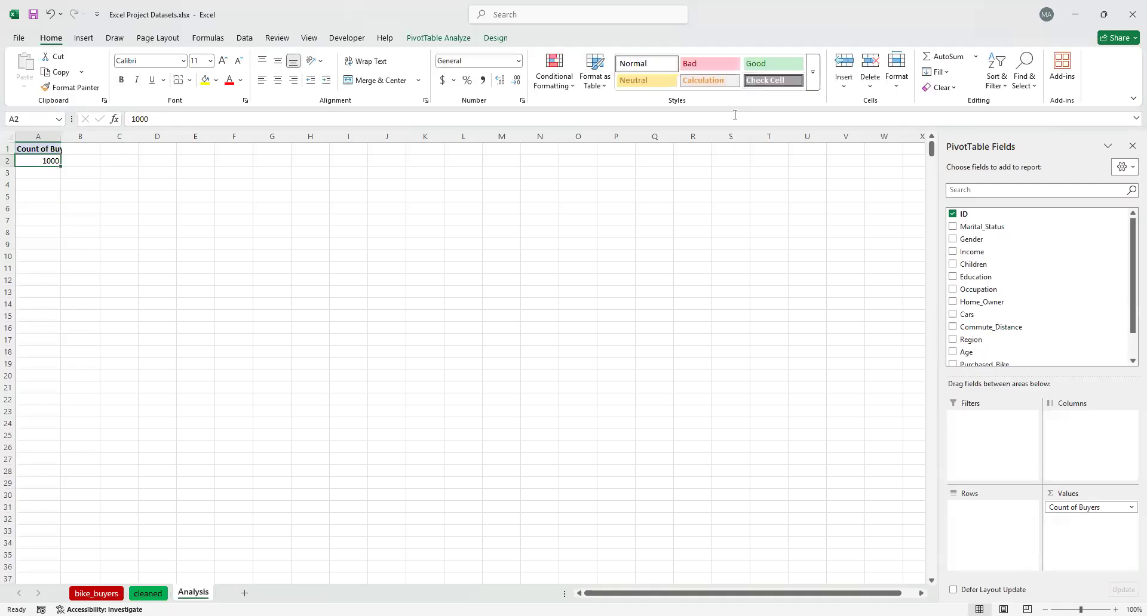
double_click(63, 139)
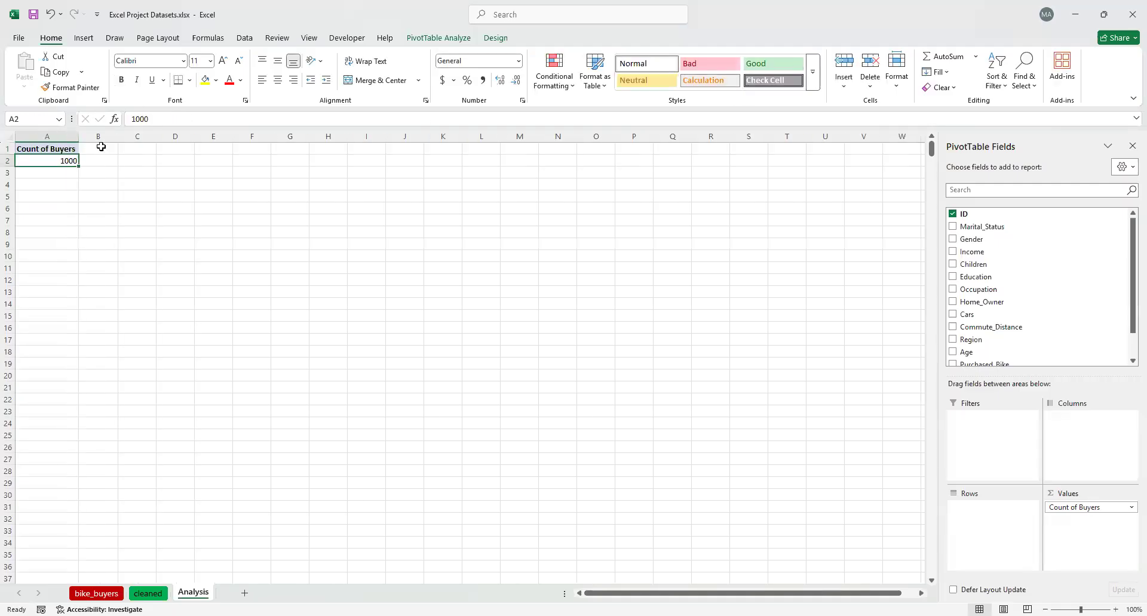
Insert a second PivotTable at cell A5 of the Analysis sheet, using the whole table on the cleaned sheet as its source
left_click(69, 206)
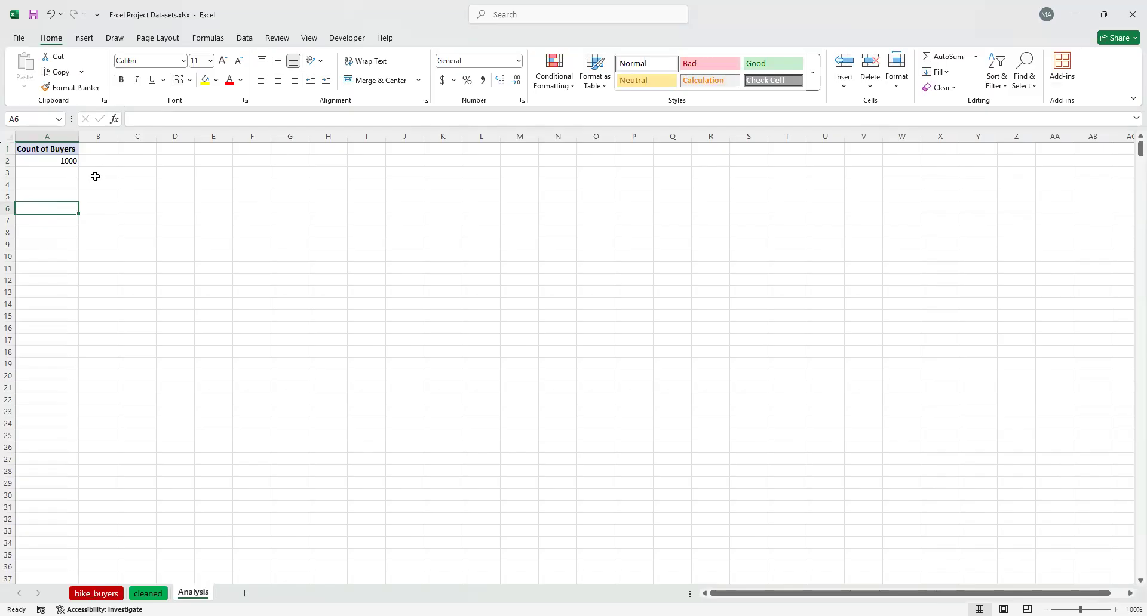
left_click(40, 196)
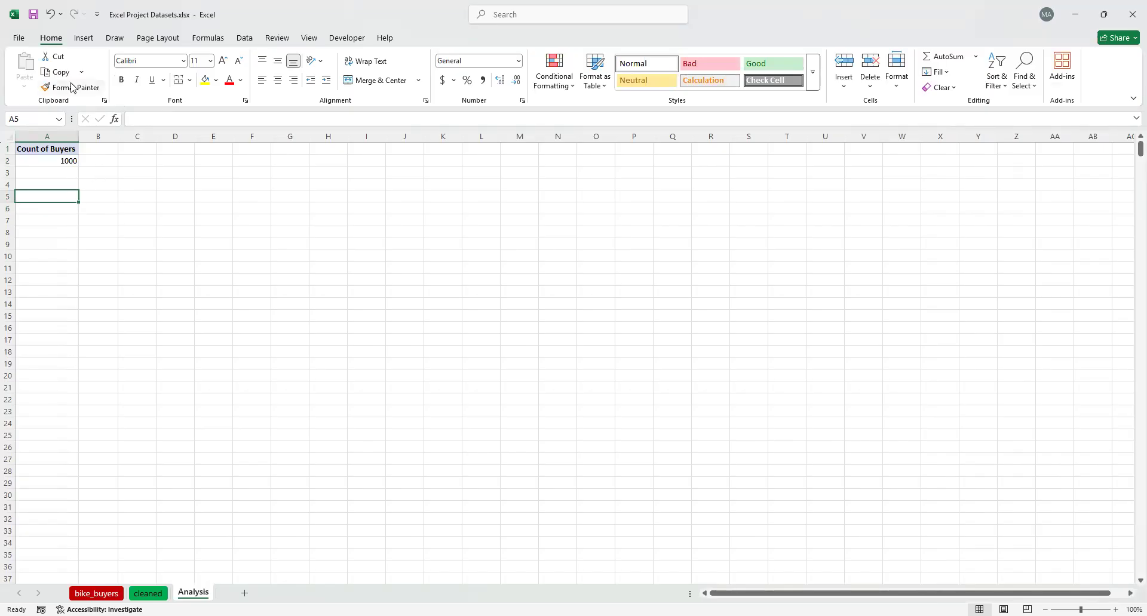
left_click(85, 39)
left_click(30, 67)
left_click(33, 78)
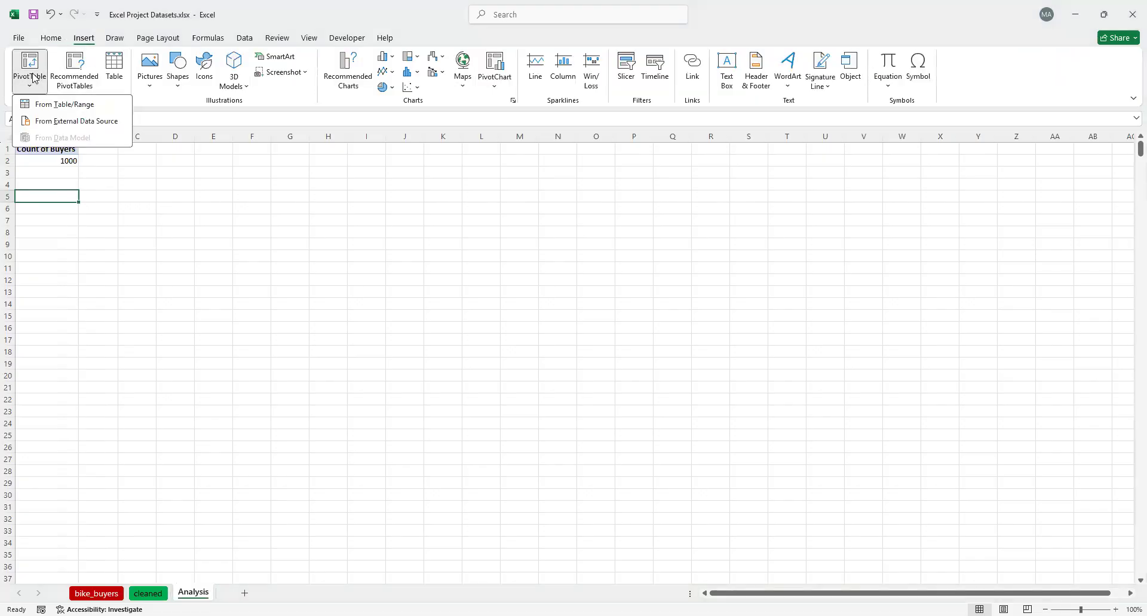
left_click(34, 77)
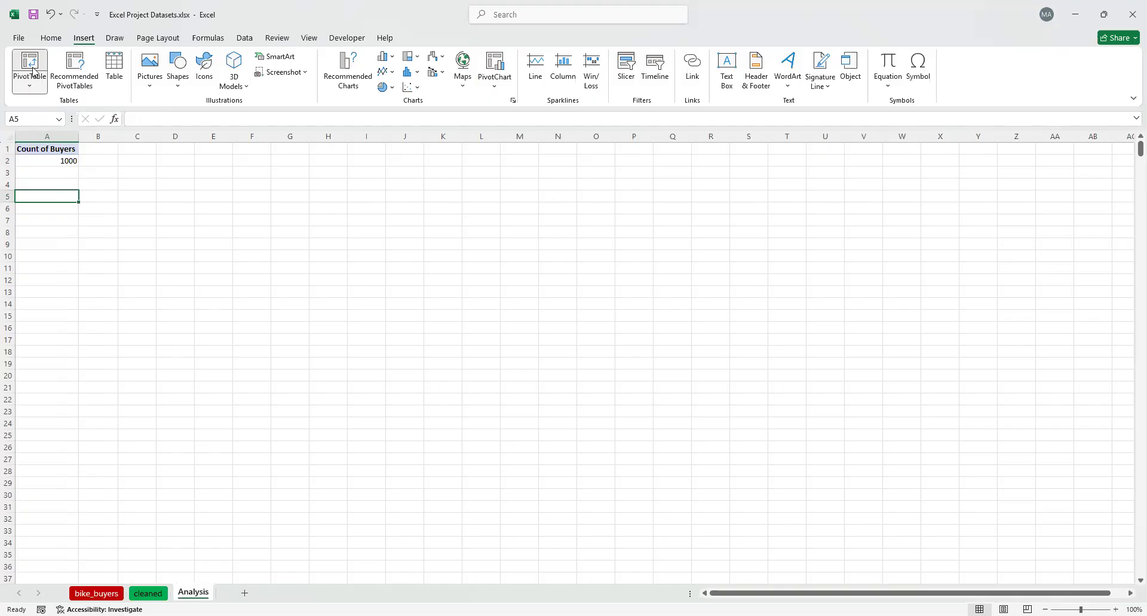
left_click(36, 67)
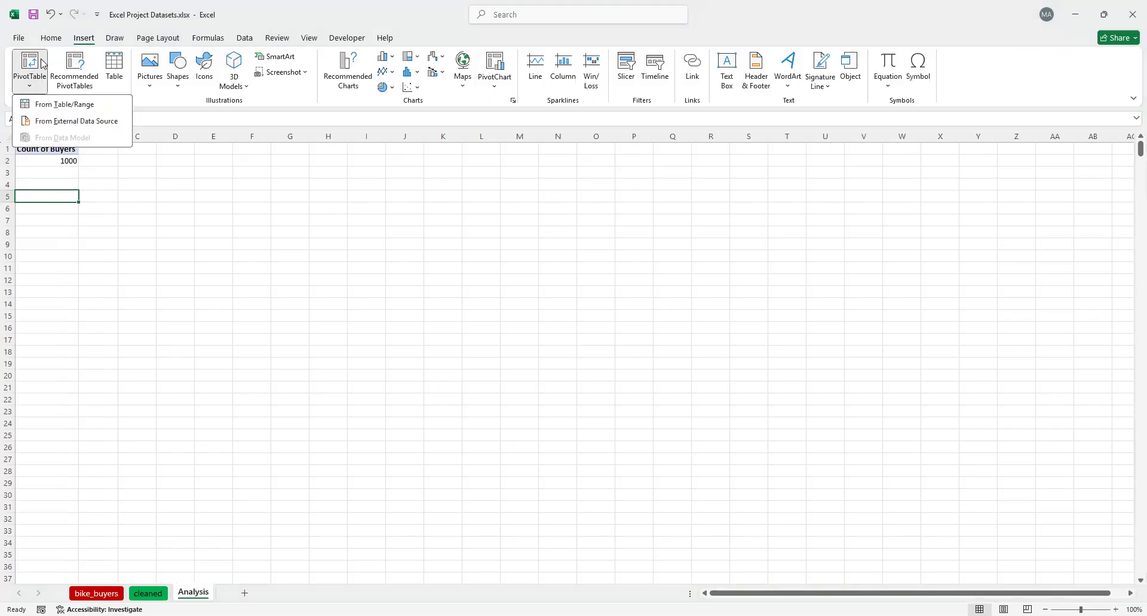
left_click(63, 104)
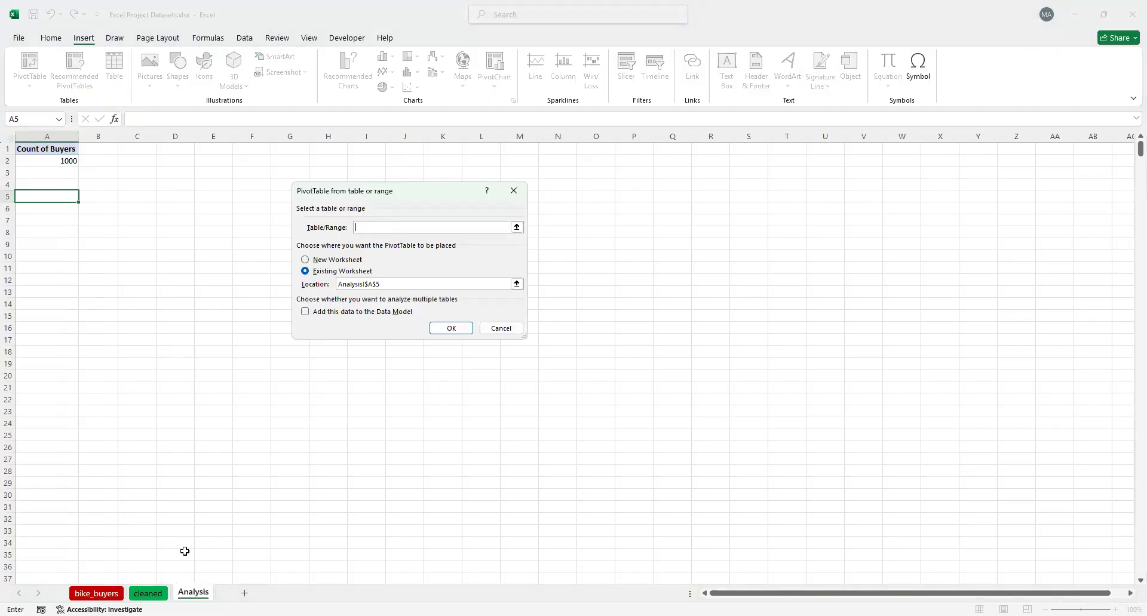
left_click(157, 593)
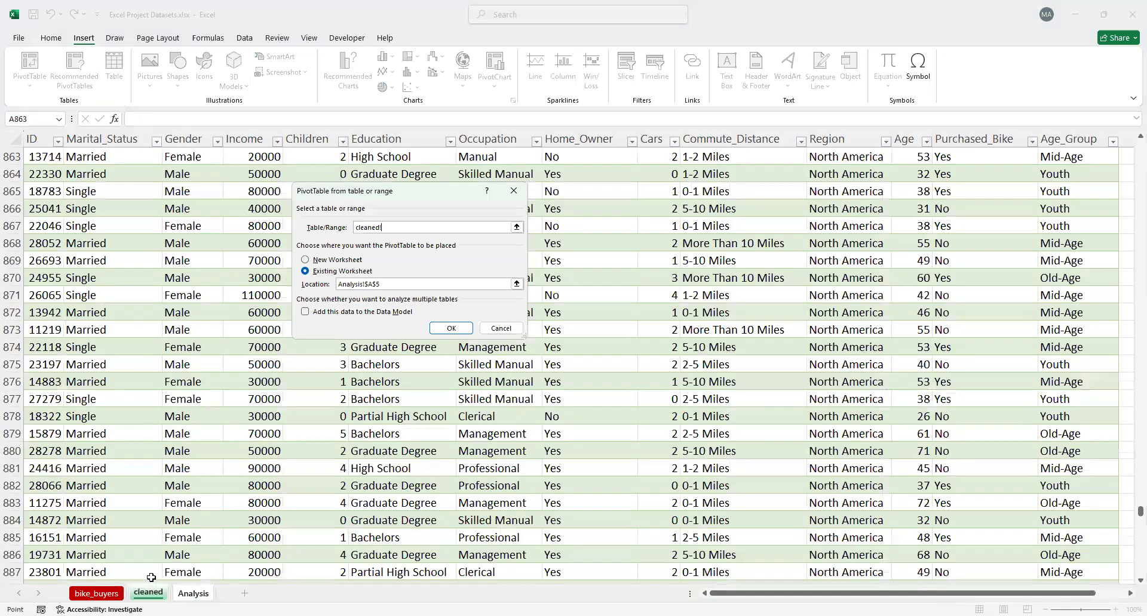
left_click(61, 191)
key("ctrl+a")
left_click(451, 329)
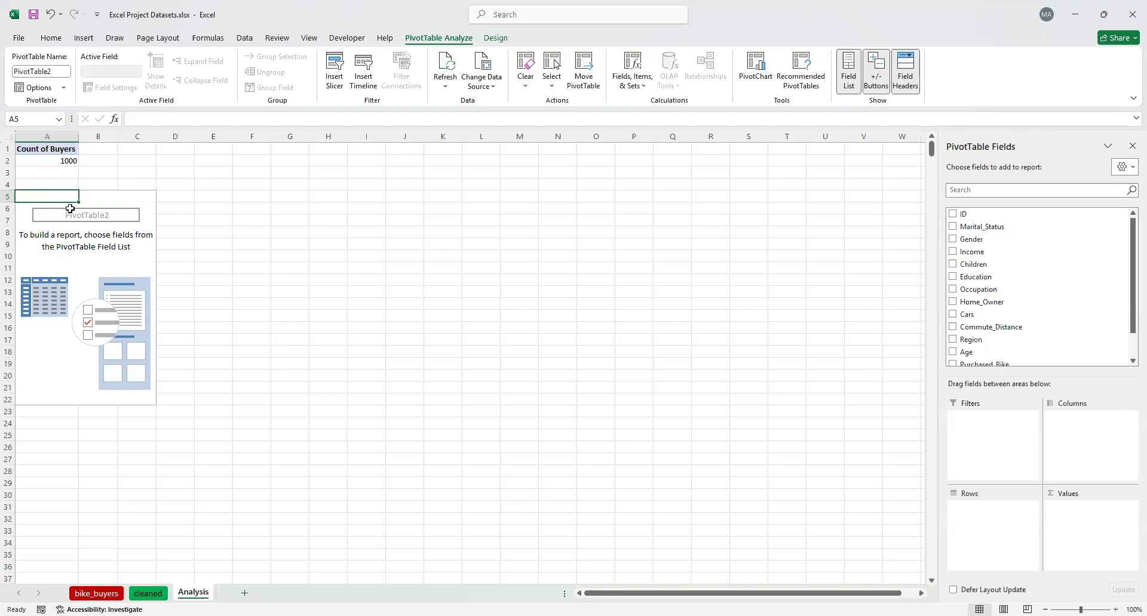
Add Gender to the PivotTable at A5 as row labels and also as a counted value
left_click(969, 240)
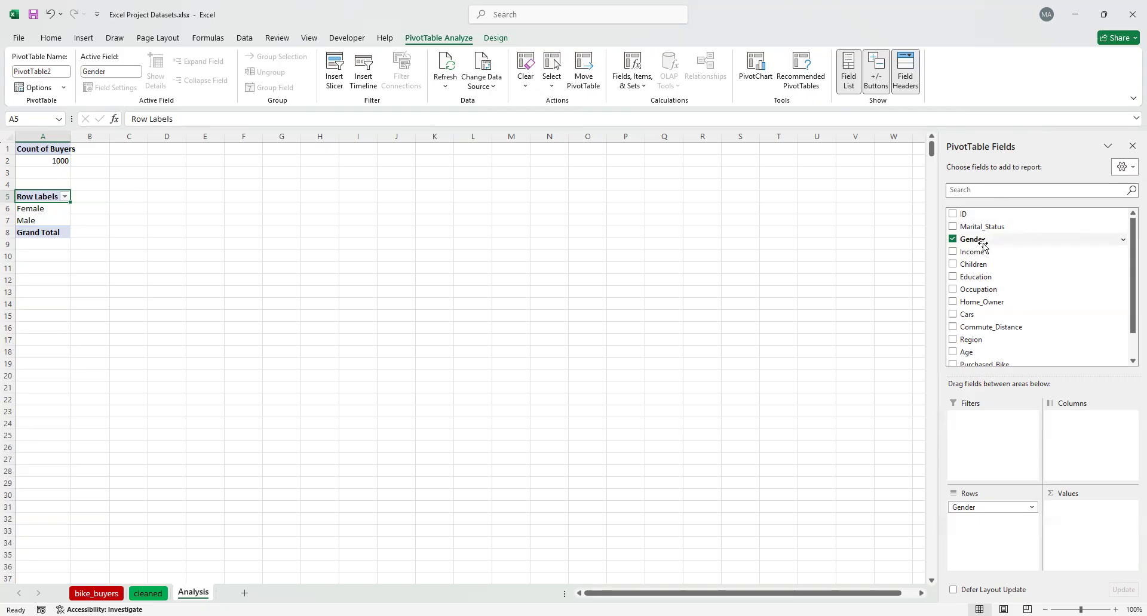
left_click_drag(983, 245, 1108, 522)
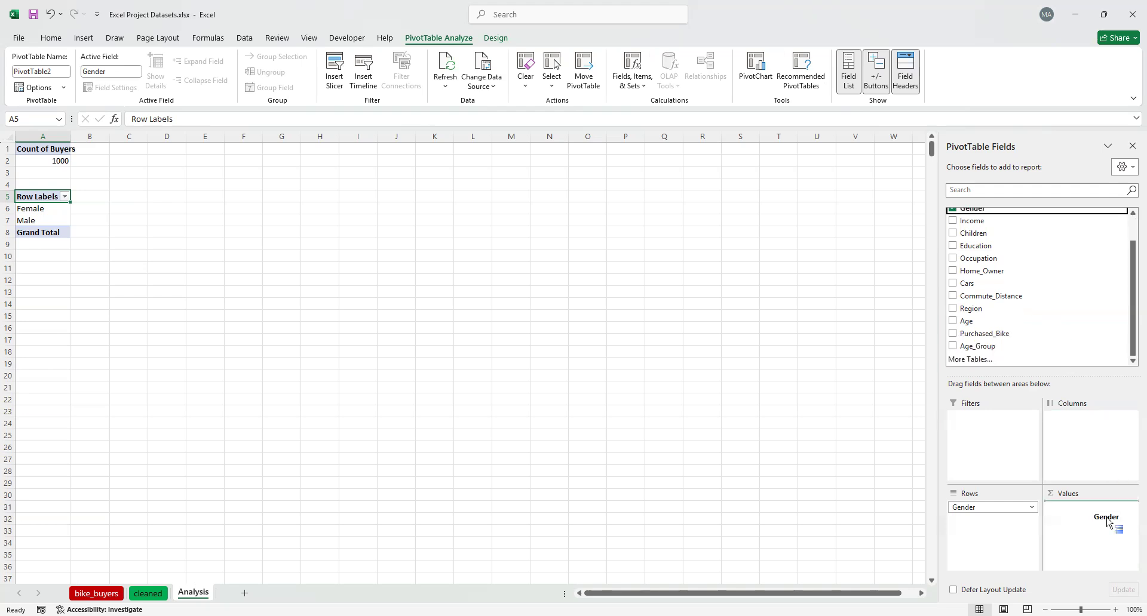
left_click_drag(1106, 521, 1108, 522)
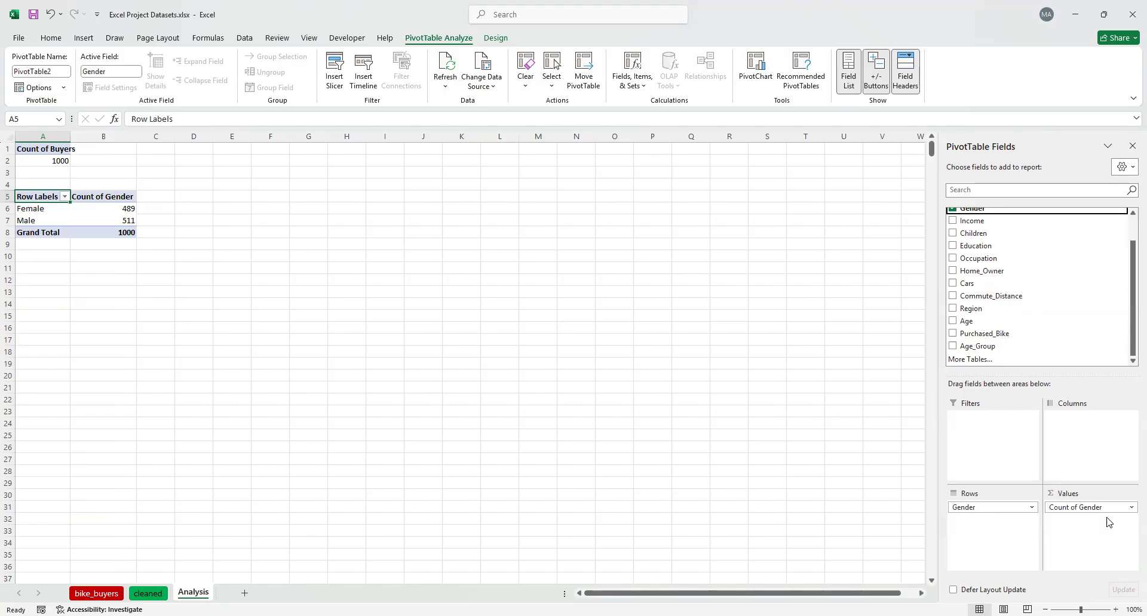
scroll(993, 269, "up", 2)
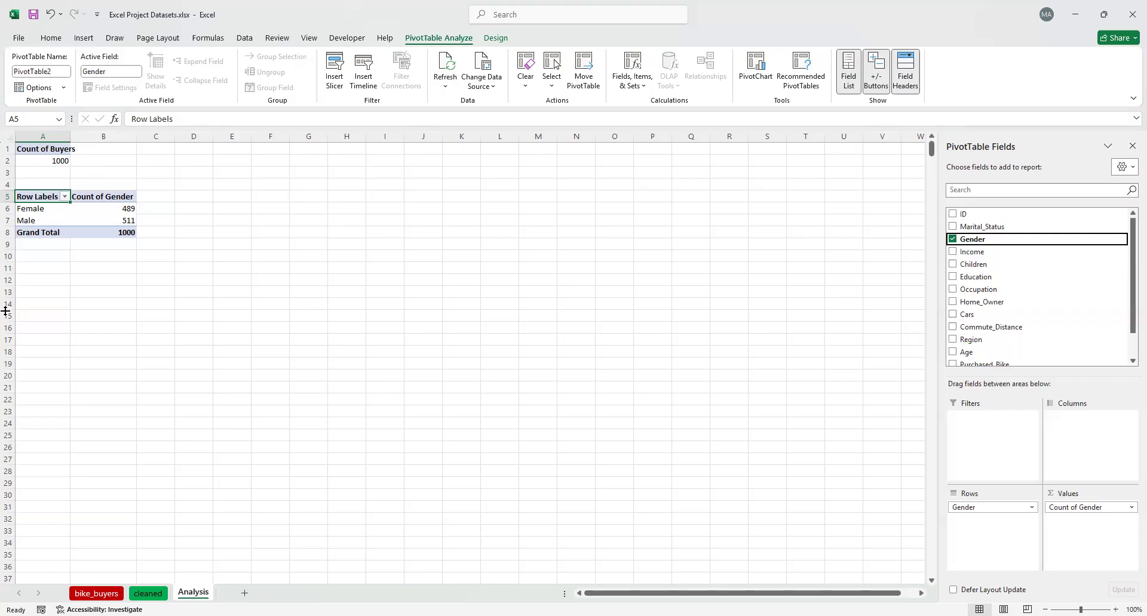
Insert a third PivotTable at cell A12 of the Analysis sheet, sourced from the whole table on the cleaned sheet
left_click(25, 279)
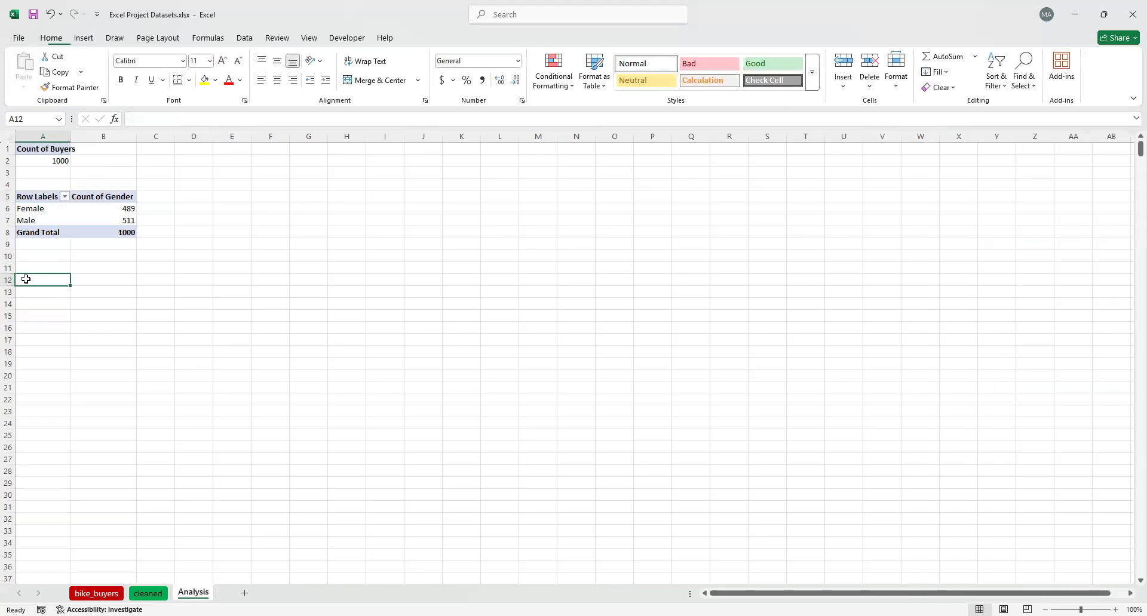
left_click(84, 38)
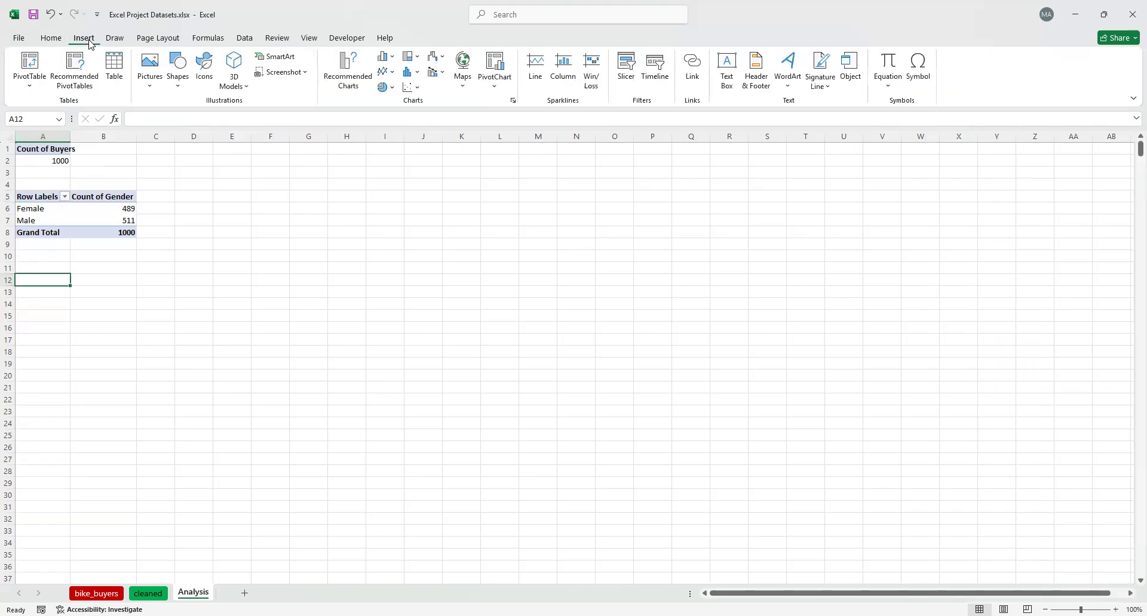
left_click(31, 71)
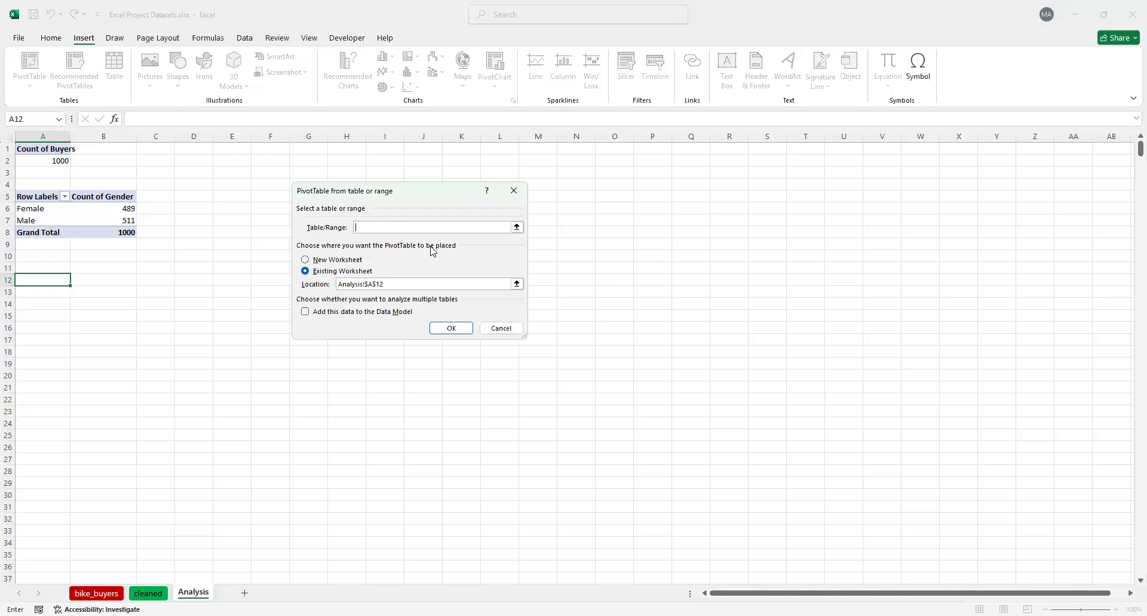
left_click(148, 594)
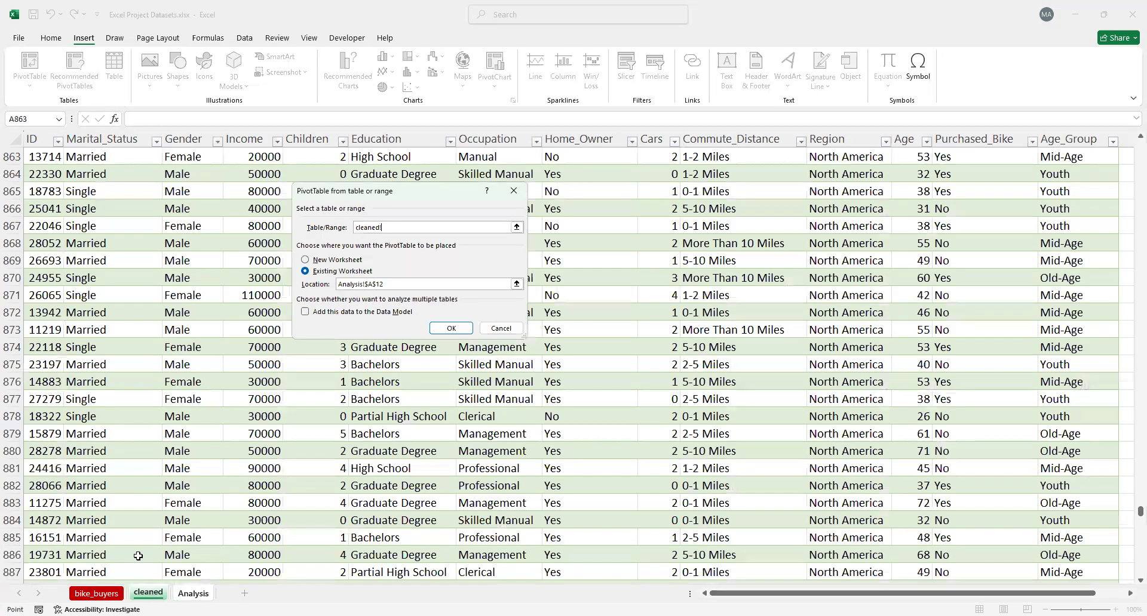
left_click(85, 193)
key("ctrl+a")
left_click(449, 329)
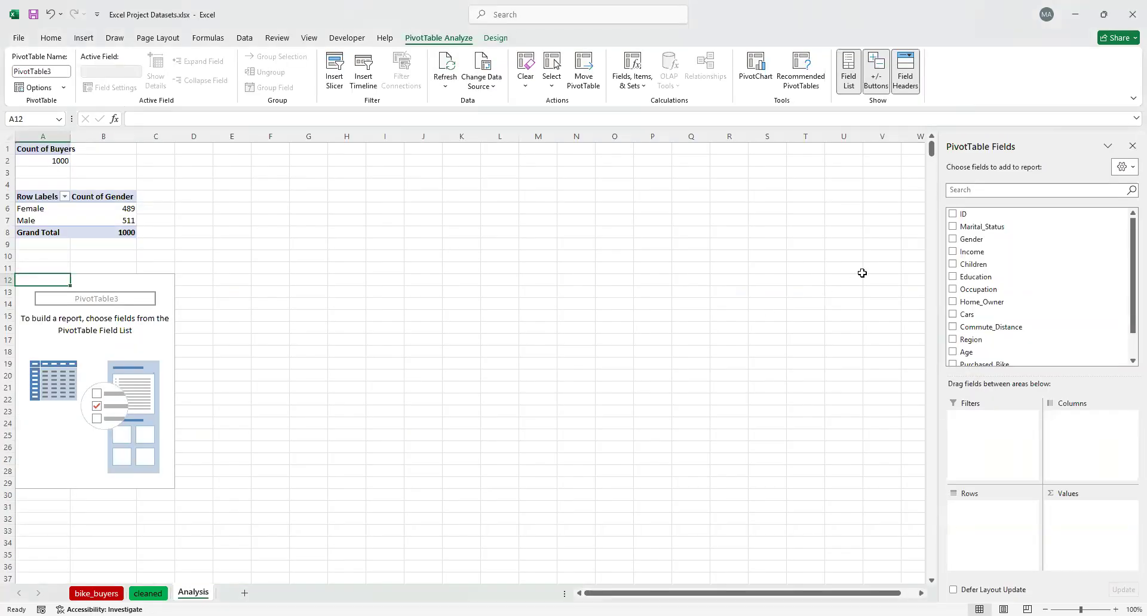
Set up the PivotTable at A12 with Marital_Status as rows and Purchased_Bike as both columns and counted values
left_click(953, 228)
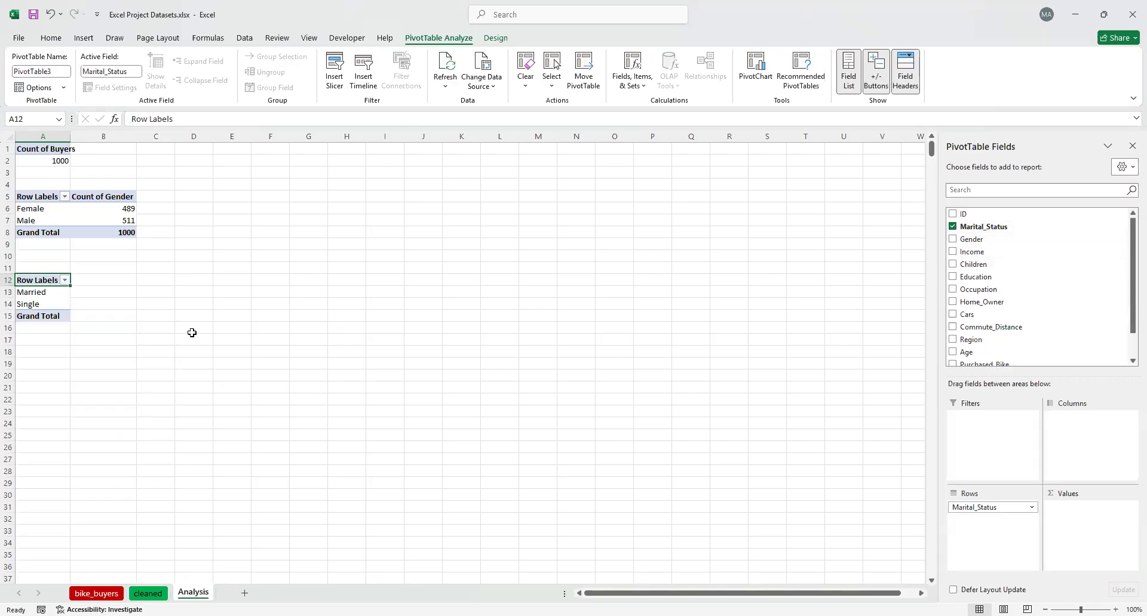
scroll(1047, 308, "down", 2)
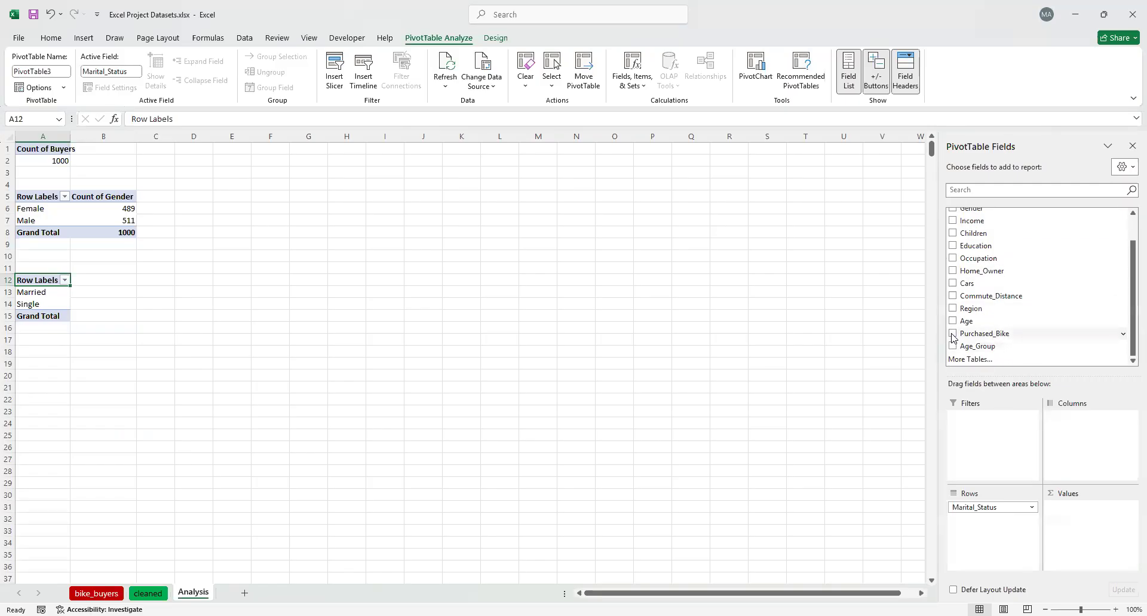
left_click_drag(964, 336, 1076, 431)
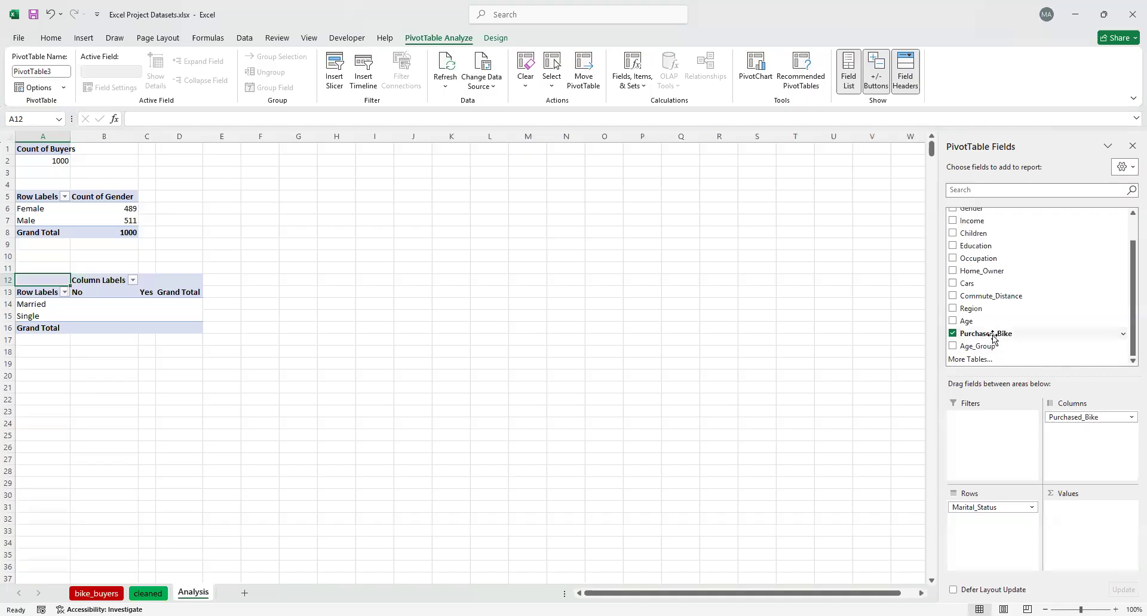
left_click_drag(992, 333, 1085, 526)
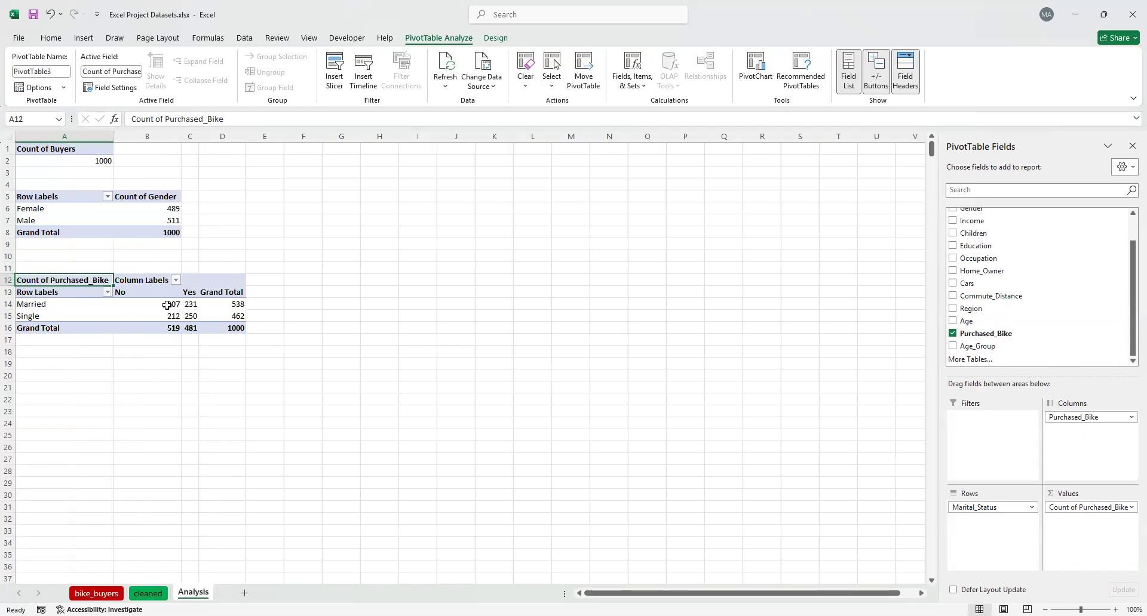
mouse_move(177, 306)
scroll(1022, 301, "up", 3)
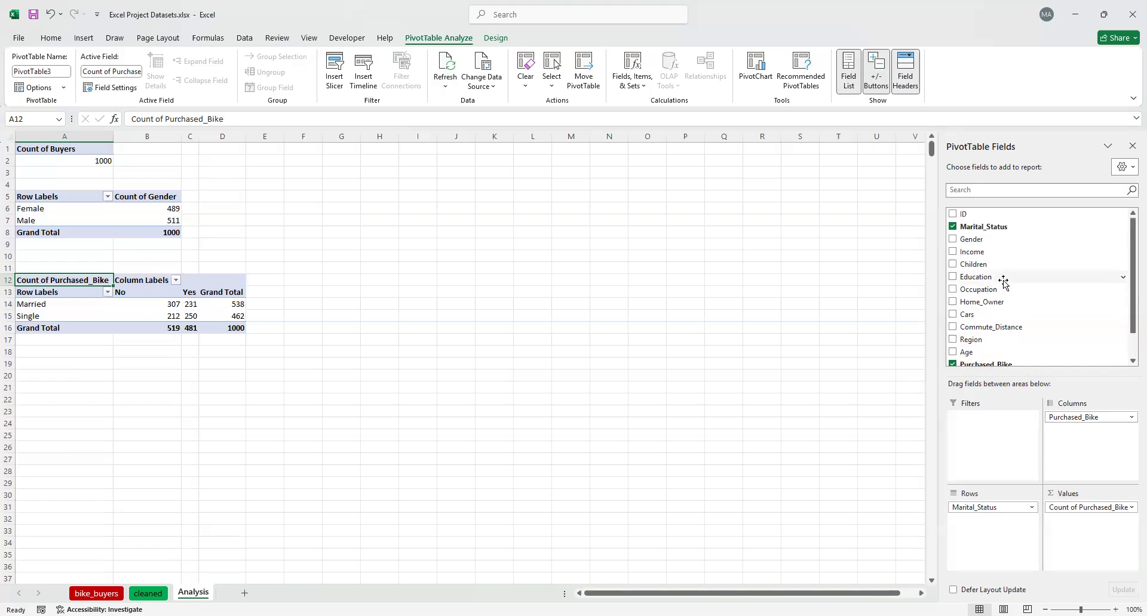
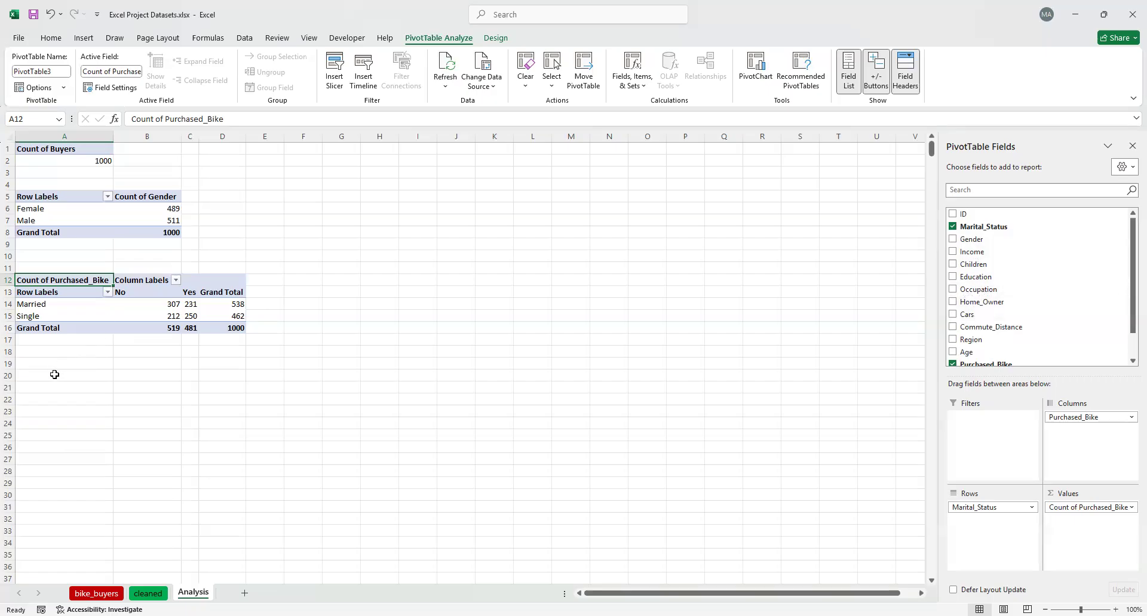
Insert a fourth PivotTable at cell A20 of the Analysis sheet, sourced from the whole table on the cleaned sheet
left_click(26, 380)
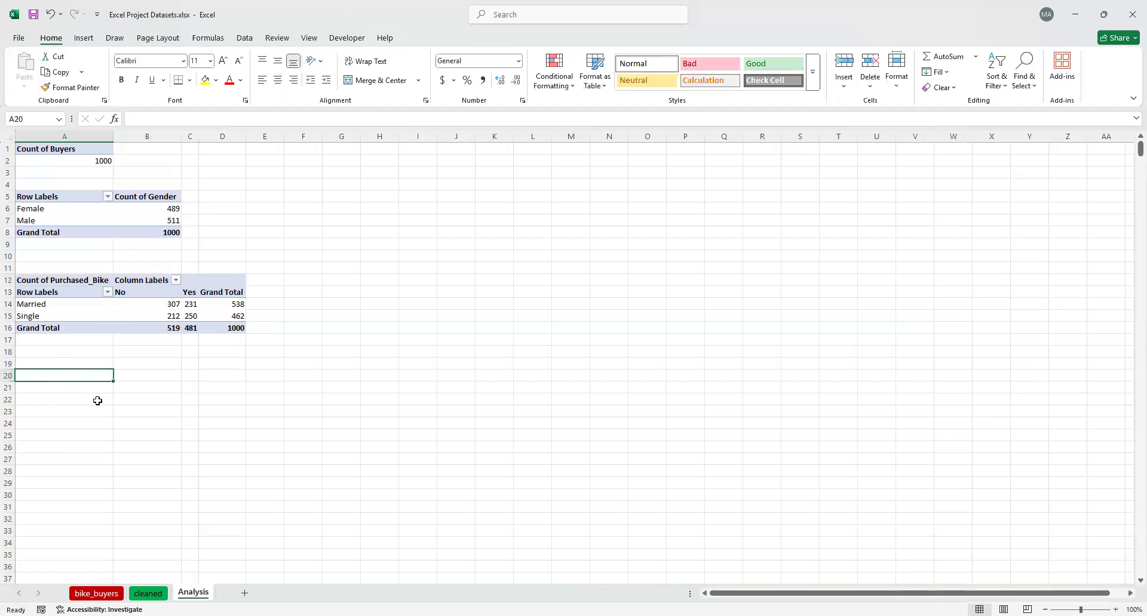
left_click(84, 41)
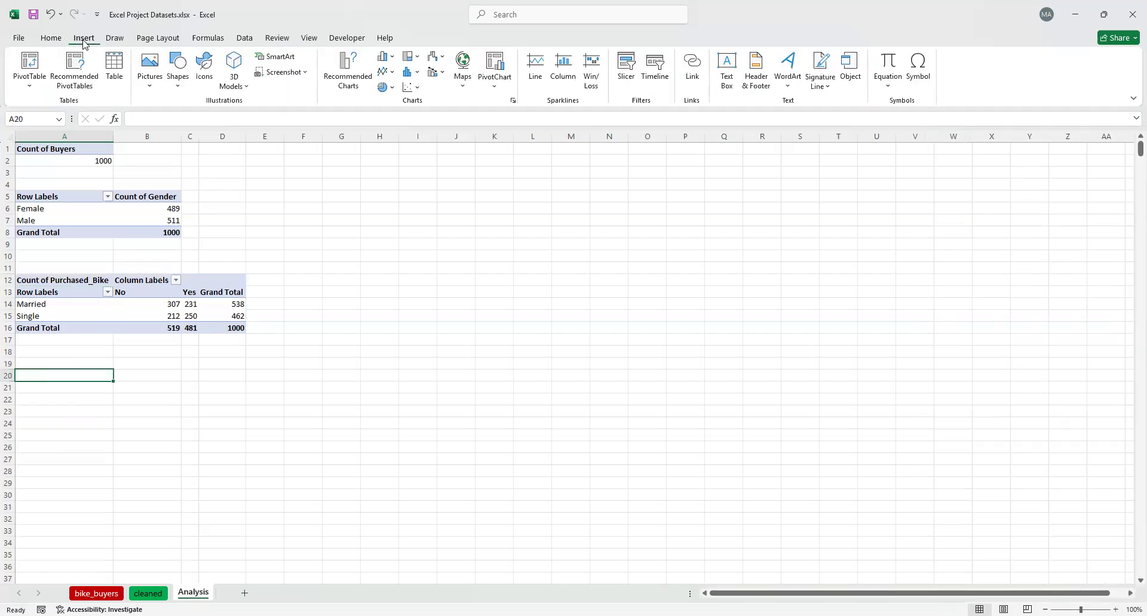
left_click(32, 64)
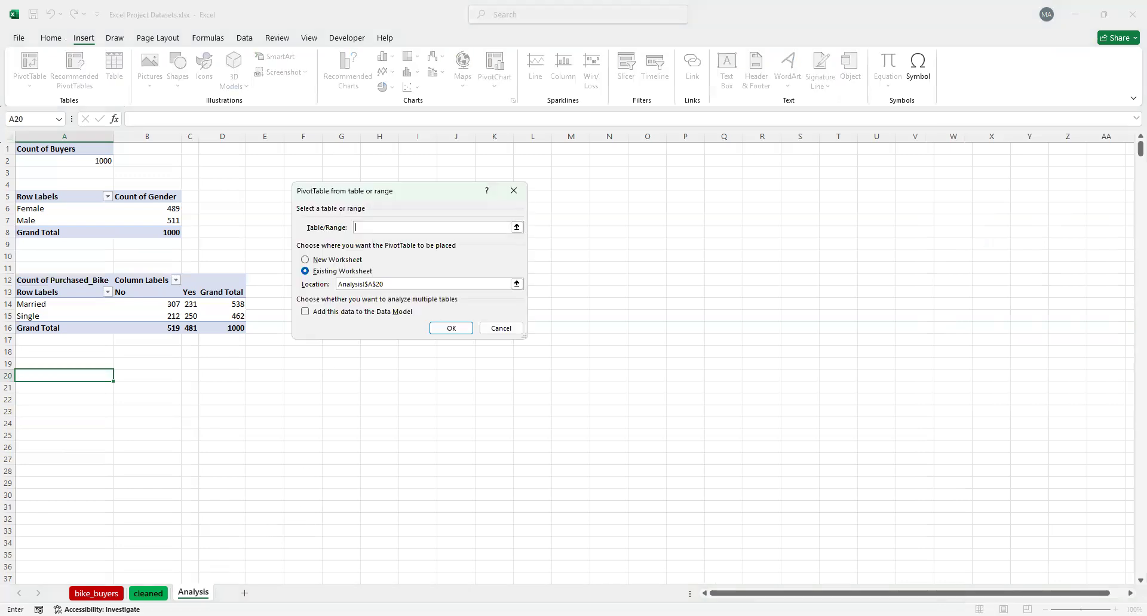
left_click(148, 593)
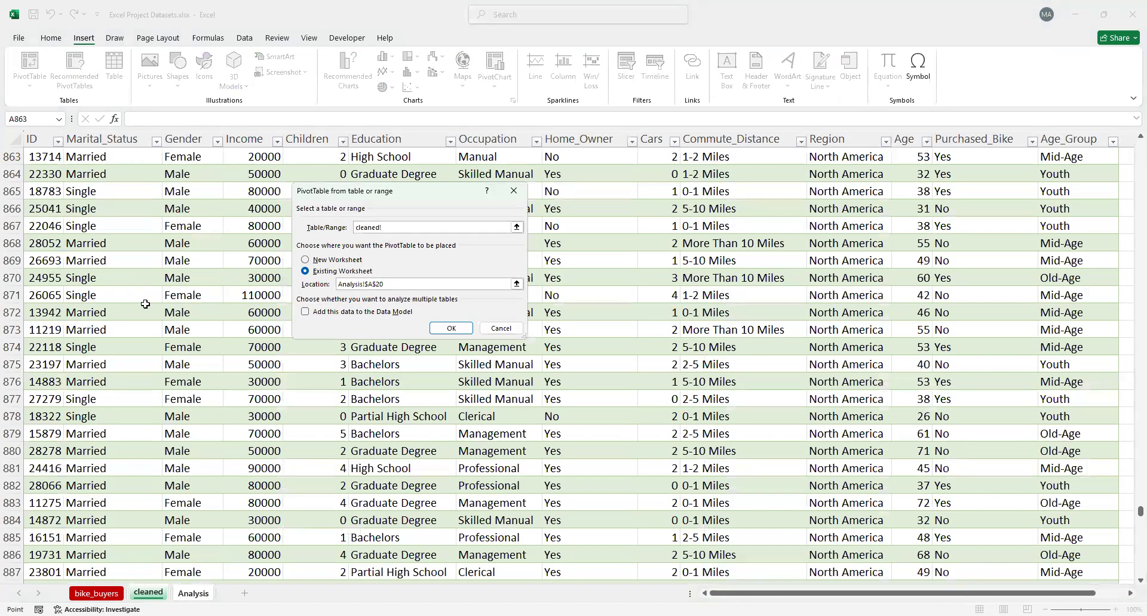
scroll(90, 246, "up", 3)
left_click(39, 190)
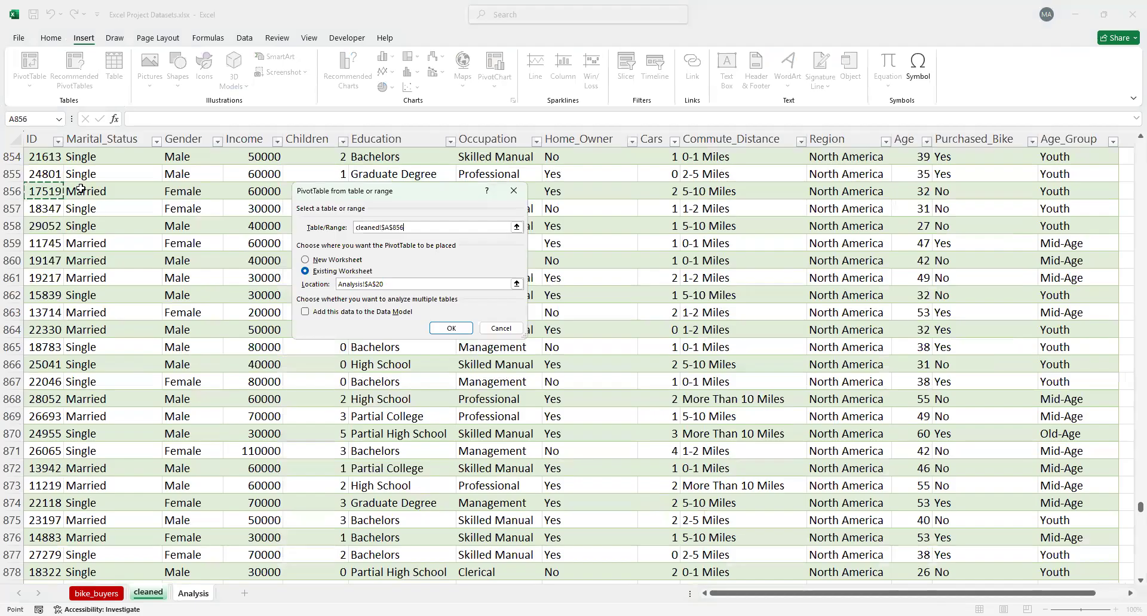
key("ctrl+a")
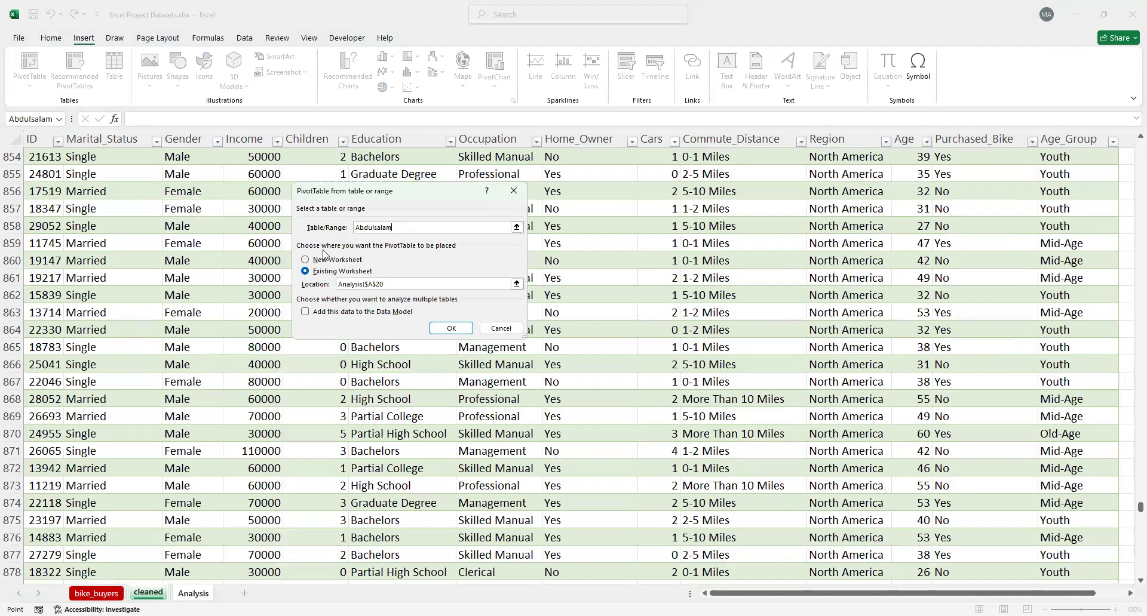
left_click(460, 330)
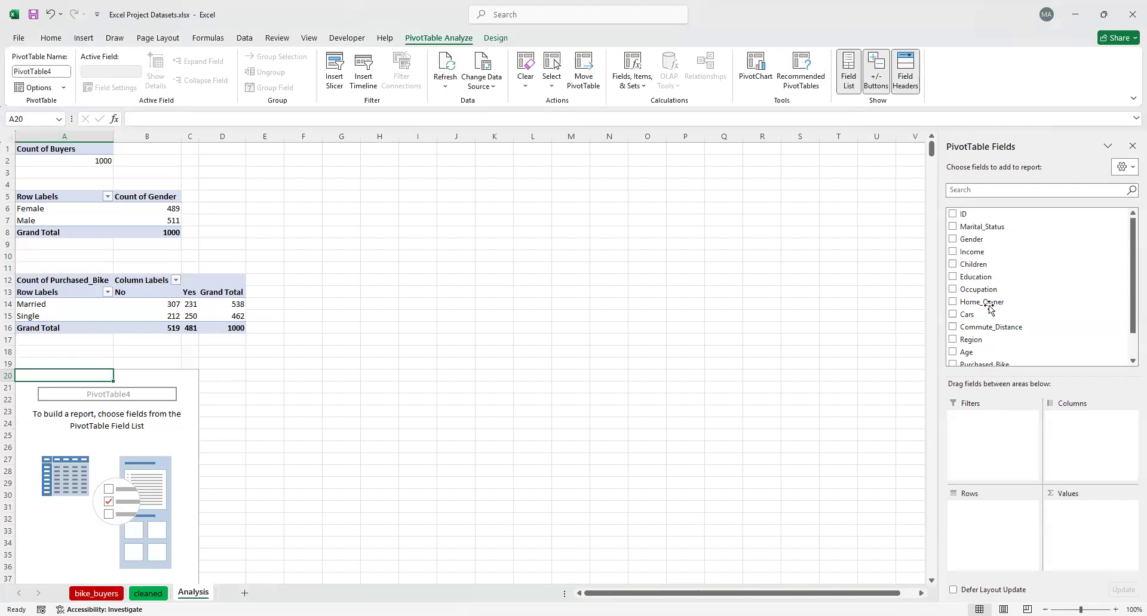
Set up the PivotTable at A20 with Education as rows and Purchased_Bike as both columns and counted values
left_click(953, 278)
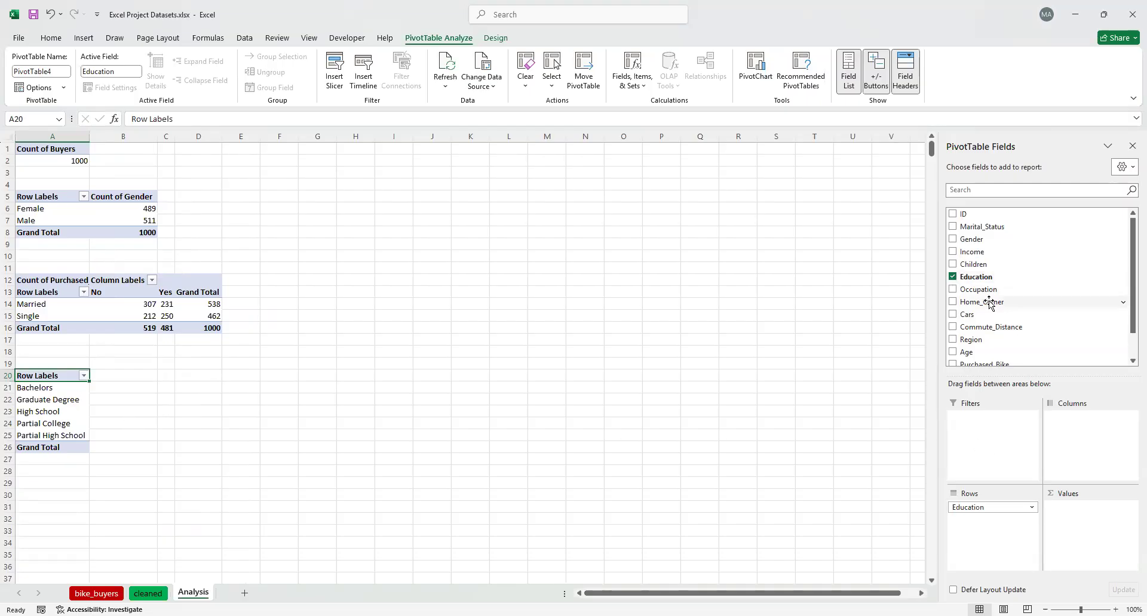
scroll(1003, 311, "down", 1)
left_click_drag(1001, 335, 1083, 438)
left_click_drag(996, 337, 1087, 523)
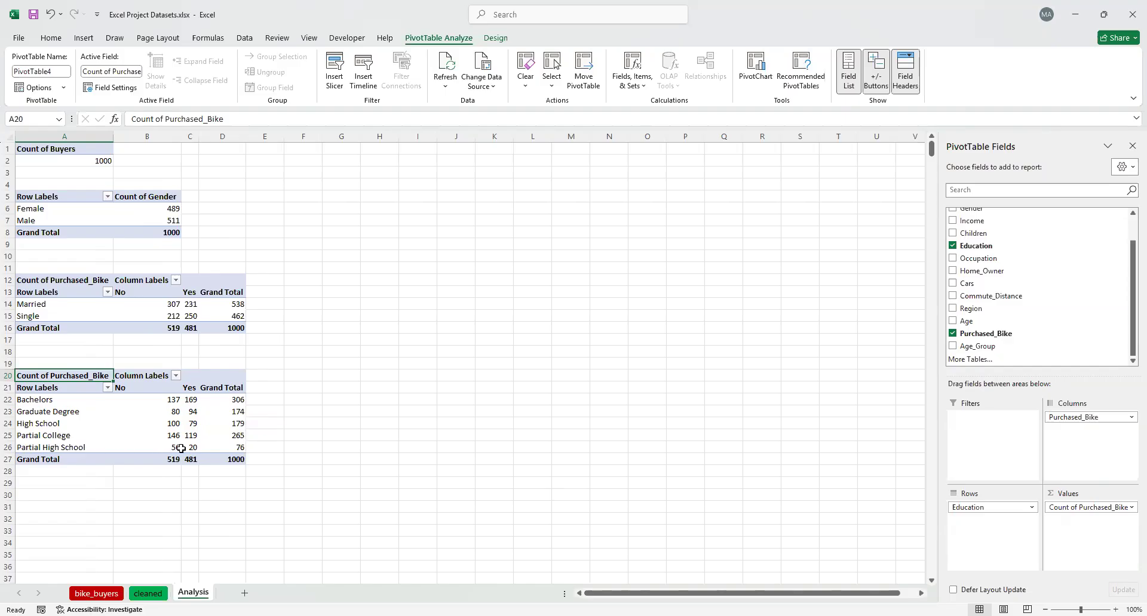
mouse_move(212, 448)
Copy the whole Education PivotTable at A20 and paste it at cell A31 of the Analysis sheet
scroll(48, 488, "down", 4)
left_click(64, 364)
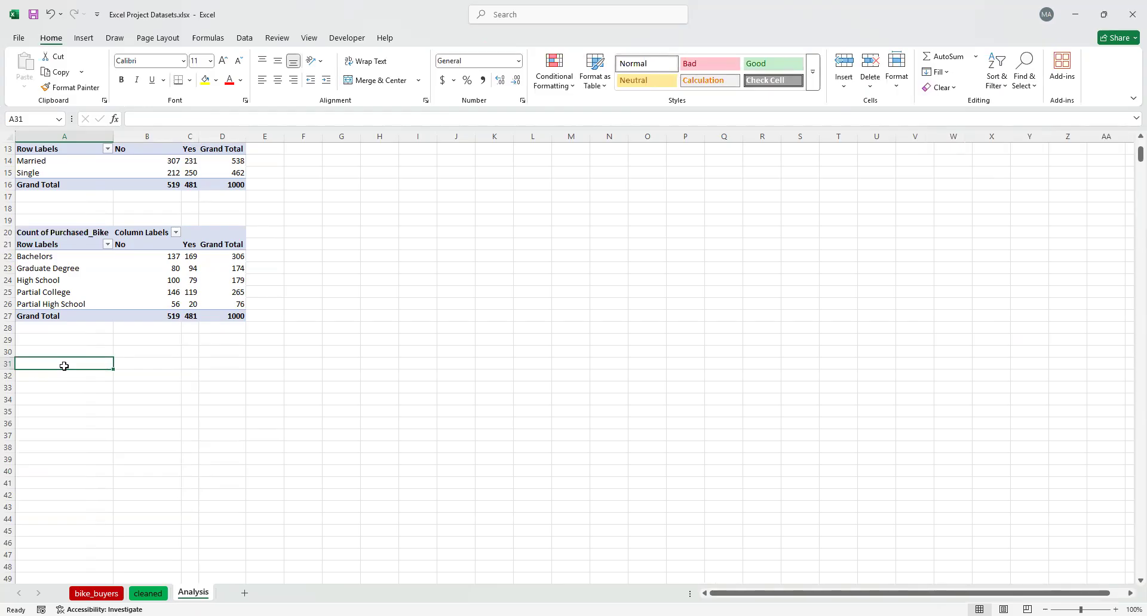
scroll(64, 366, "up", 4)
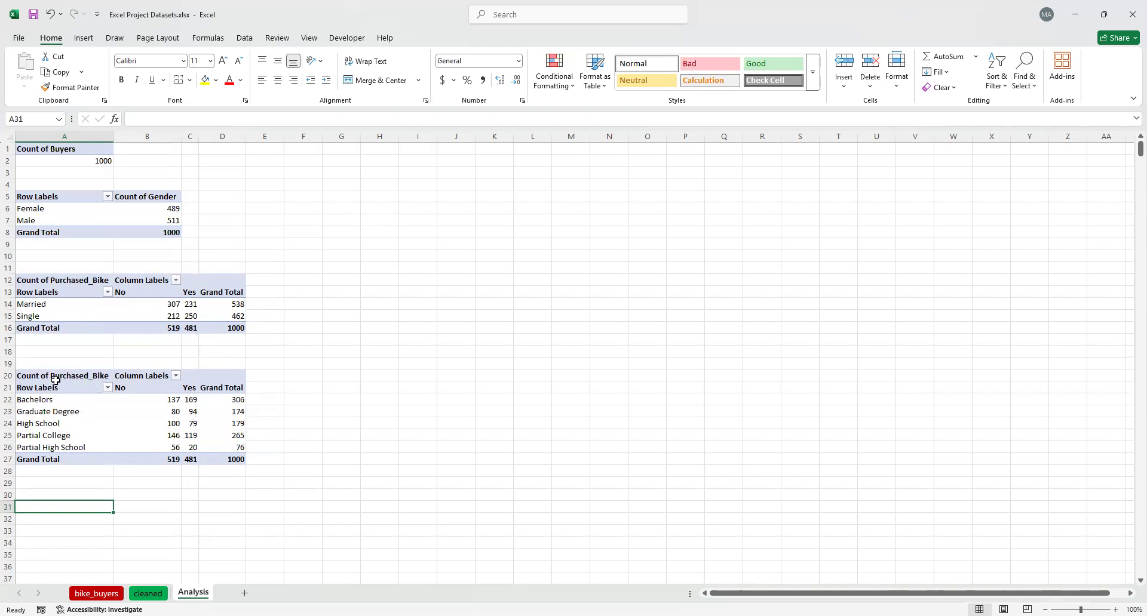
left_click(23, 374)
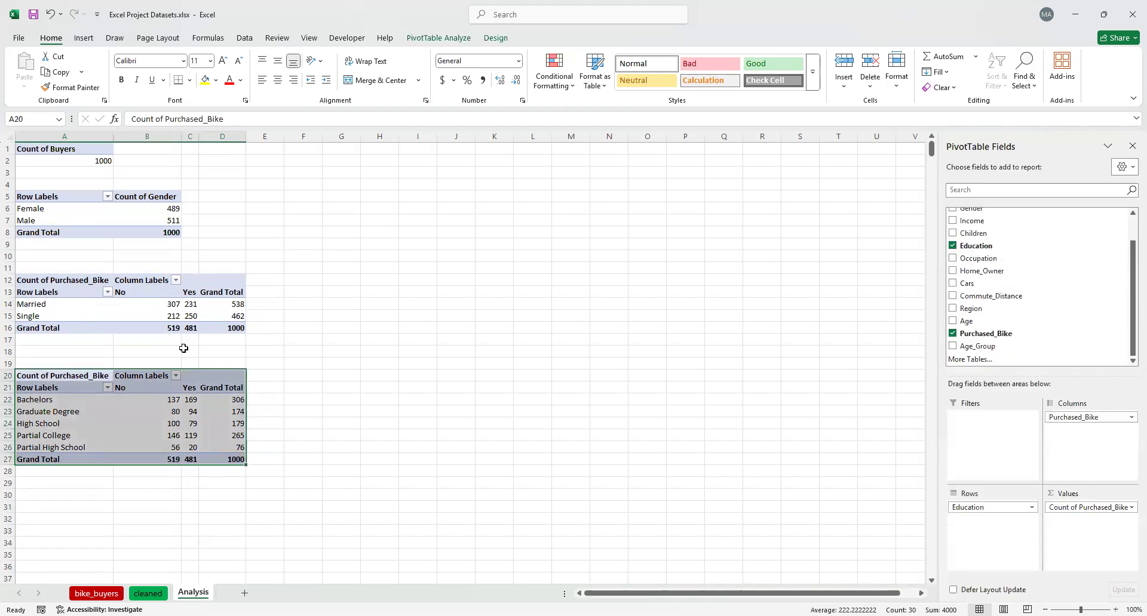
scroll(197, 345, "down", 2)
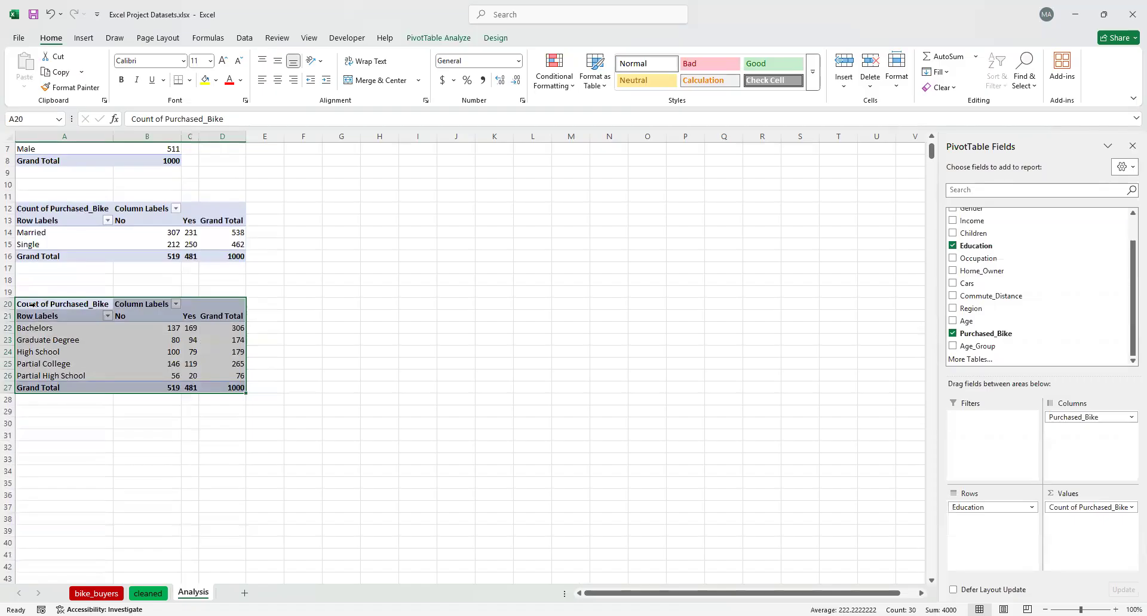
key("ctrl+c")
scroll(138, 343, "down", 2)
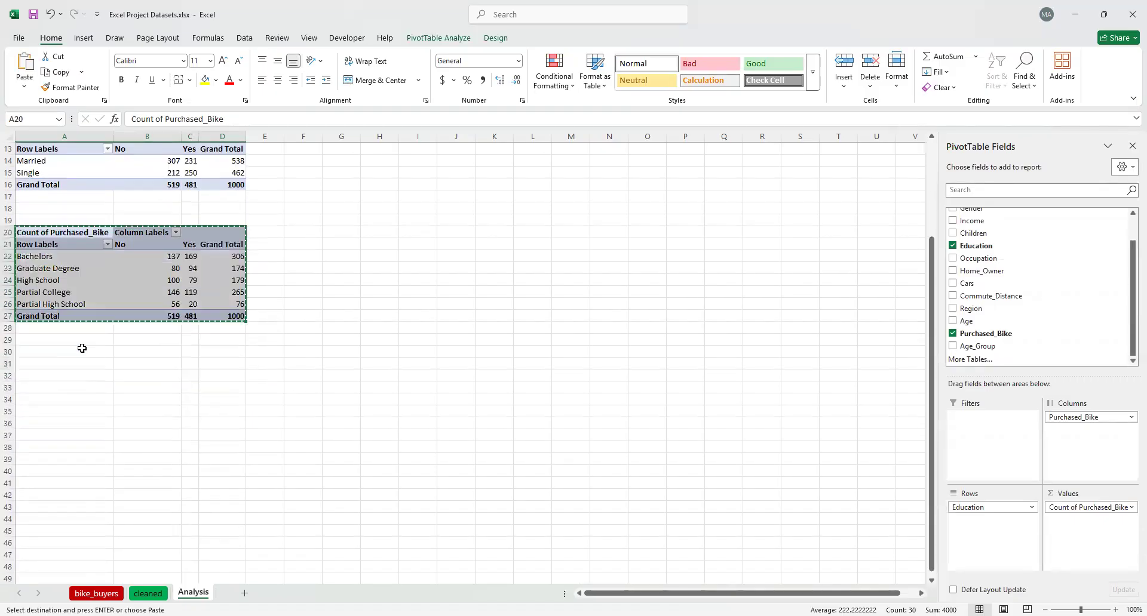
left_click(40, 361)
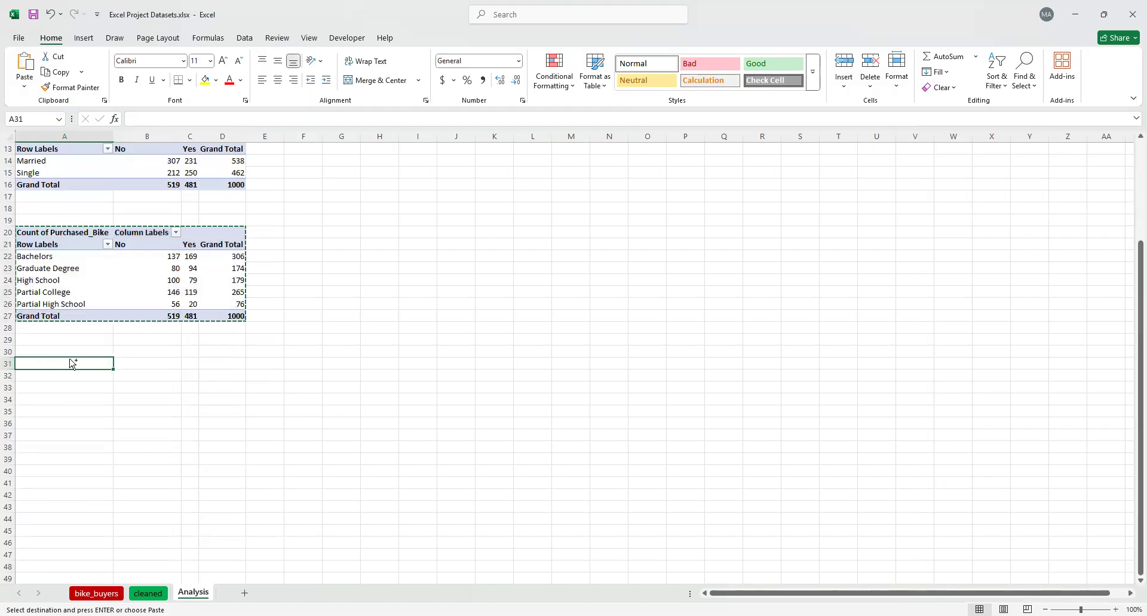
key("ctrl+v")
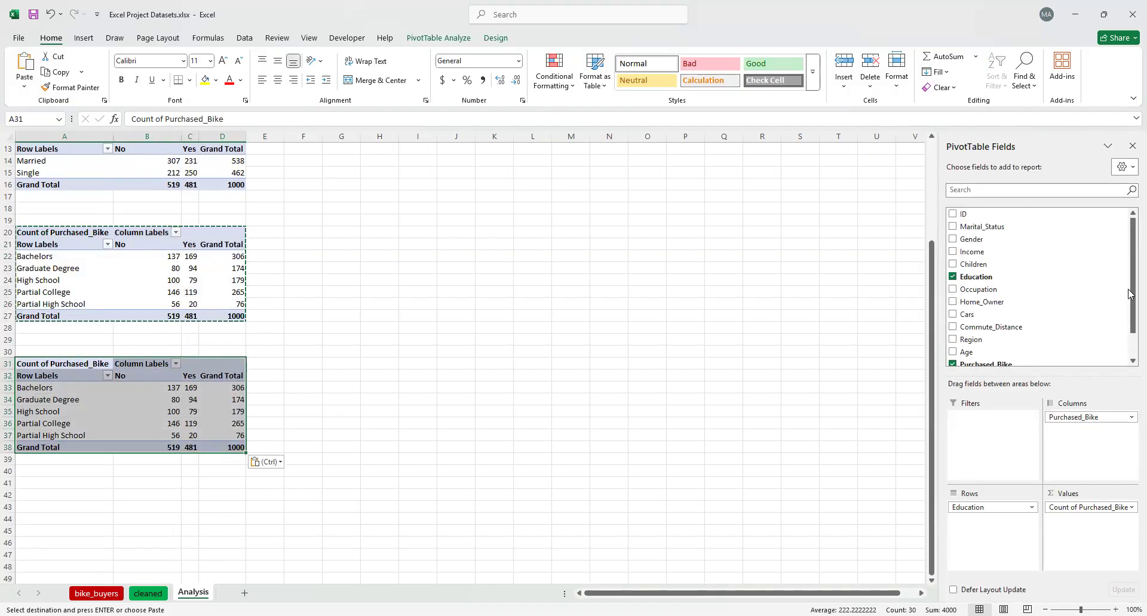
Remove the Education and Purchased_Bike fields from the copied PivotTable and select its first cell, A31
left_click(959, 277)
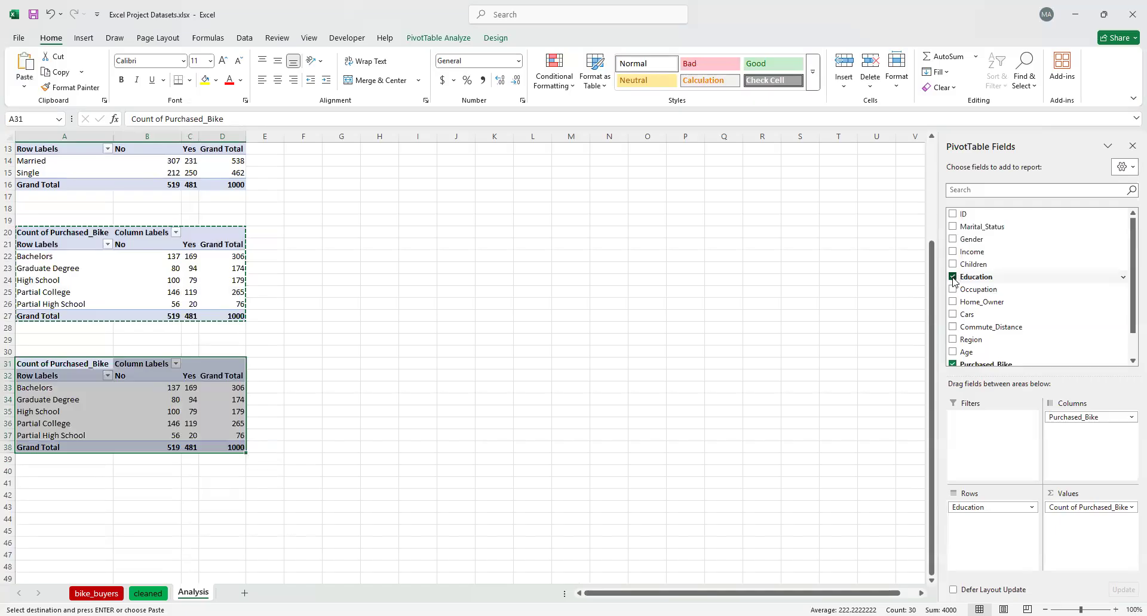
left_click(954, 364)
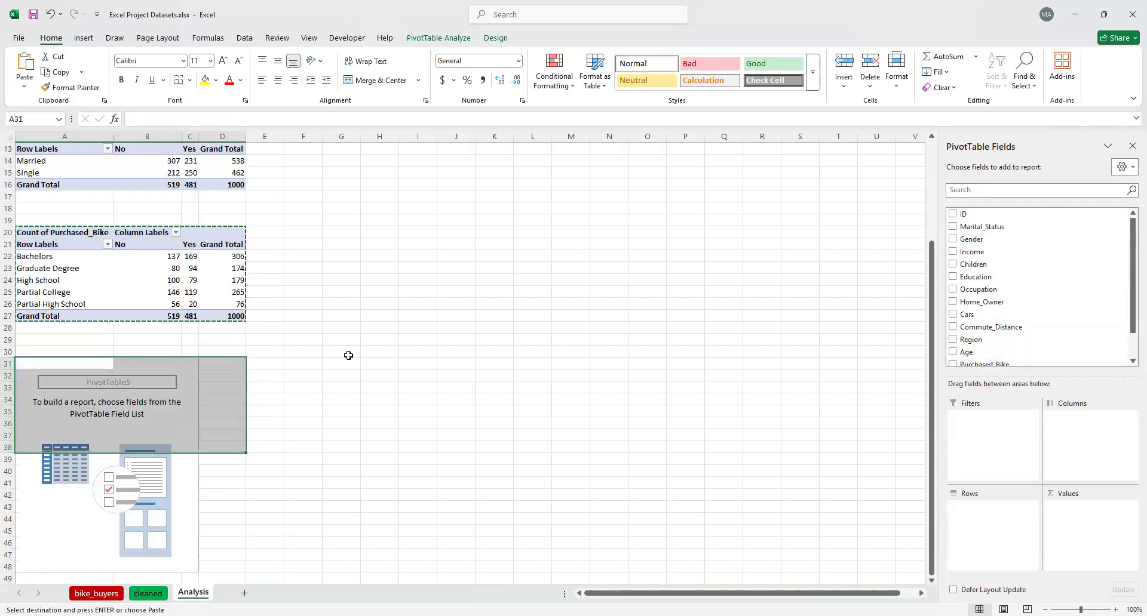
scroll(197, 361, "down", 2)
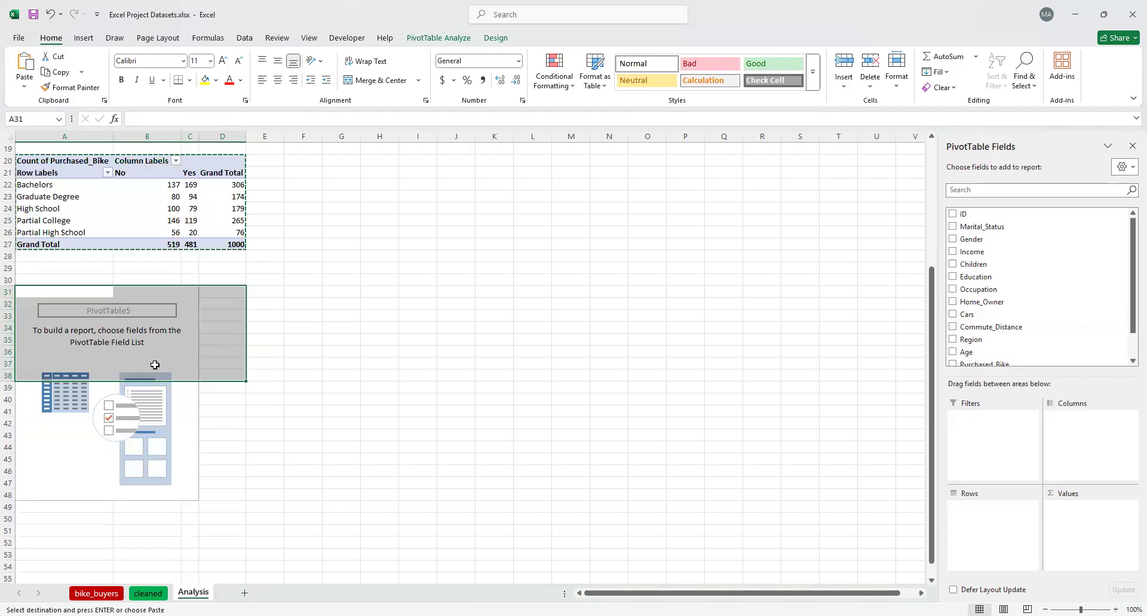
left_click(188, 351)
left_click(72, 328)
left_click(224, 327)
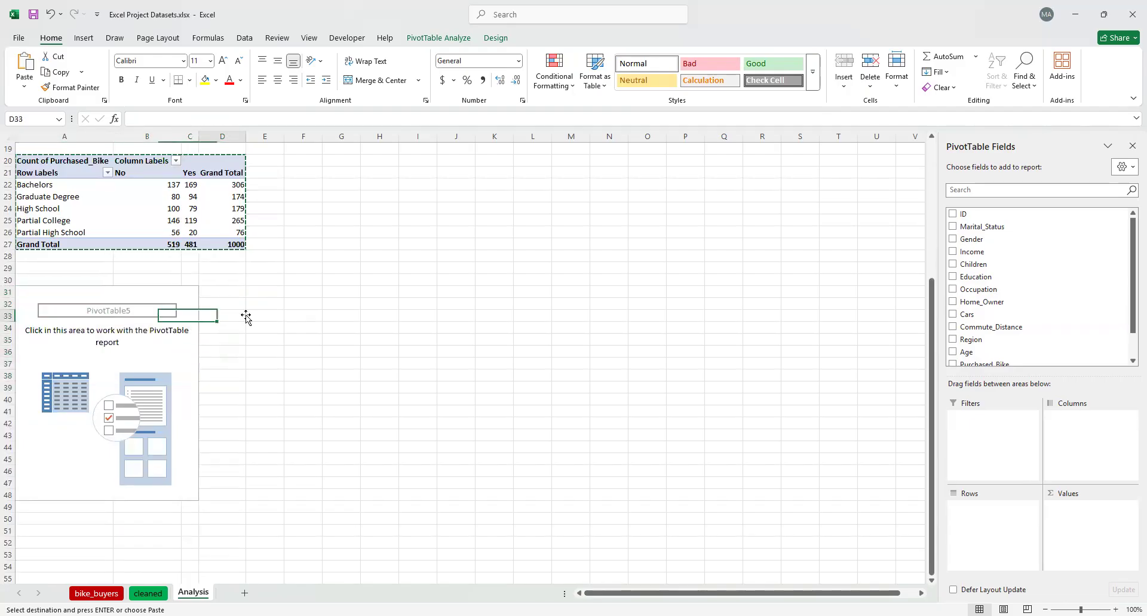
left_click(52, 323)
left_click(58, 313)
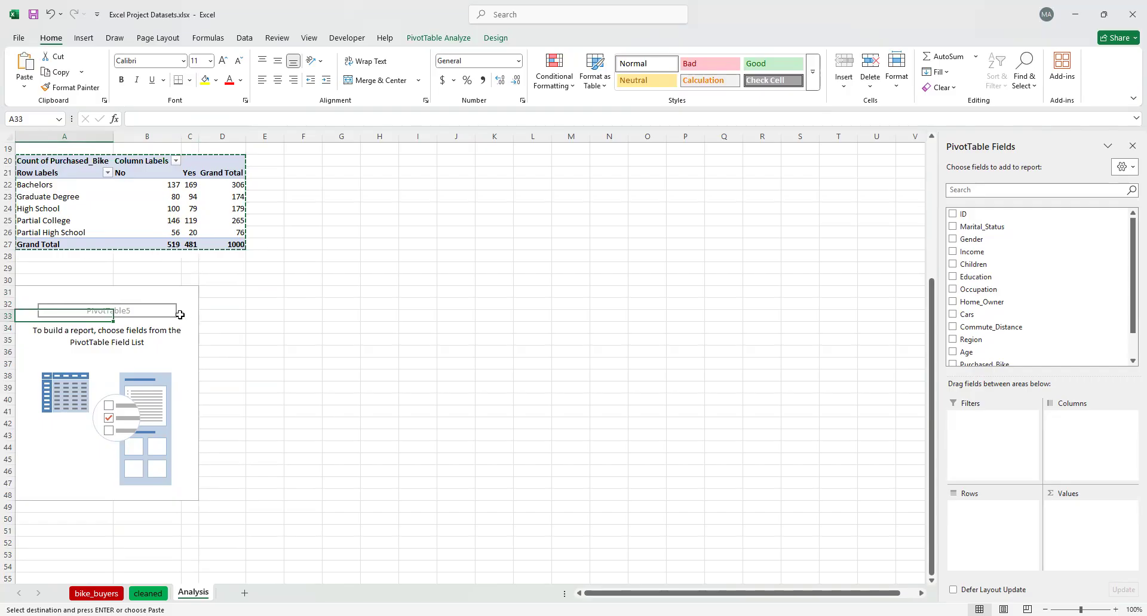
left_click(149, 305)
left_click(59, 303)
left_click(42, 292)
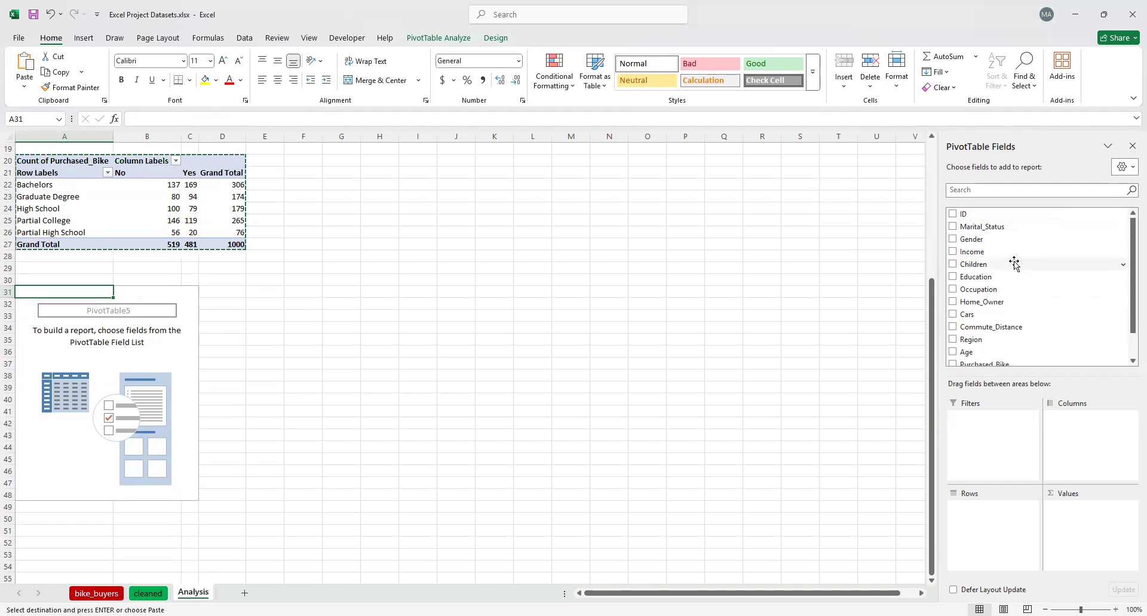
Set up the PivotTable at A31 with only Age as rows and Purchased_Bike as both columns and counted values
scroll(1013, 294, "down", 1)
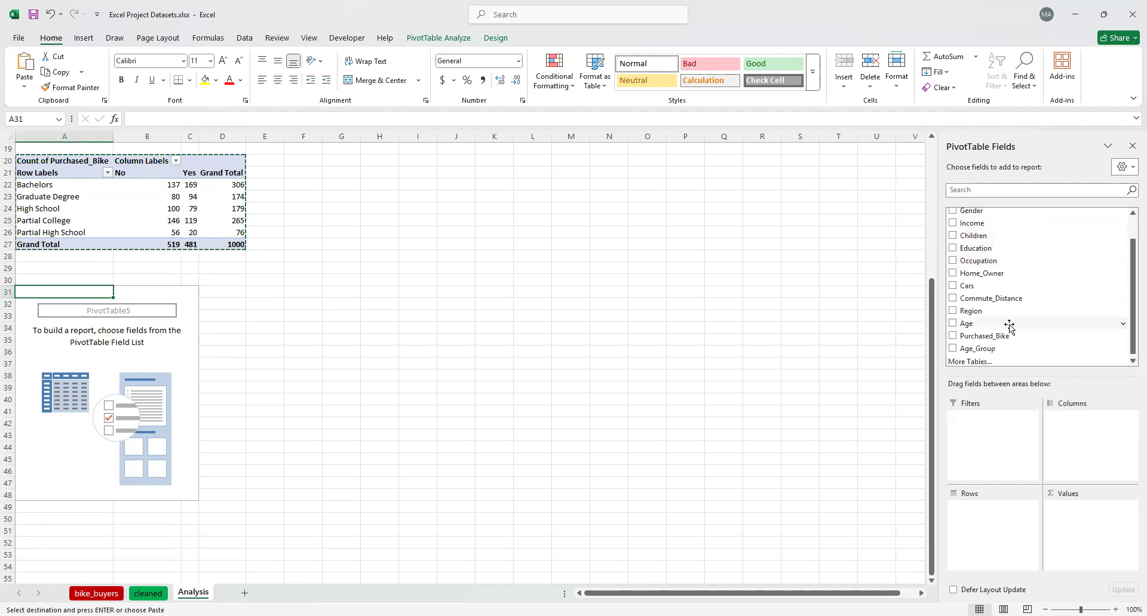
left_click(956, 325)
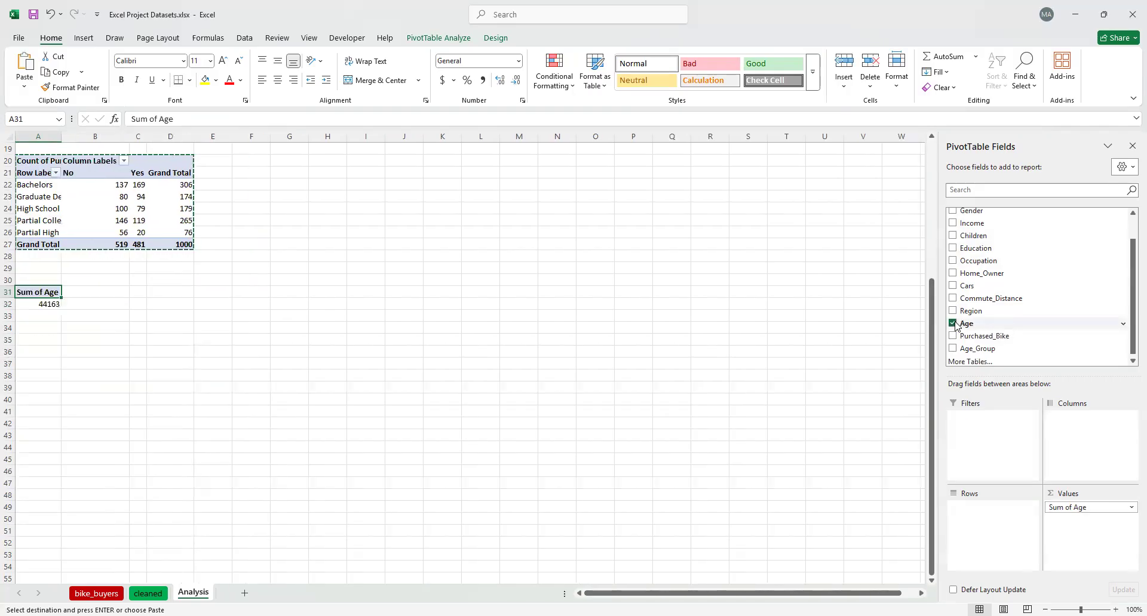
left_click_drag(955, 326, 976, 531)
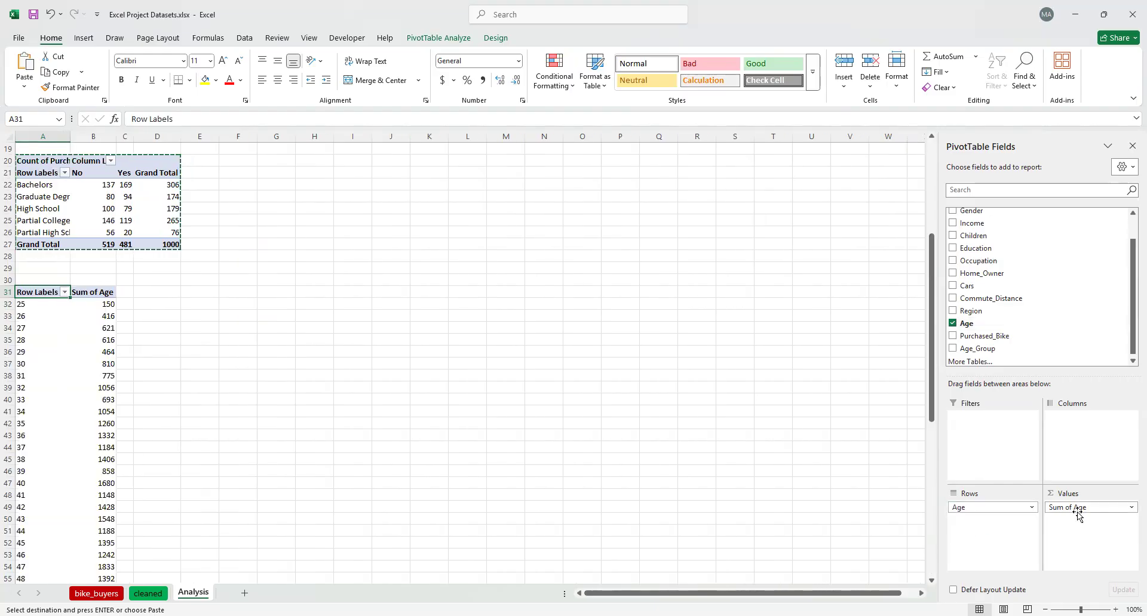
left_click(1131, 508)
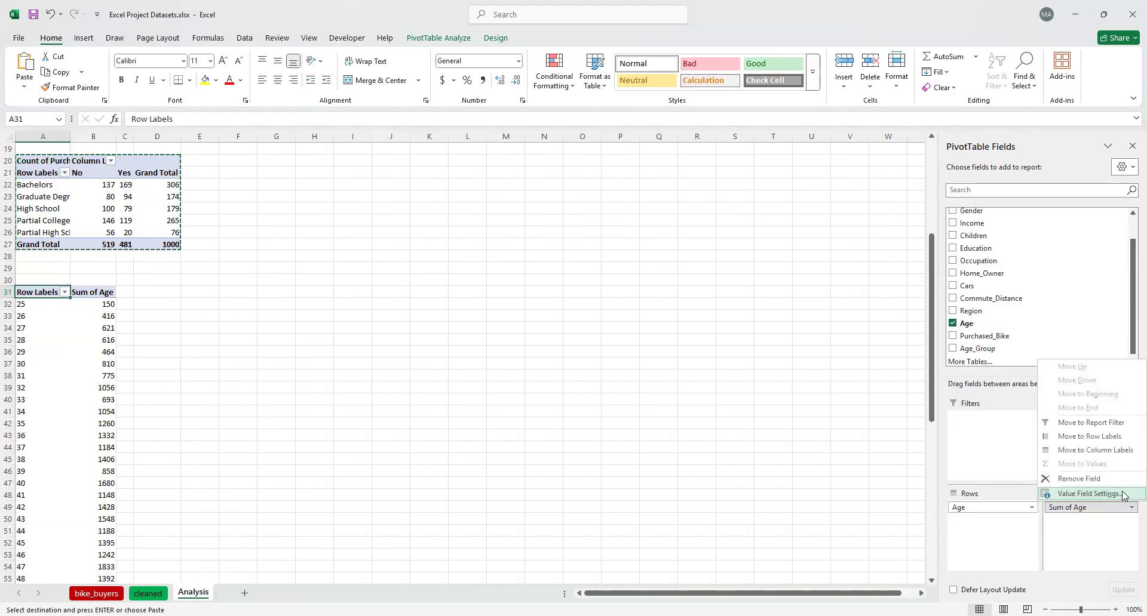
left_click(1122, 479)
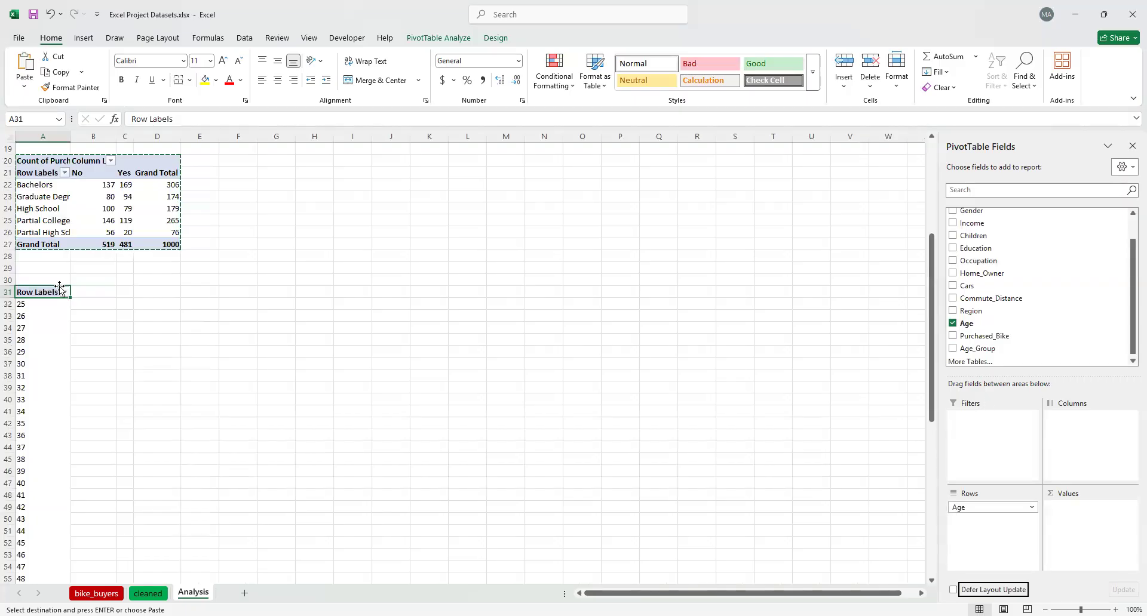
scroll(1016, 328, "down", 1)
left_click_drag(1007, 338, 1076, 440)
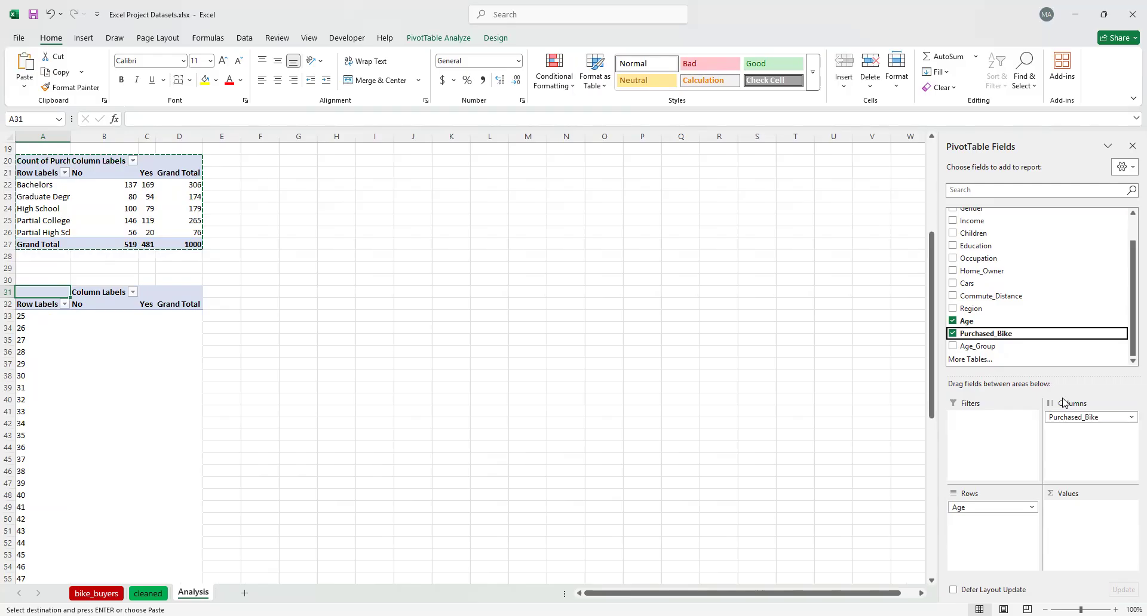
left_click_drag(1024, 338, 1109, 525)
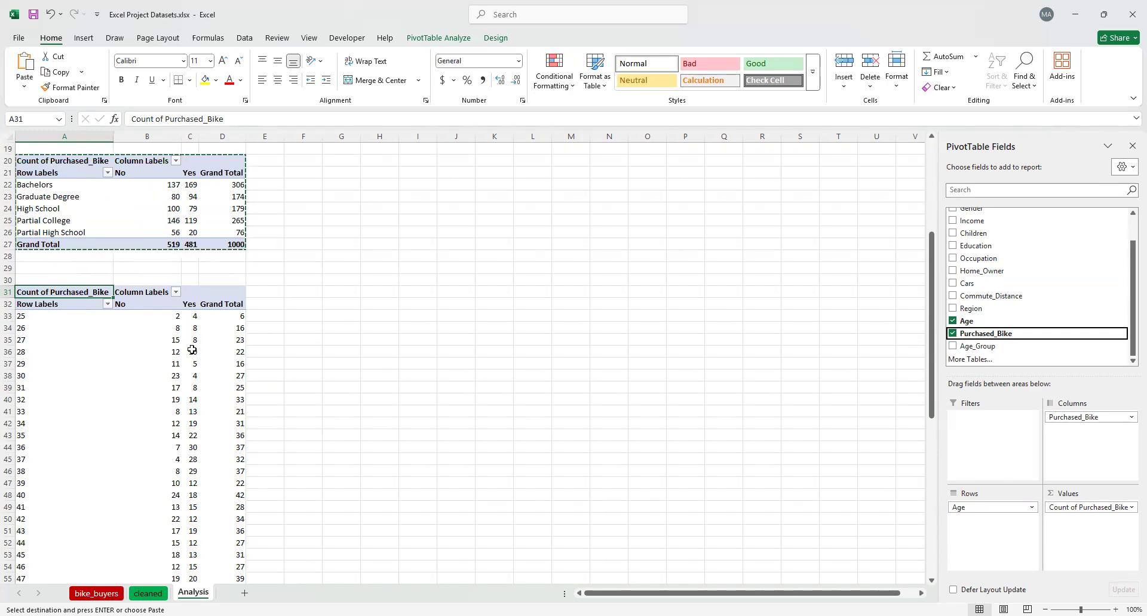
Examine how bike purchases are distributed across the individual ages in the PivotTable at A31
scroll(192, 350, "down", 14)
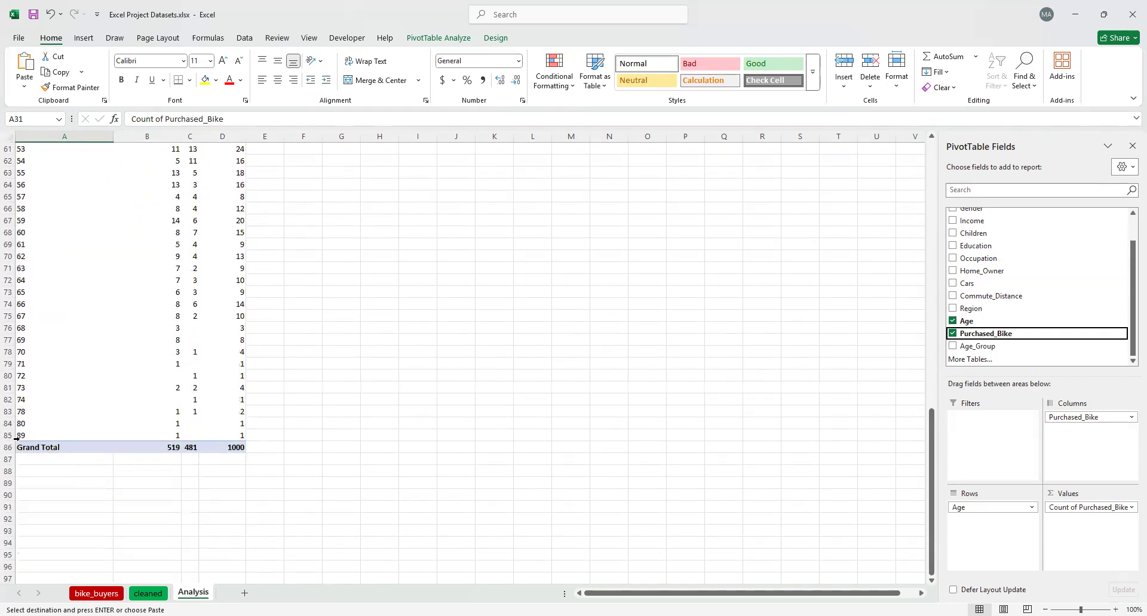
scroll(208, 386, "up", 3)
scroll(209, 385, "up", 10)
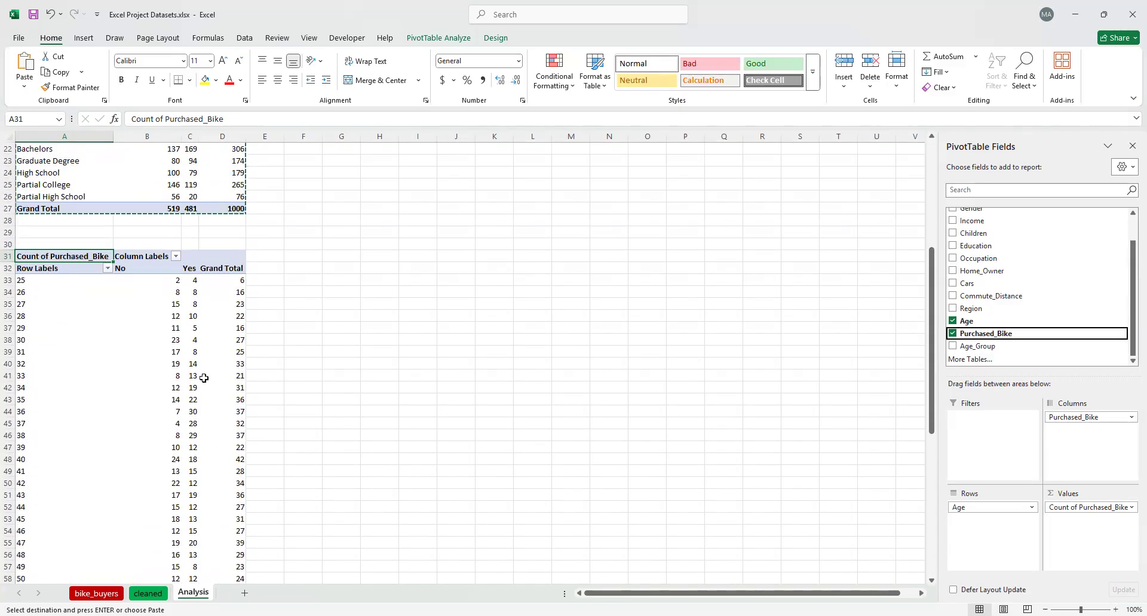
scroll(204, 378, "down", 3)
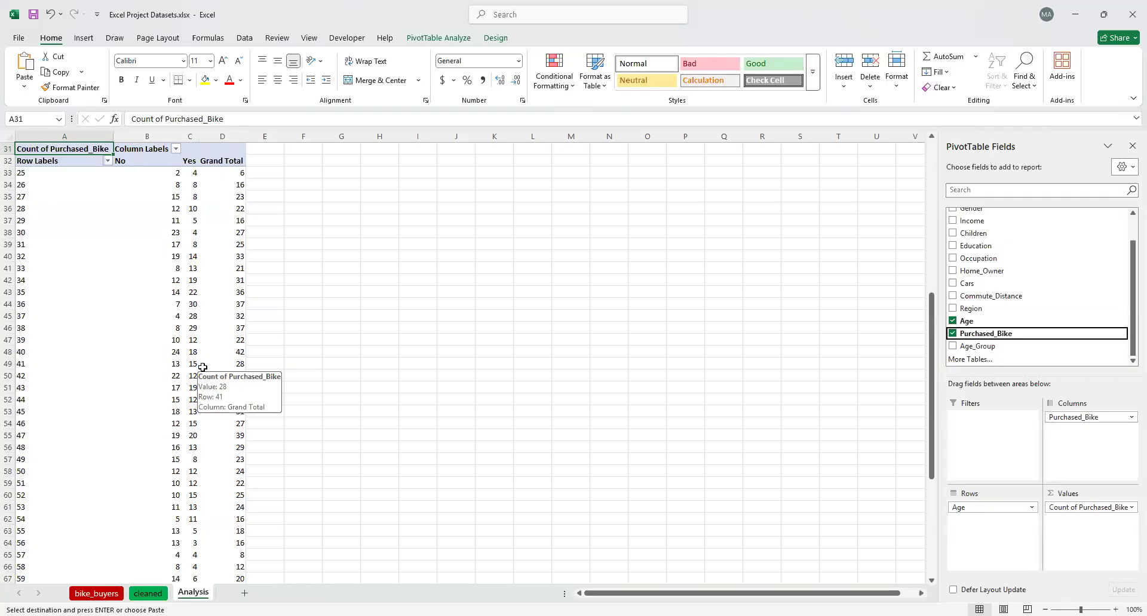
scroll(263, 269, "down", 4)
scroll(197, 334, "up", 6)
scroll(201, 334, "down", 1)
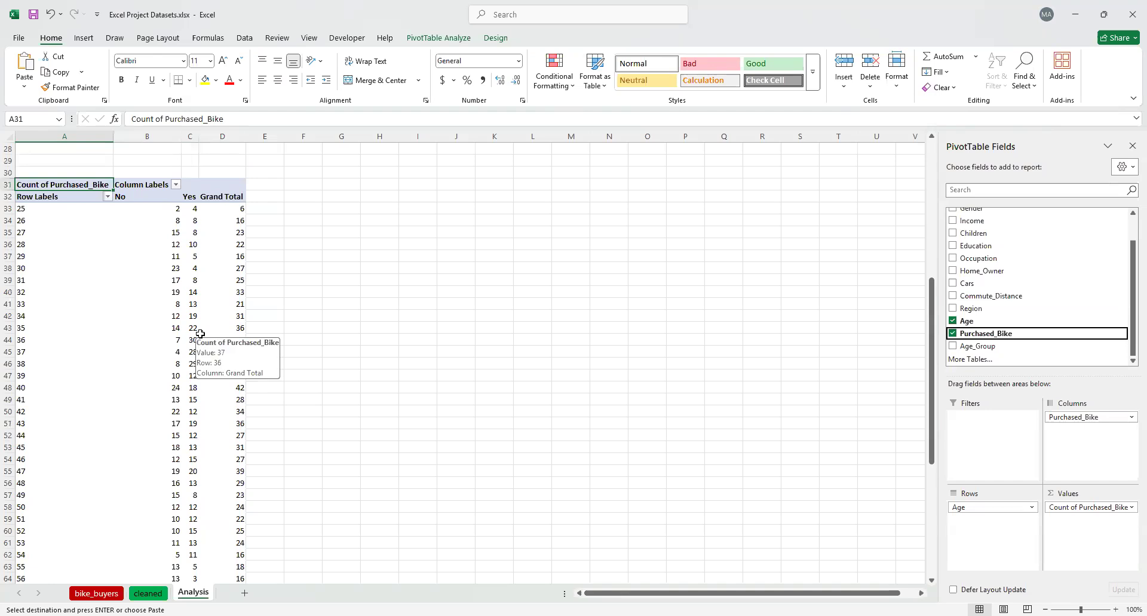
scroll(200, 334, "down", 13)
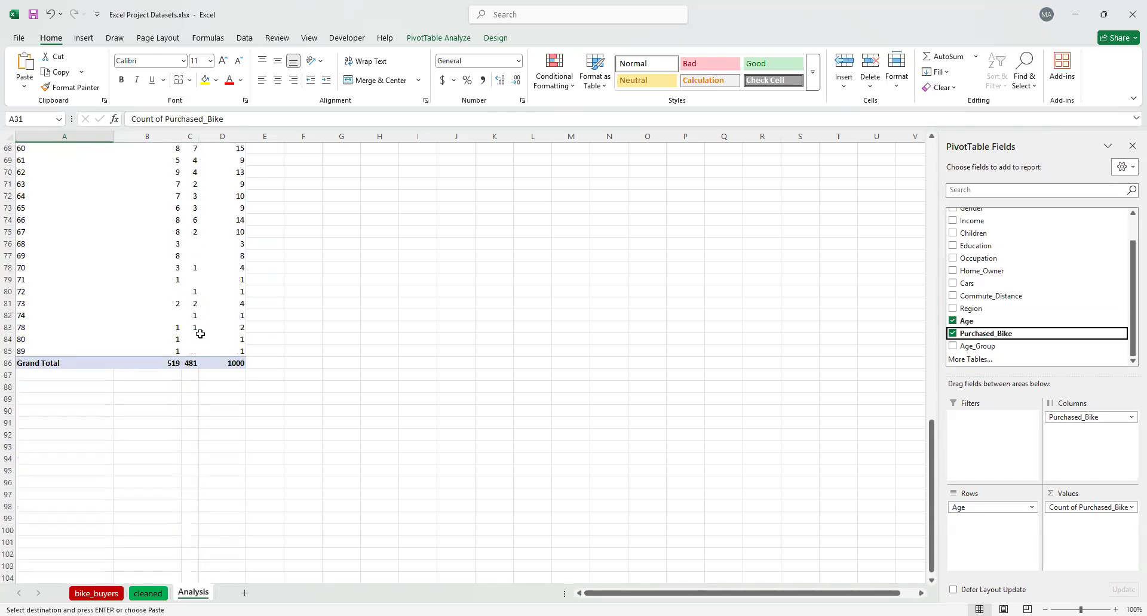
scroll(200, 334, "up", 15)
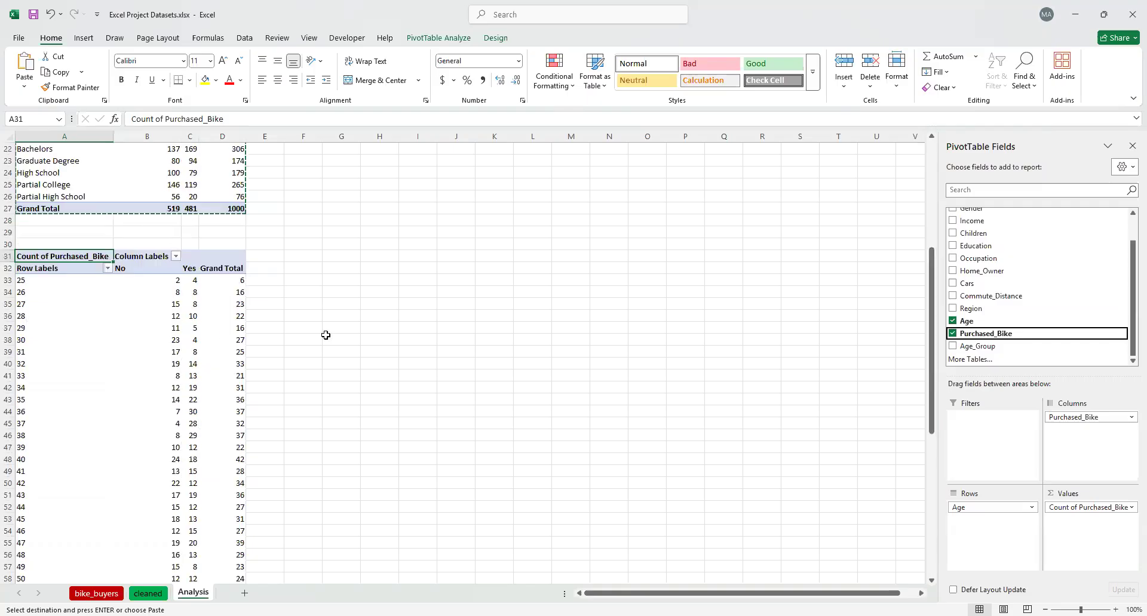
Paste a copy of the Education PivotTable at cell G31 and remove its Education and Purchased_Bike fields
scroll(82, 248, "up", 3)
left_click(23, 228)
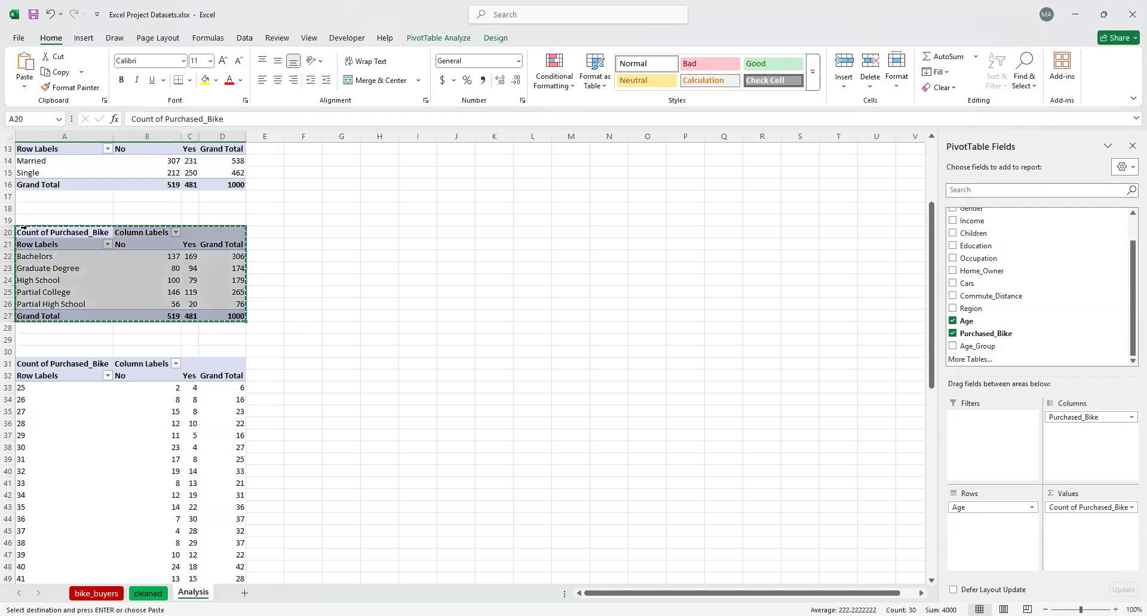
left_click(336, 365)
key("ctrl+v")
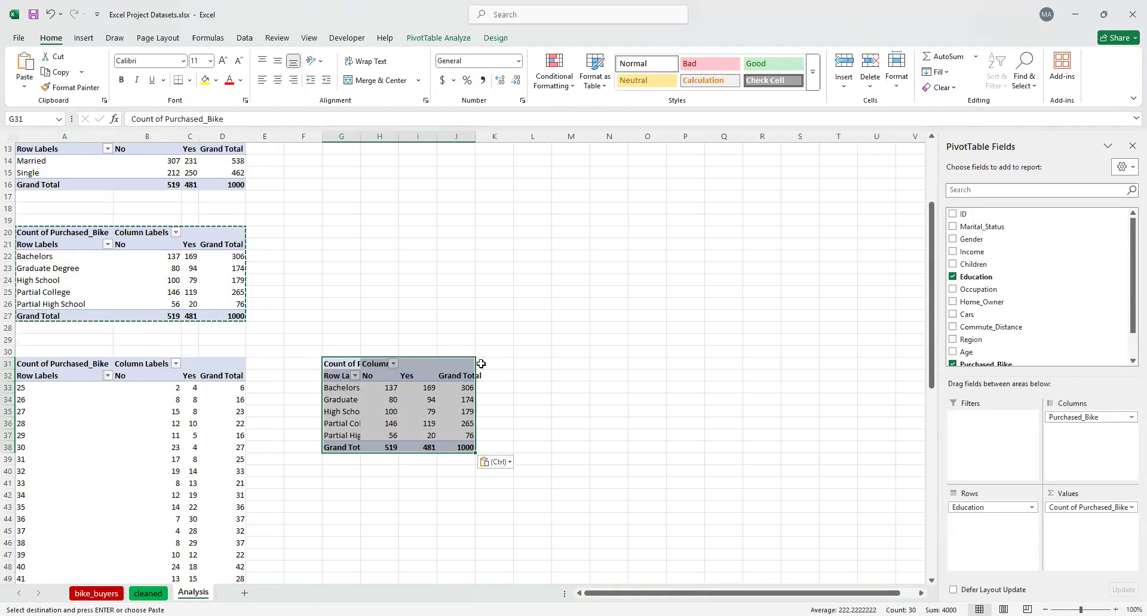
left_click(953, 277)
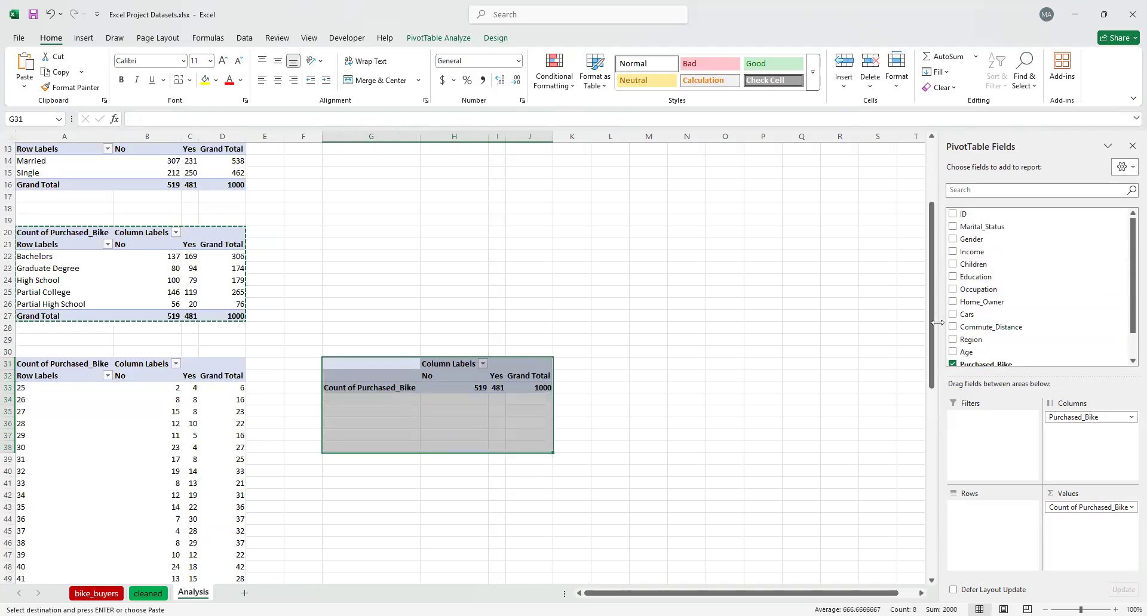
left_click(952, 364)
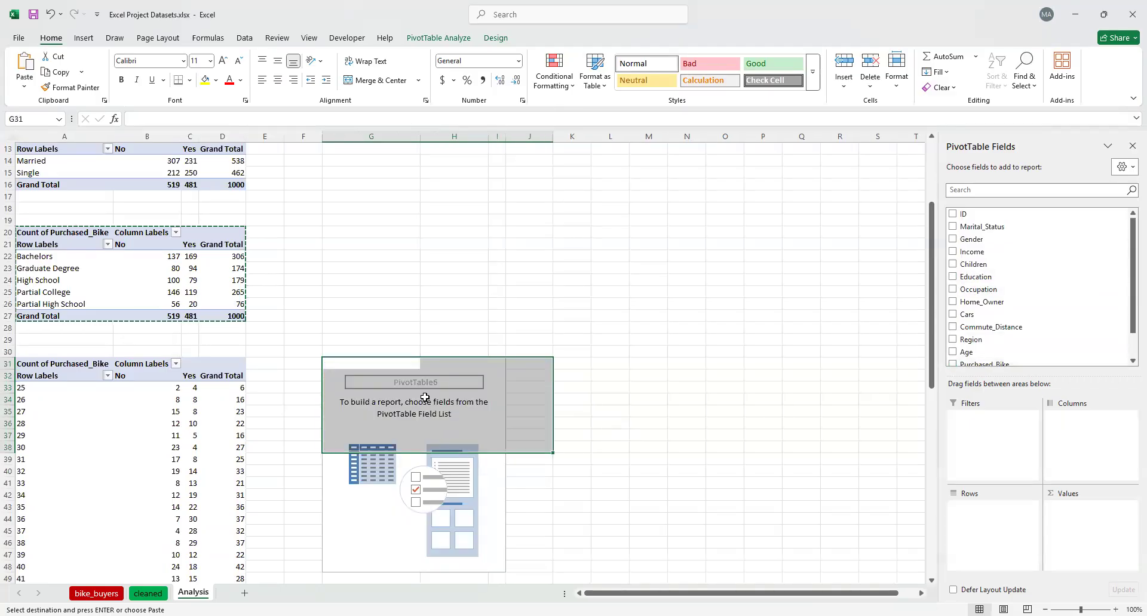
Set up the PivotTable at G31 with Age_Group as rows and Purchased_Bike as both columns and counted values
scroll(542, 428, "down", 1)
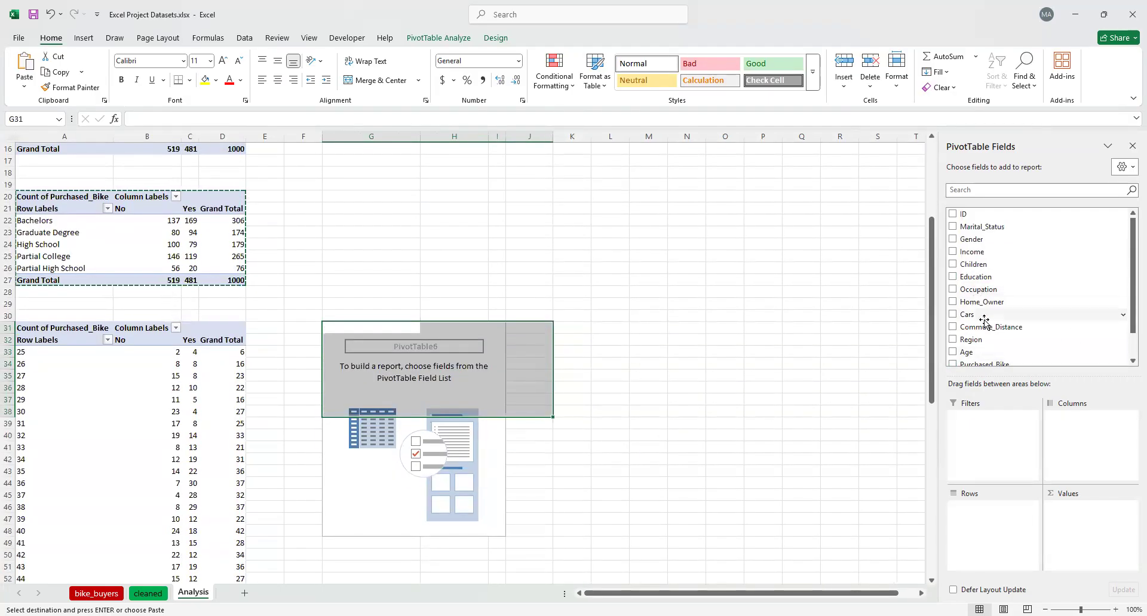
scroll(989, 326, "down", 1)
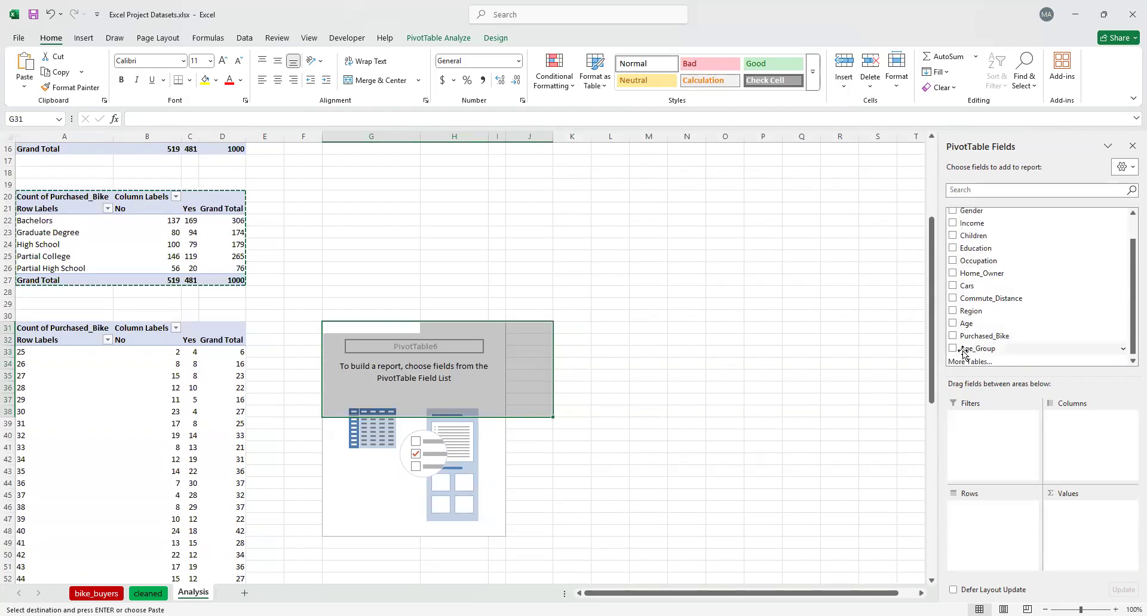
left_click_drag(963, 353, 987, 519)
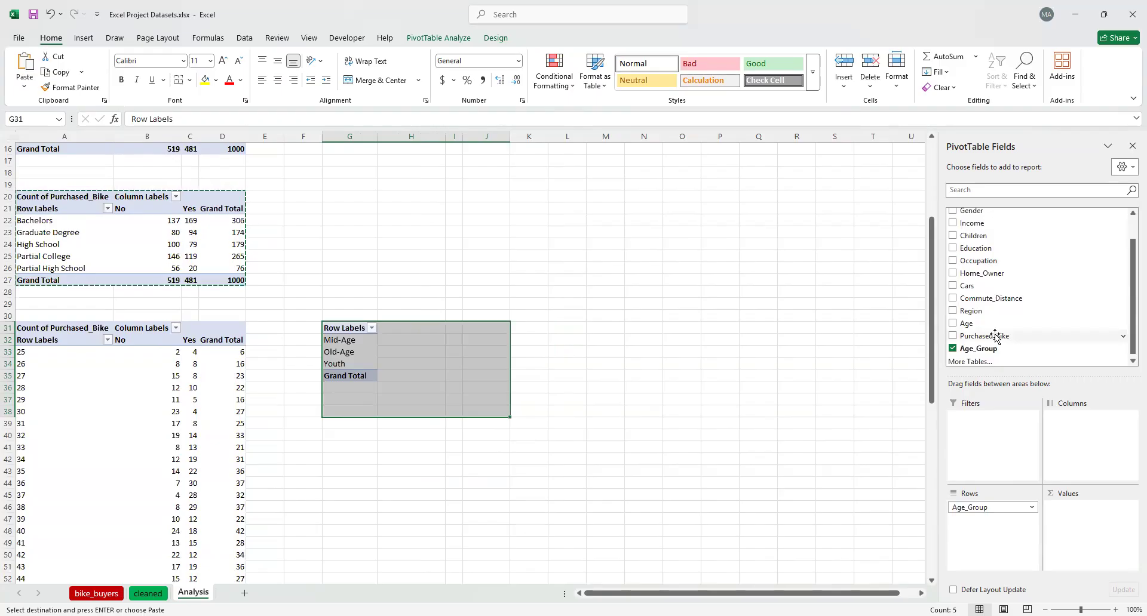
left_click_drag(998, 339, 1084, 431)
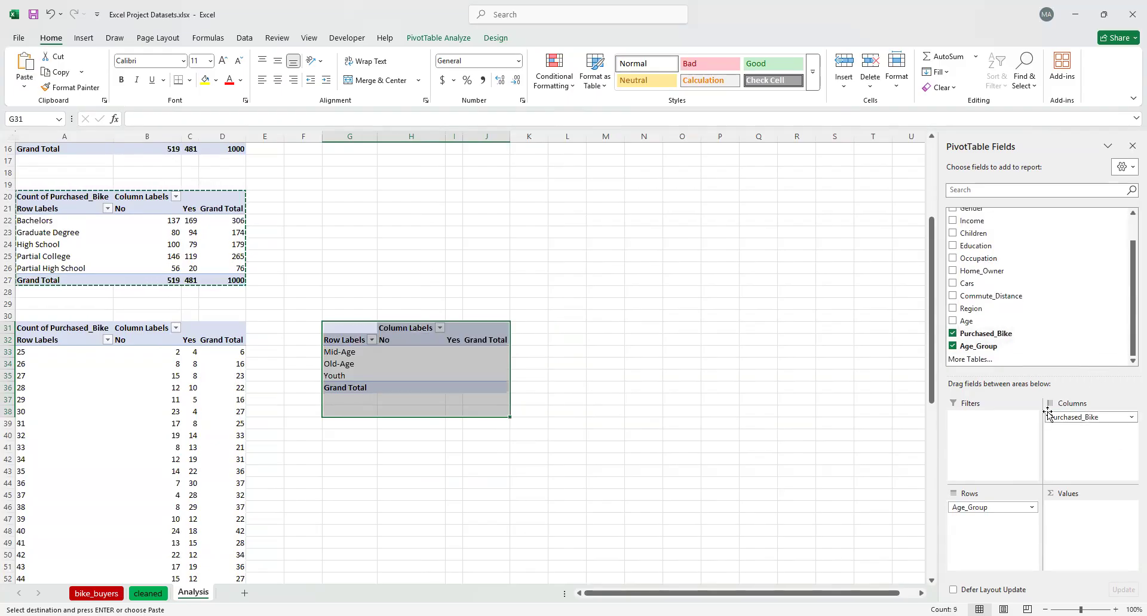
left_click_drag(1006, 334, 1098, 469)
left_click_drag(987, 336, 1072, 518)
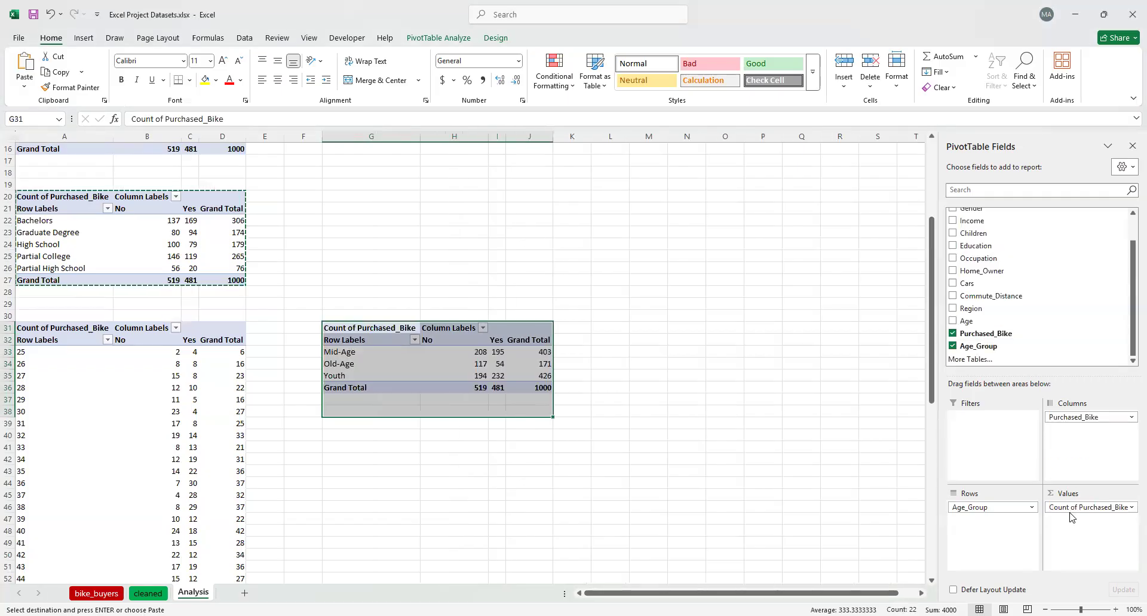
left_click(677, 381)
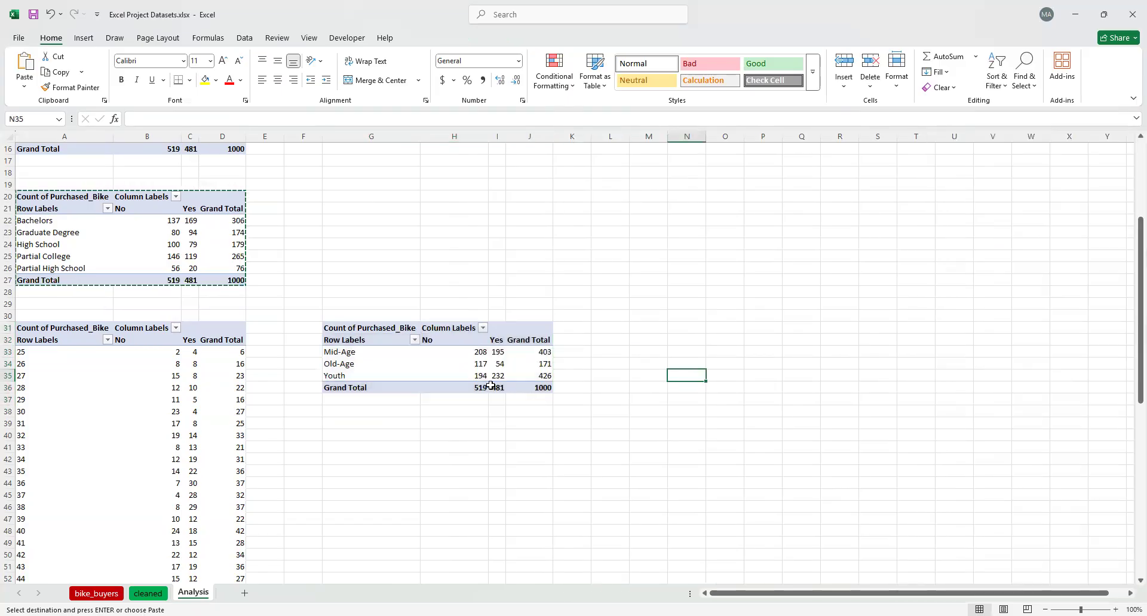
Compare the bike purchases by individual age at A31 with the purchases by age group at G31
scroll(485, 385, "down", 1)
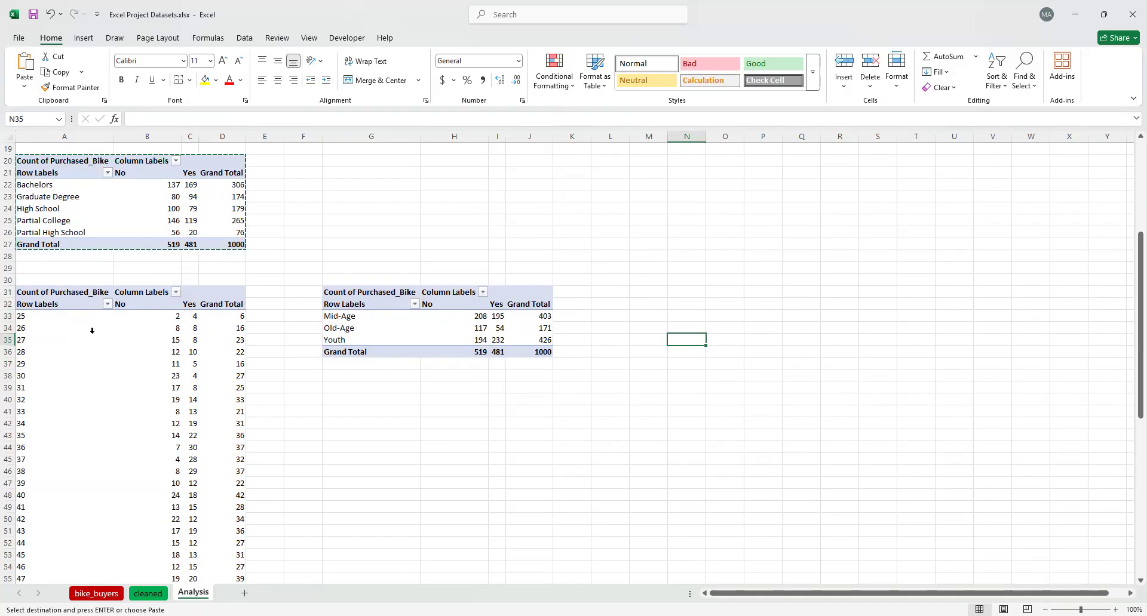
scroll(93, 332, "down", 2)
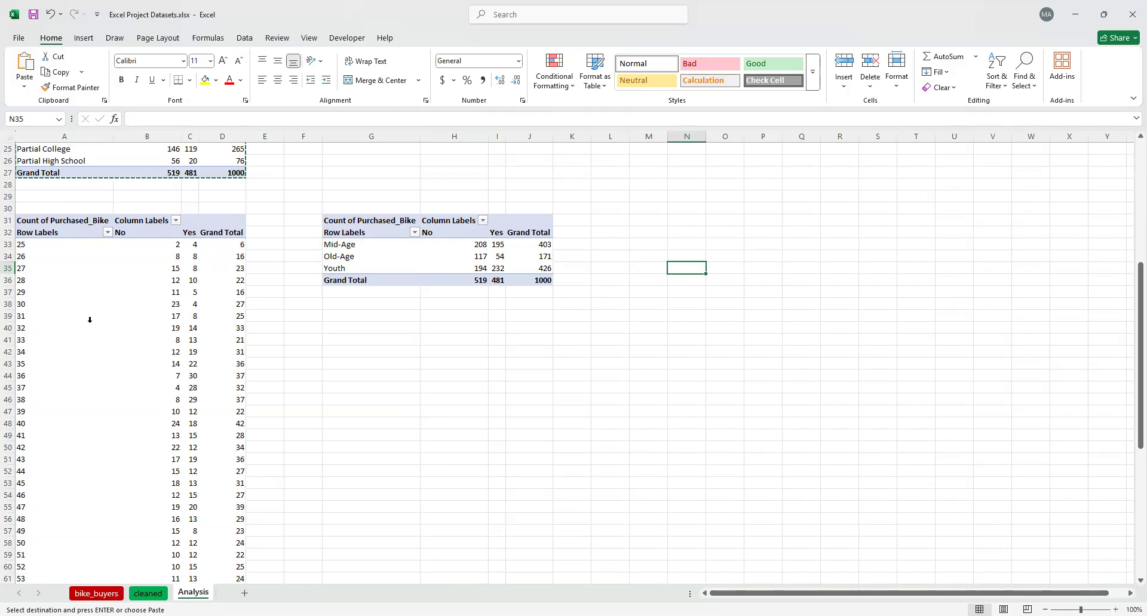
scroll(47, 291, "down", 2)
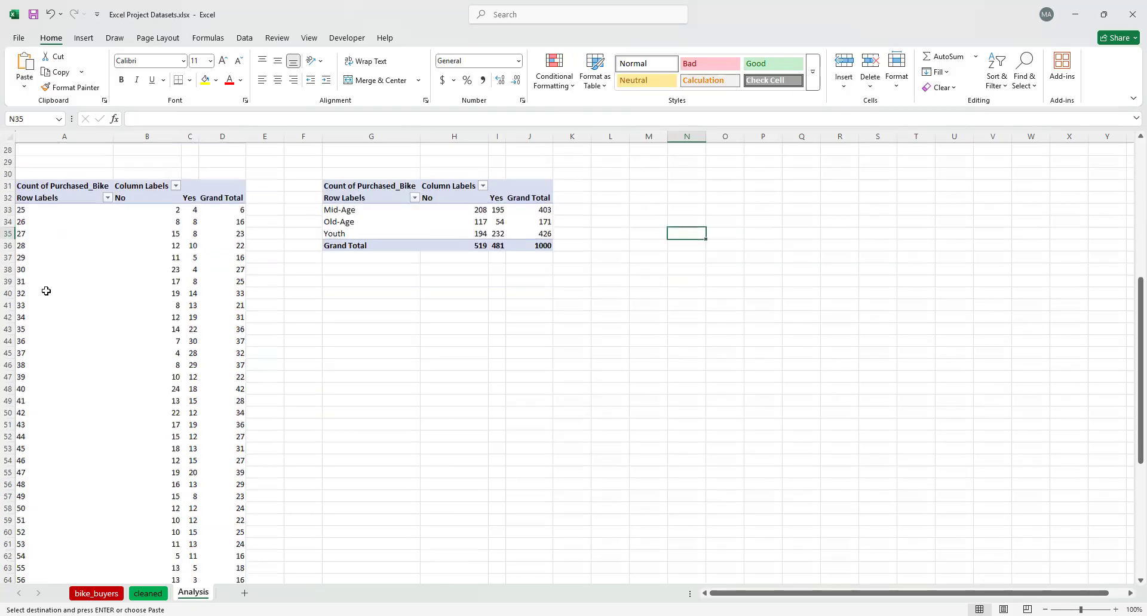
scroll(47, 292, "down", 7)
scroll(66, 284, "up", 5)
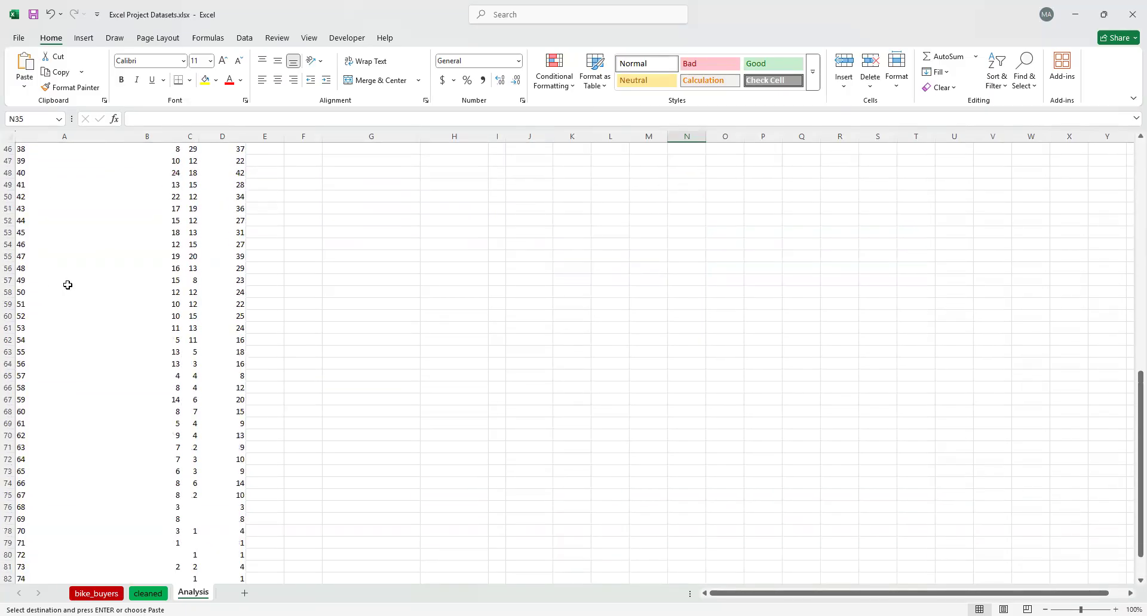
scroll(72, 281, "up", 5)
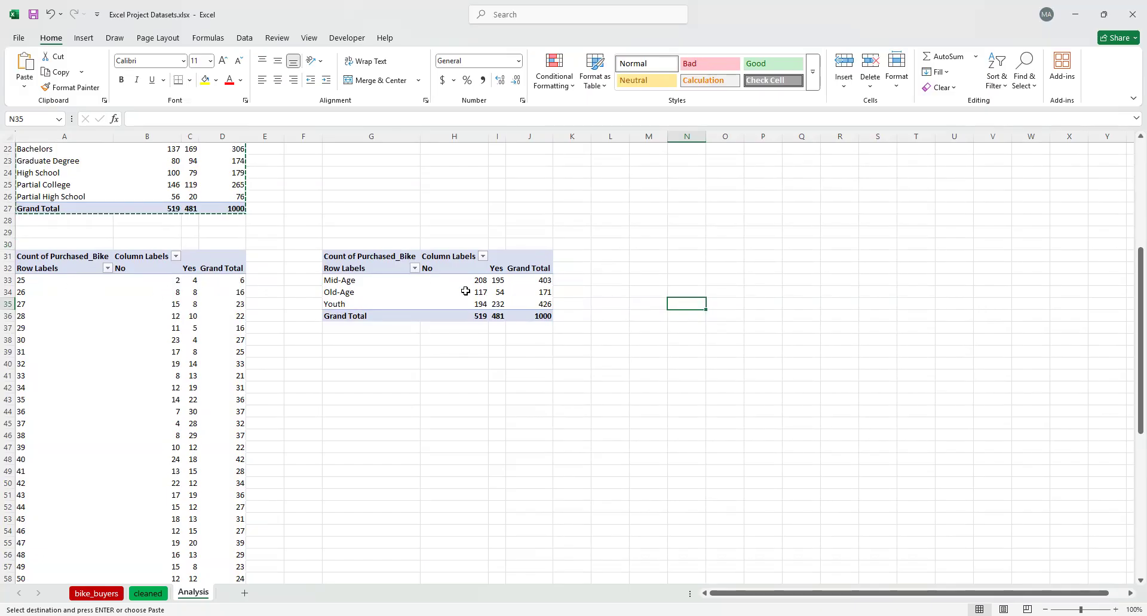
mouse_move(470, 278)
Examine the range of Income values in the cleaned sheet's filter list, then return to the Analysis sheet
mouse_move(501, 297)
left_click(154, 593)
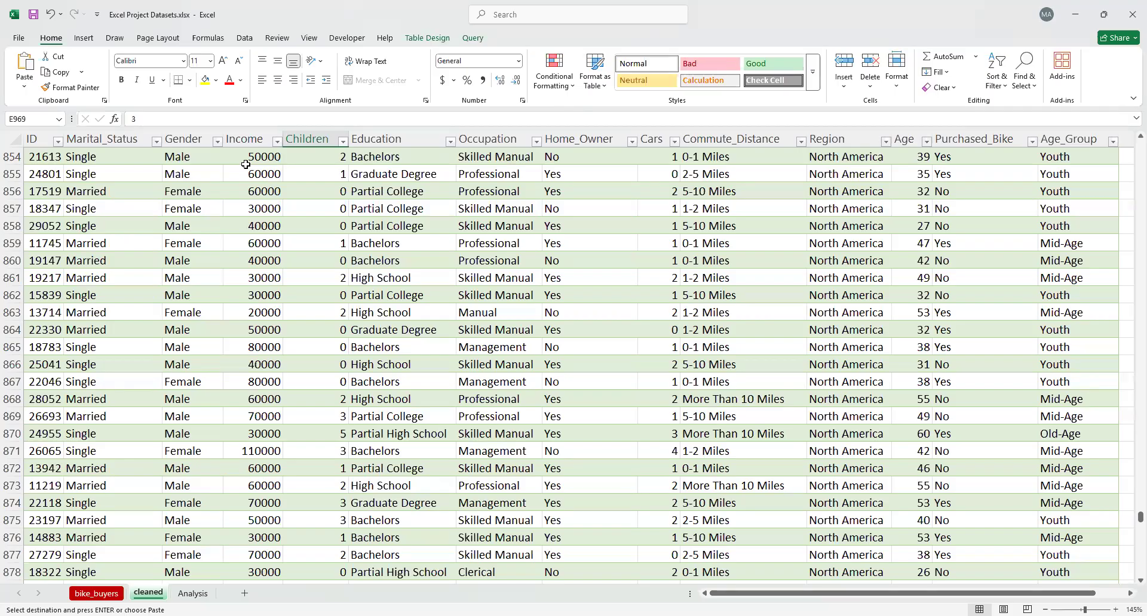
left_click(276, 141)
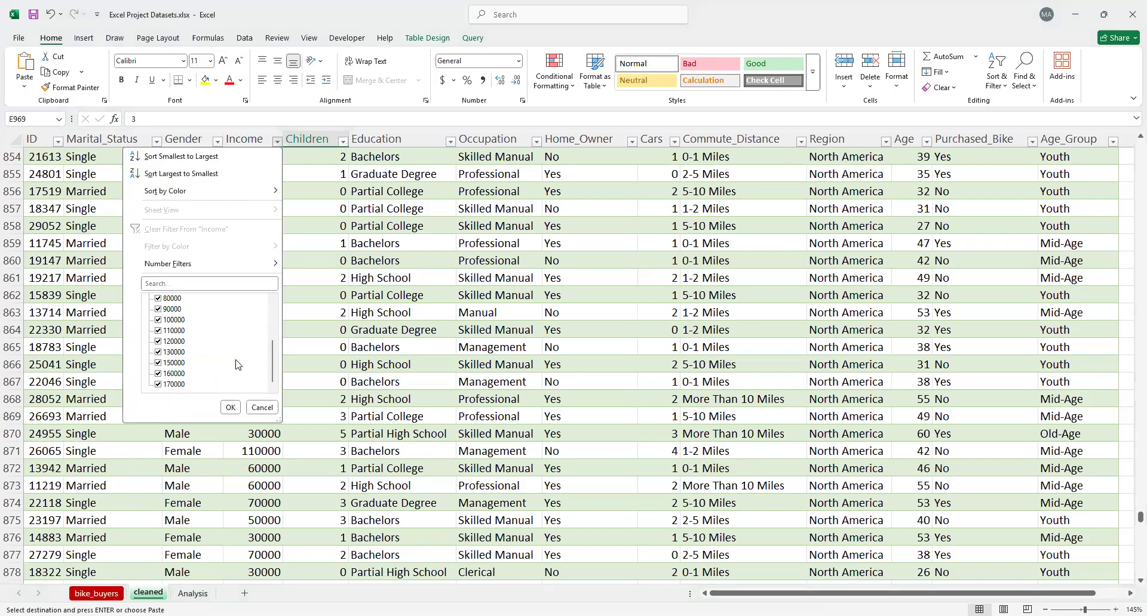
scroll(238, 364, "up", 3)
left_click(277, 142)
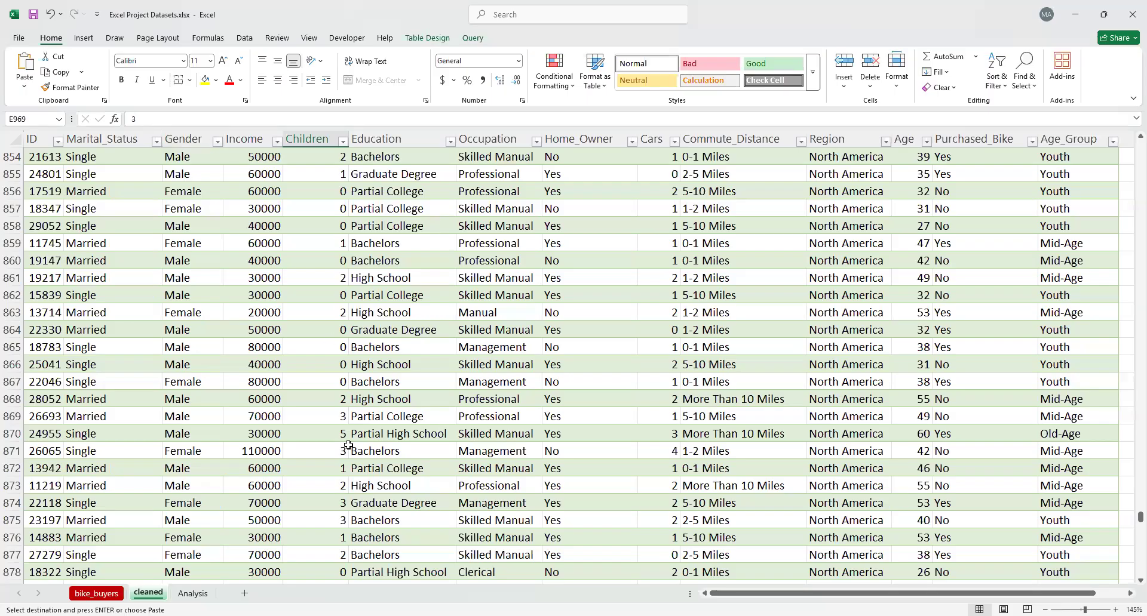
left_click(192, 593)
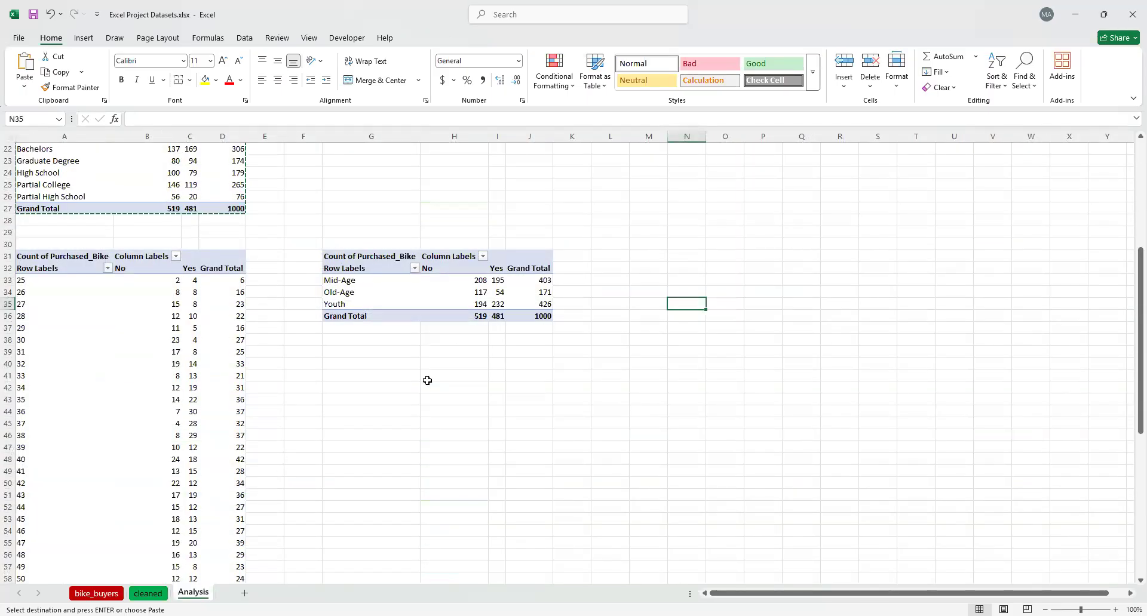
Delete the whole PivotTable of individual ages at cell A31 of the Analysis sheet
scroll(304, 422, "down", 2)
scroll(268, 304, "up", 3)
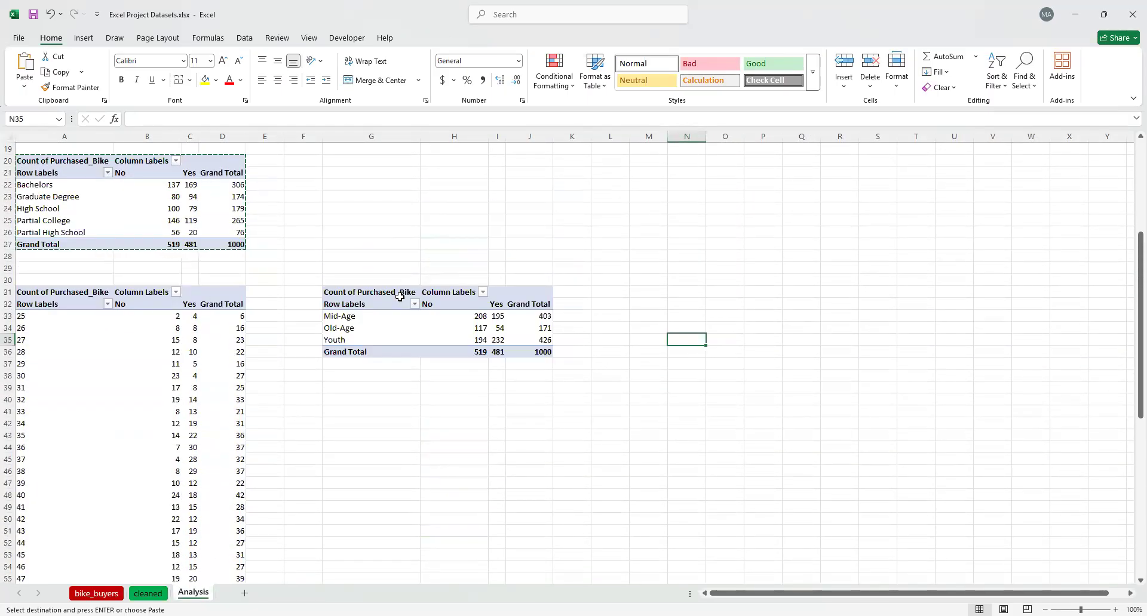
left_click(221, 297)
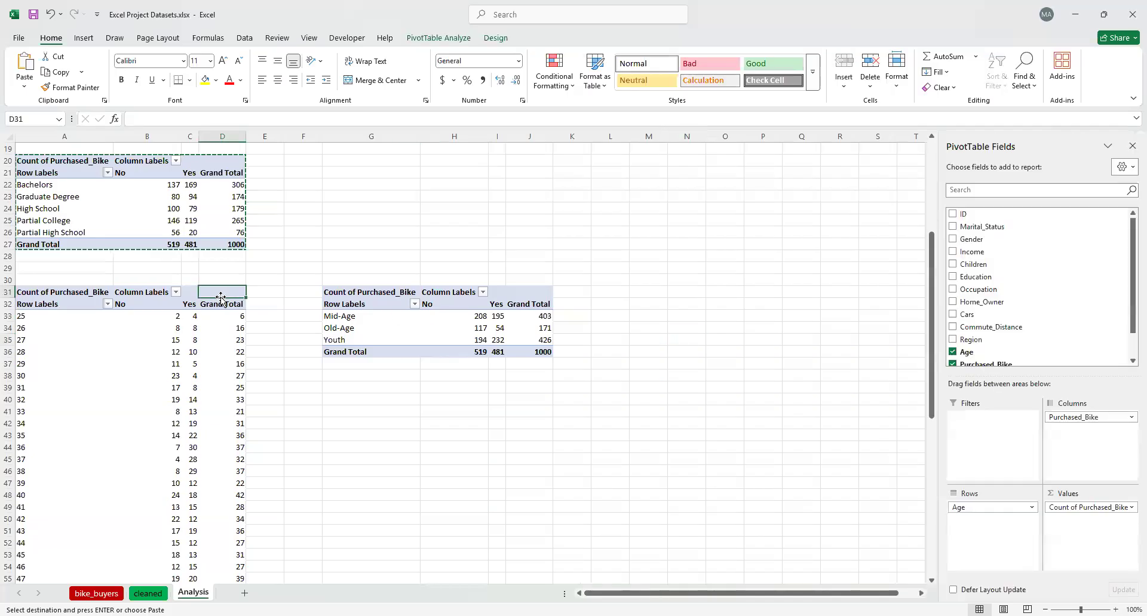
left_click(30, 291)
key("Escape")
key("Delete")
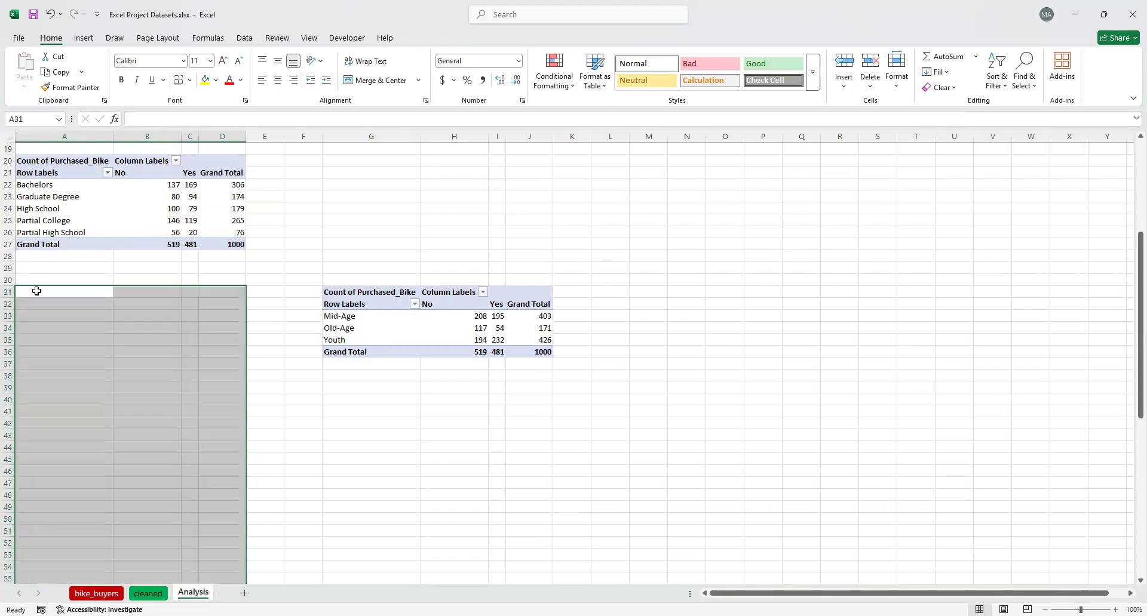
left_click(37, 291)
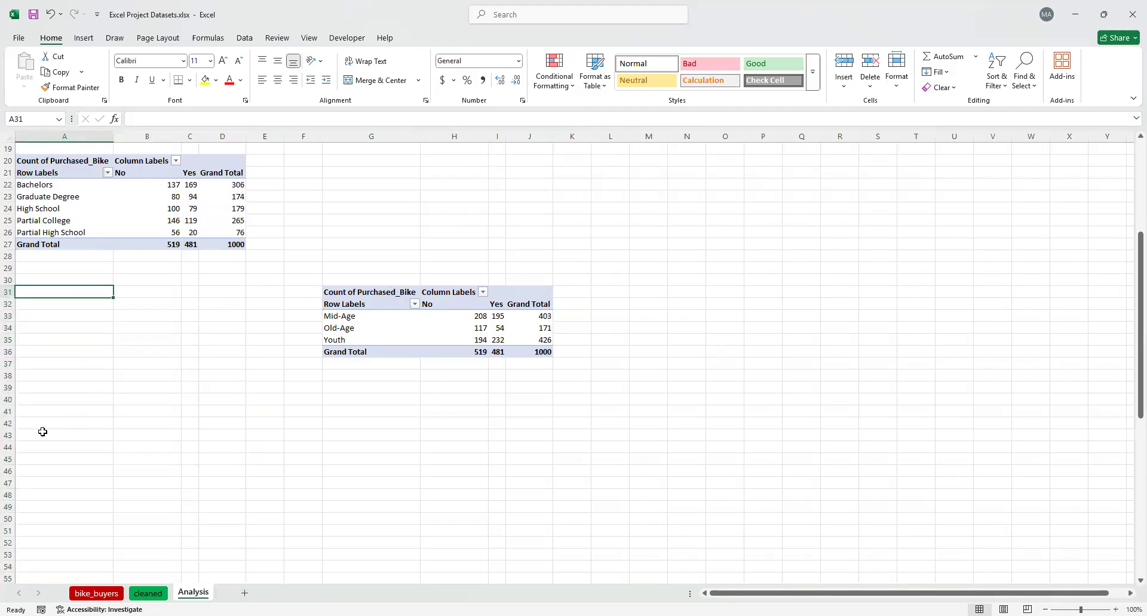
Insert a PivotTable at cell A41 of the Analysis sheet, using the whole table on the cleaned sheet as its source
left_click(42, 412)
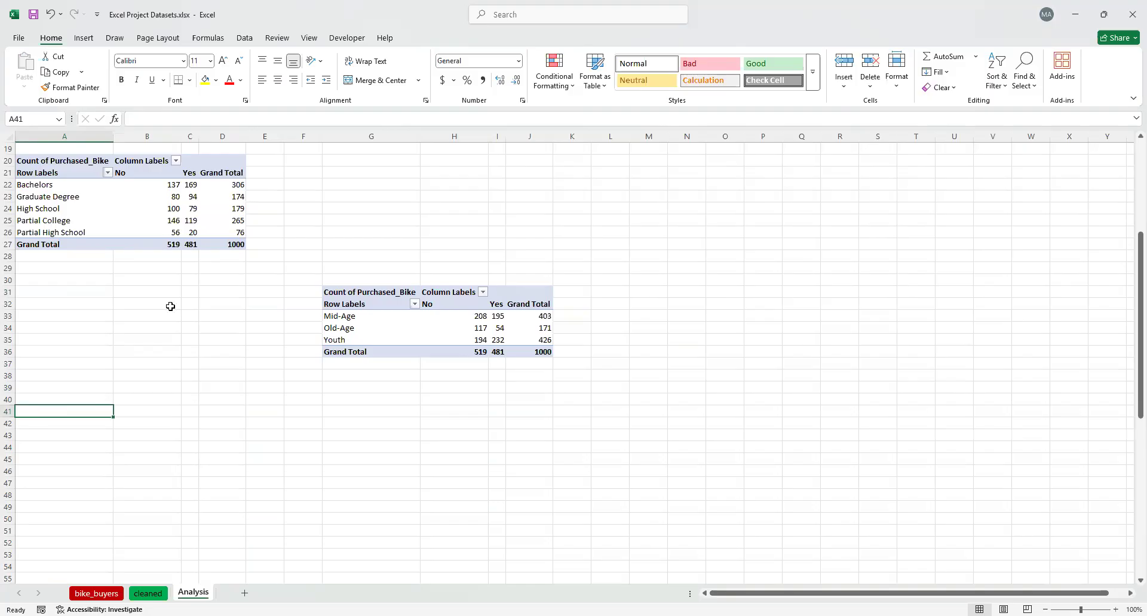
scroll(170, 306, "up", 5)
scroll(170, 306, "down", 4)
scroll(170, 306, "up", 2)
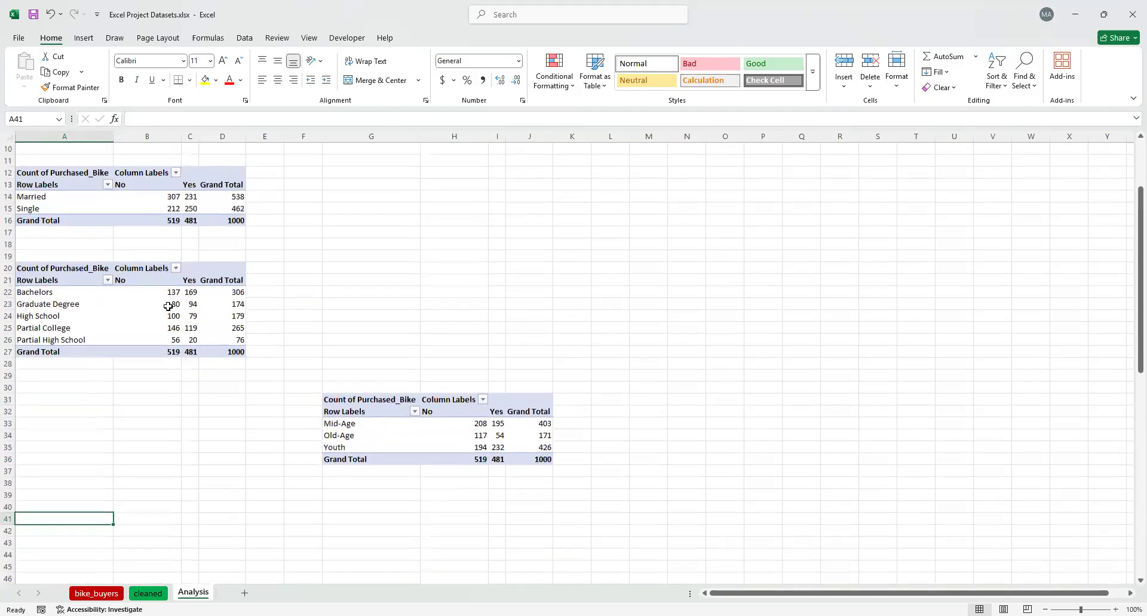
mouse_move(168, 306)
left_click(84, 37)
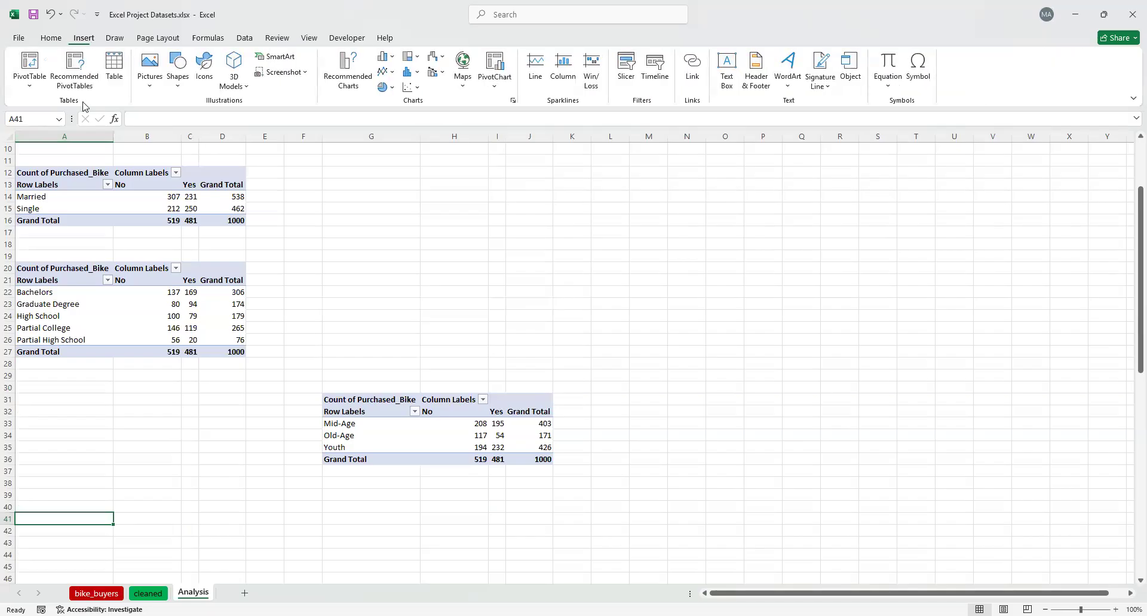
left_click(29, 65)
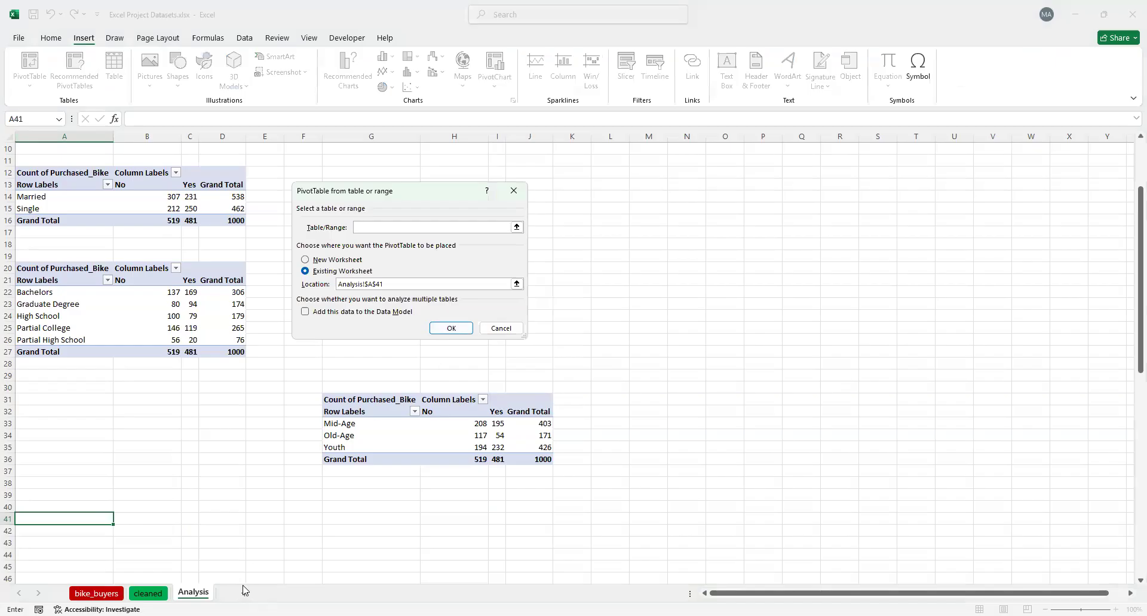
left_click(148, 594)
left_click(48, 261)
key("ctrl+a")
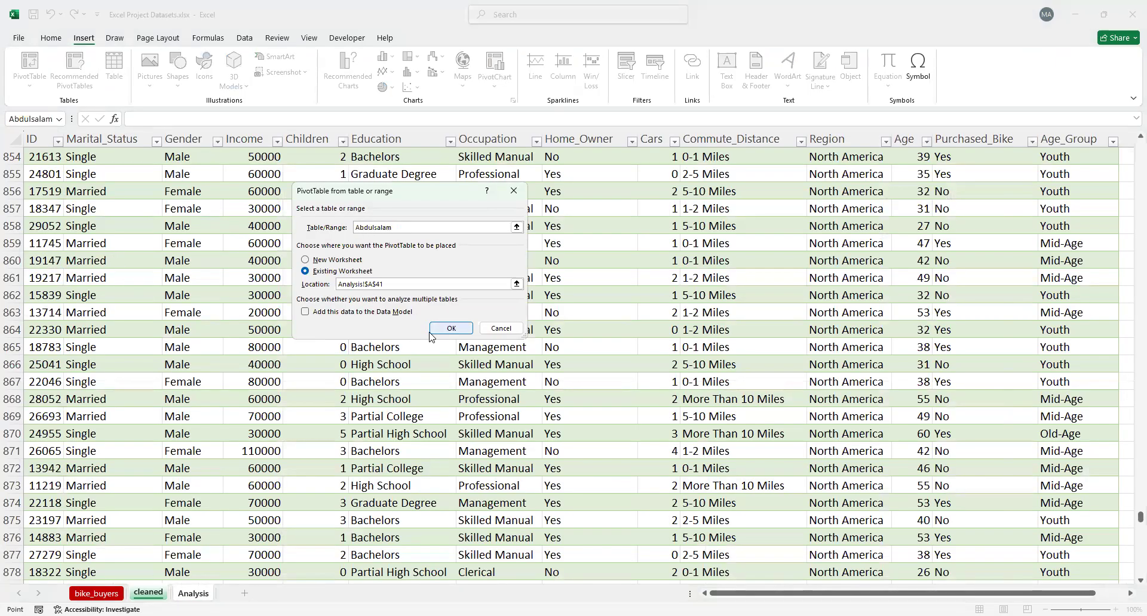
left_click(452, 332)
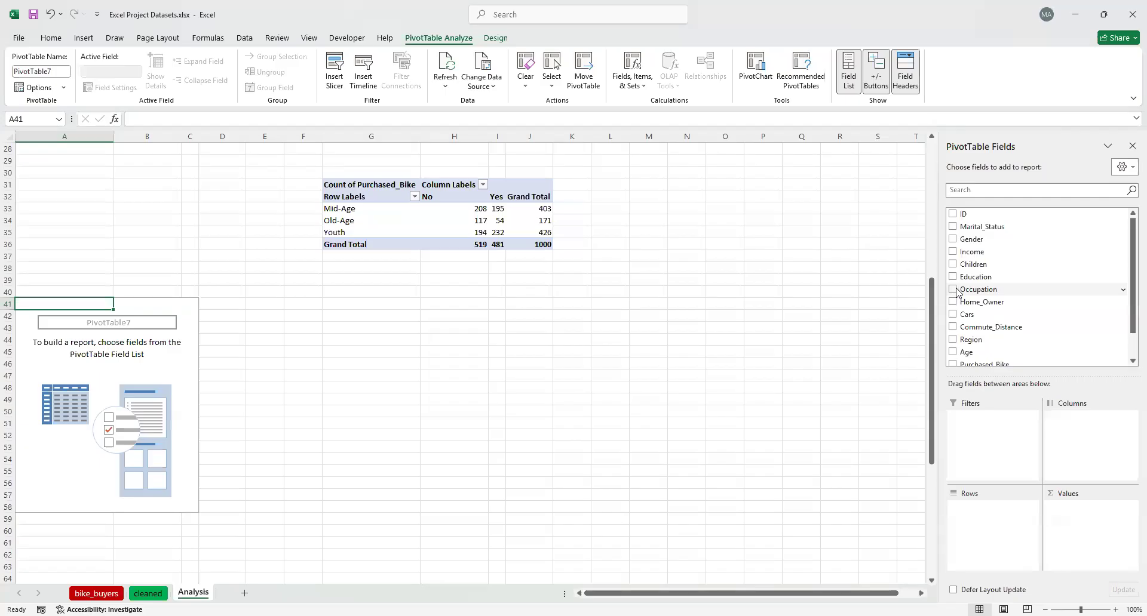
Set up the PivotTable at A41 with Occupation as rows and Purchased_Bike as both columns and counted values
left_click_drag(991, 289, 1057, 462)
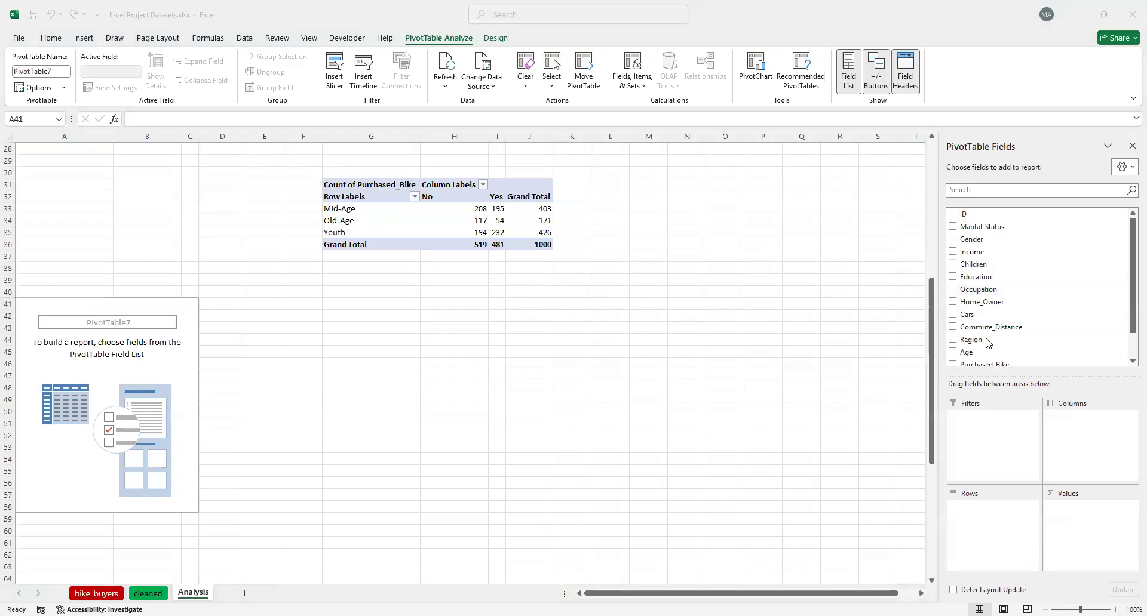
left_click_drag(988, 293, 993, 530)
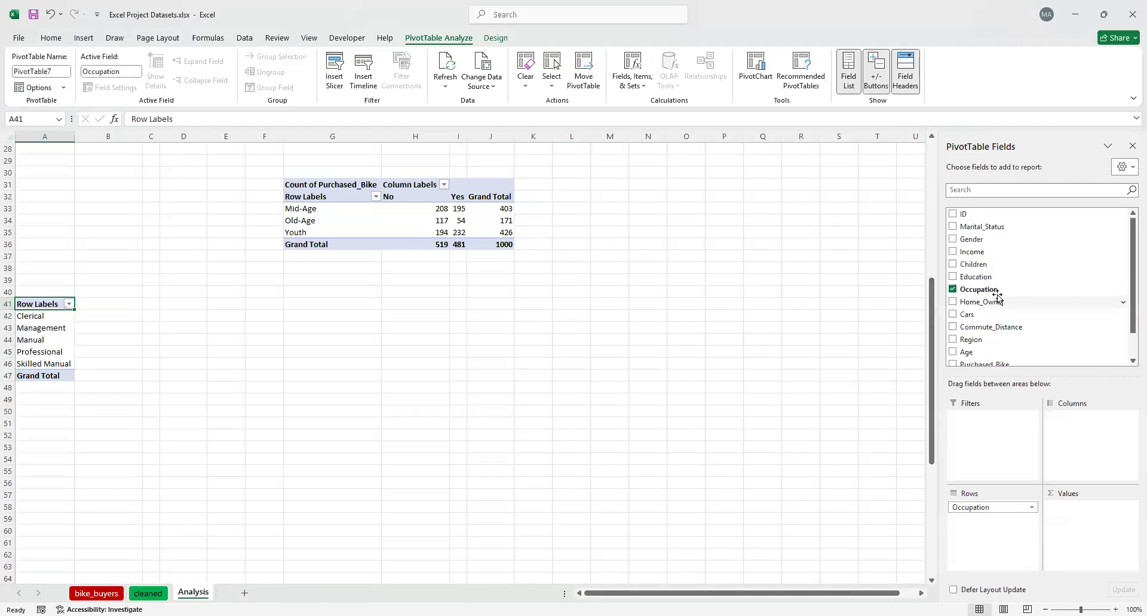
scroll(1002, 362, "down", 1)
left_click_drag(983, 334, 1063, 442)
left_click_drag(992, 341, 1078, 529)
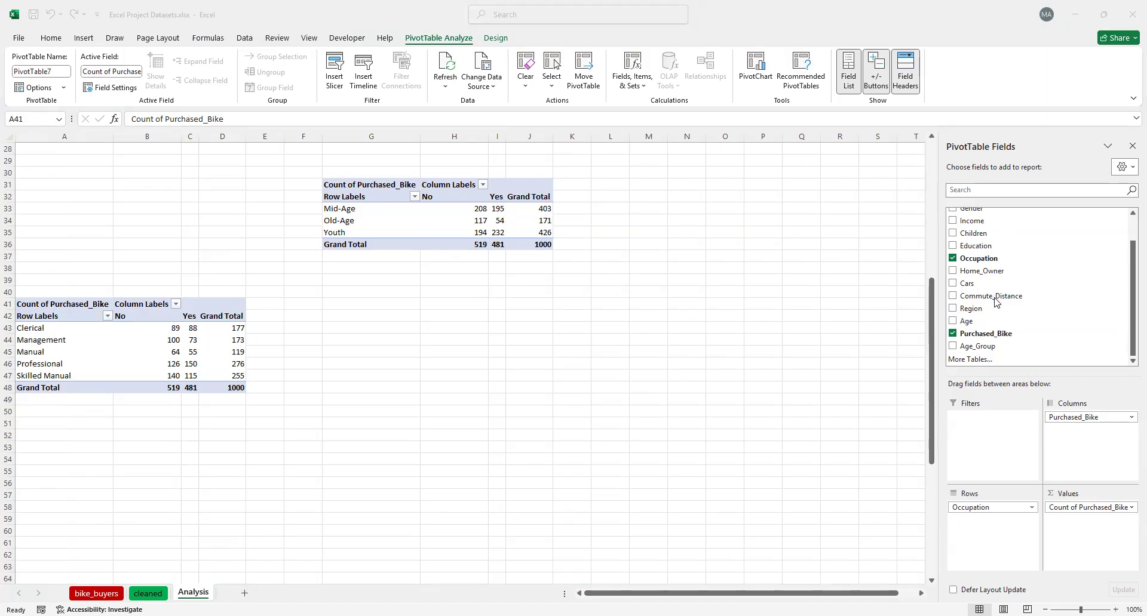
Insert a PivotTable at cell A53 of the Analysis sheet, using the whole table on the cleaned sheet as its source
left_click(57, 451)
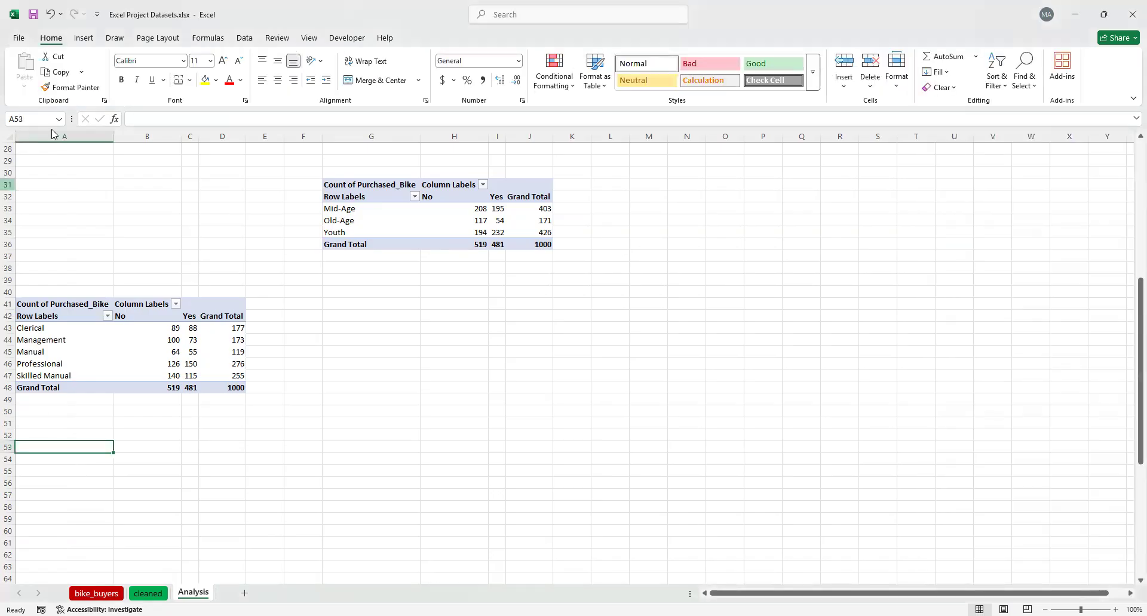
left_click(83, 39)
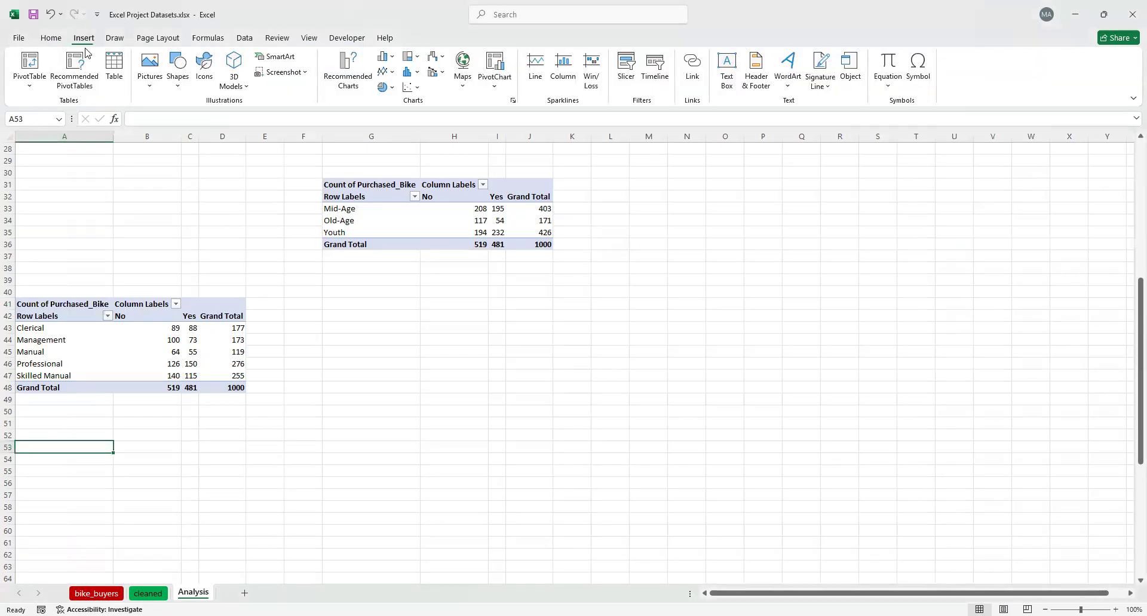
left_click(31, 63)
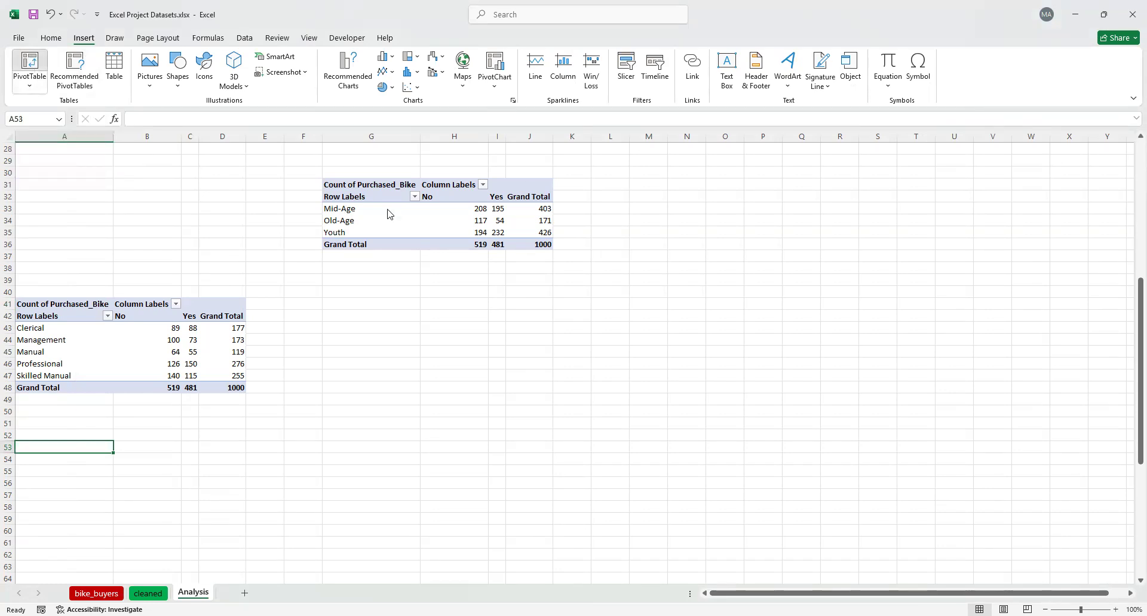
left_click(148, 593)
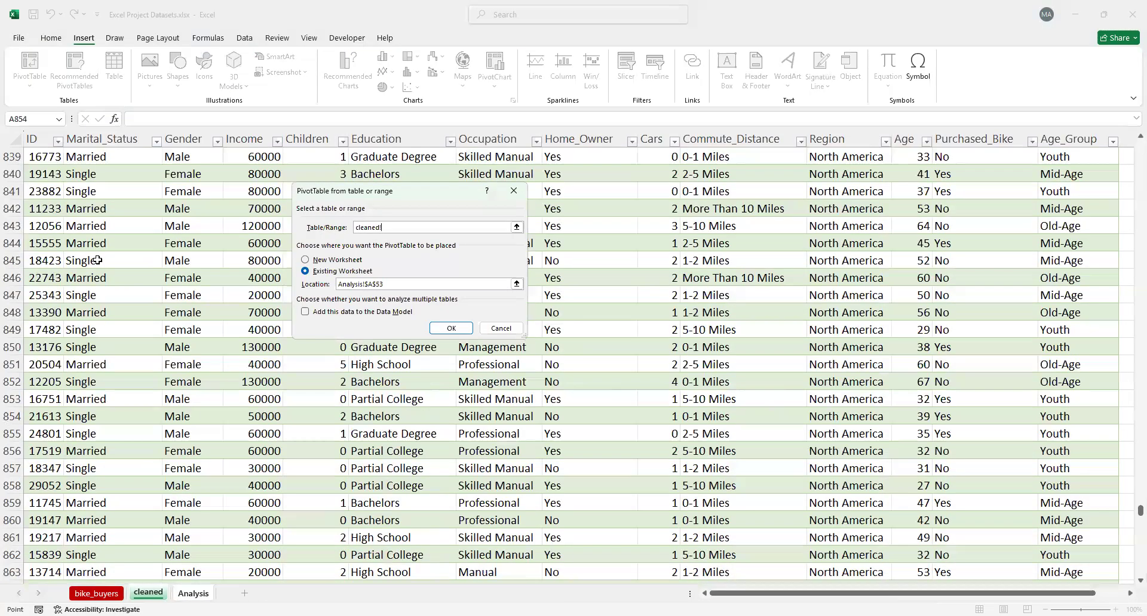
scroll(97, 260, "up", 8)
left_click(97, 261)
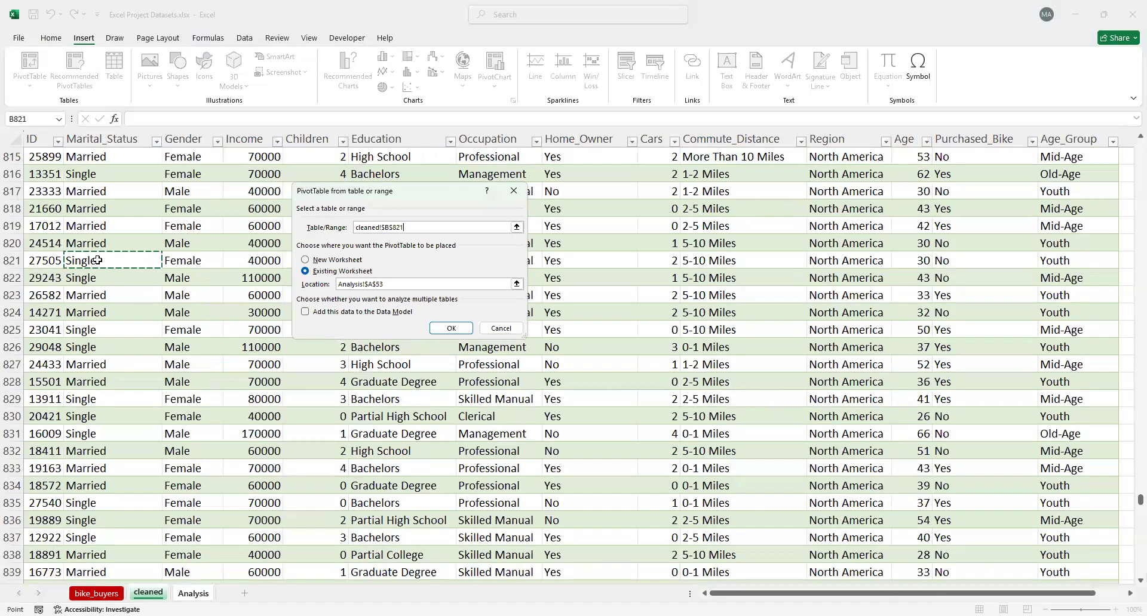
key("ctrl+Up")
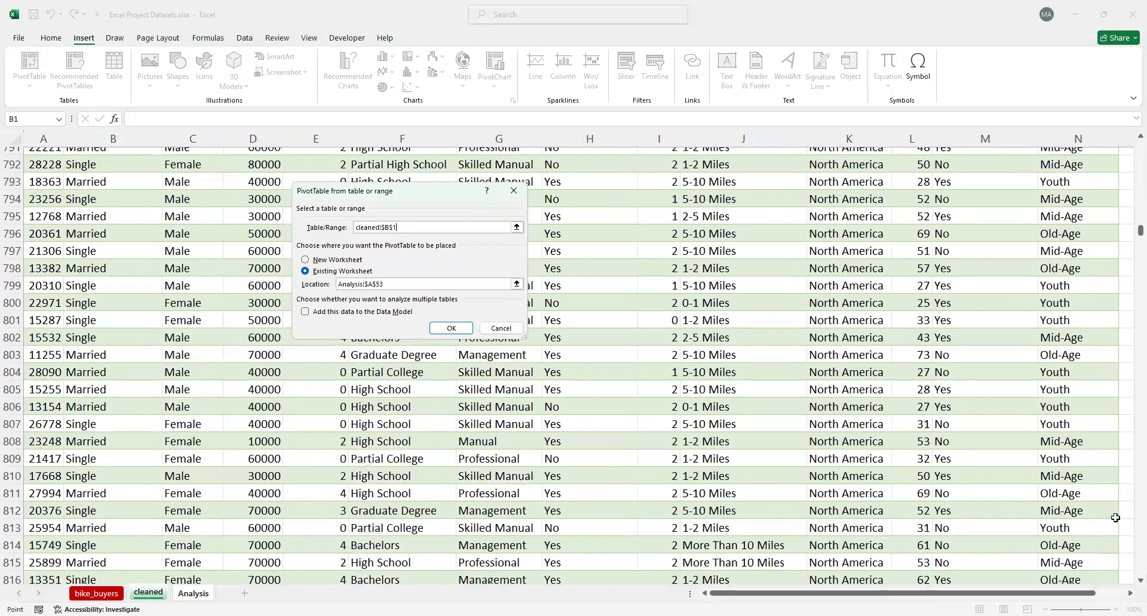
key("Left")
key("Down")
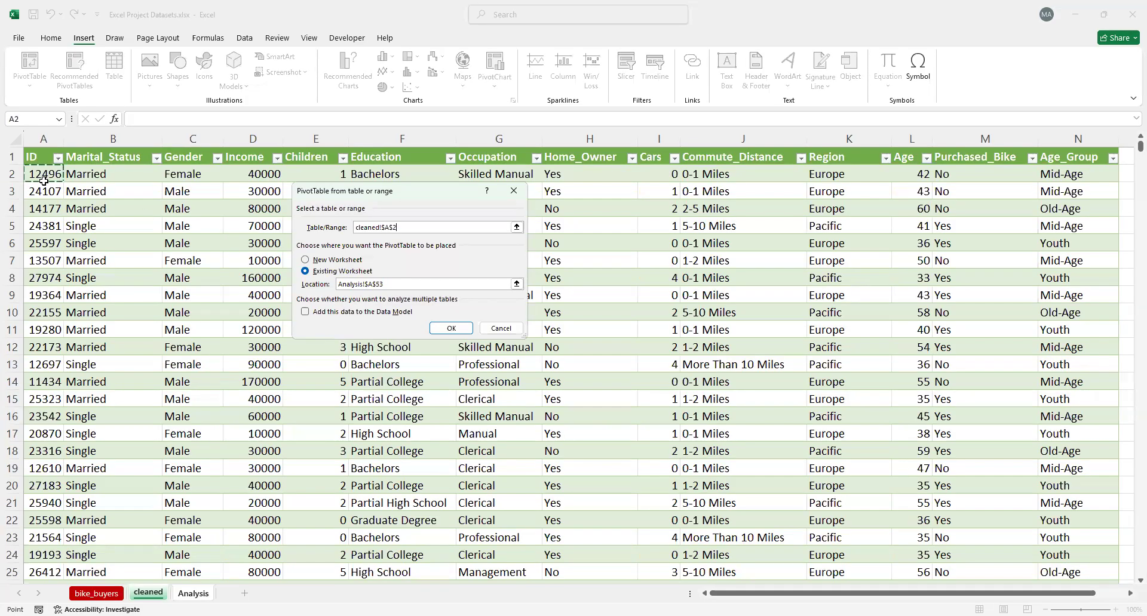
key("ctrl+shift+Down")
key("ctrl+shift+Right")
left_click(442, 328)
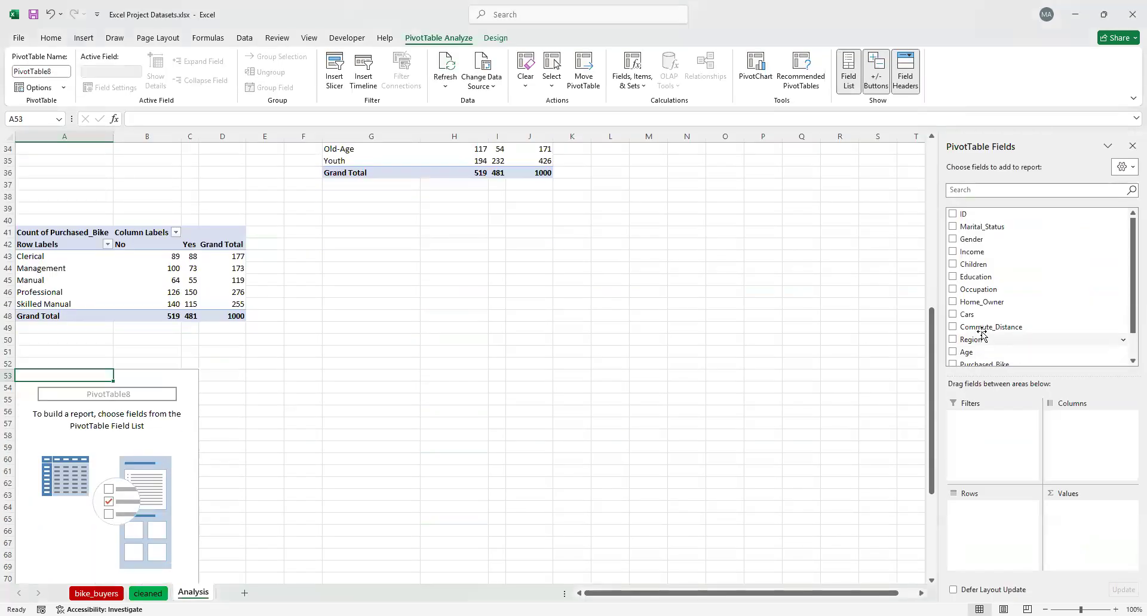
Set up the PivotTable at A53 with Commute_Distance as rows and Purchased_Bike as both columns and counted values
left_click_drag(997, 335, 1010, 528)
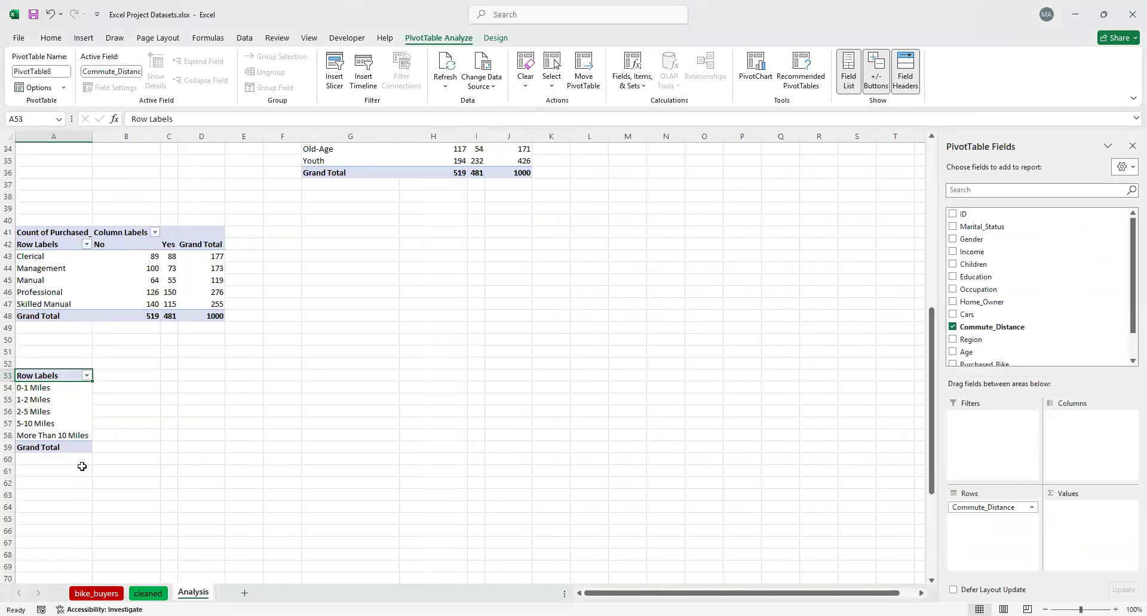
scroll(1001, 327, "down", 1)
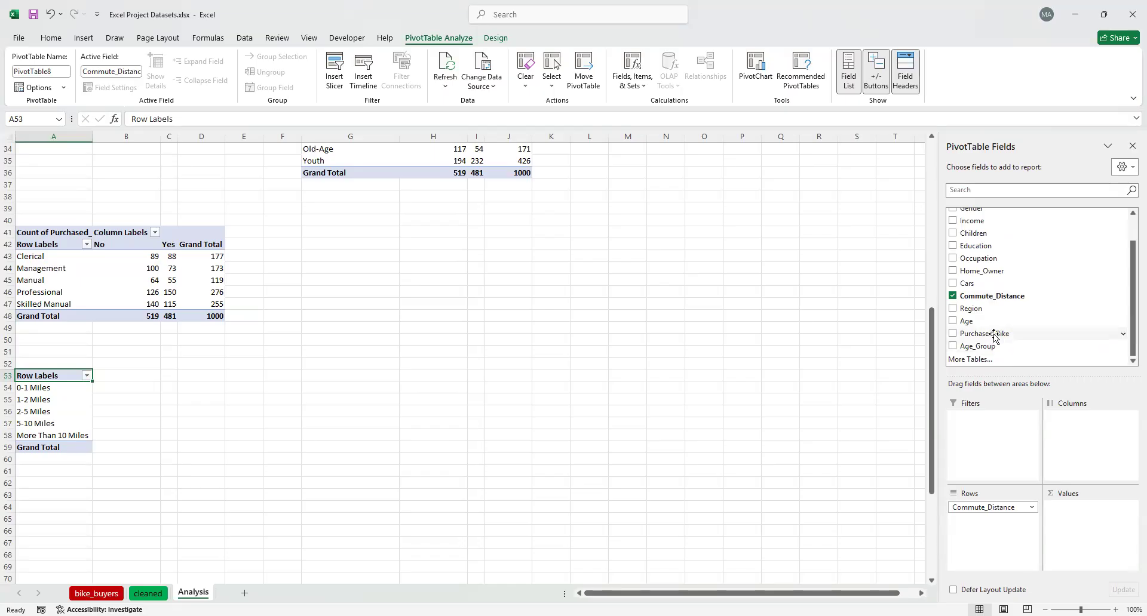
left_click_drag(1002, 333, 1096, 451)
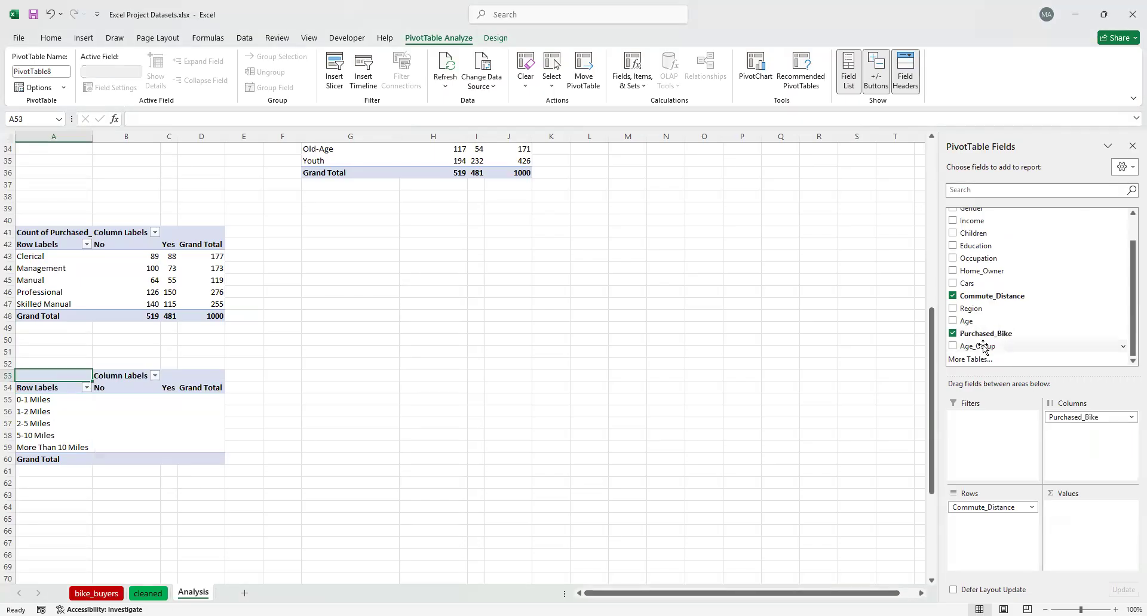
left_click_drag(983, 332, 1096, 555)
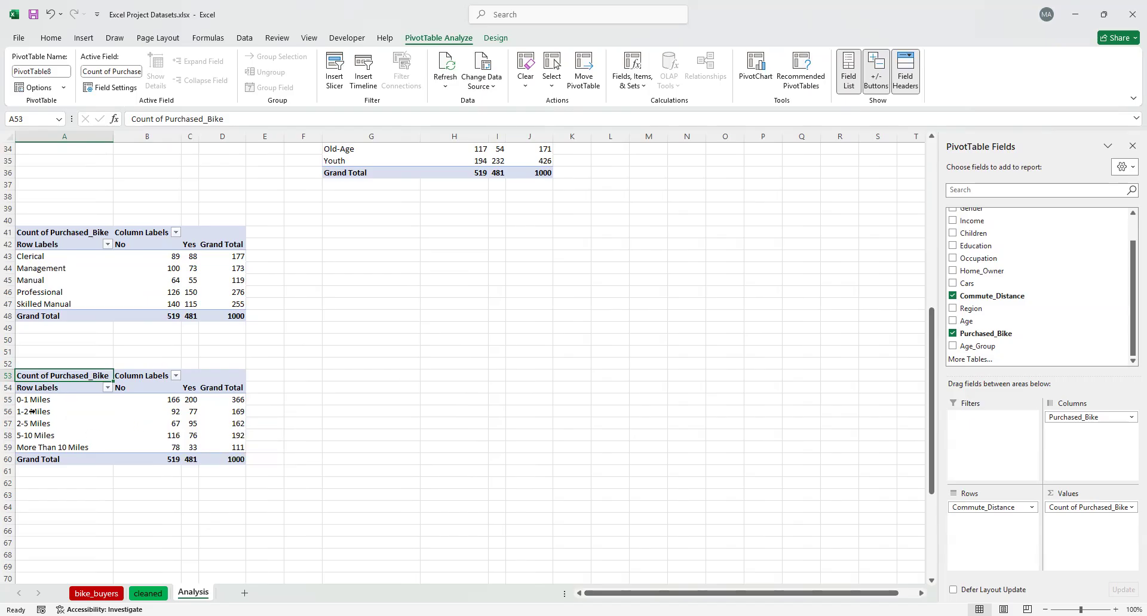
Review all the PivotTables on the Analysis sheet and check which source fields are still unused
mouse_move(142, 410)
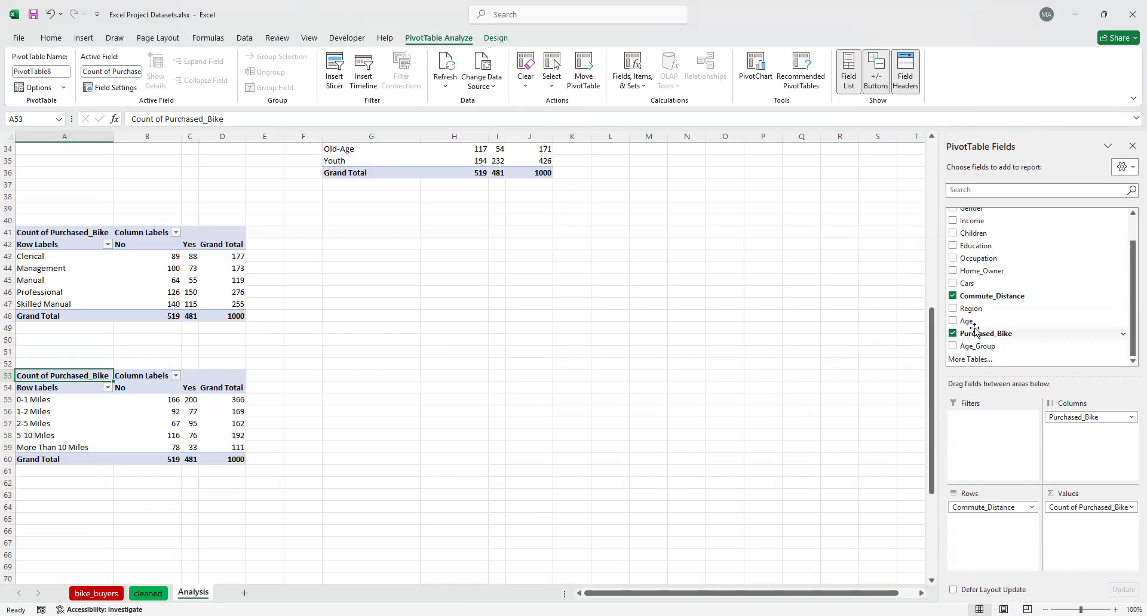
scroll(975, 329, "up", 1)
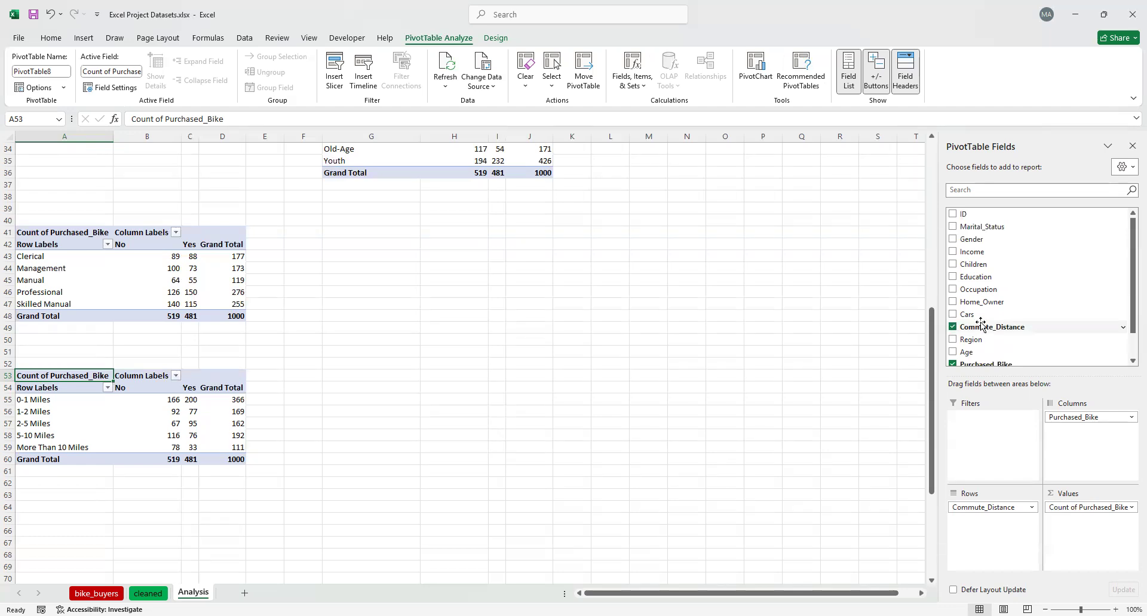
scroll(227, 371, "up", 7)
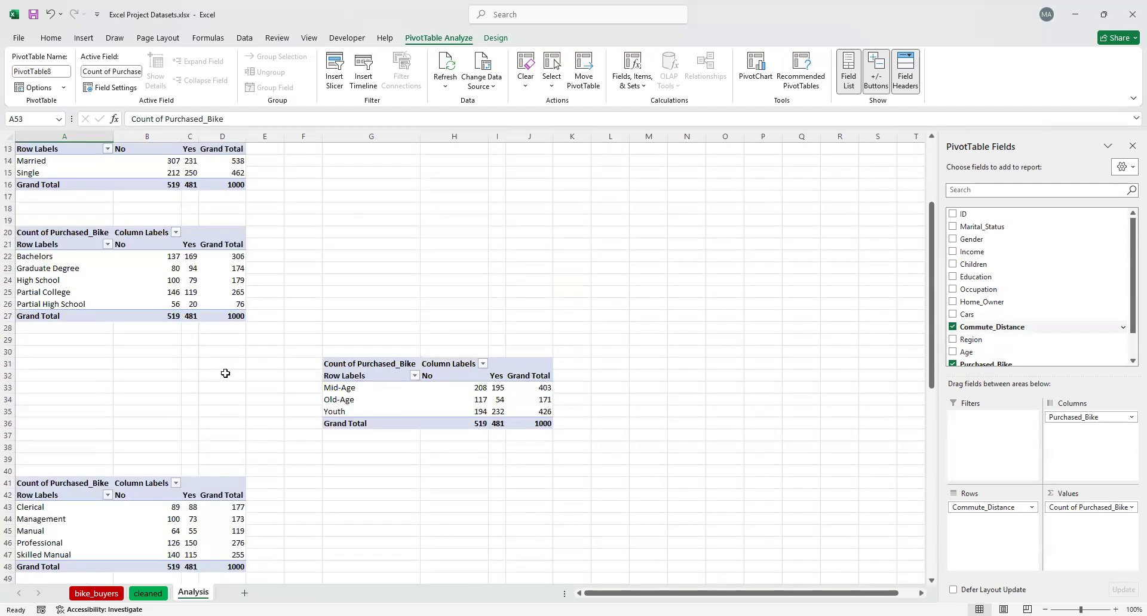
scroll(225, 373, "up", 4)
scroll(229, 377, "down", 3)
scroll(229, 377, "down", 1)
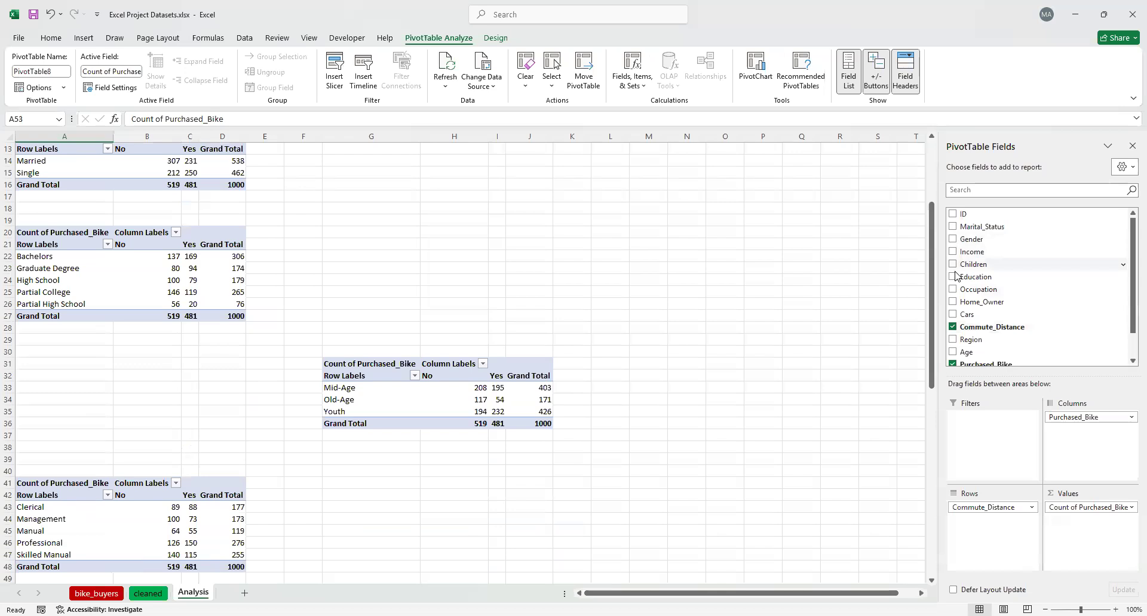
scroll(996, 304, "down", 1)
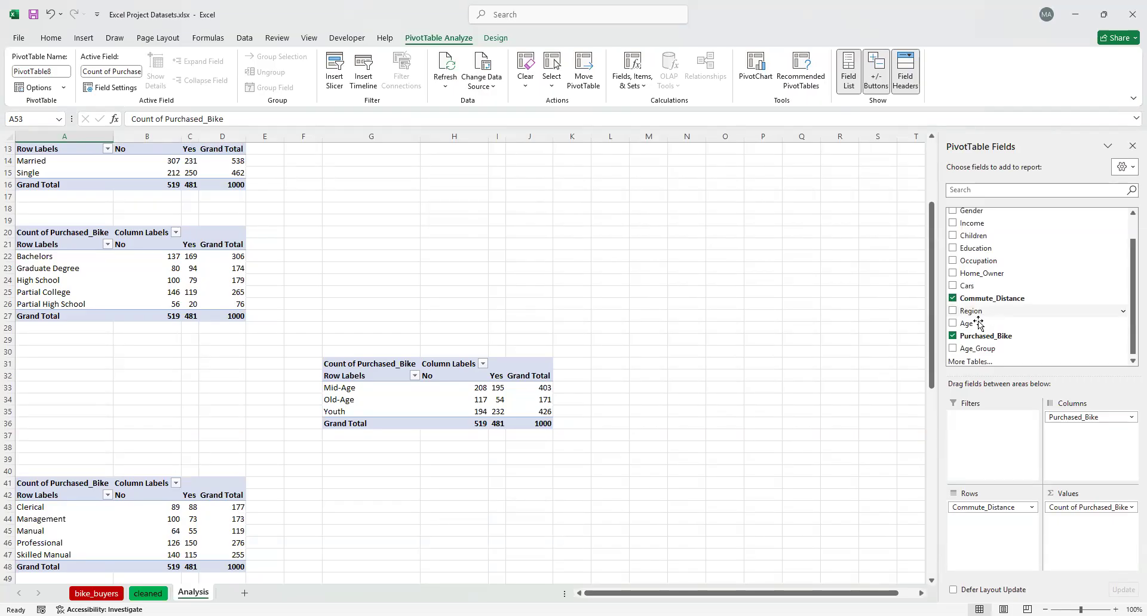
scroll(163, 463, "down", 1)
scroll(137, 396, "up", 1)
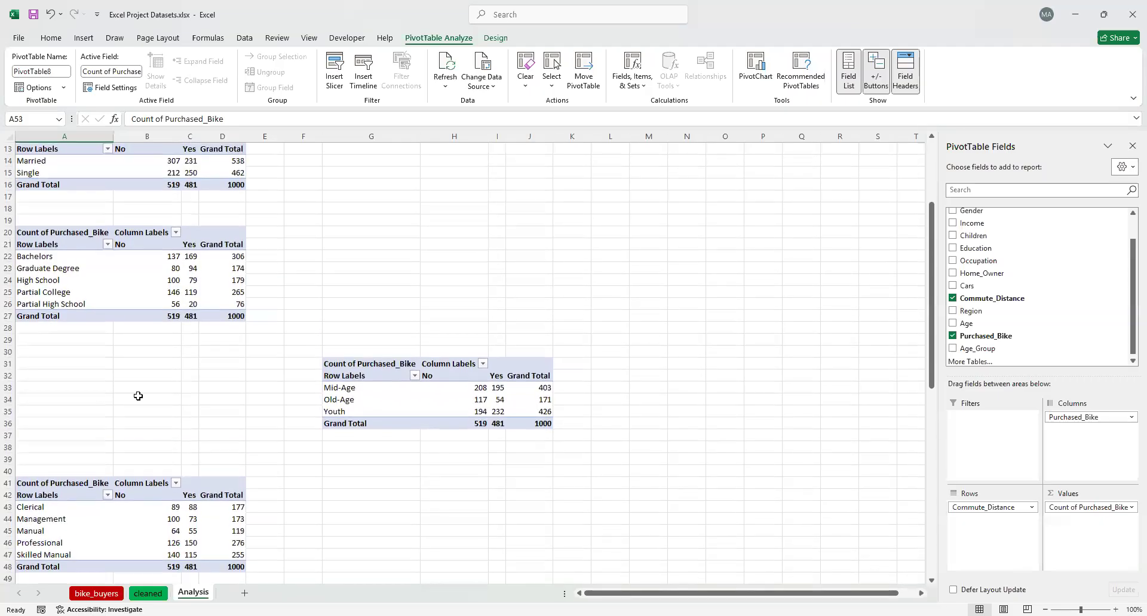
scroll(137, 396, "up", 4)
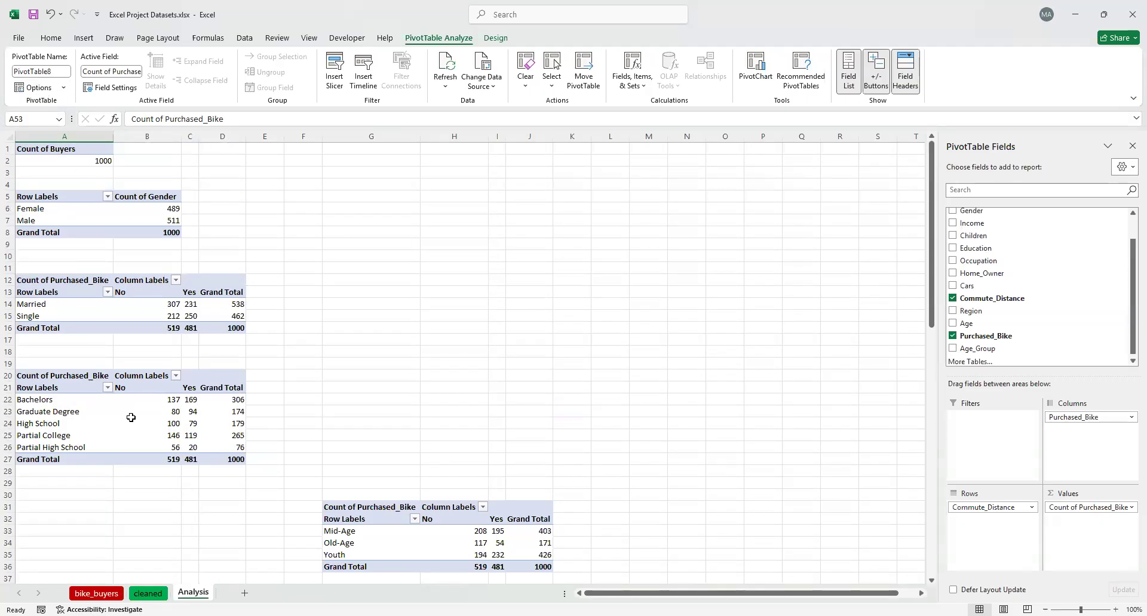
scroll(301, 455, "down", 5)
scroll(315, 364, "up", 2)
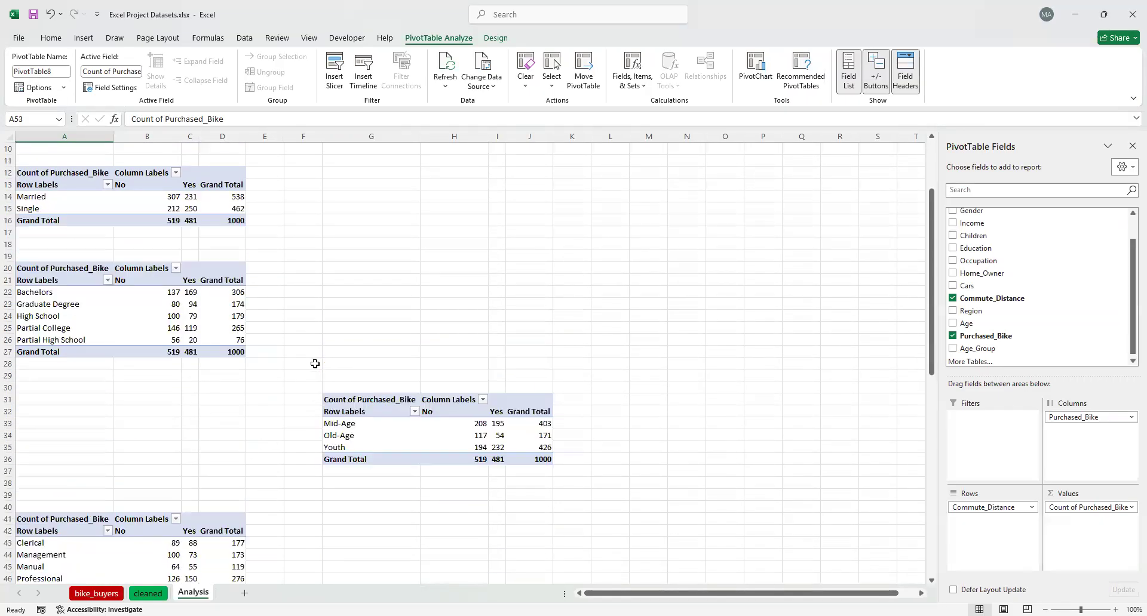
scroll(315, 364, "up", 3)
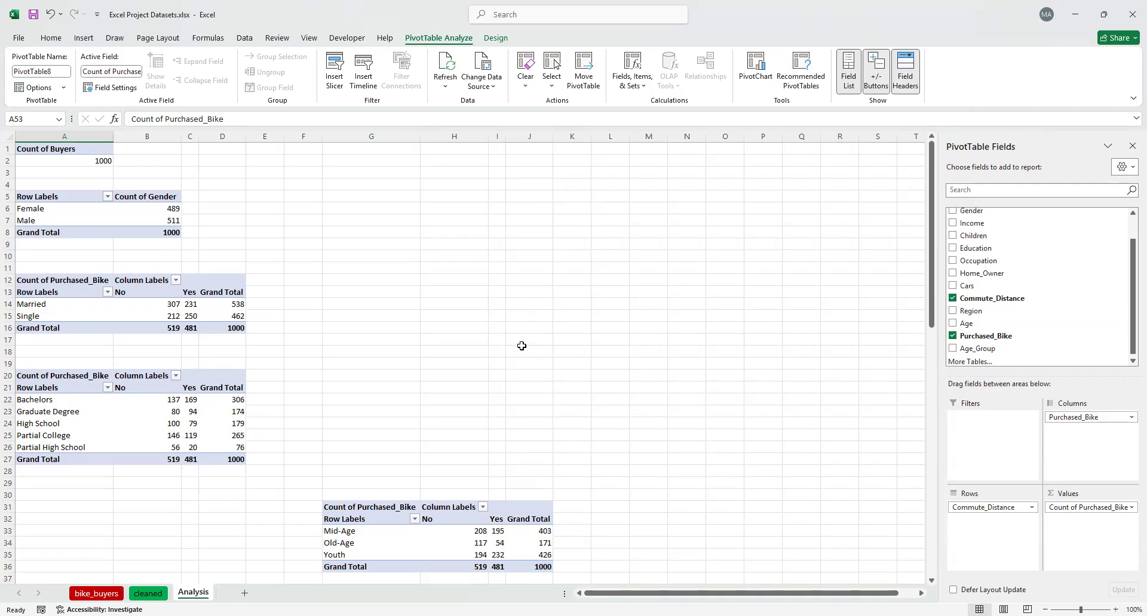
scroll(339, 358, "down", 3)
scroll(325, 362, "up", 3)
scroll(172, 322, "down", 5)
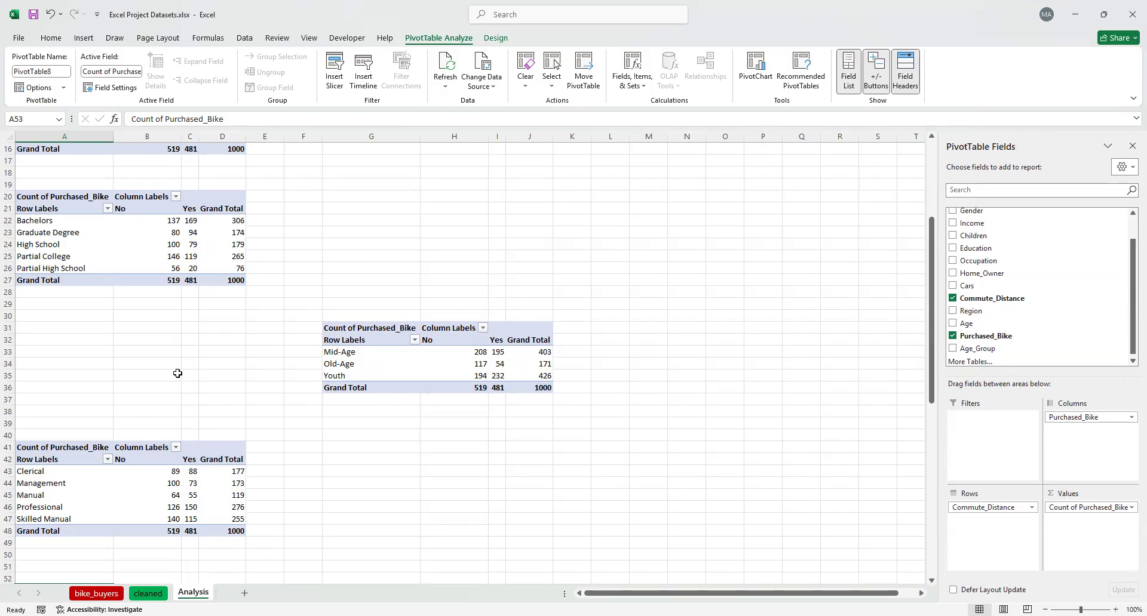
scroll(228, 349, "up", 5)
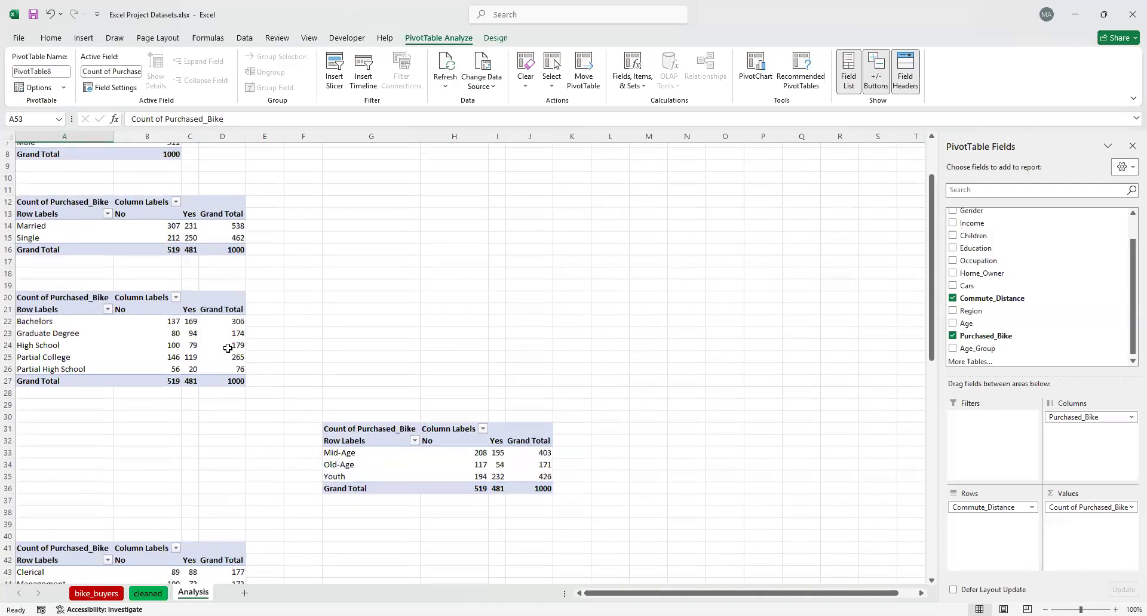
scroll(194, 304, "down", 4)
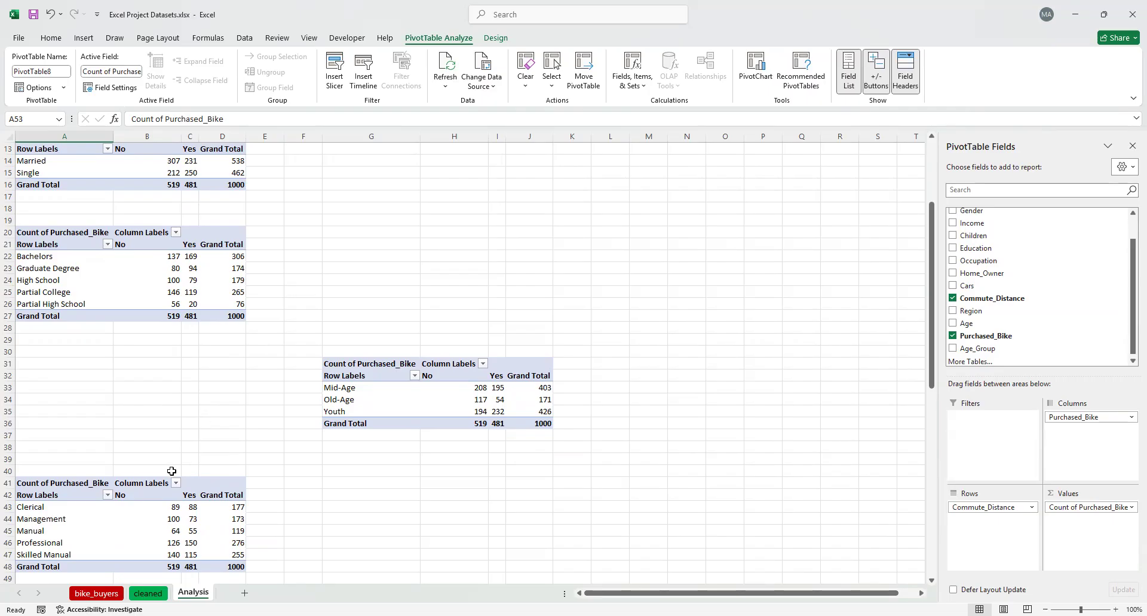
Glance at the cleaned sheet's data, then add a new blank worksheet after the Analysis sheet
left_click(143, 594)
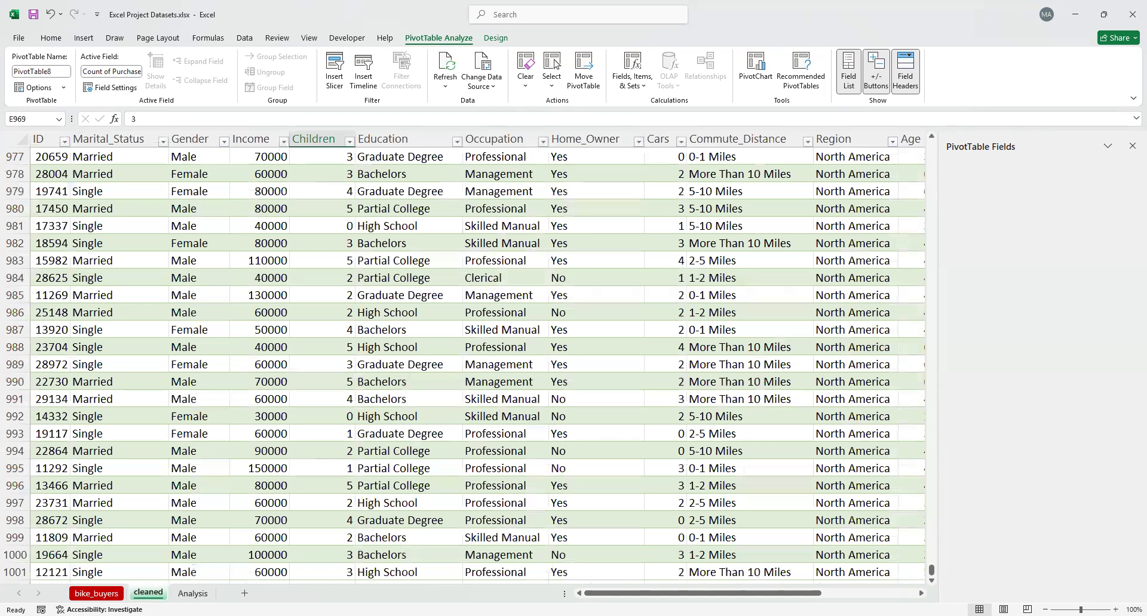
left_click(193, 594)
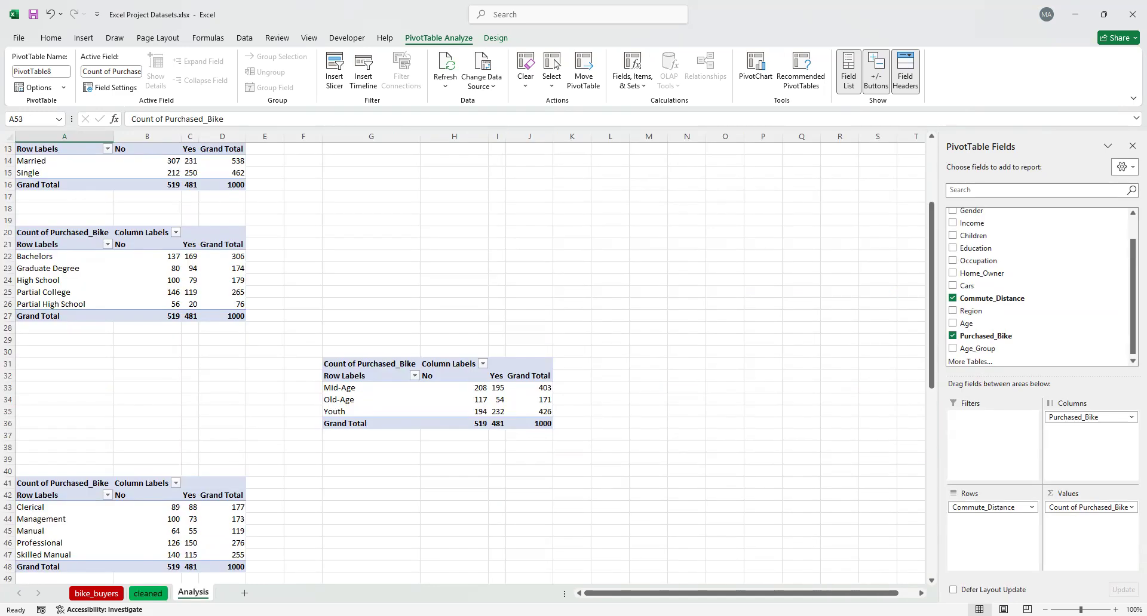
left_click(156, 594)
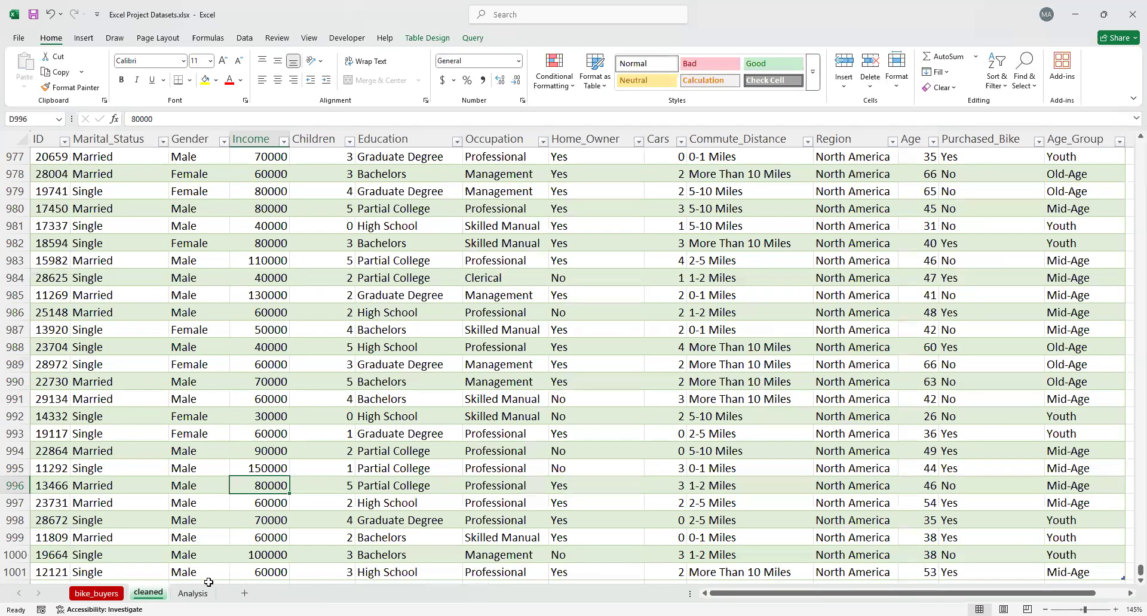
left_click(194, 594)
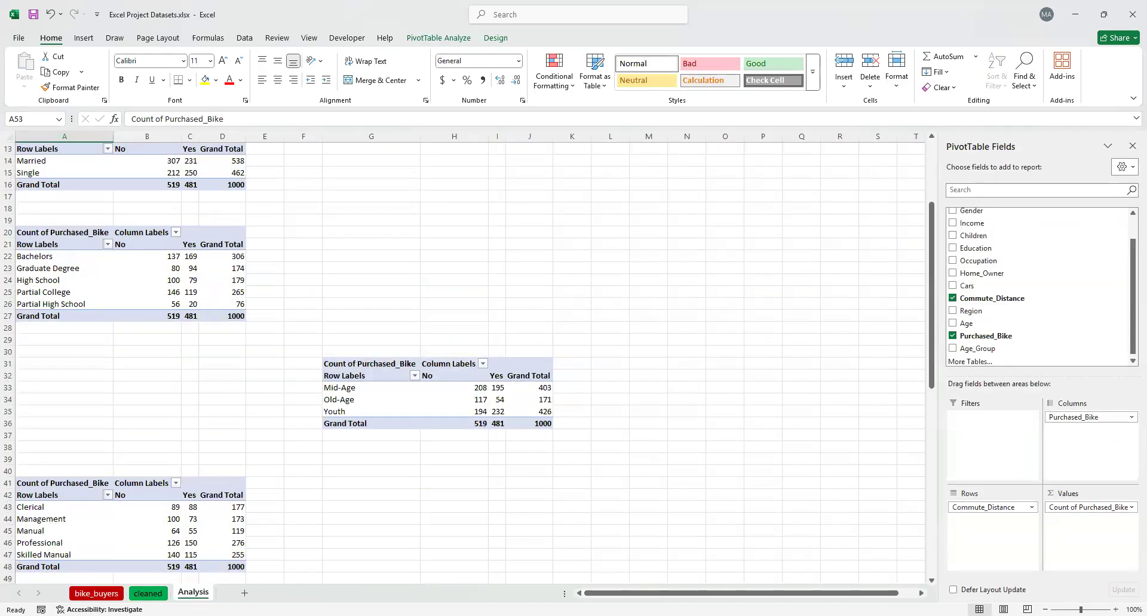
left_click(244, 593)
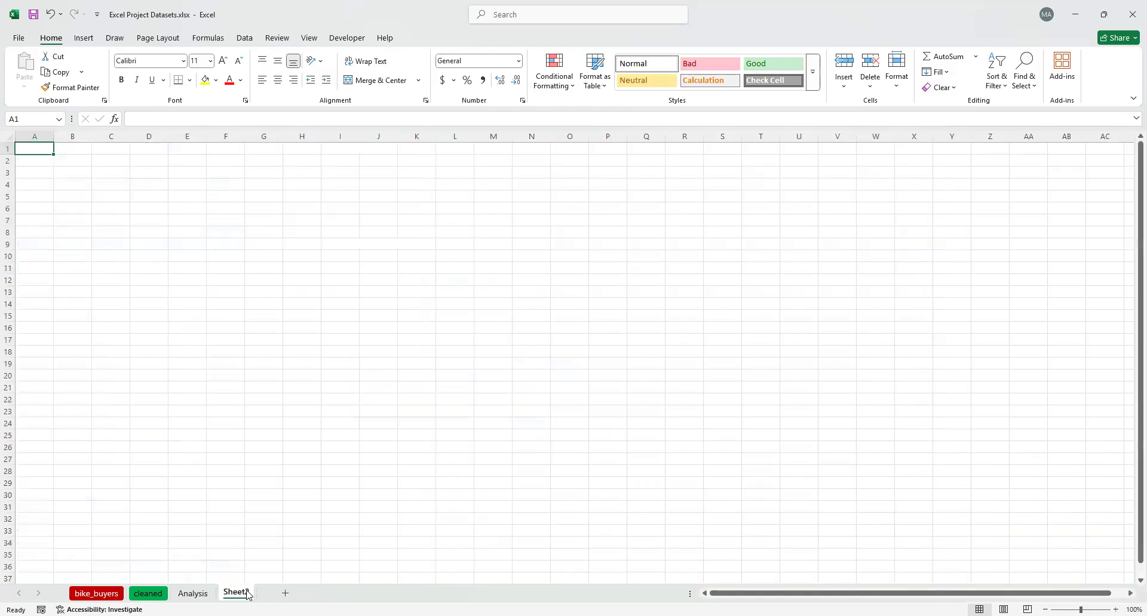
Look through the Analysis, cleaned and new blank sheets, then return to the age-group PivotTable on the Analysis sheet
left_click(204, 593)
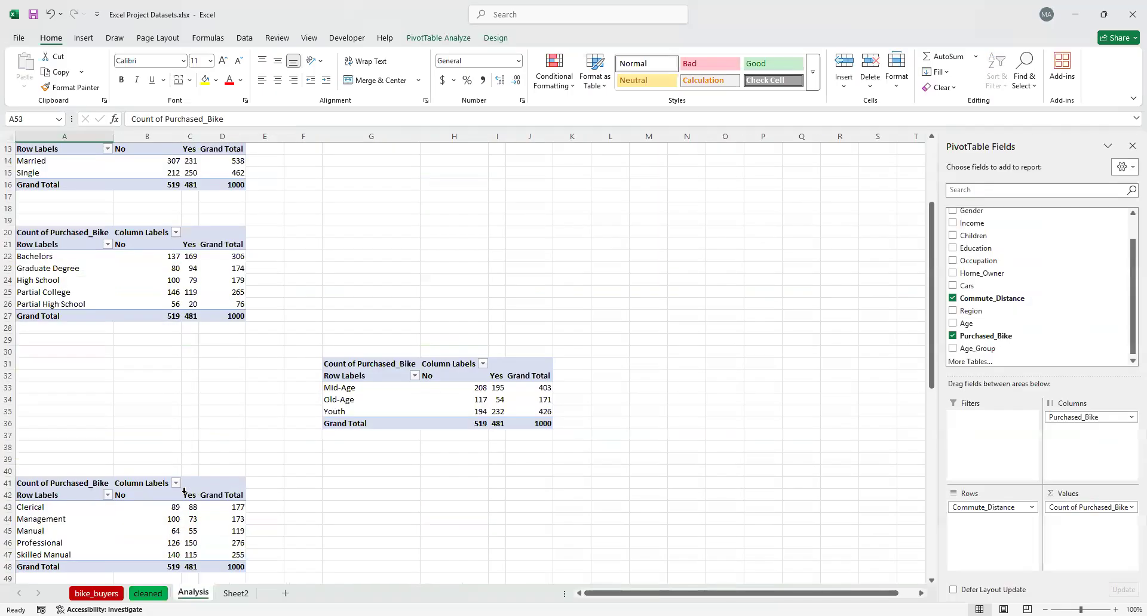
left_click(236, 593)
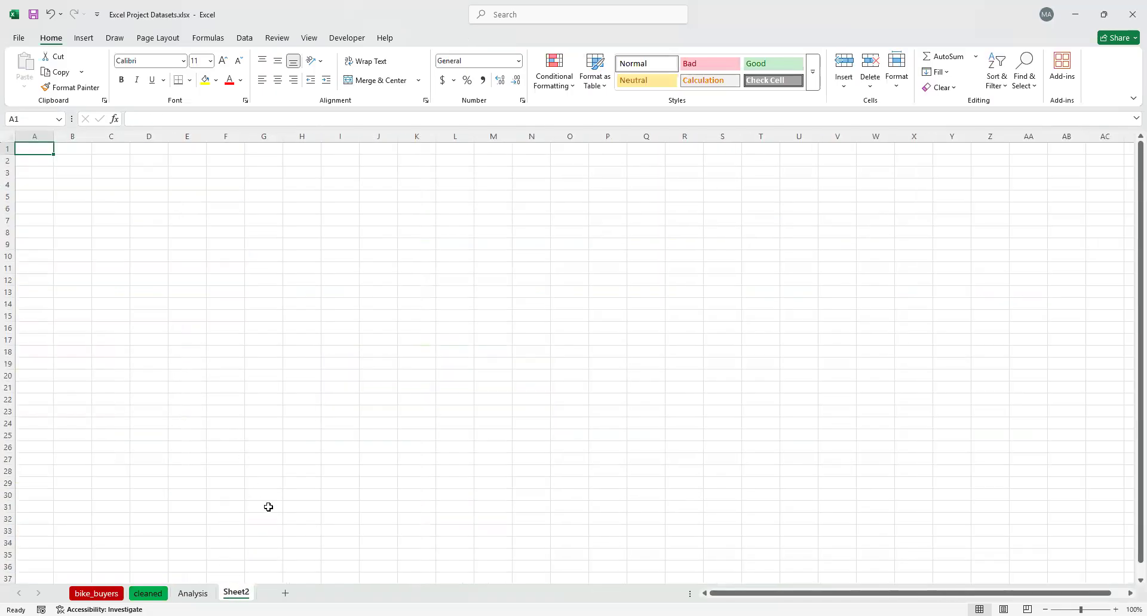
left_click(190, 593)
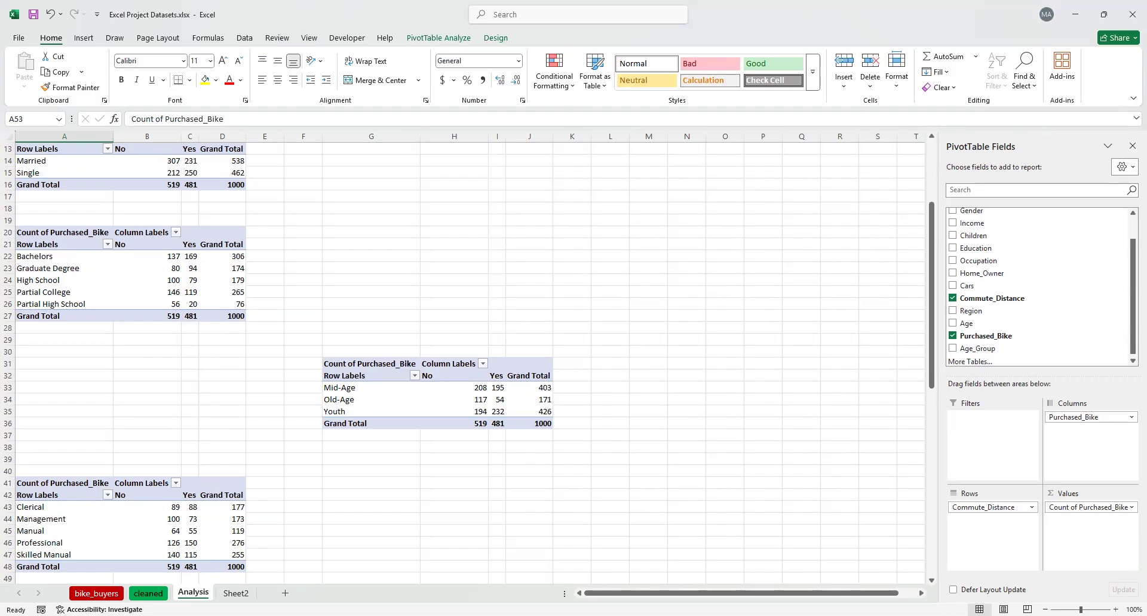
left_click(155, 595)
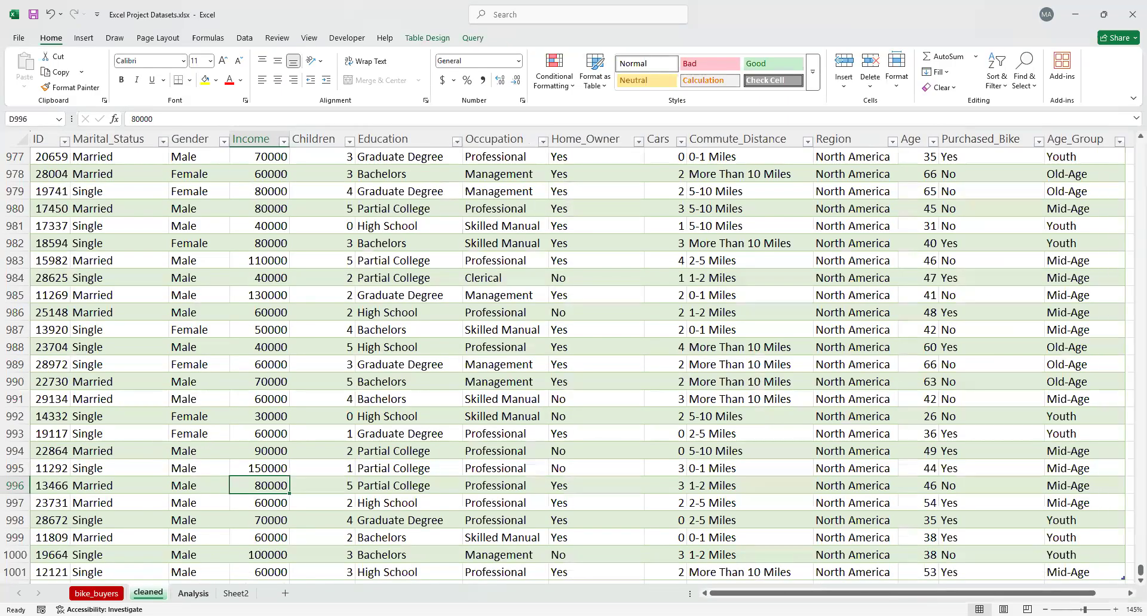
left_click(192, 593)
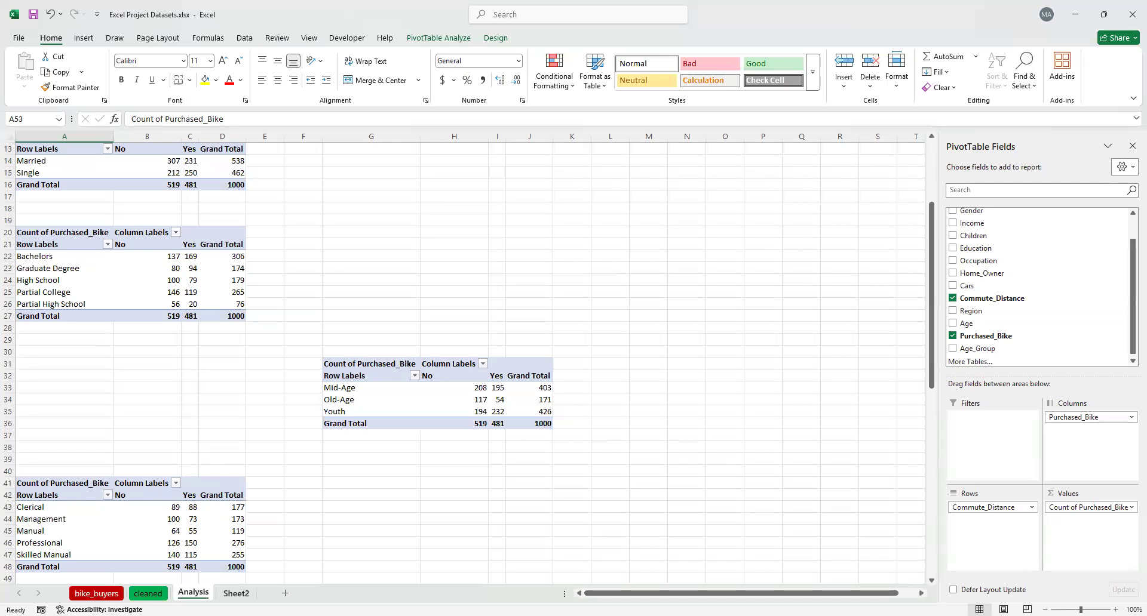
left_click(236, 593)
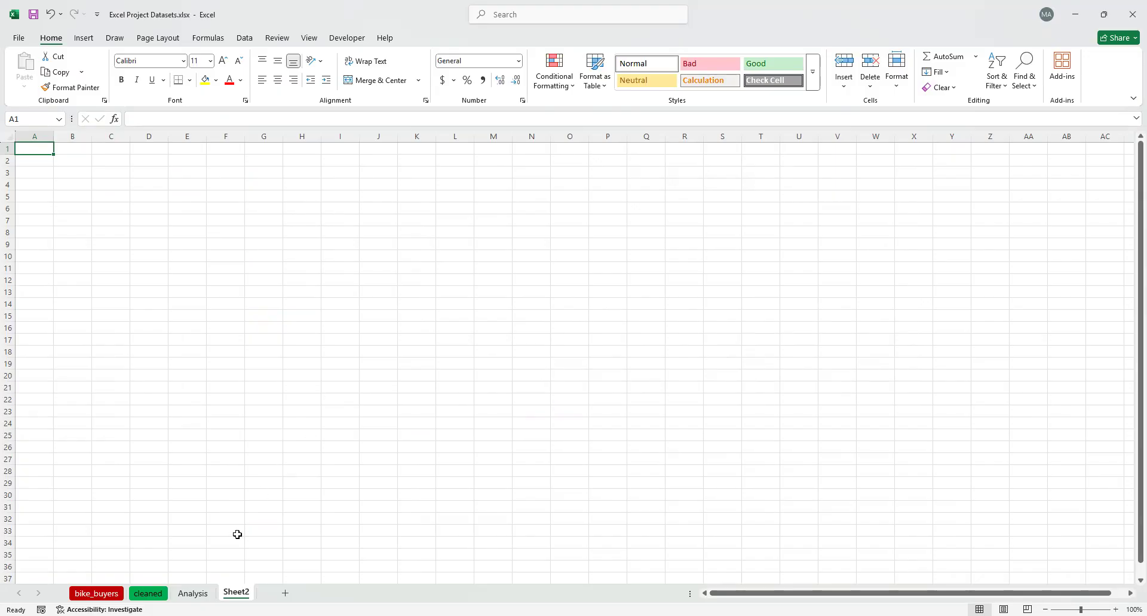
left_click(193, 593)
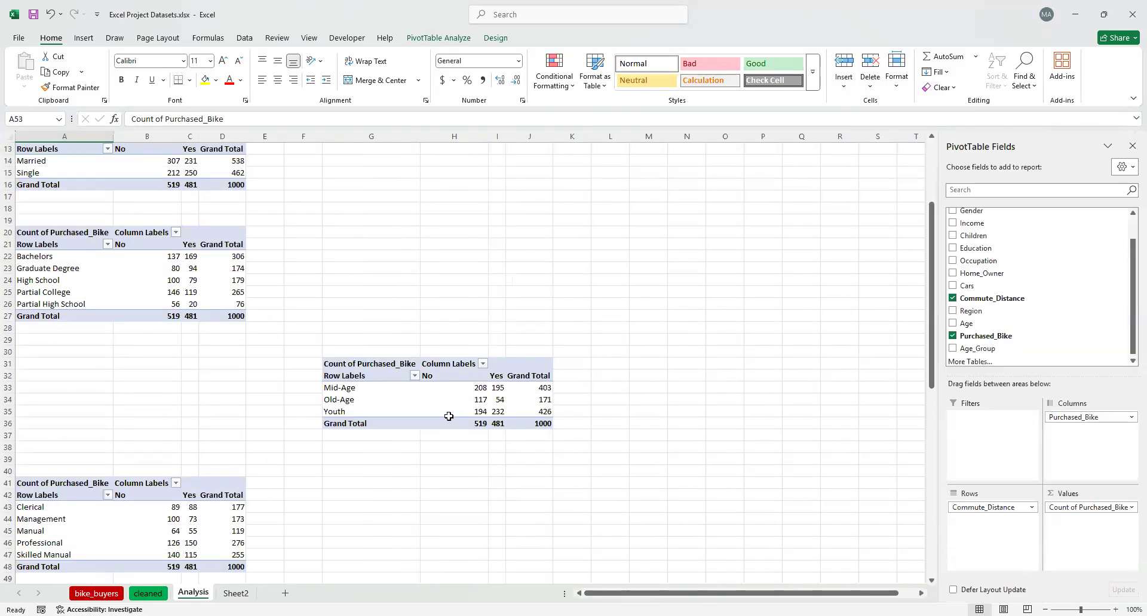
mouse_move(513, 380)
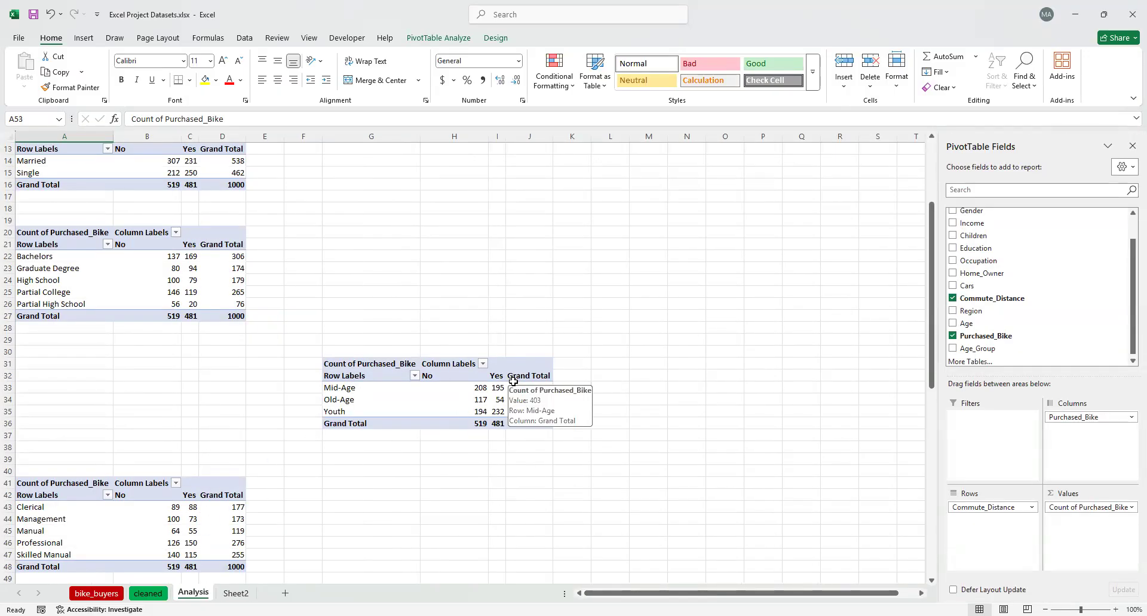